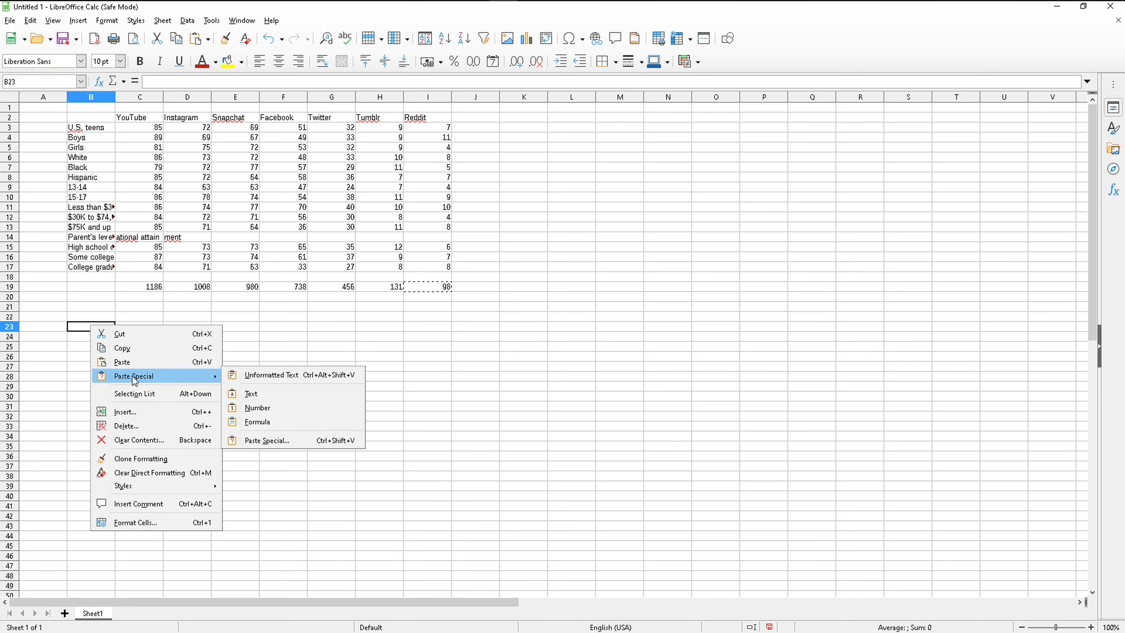
Paste the copied sample-size table at cell B23 as unformatted text, using only Tab as the separator.
click(264, 375)
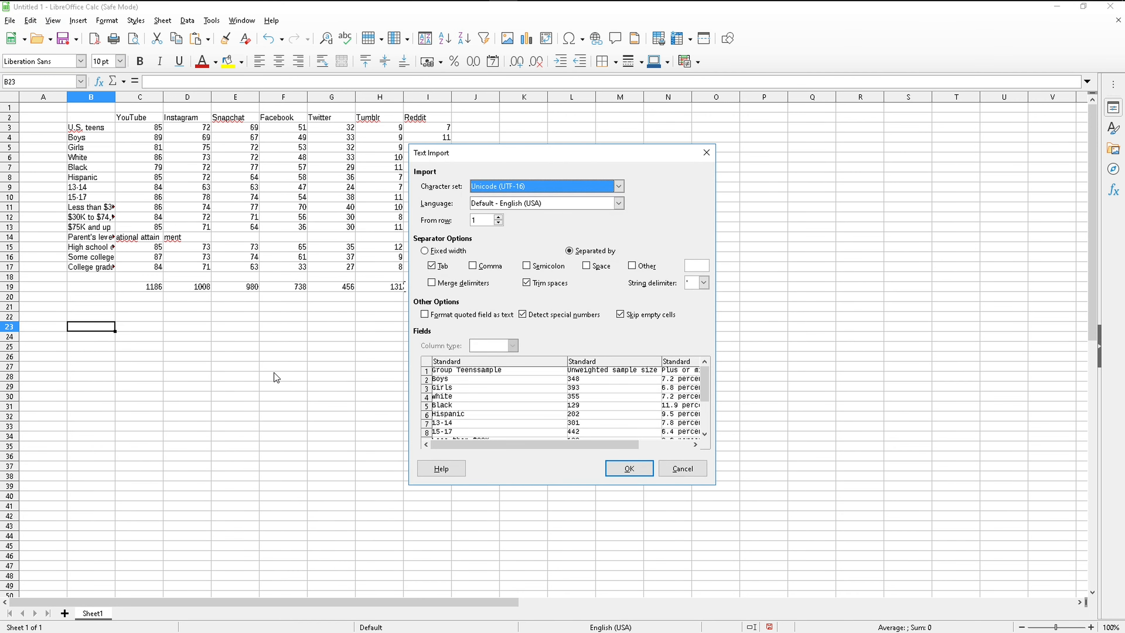
drag(716, 486, 1066, 556)
drag(695, 155, 428, 133)
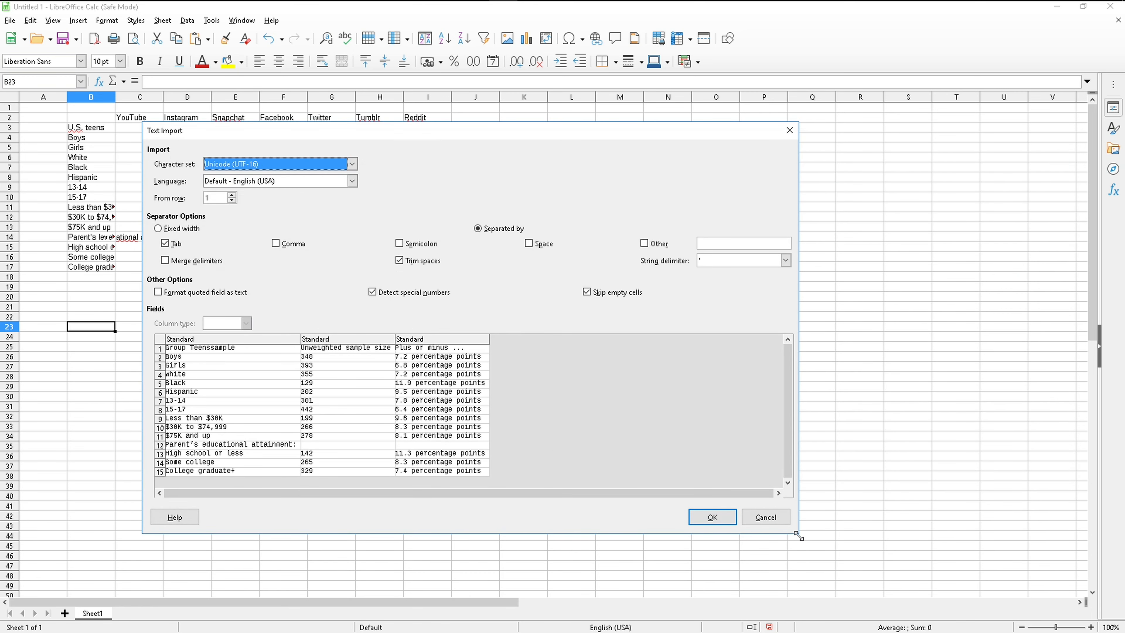
drag(797, 535, 1005, 597)
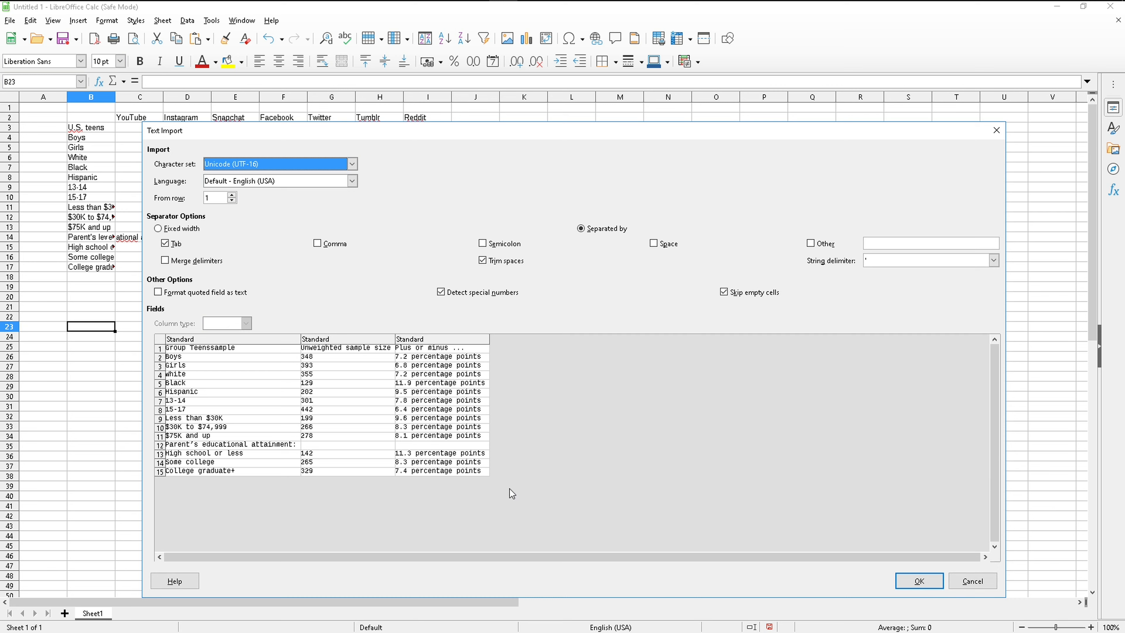
click(329, 246)
click(329, 247)
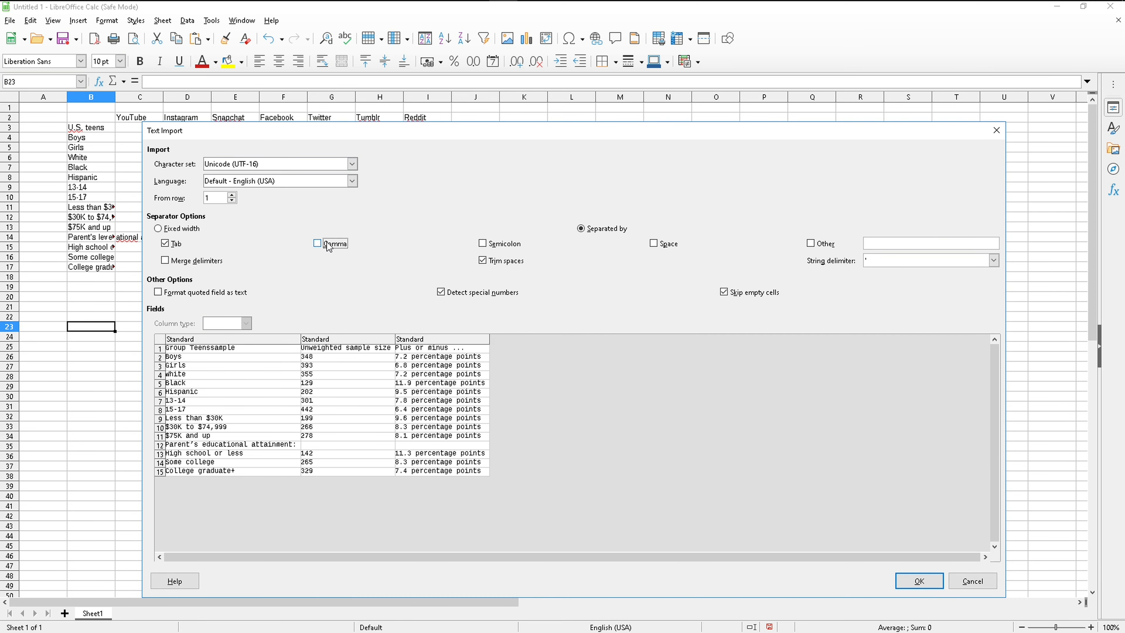
click(500, 264)
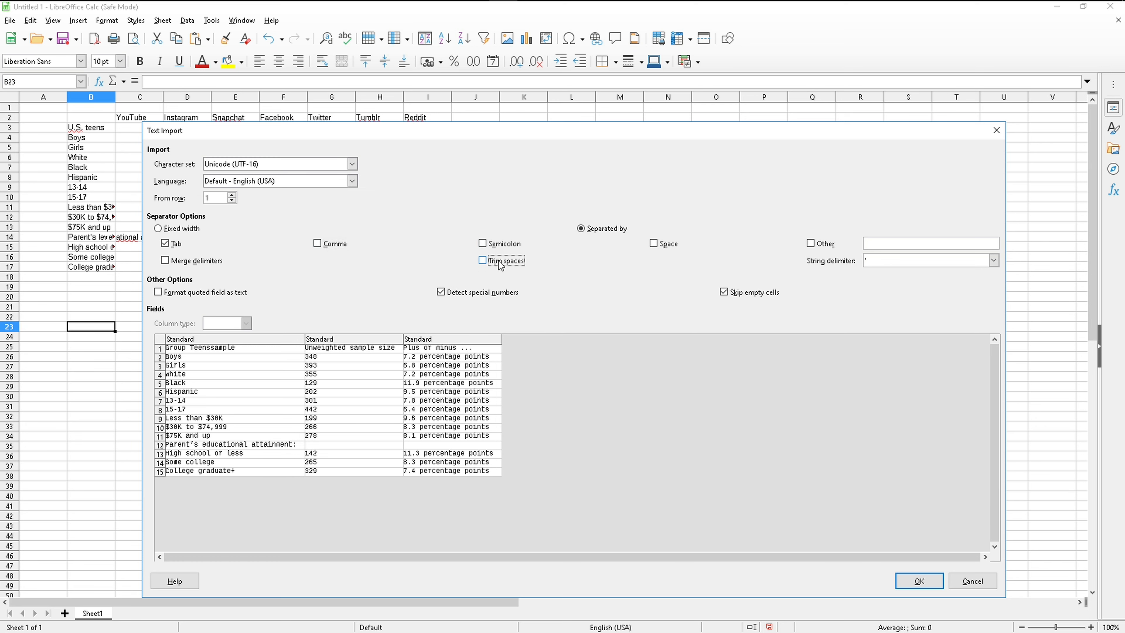
click(501, 263)
click(500, 263)
click(919, 582)
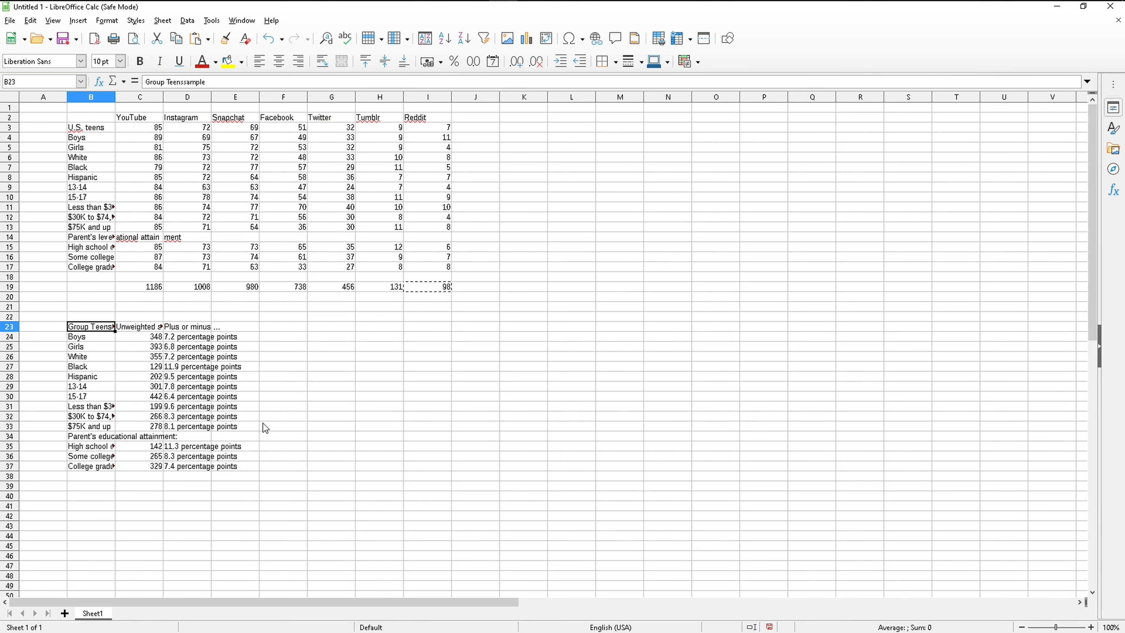
Fit the widths of columns C and D to their contents.
drag(163, 96, 163, 96)
double_click(163, 97)
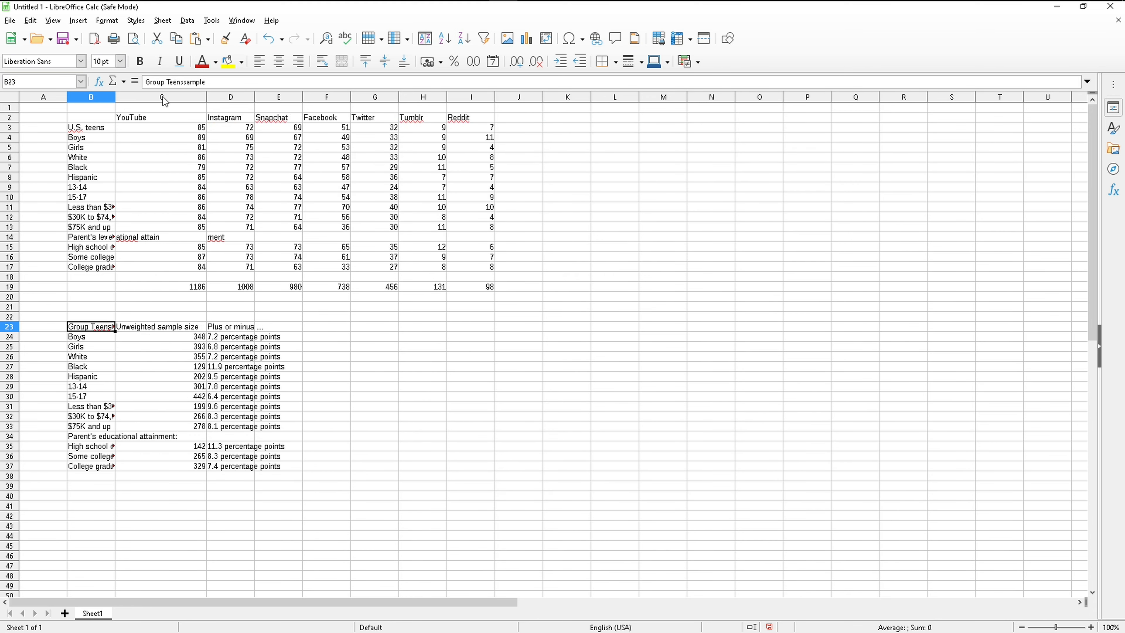
double_click(254, 97)
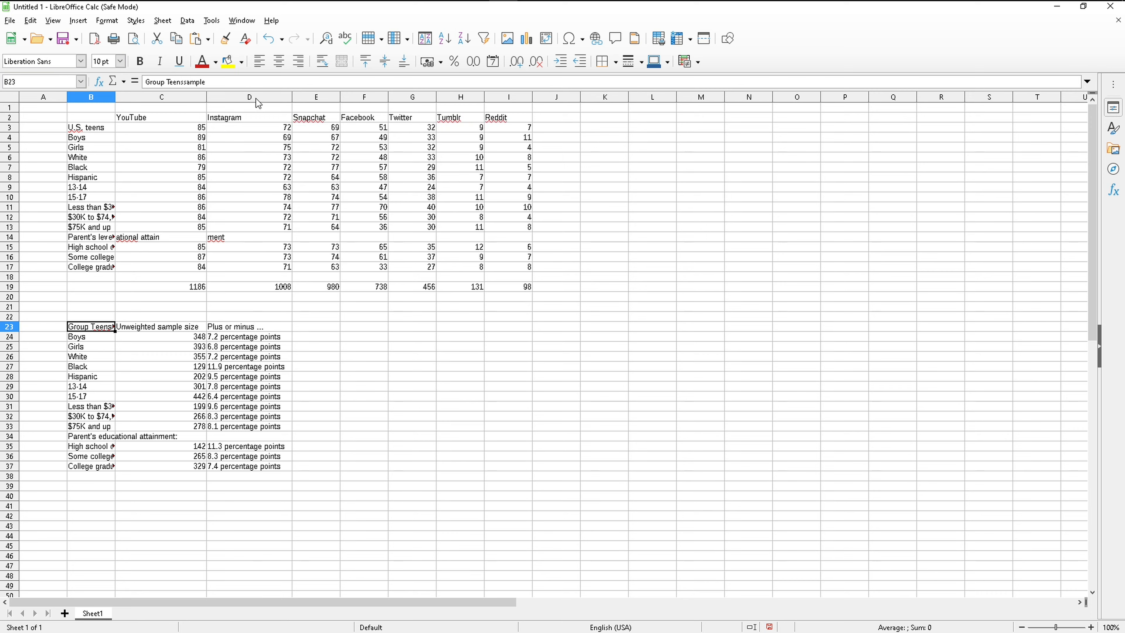
Switch to PI_2018.05.31_TeensTech_FINAL.pdf in SumatraPDF and compare page 13's subgroup sample-size table with the pasted data.
key(alt+Tab)
key(alt+Tab)
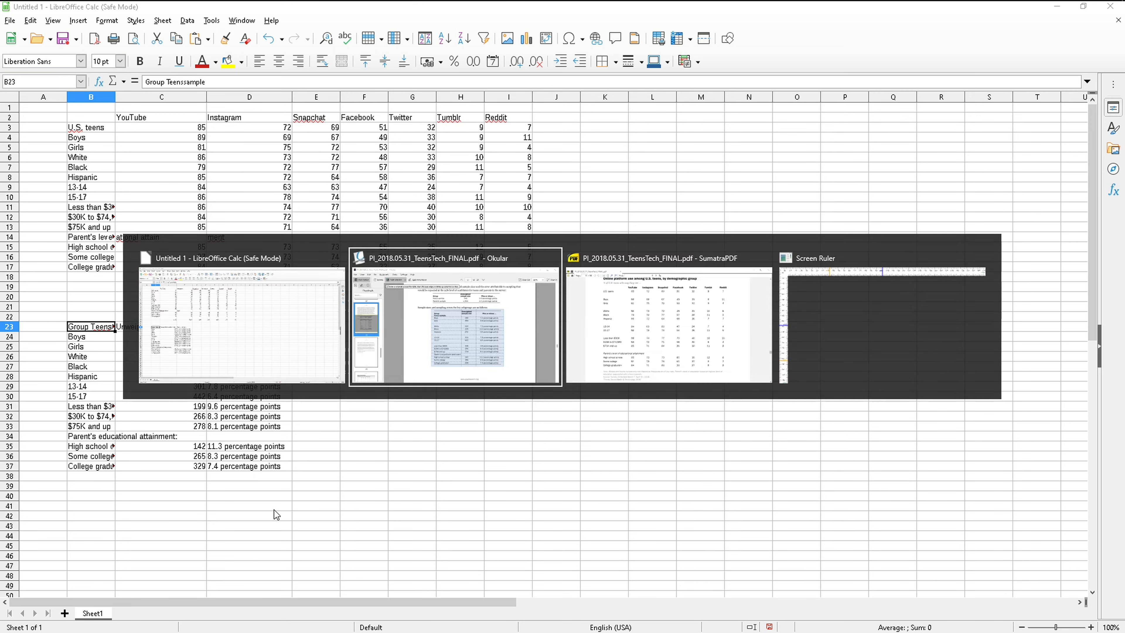
scroll(729, 245, up, 10)
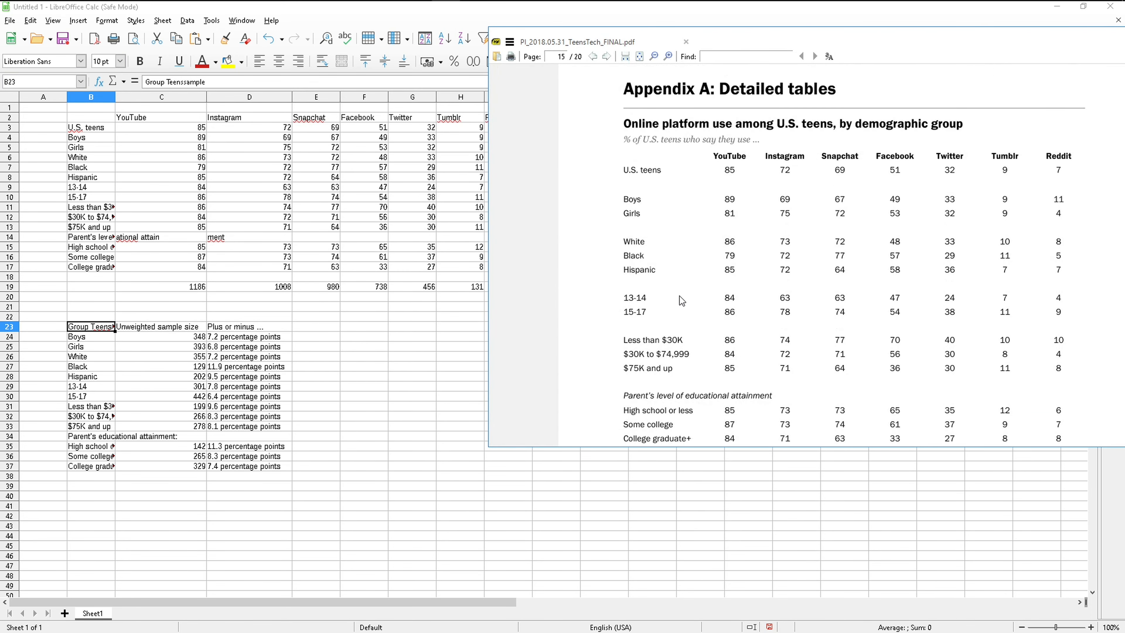
scroll(627, 280, up, 15)
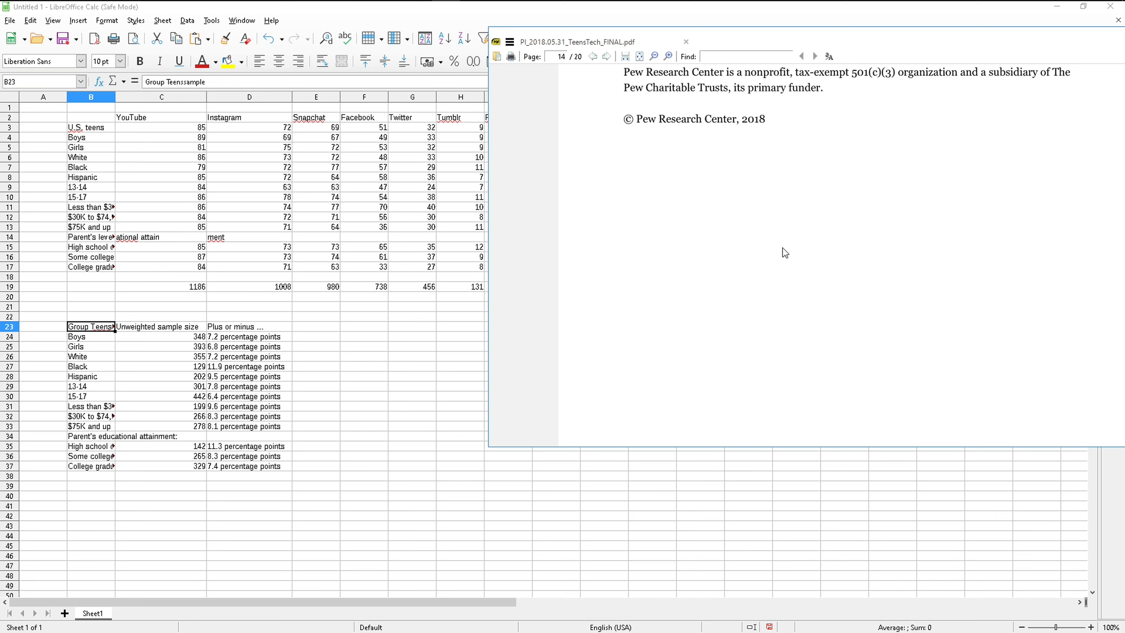
drag(747, 37, 578, 201)
scroll(608, 356, up, 3)
scroll(589, 395, up, 5)
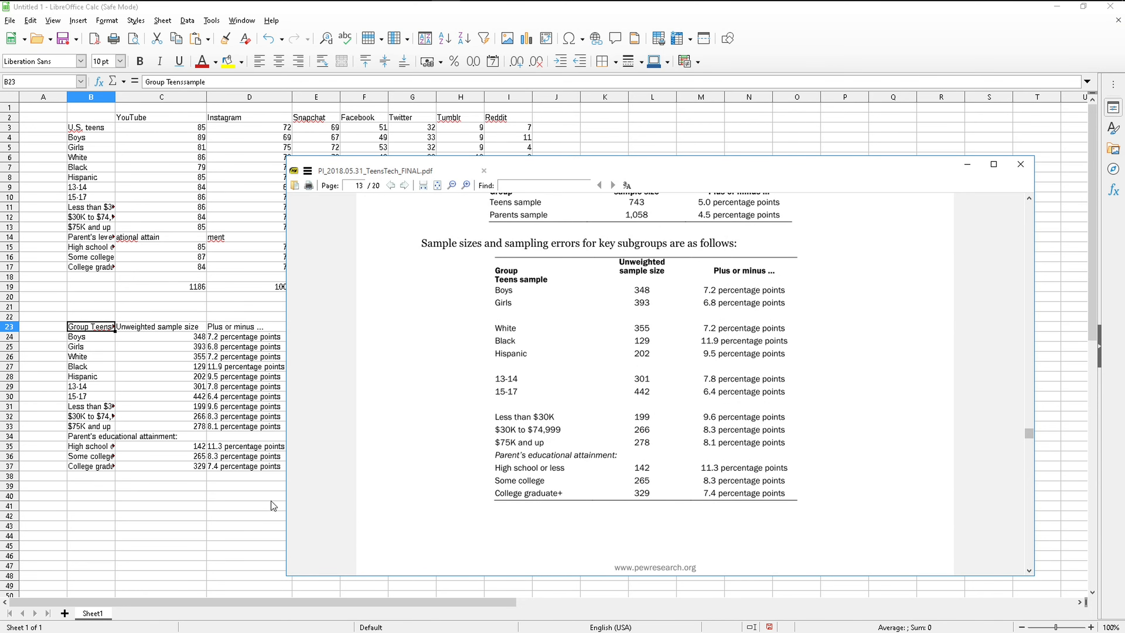
Return to the spreadsheet and start a sum formula in cell C39 below the sample sizes.
click(167, 487)
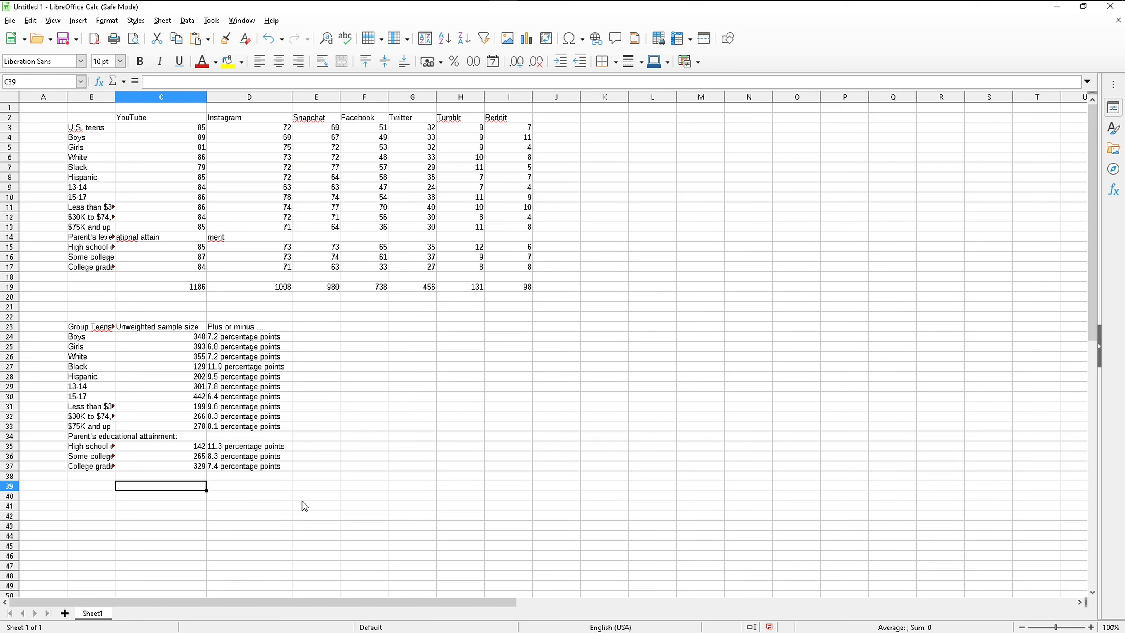
text(=sum)
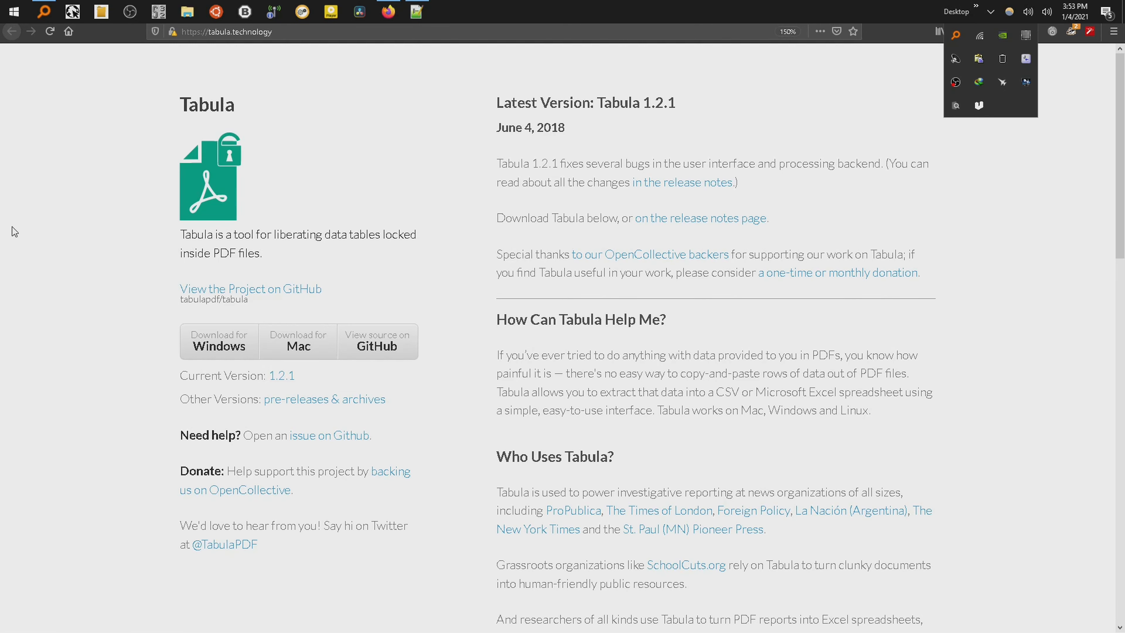
In the web browser, download the Windows version of Tabula from tabula.technology.
click(14, 231)
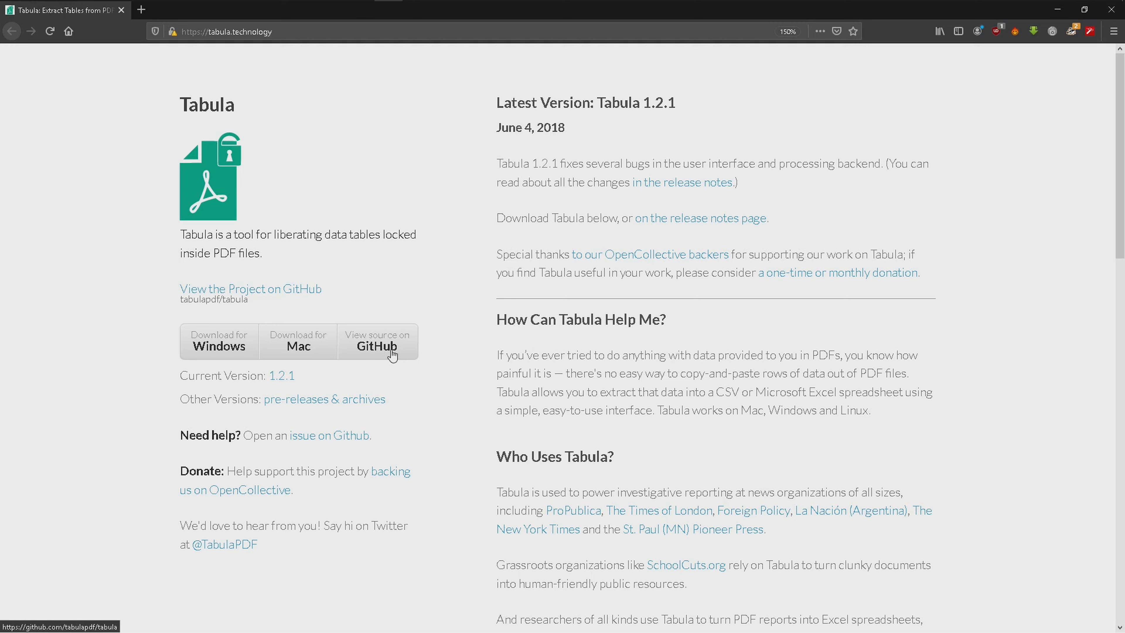
click(223, 349)
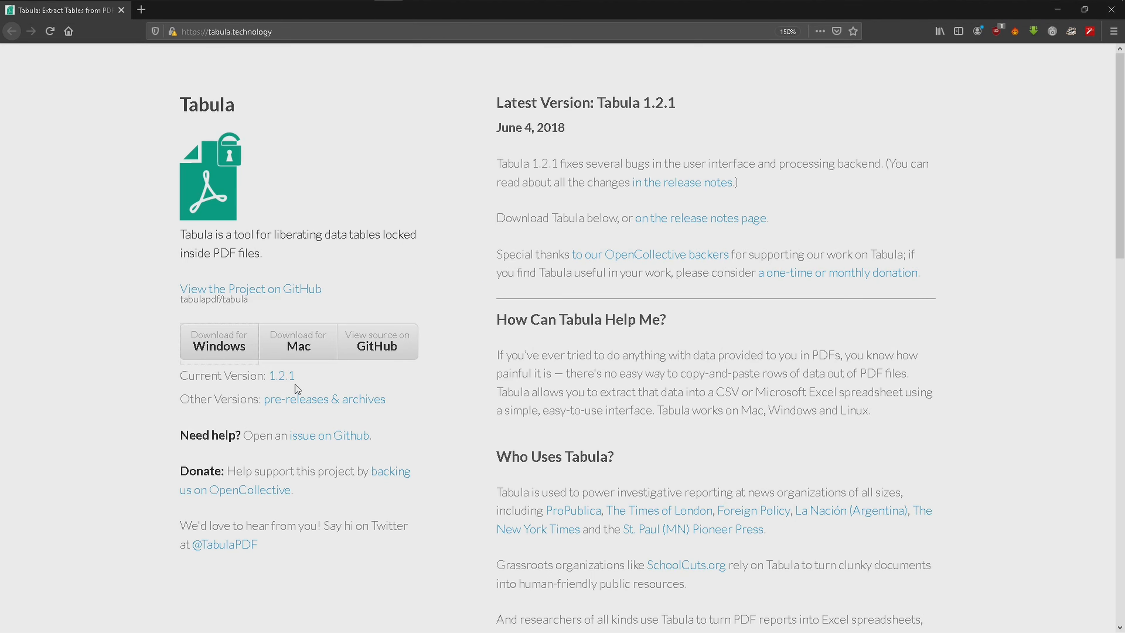
Review the Tabula 1.2.1 release notes and downloadable assets on GitHub in a separate tab, and close it.
middle_click(280, 375)
click(190, 10)
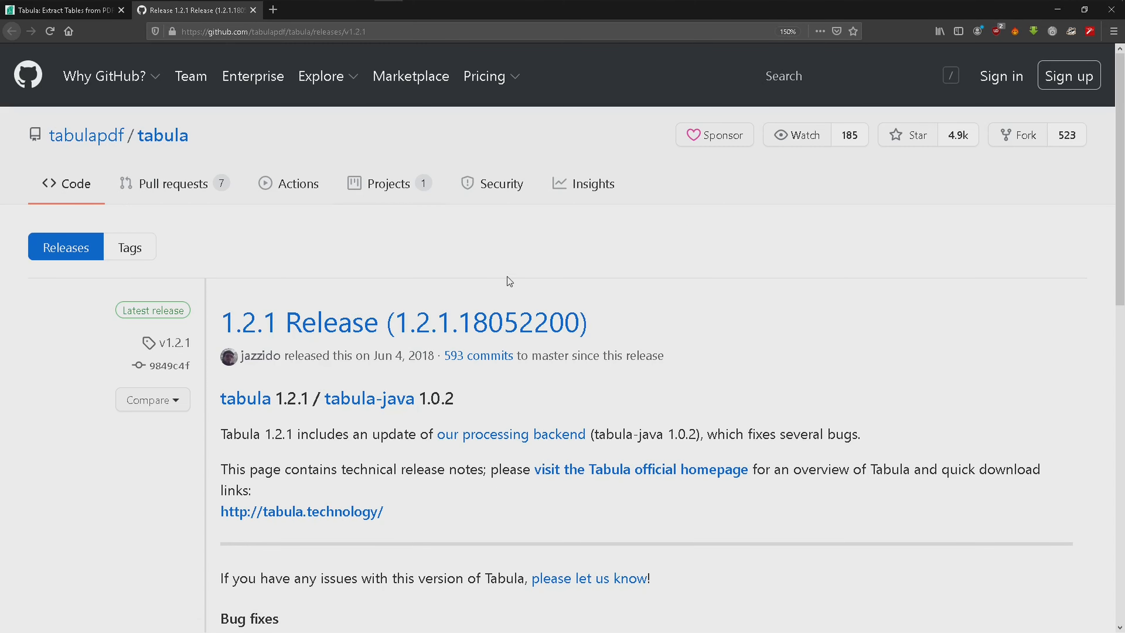
scroll(744, 306, down, 5)
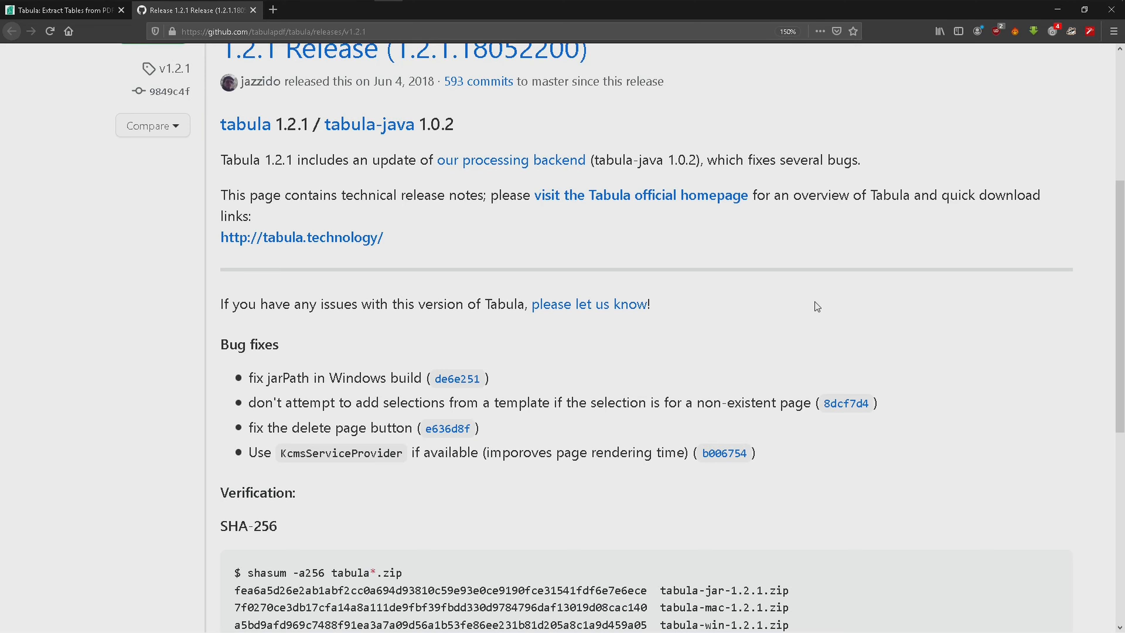
scroll(817, 306, down, 5)
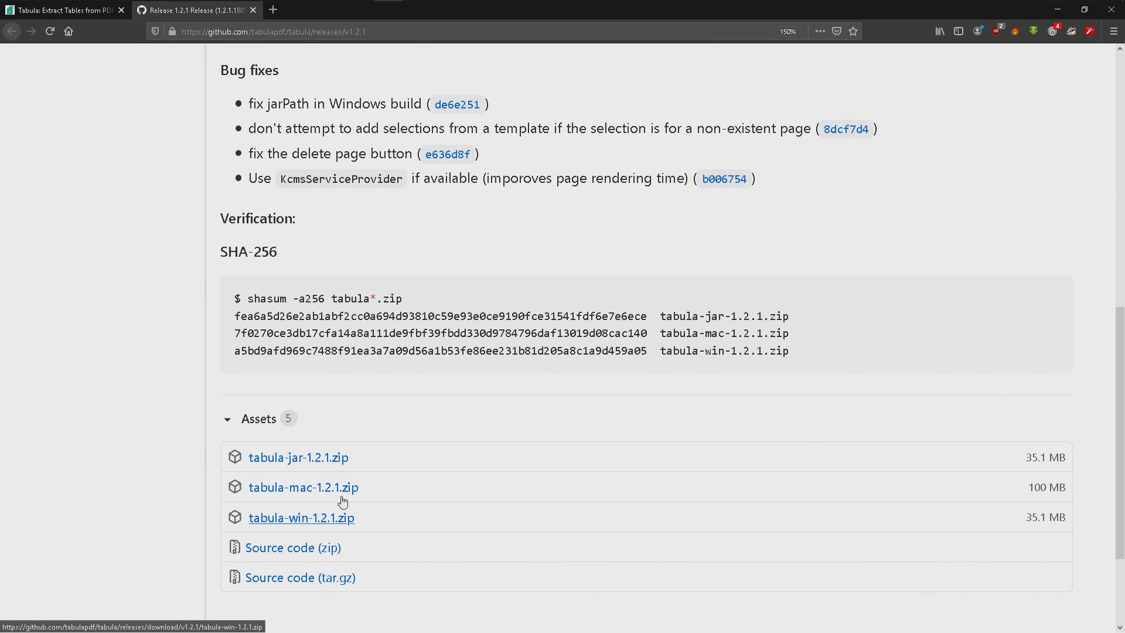
scroll(314, 181, up, 3)
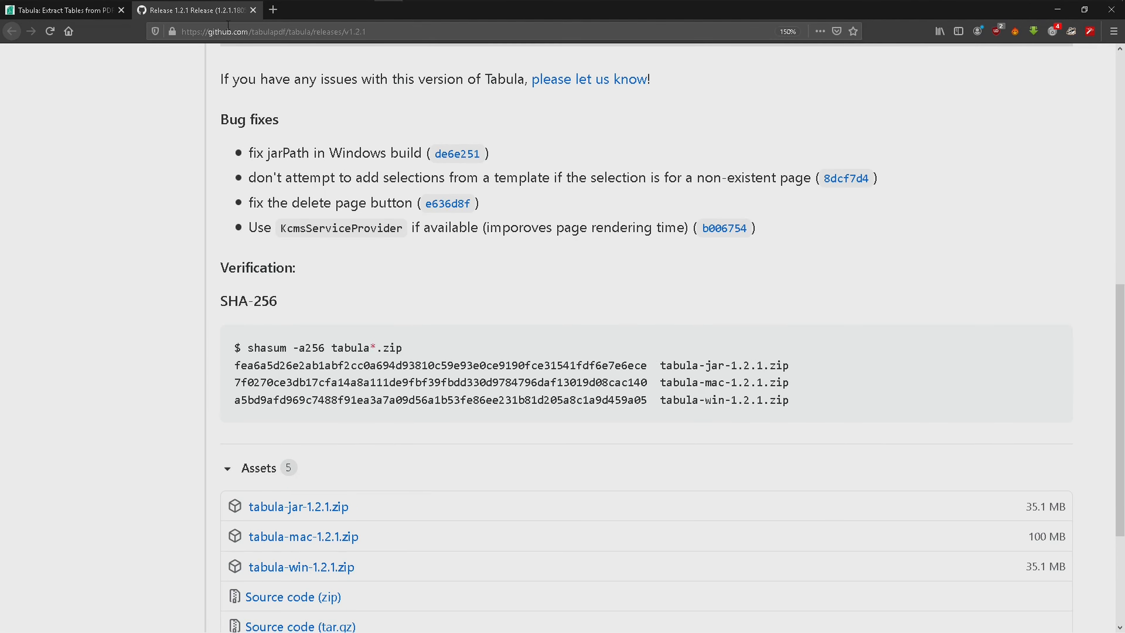
click(253, 10)
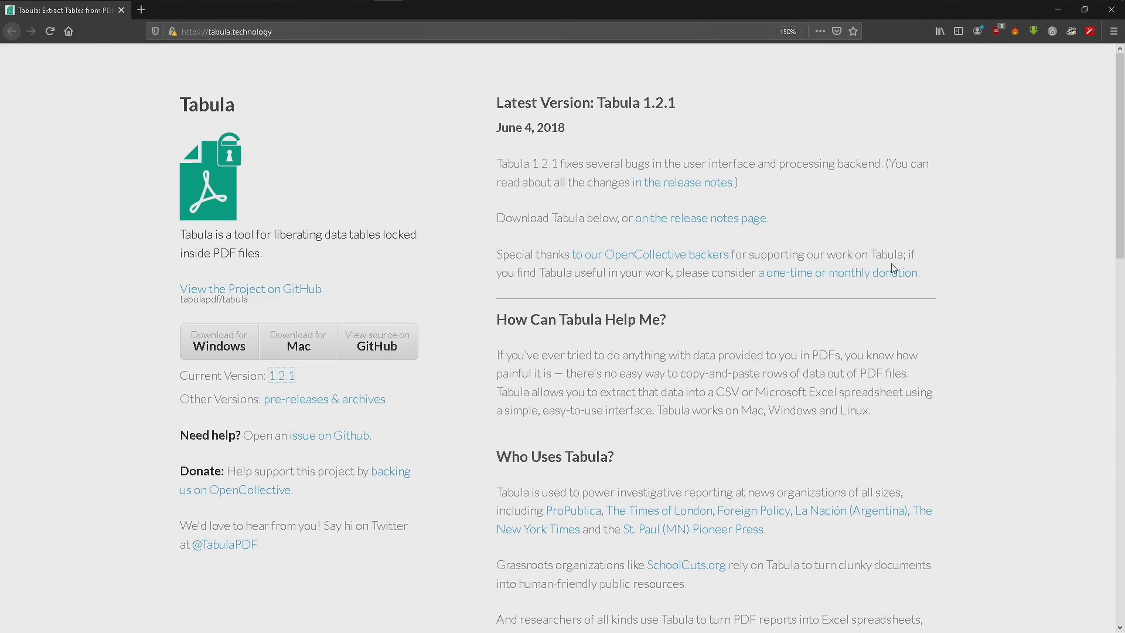
From Tabula's installation instructions, open the Java download page and download 64-bit Java for Windows, Version 8 Update 271.
scroll(966, 247, down, 10)
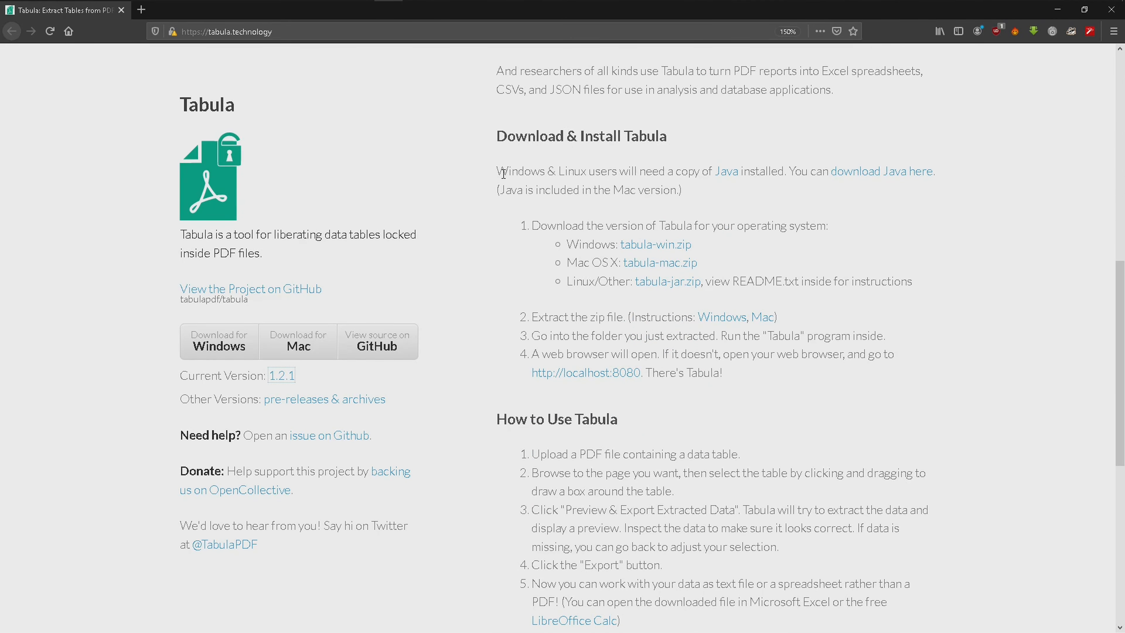
drag(498, 169, 702, 171)
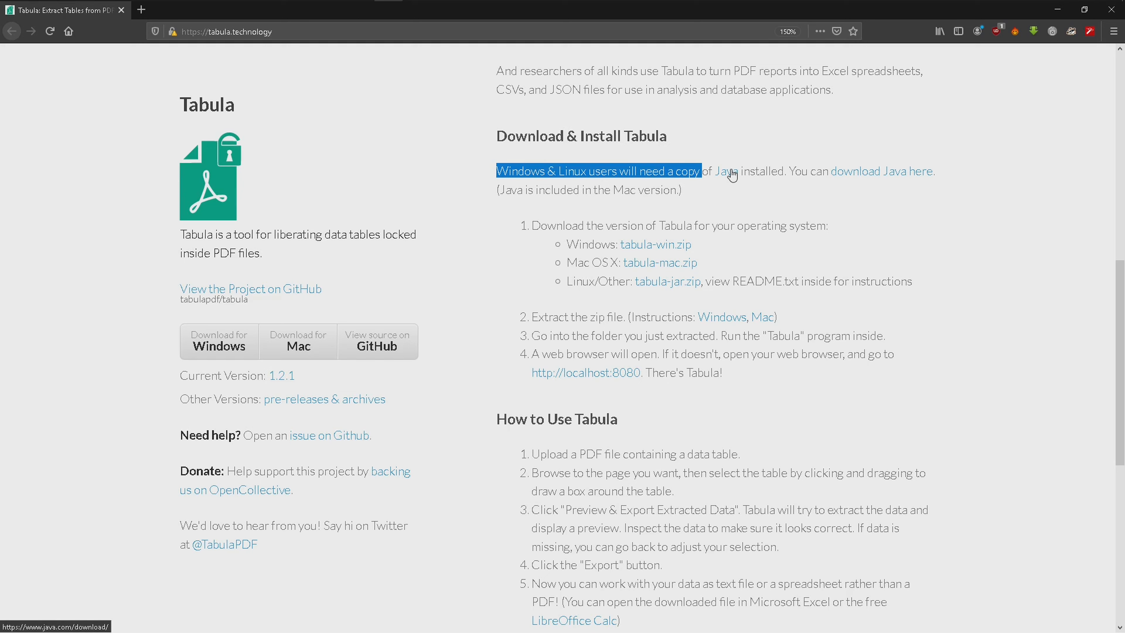
middle_click(871, 174)
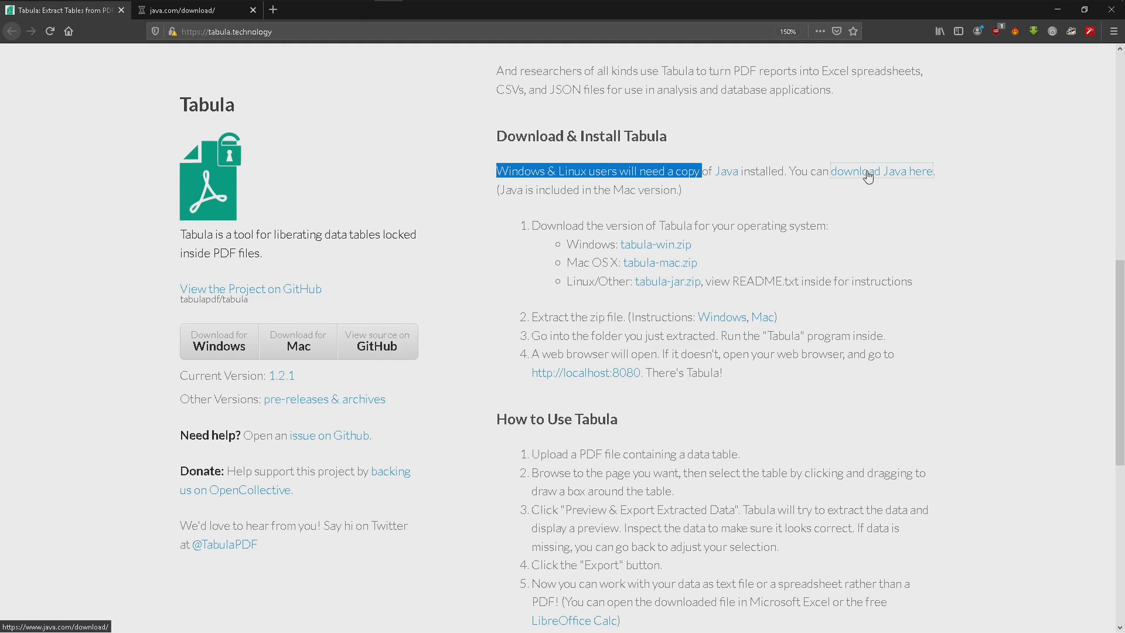
click(228, 10)
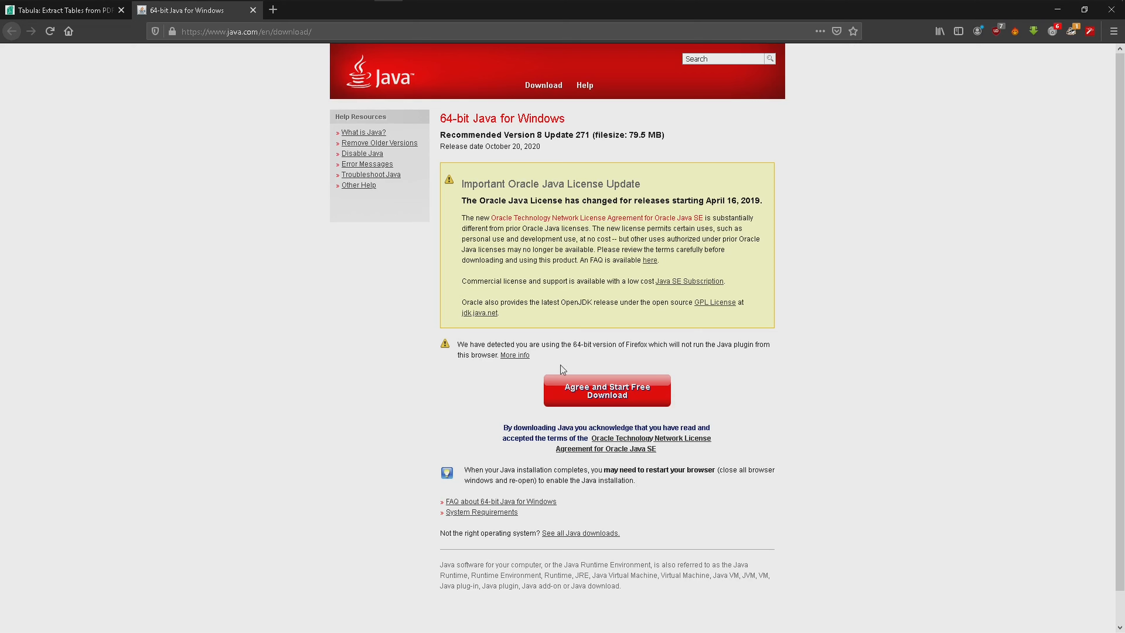
click(610, 398)
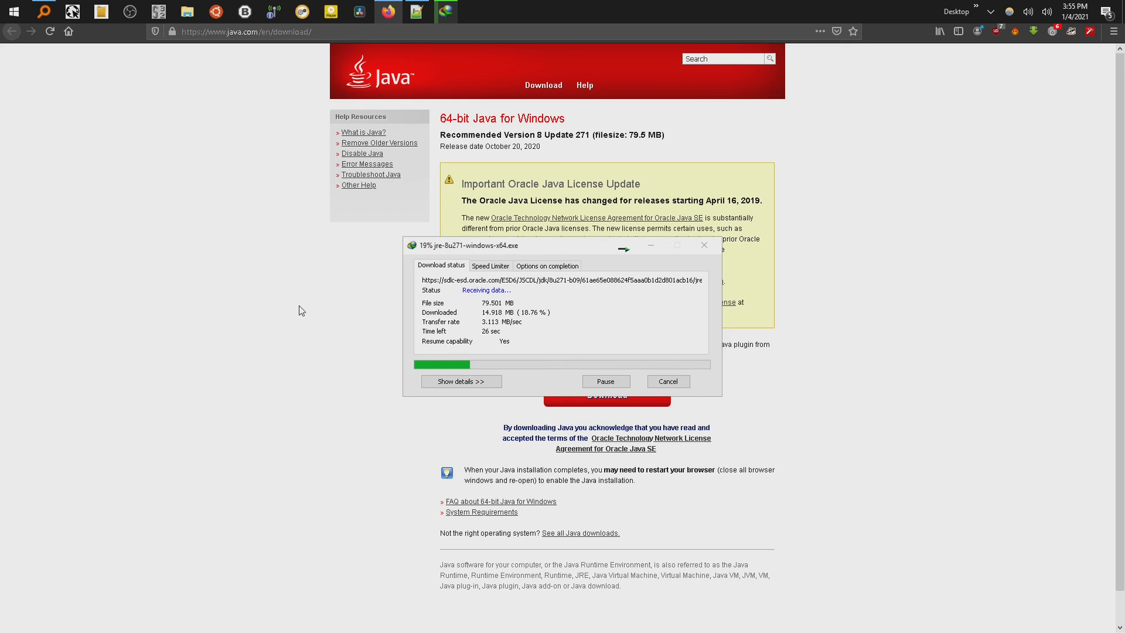
click(651, 245)
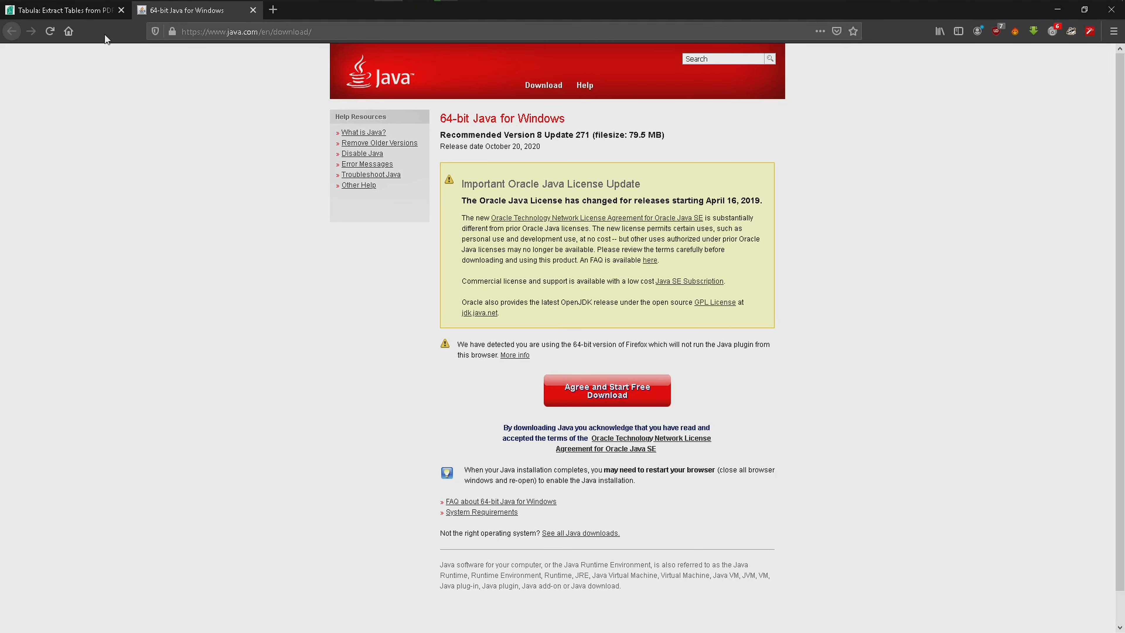
click(98, 10)
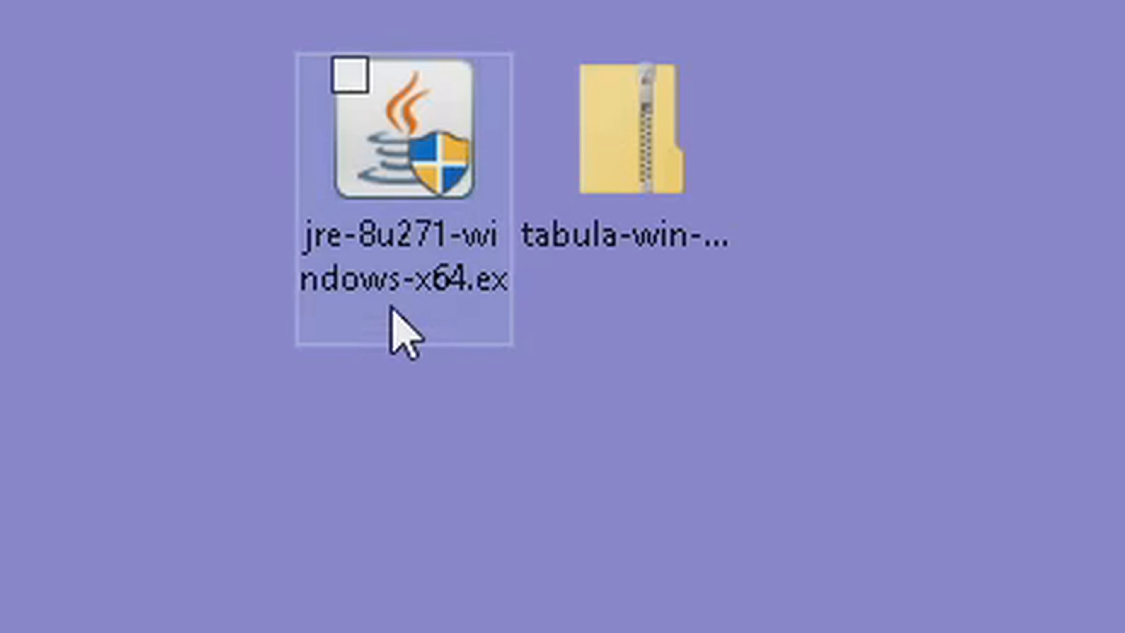
Run jre-8u271-windows-x64.exe and install Java with the destination folder option enabled, accepting C:\Program Files\Java\jre1.8.0_271.
mouse_move(389, 306)
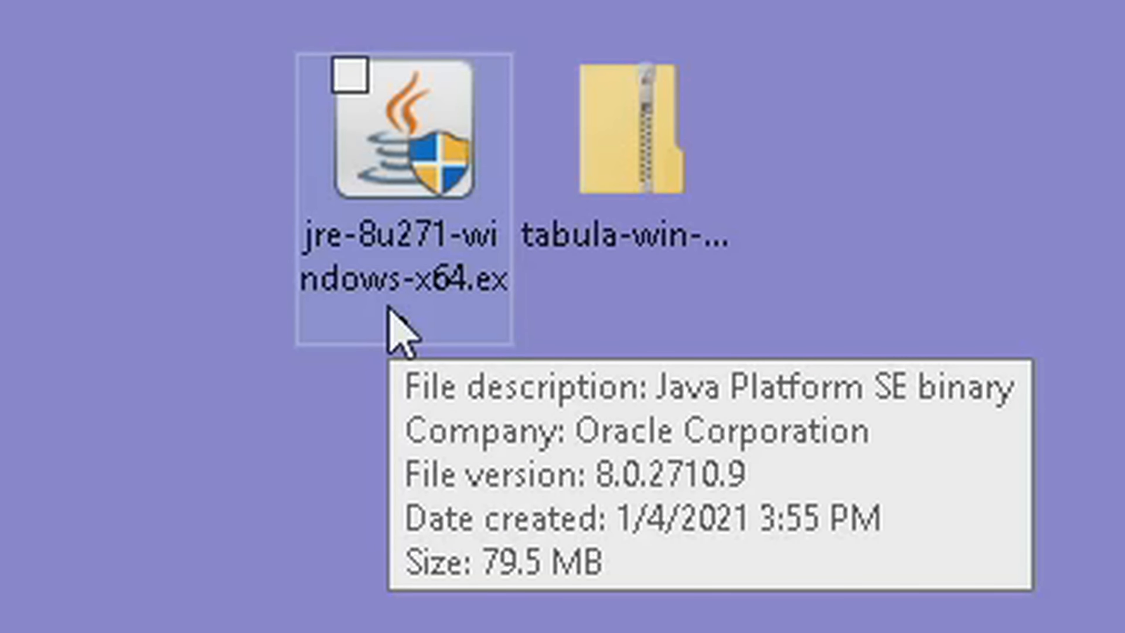
mouse_move(651, 132)
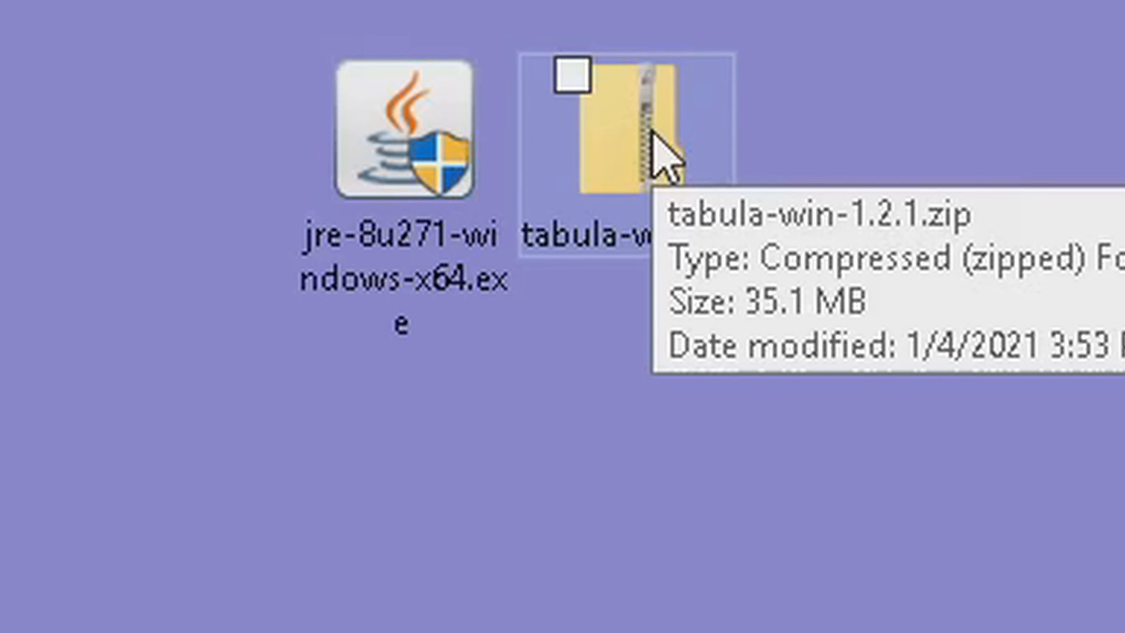
click(363, 177)
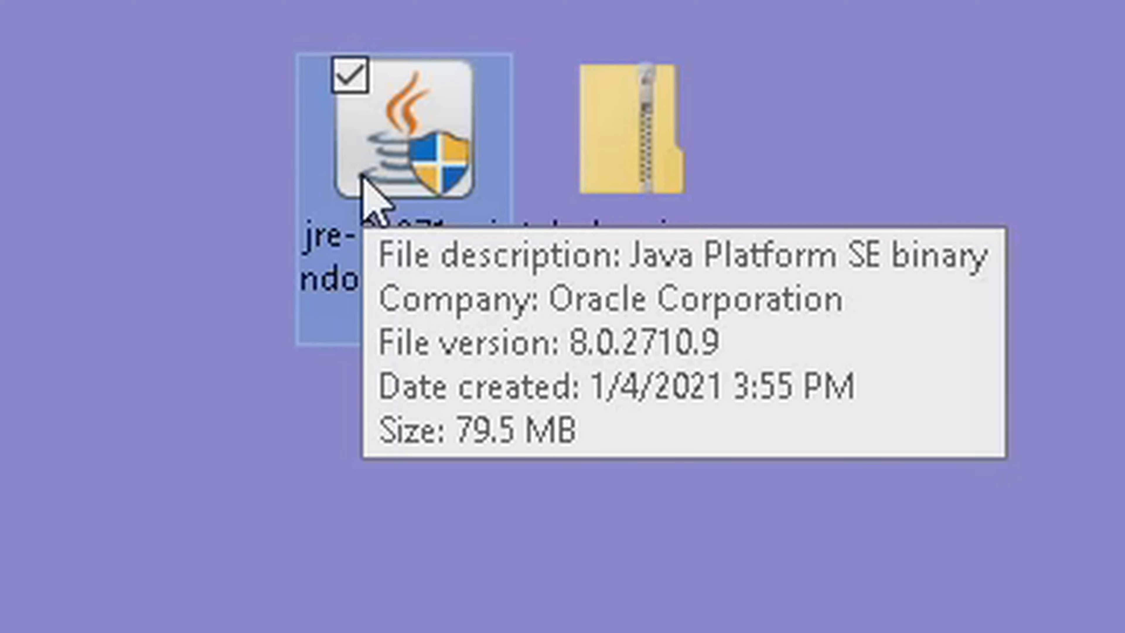
double_click(362, 177)
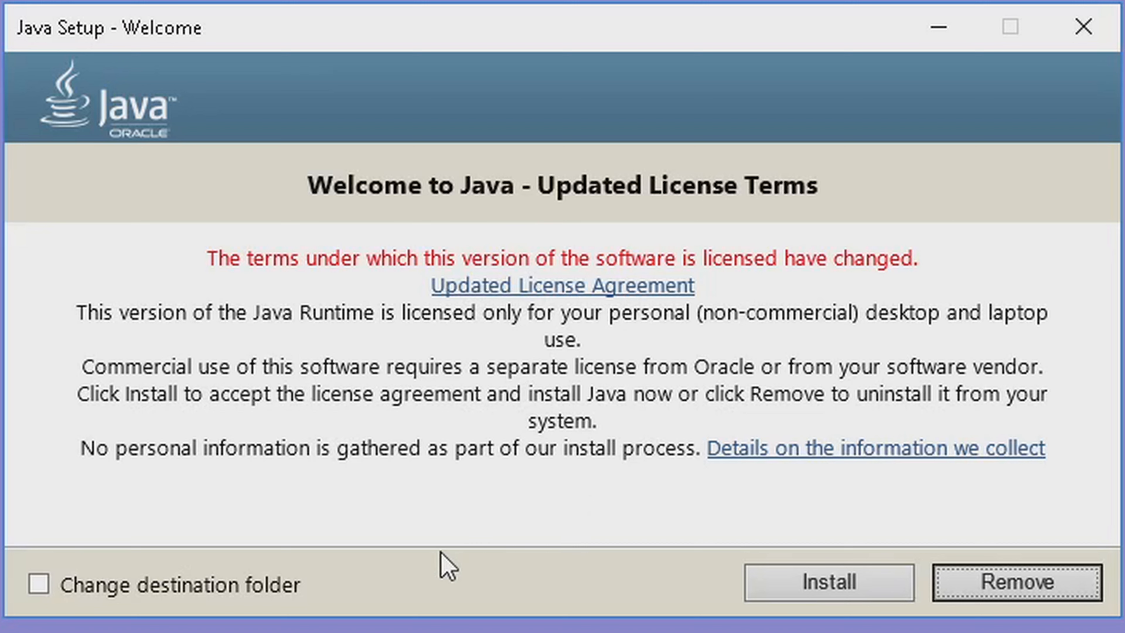
click(170, 584)
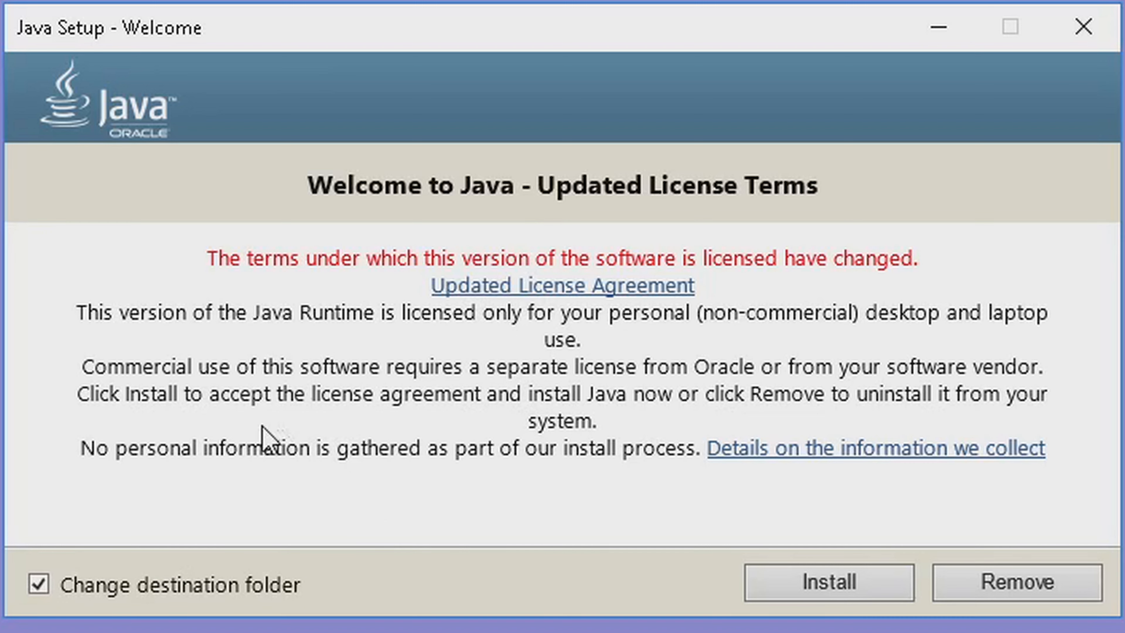
click(838, 585)
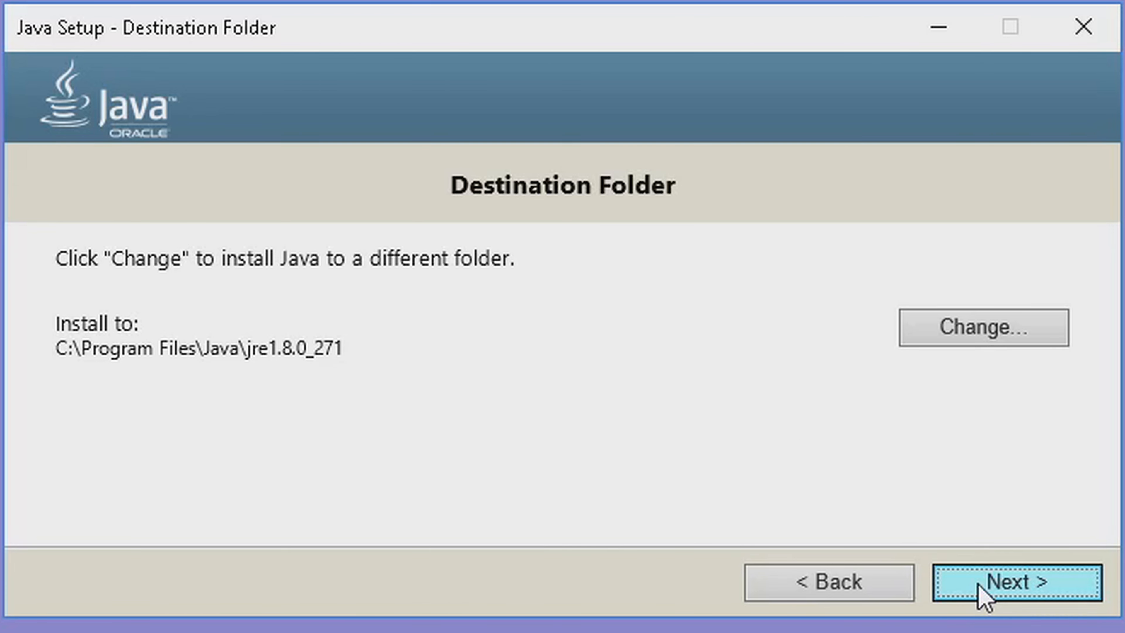
click(984, 596)
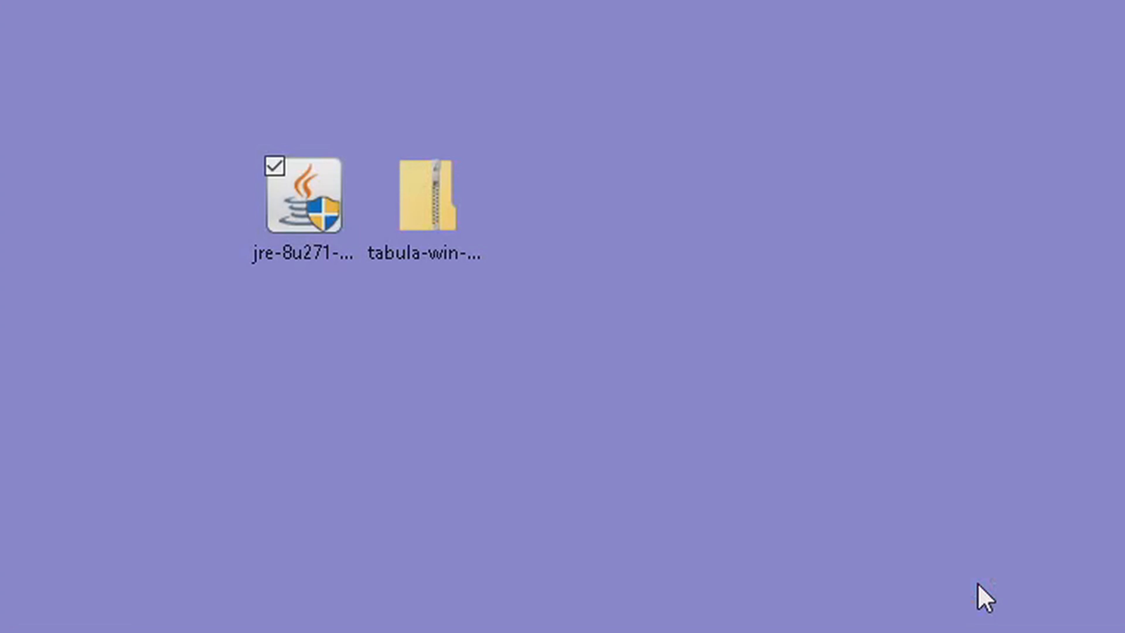
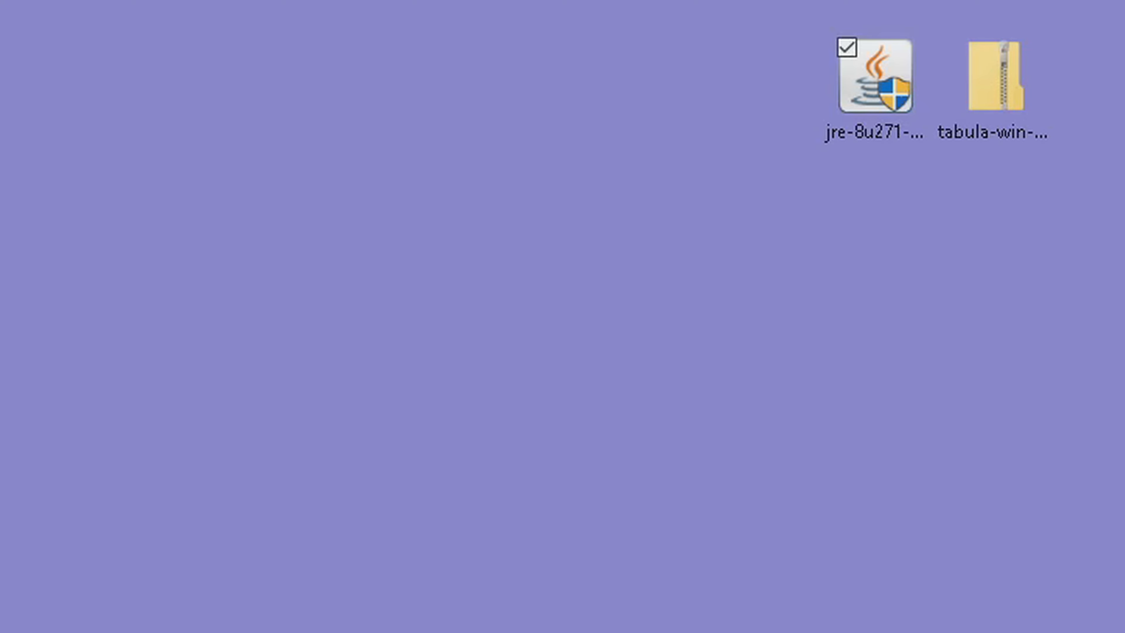
Extract tabula-win-1.2.1.zip into its own tabula-win-1.2.1 folder with 7-Zip and place the folder beside the archive on the desktop.
click(563, 316)
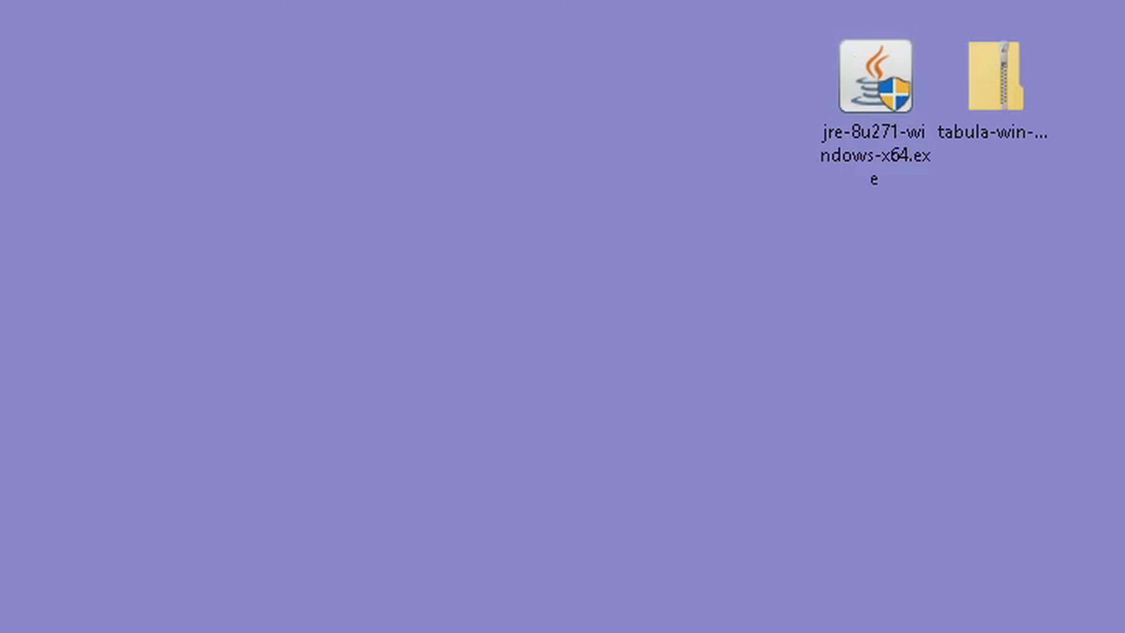
click(995, 79)
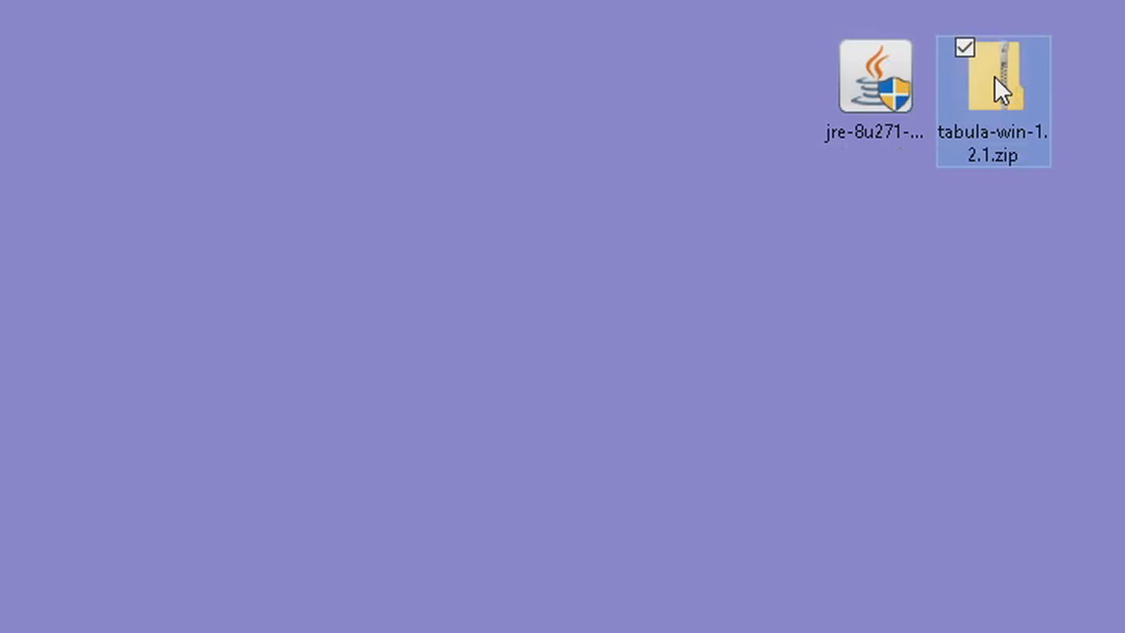
right_click(995, 79)
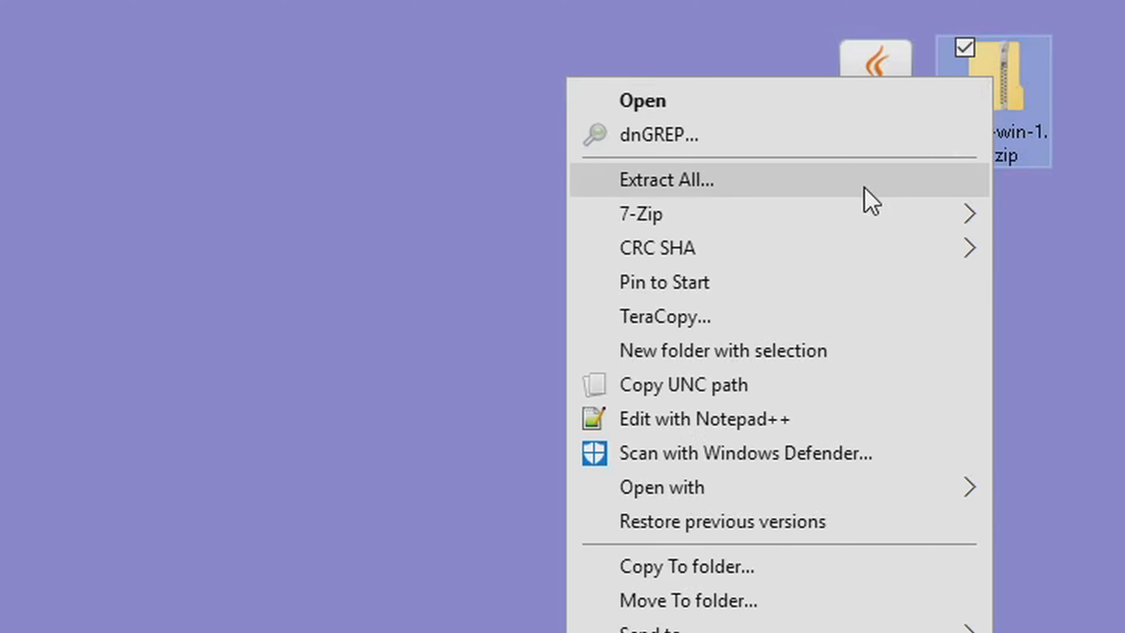
mouse_move(846, 216)
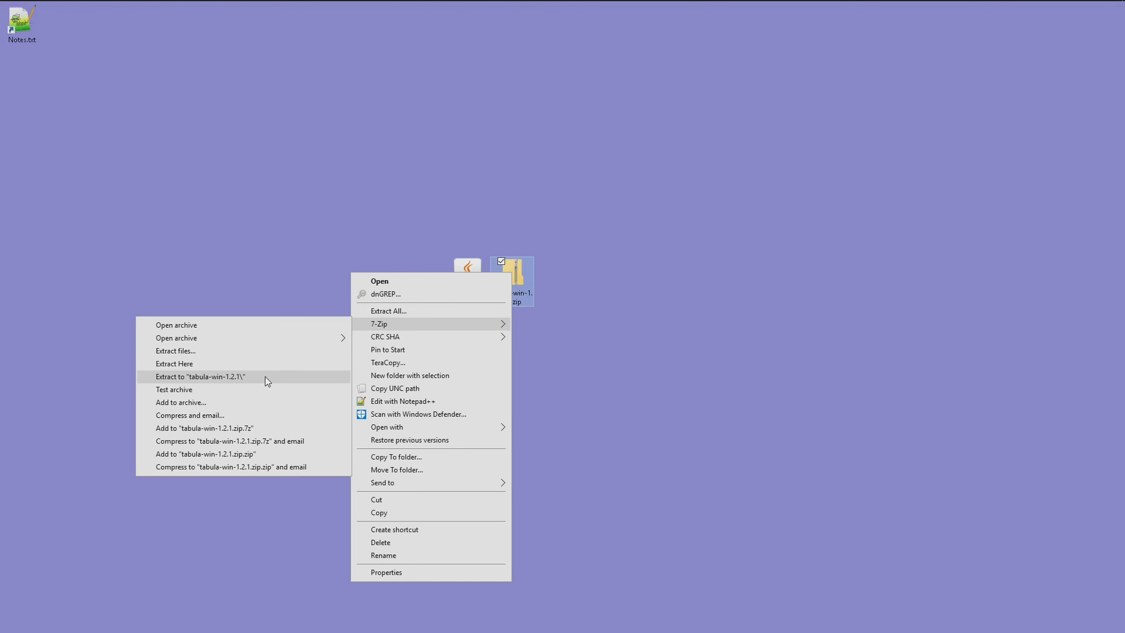
click(340, 357)
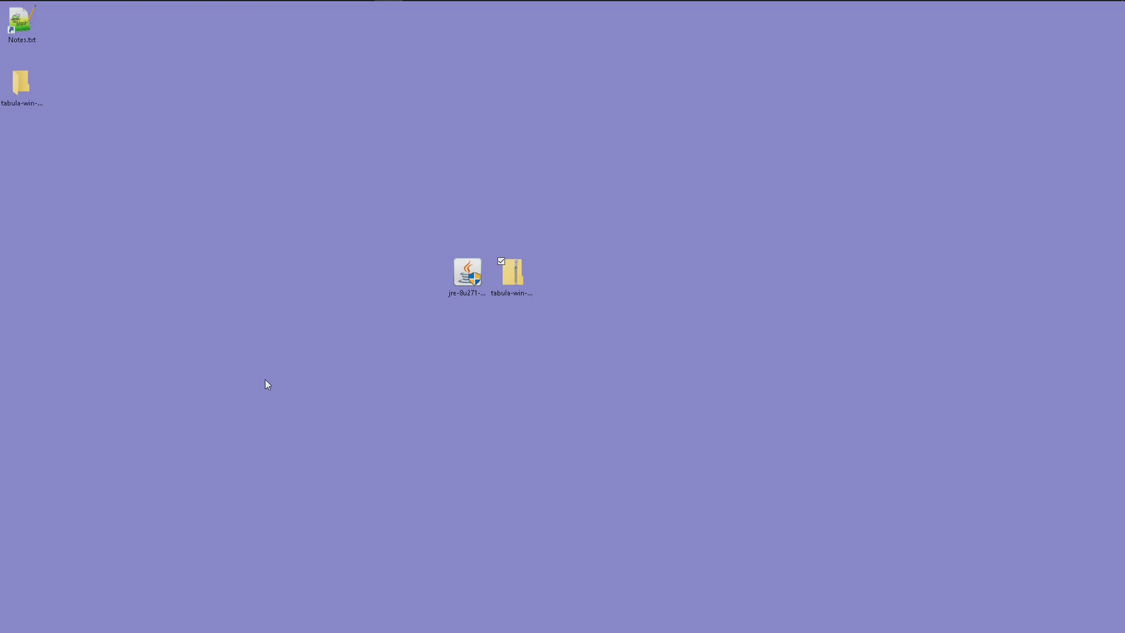
drag(20, 84, 651, 182)
drag(556, 278, 557, 280)
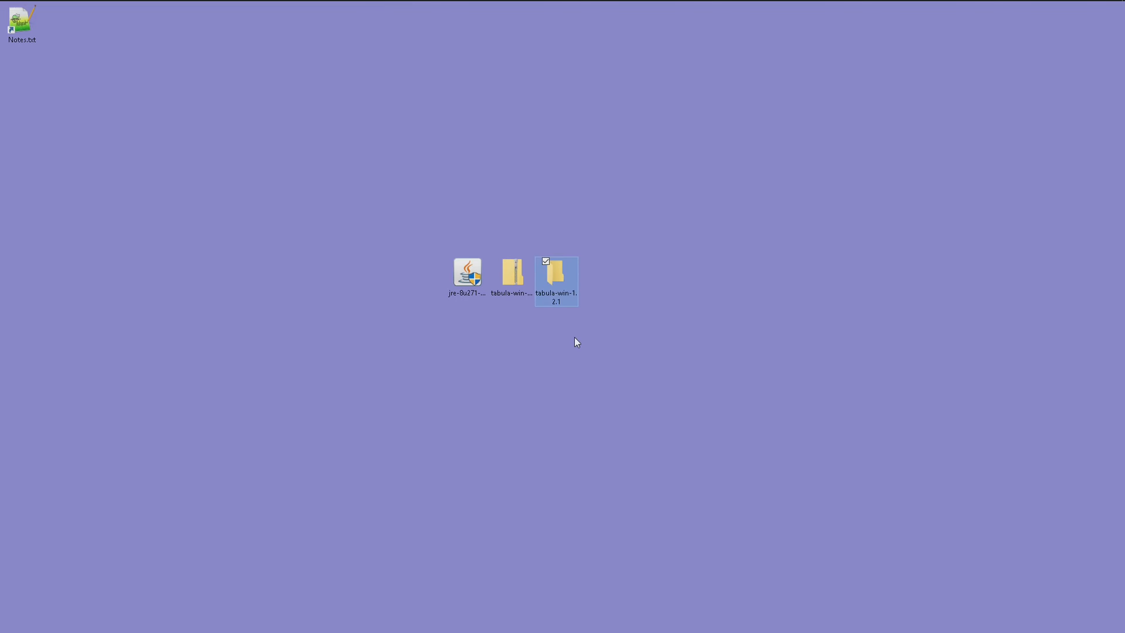
Open the extracted tabula-win-1.2.1 folder in a smaller window and run tabula.exe from its tabula subfolder.
double_click(556, 271)
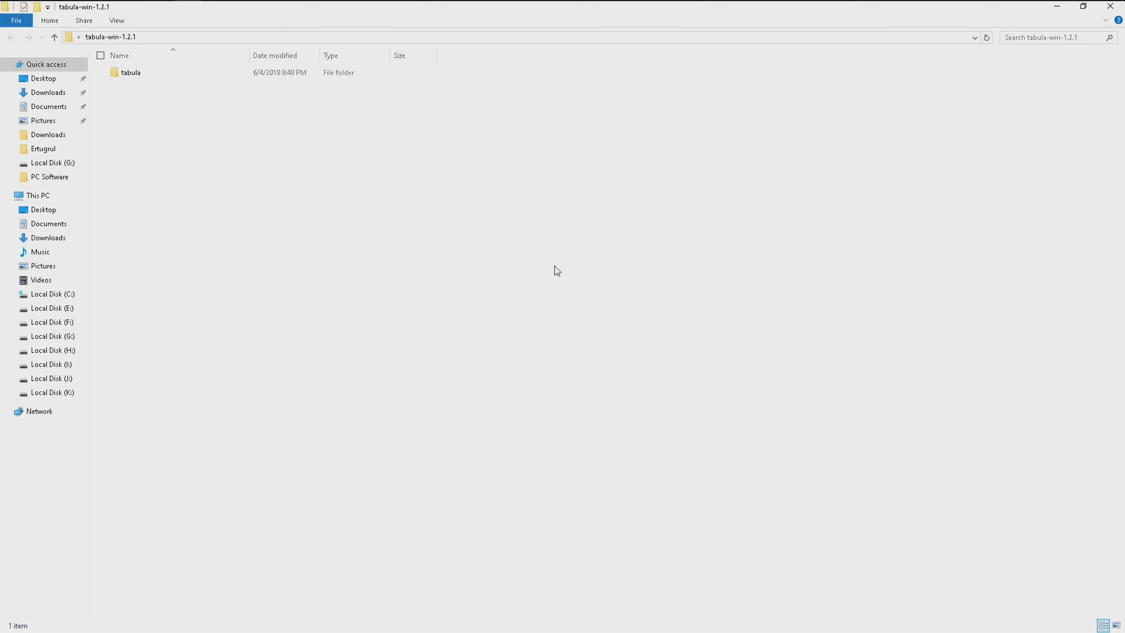
click(1083, 7)
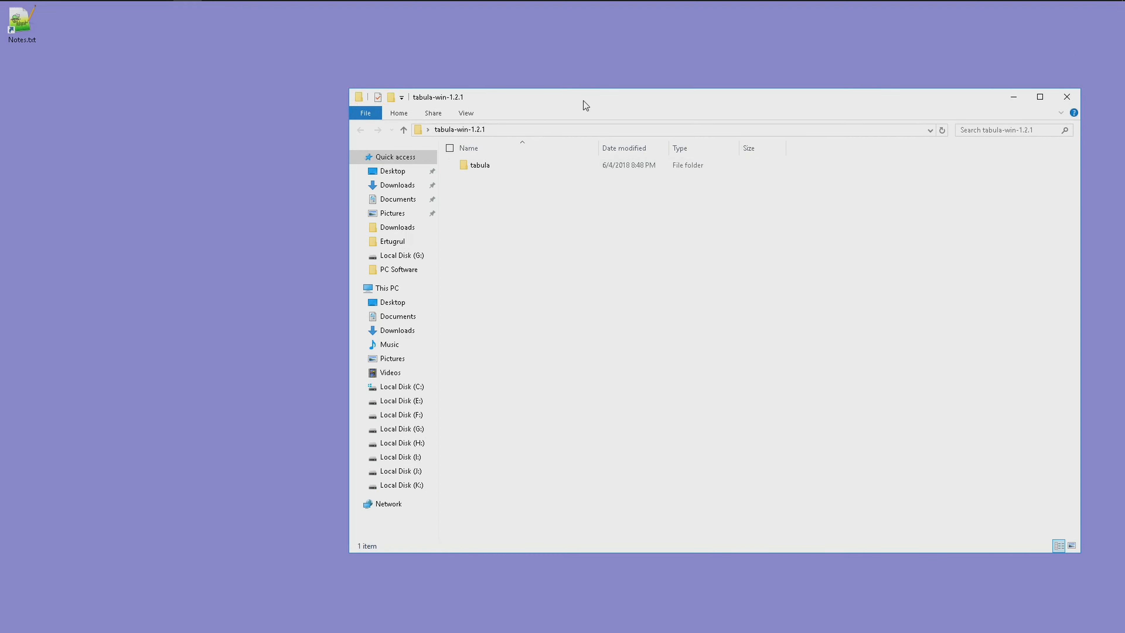
drag(584, 100, 530, 146)
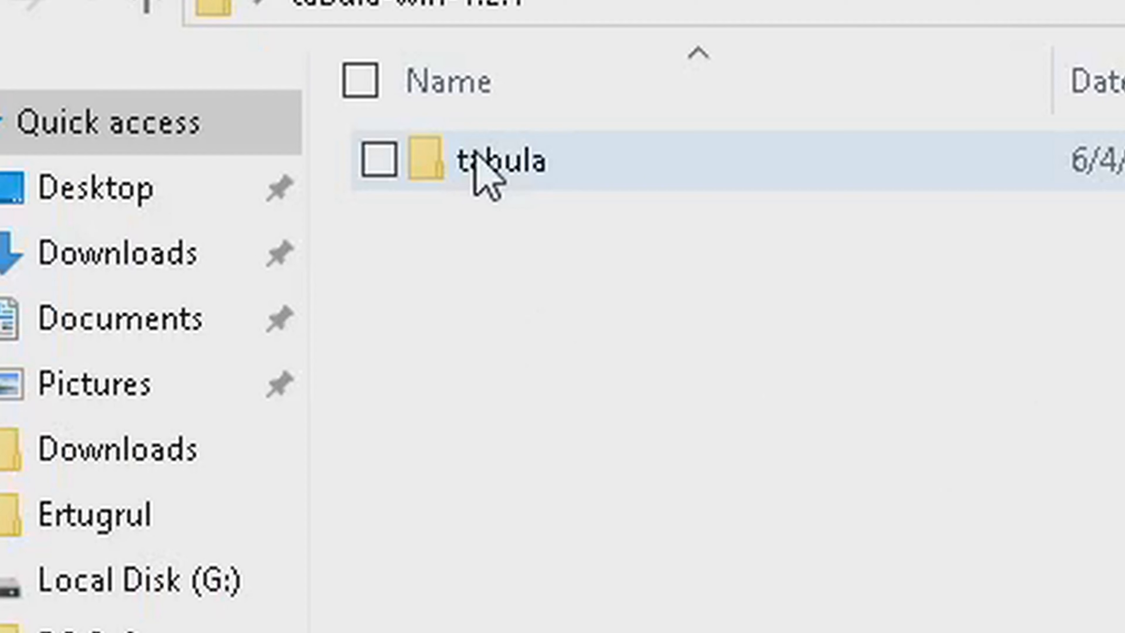
double_click(475, 160)
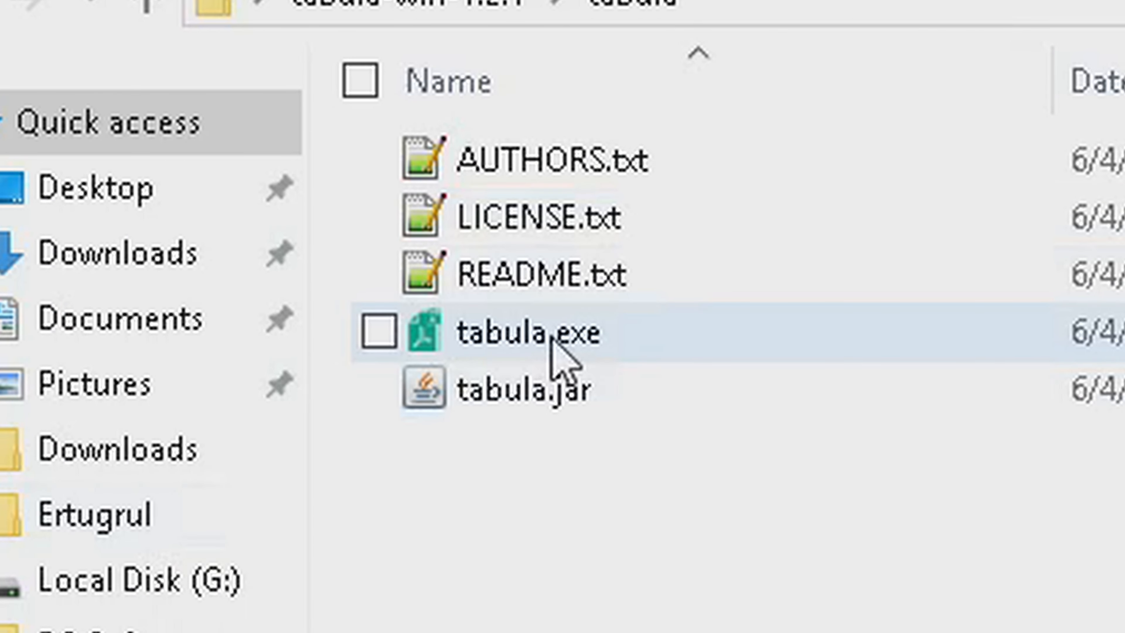
click(554, 350)
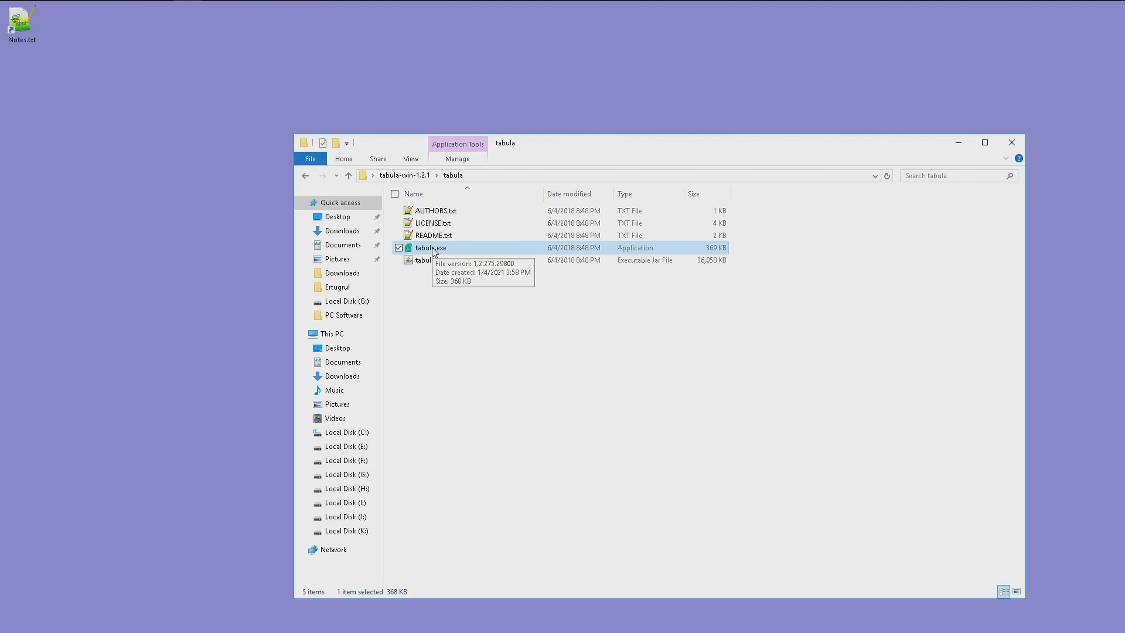
double_click(549, 340)
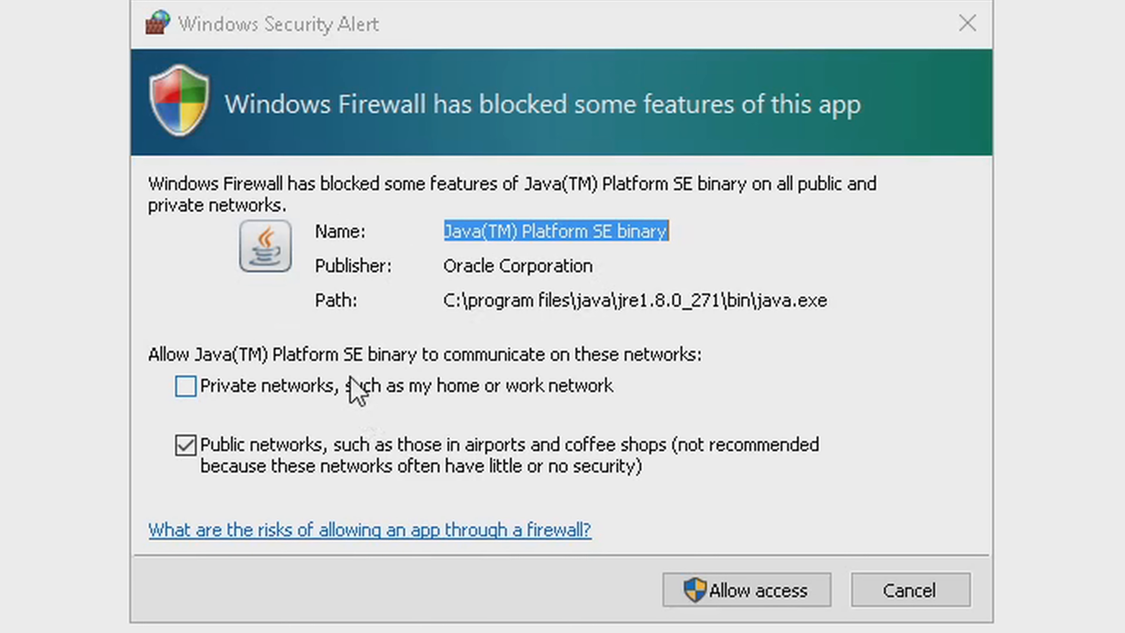
Allow Java(TM) Platform SE binary through Windows Firewall on private networks only, excluding public networks.
click(290, 443)
click(310, 385)
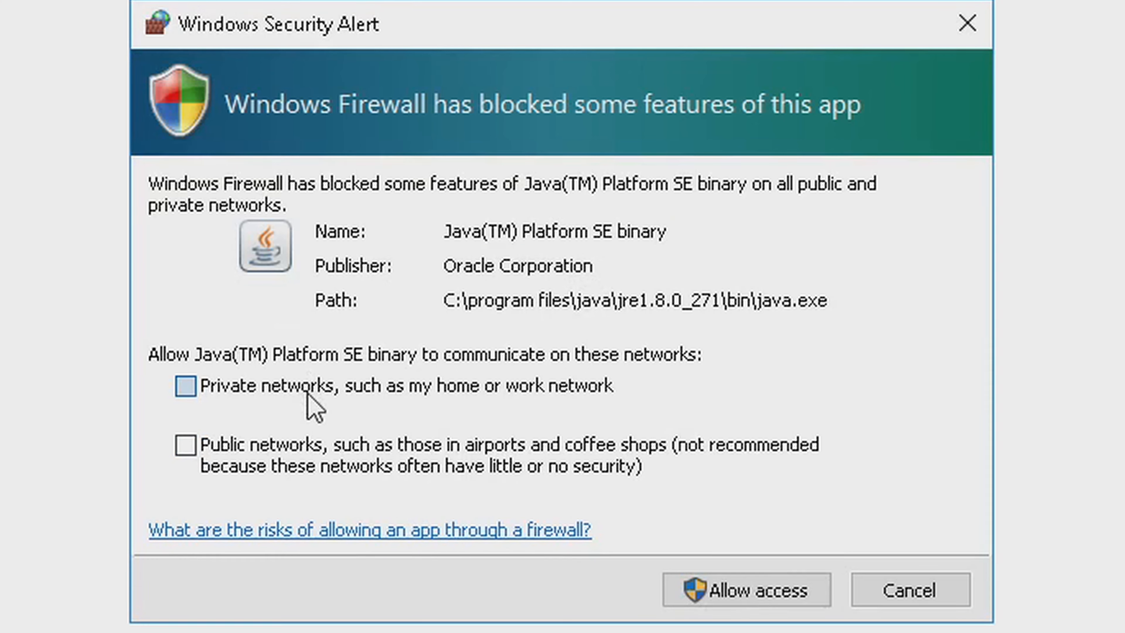
click(744, 594)
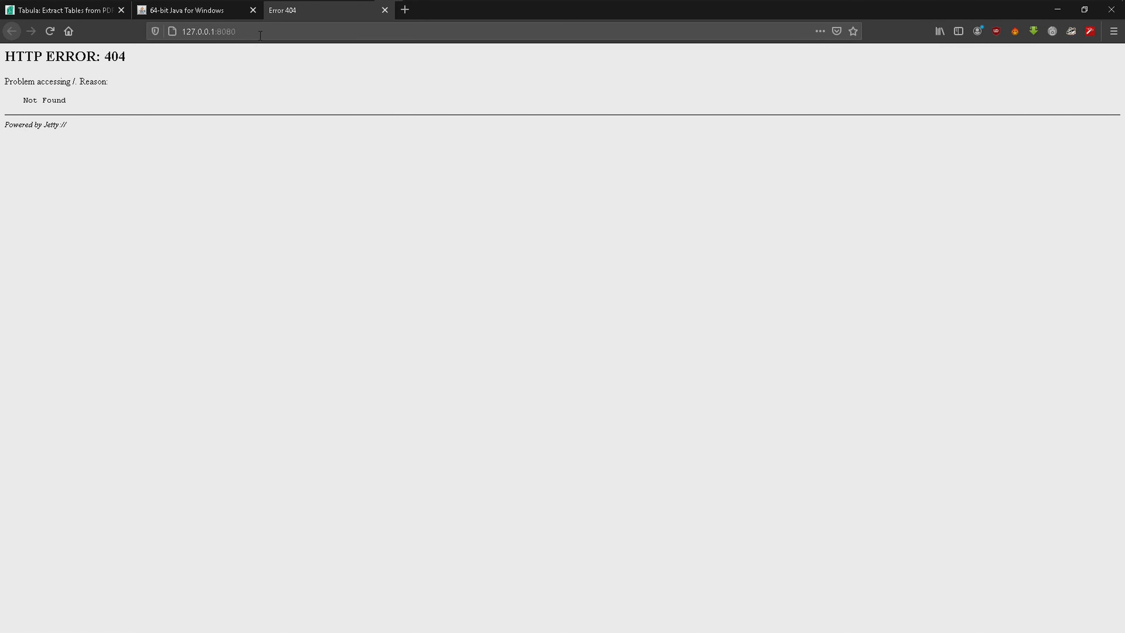
Check the launch and usage instructions on Tabula's website, and reload the local Tabula page at 127.0.0.1:8080.
click(65, 13)
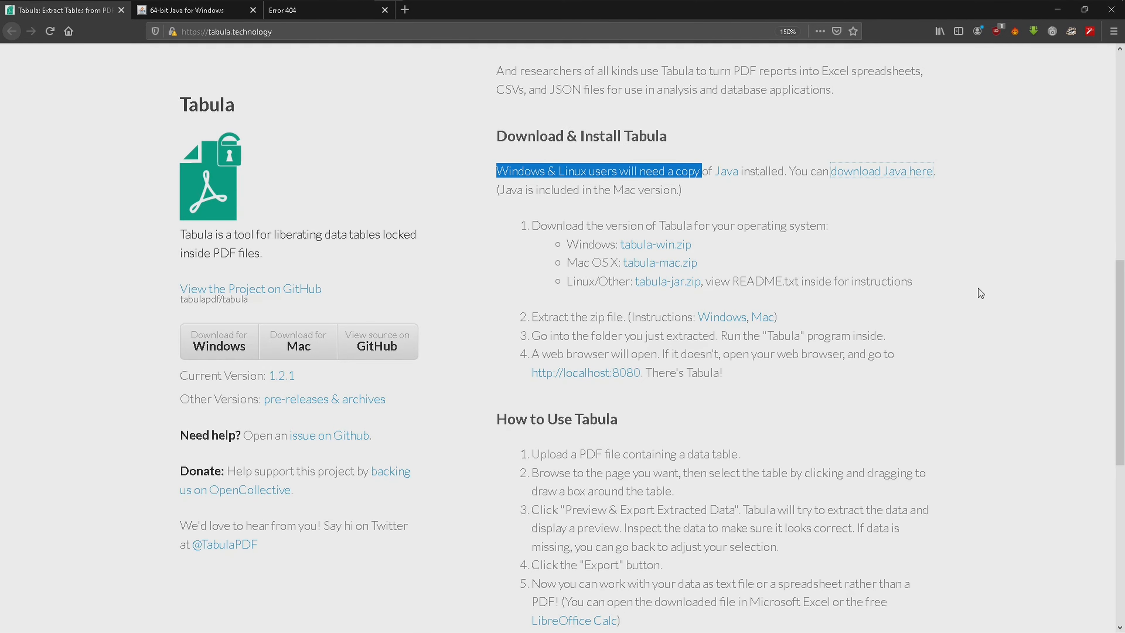
scroll(981, 293, down, 3)
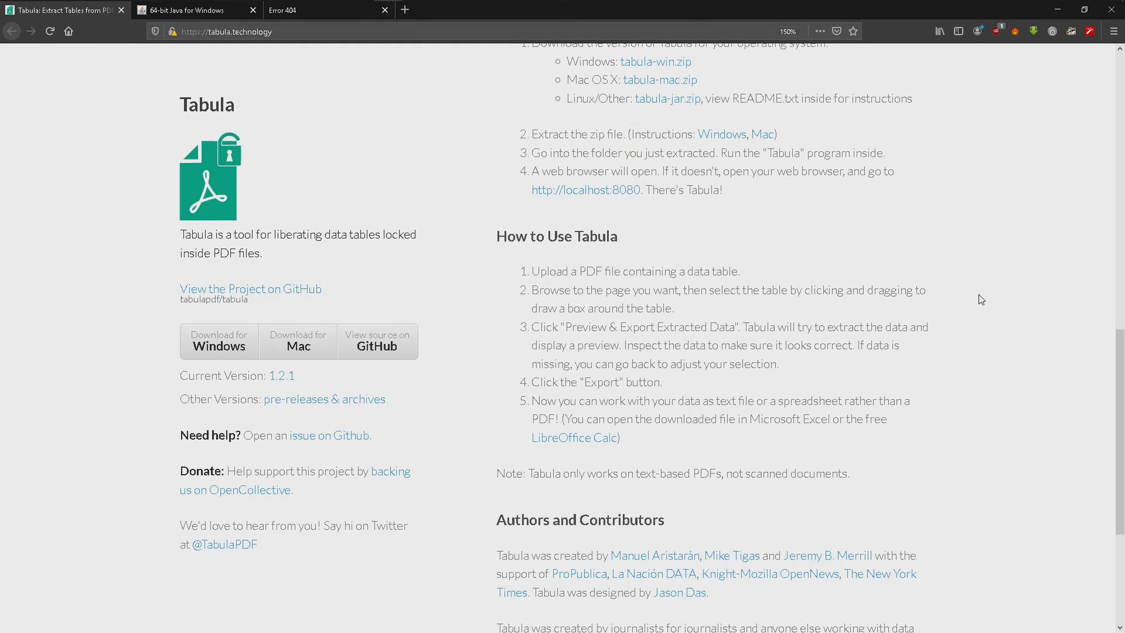
click(308, 10)
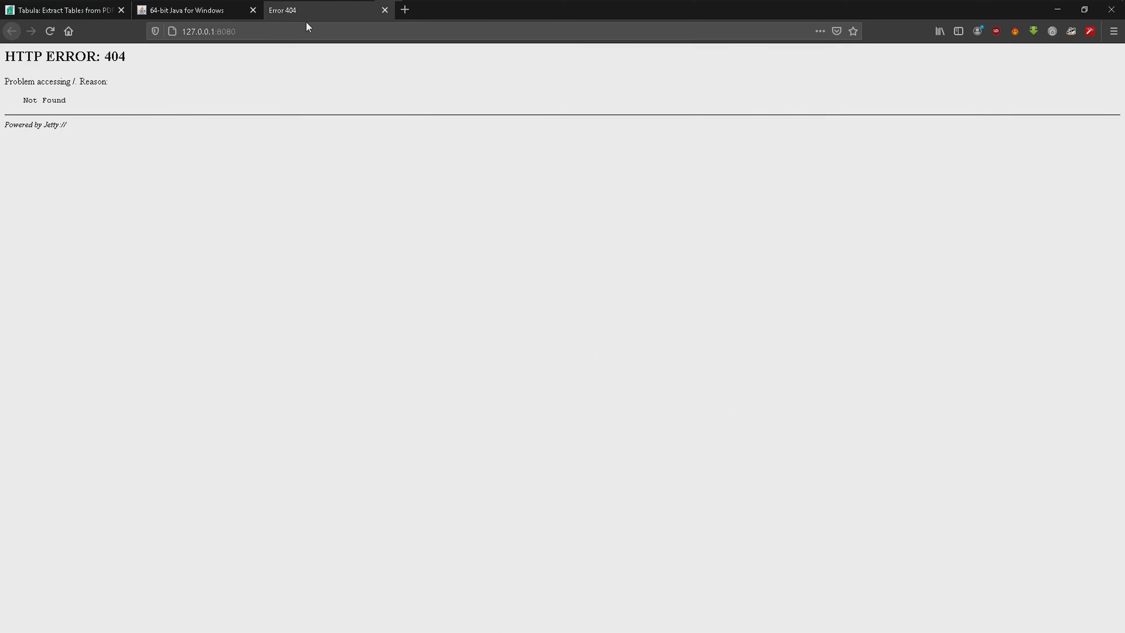
click(50, 31)
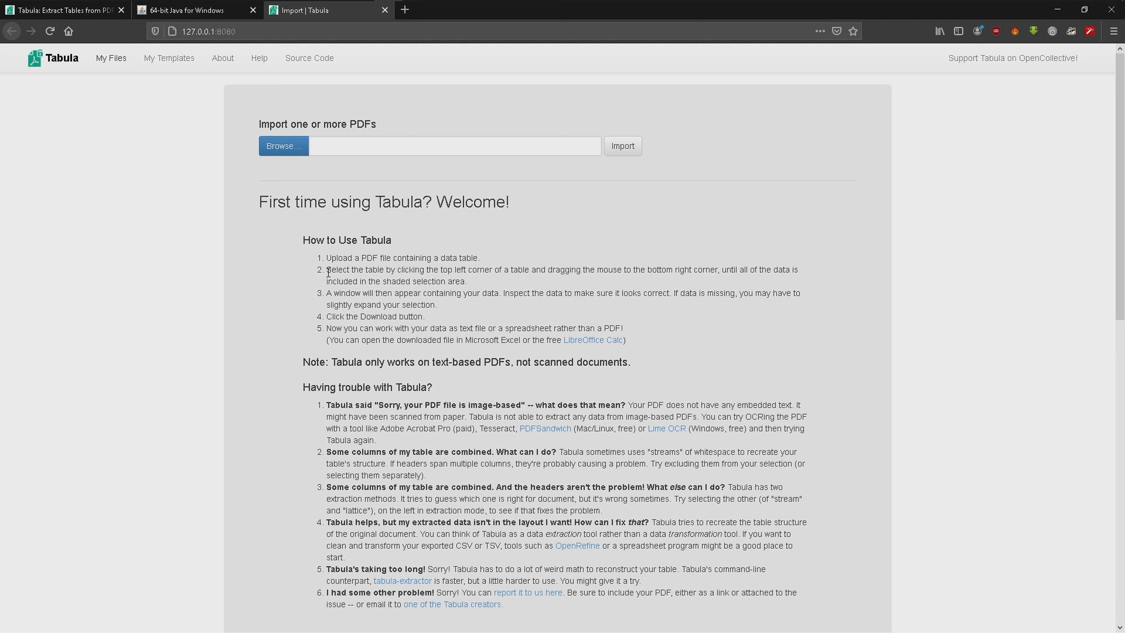
Read the usage and troubleshooting instructions on Tabula's import page, including how to select a table.
drag(328, 272, 413, 278)
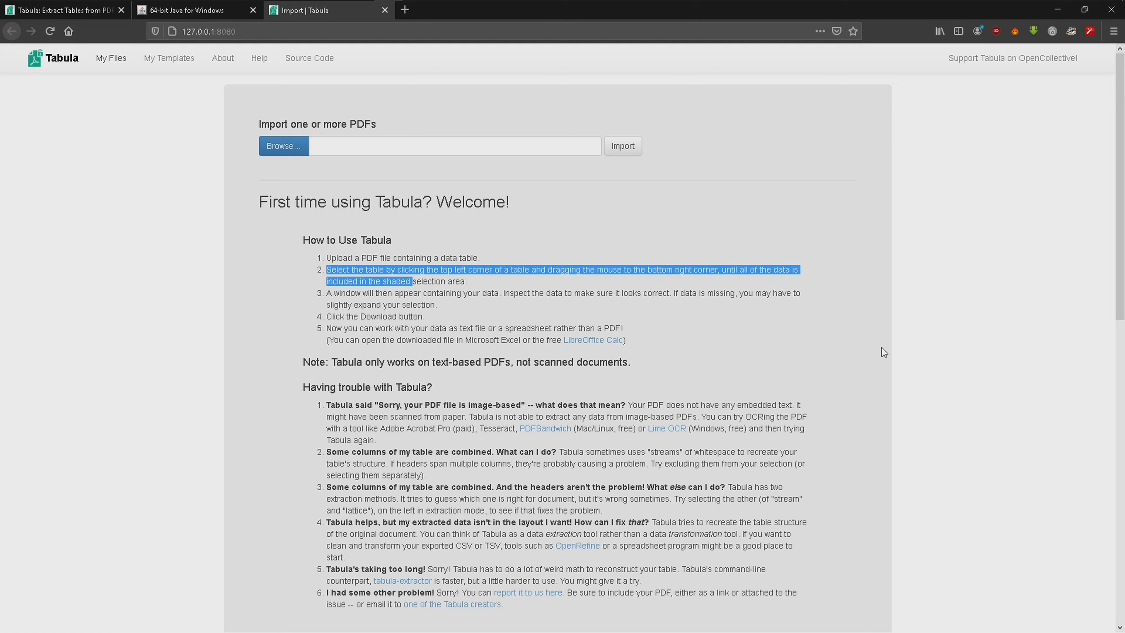
scroll(882, 347, down, 6)
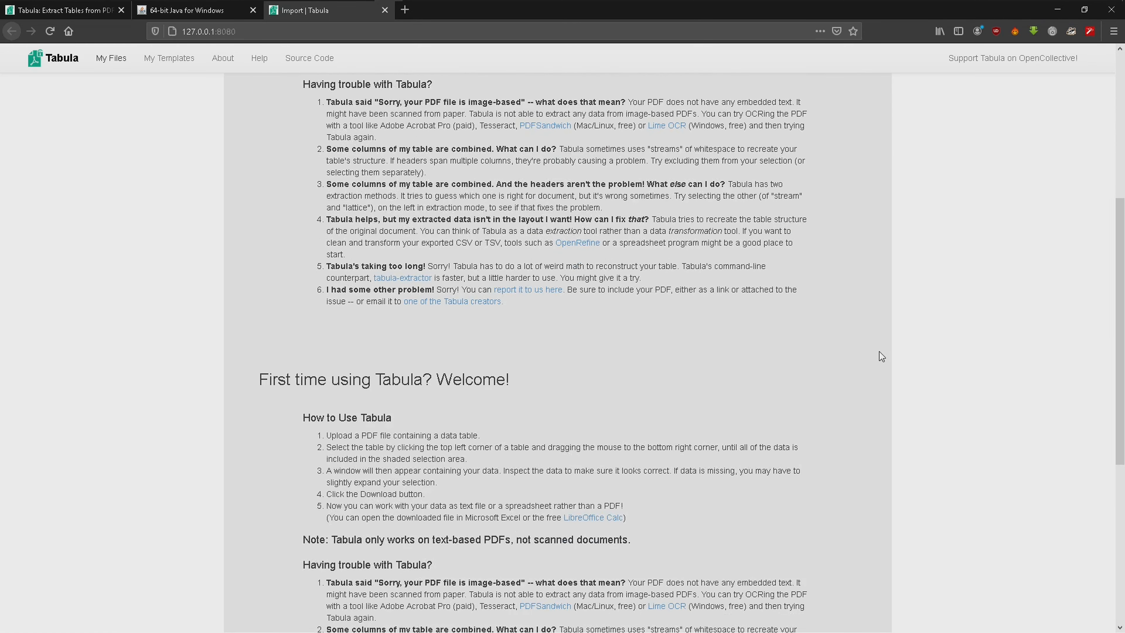
scroll(879, 351, down, 4)
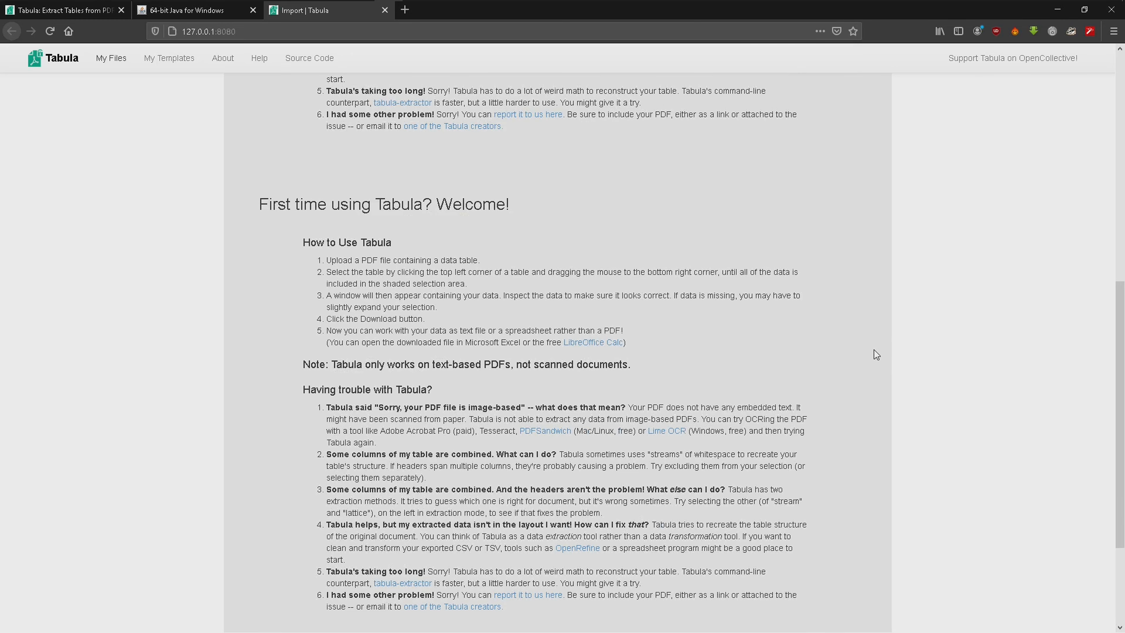
scroll(873, 350, up, 10)
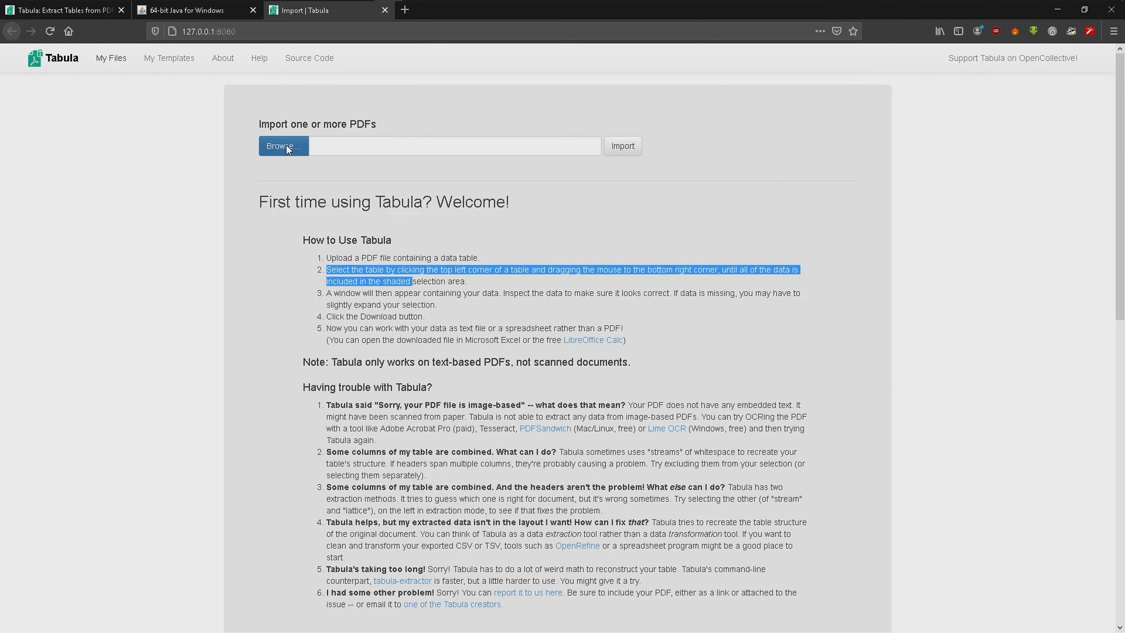
click(289, 149)
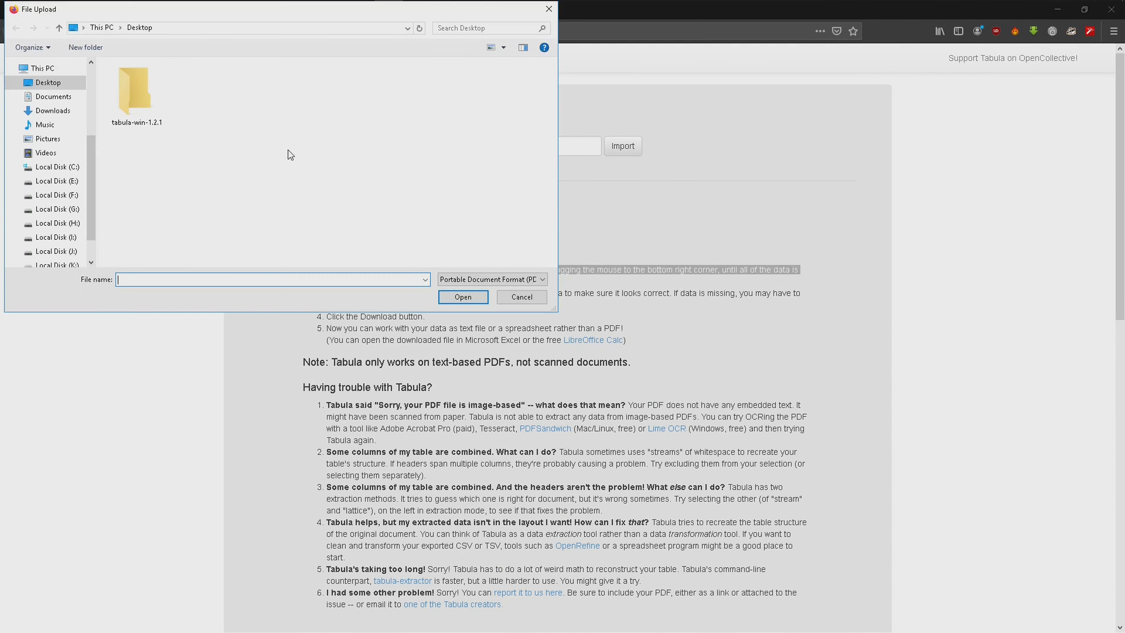
mouse_move(1065, 0)
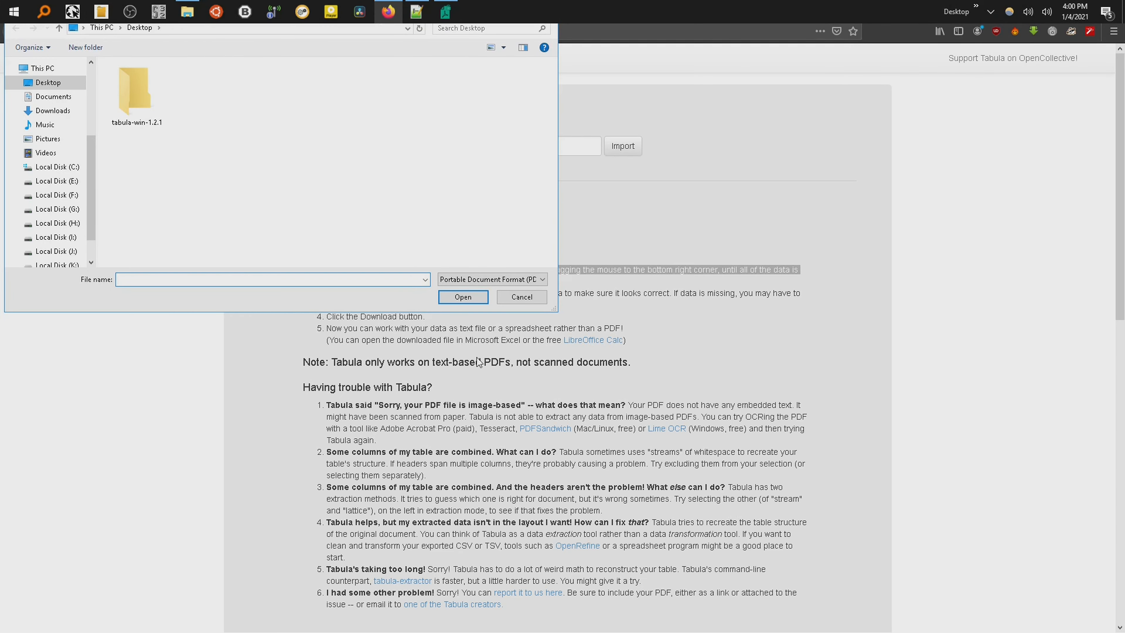
click(522, 297)
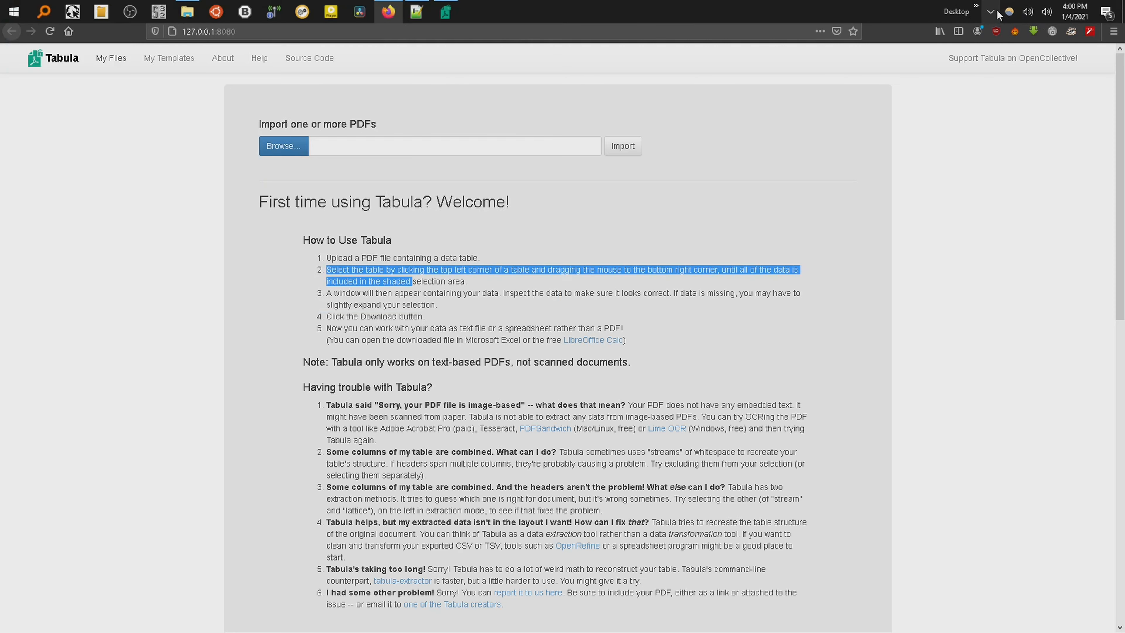
click(997, 16)
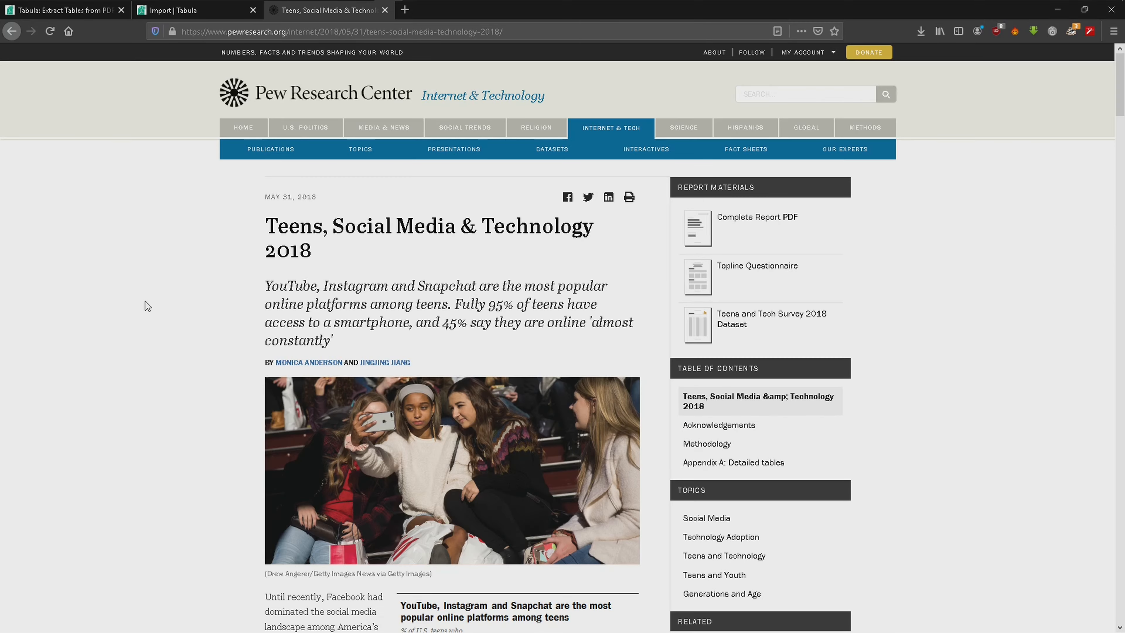
Download the Complete Report PDF from Pew Research Center's Teens, Social Media & Technology 2018 page.
scroll(145, 302, down, 3)
scroll(150, 321, up, 3)
click(742, 221)
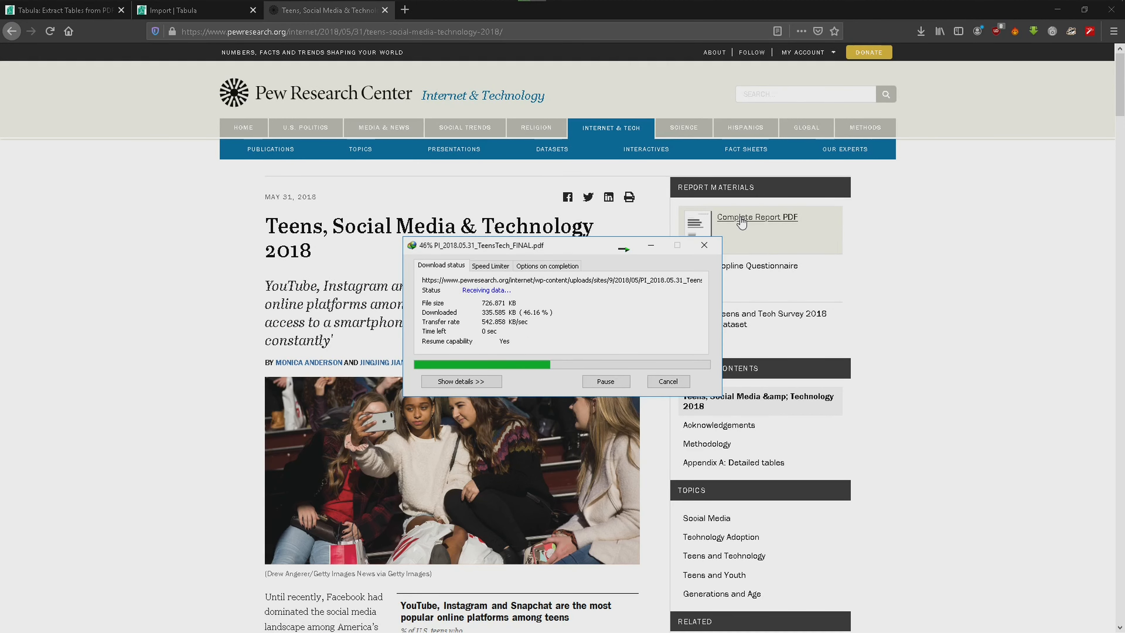
mouse_move(1004, 13)
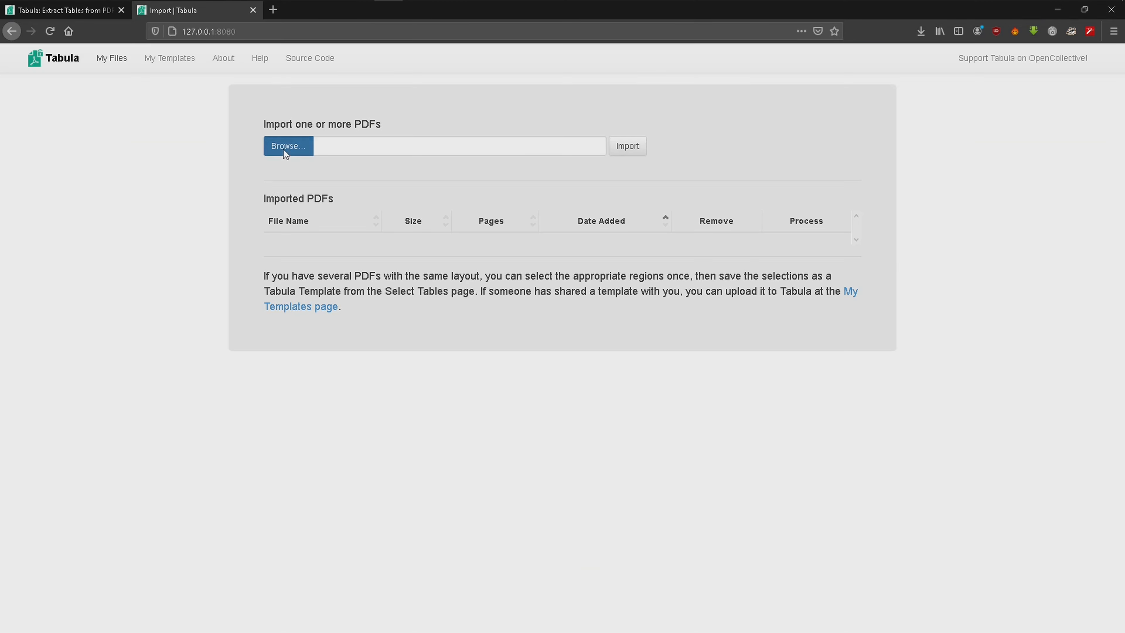
Import PI_2018.05.31_TeensTech_FINAL.pdf from the desktop into Tabula.
click(283, 149)
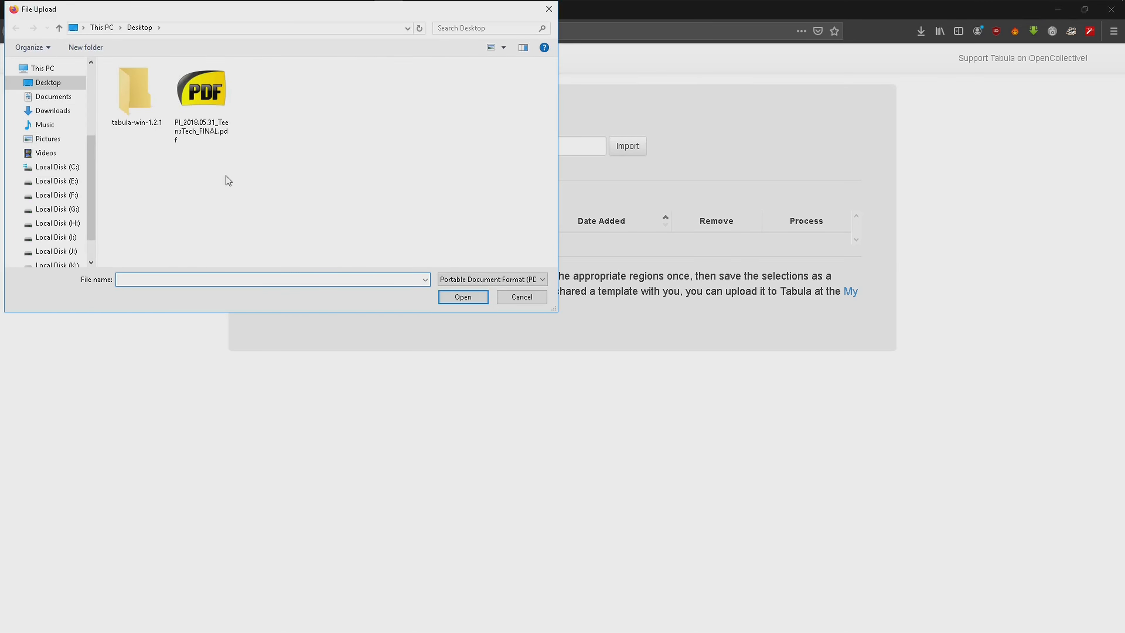
double_click(195, 98)
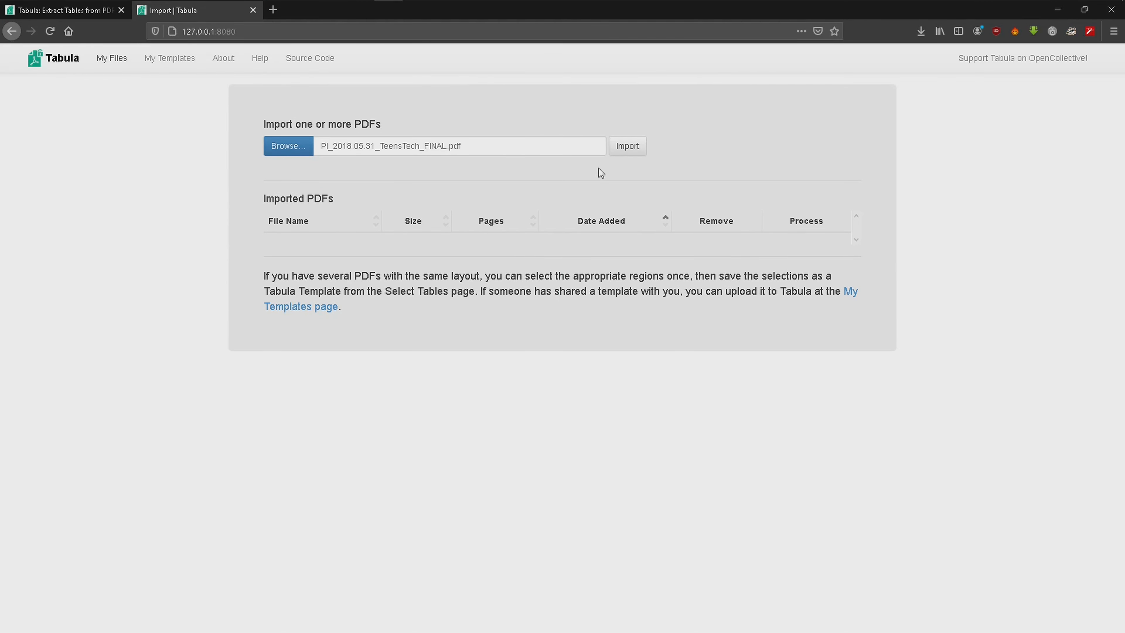
click(625, 149)
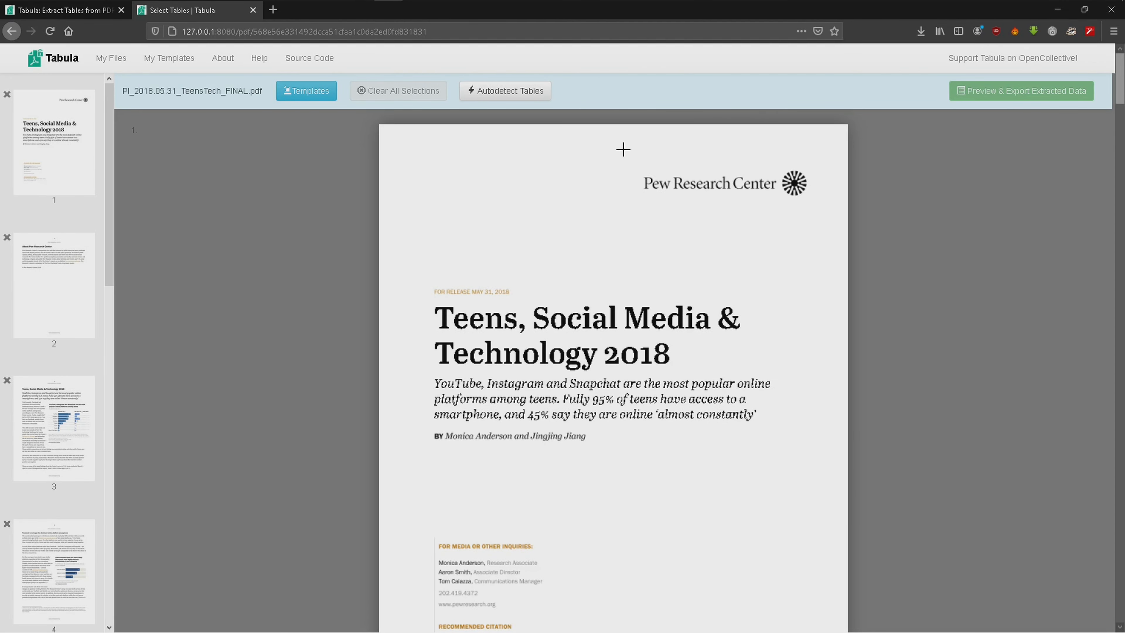
Look through the report's later pages for data tables, examining the detailed tables on pages 15 and 16.
drag(114, 202, 113, 481)
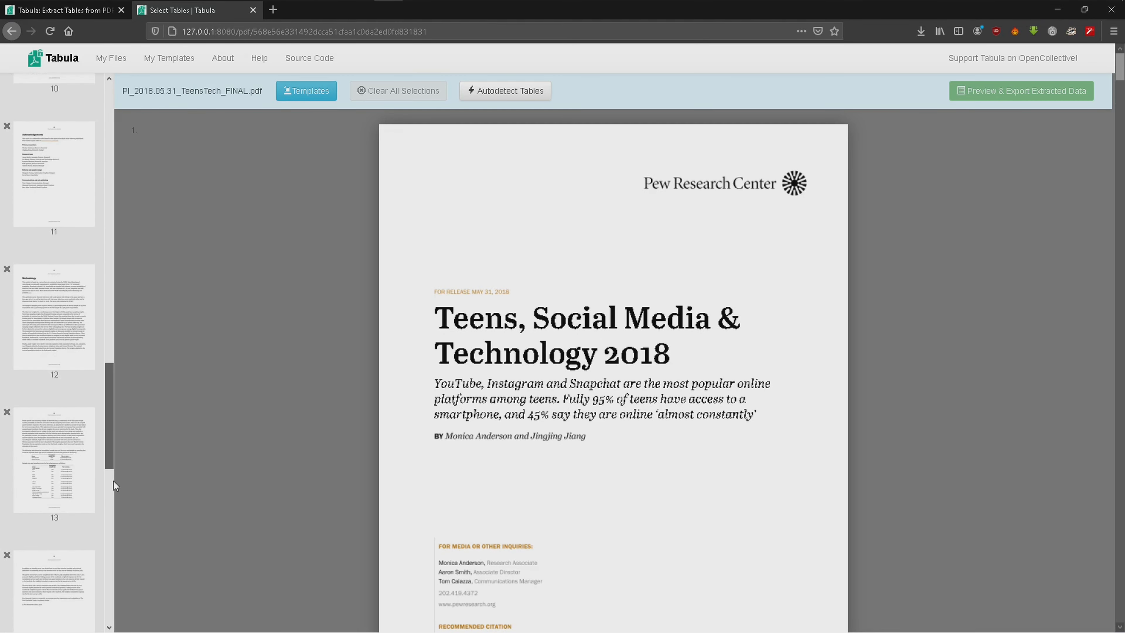
scroll(112, 433, down, 1)
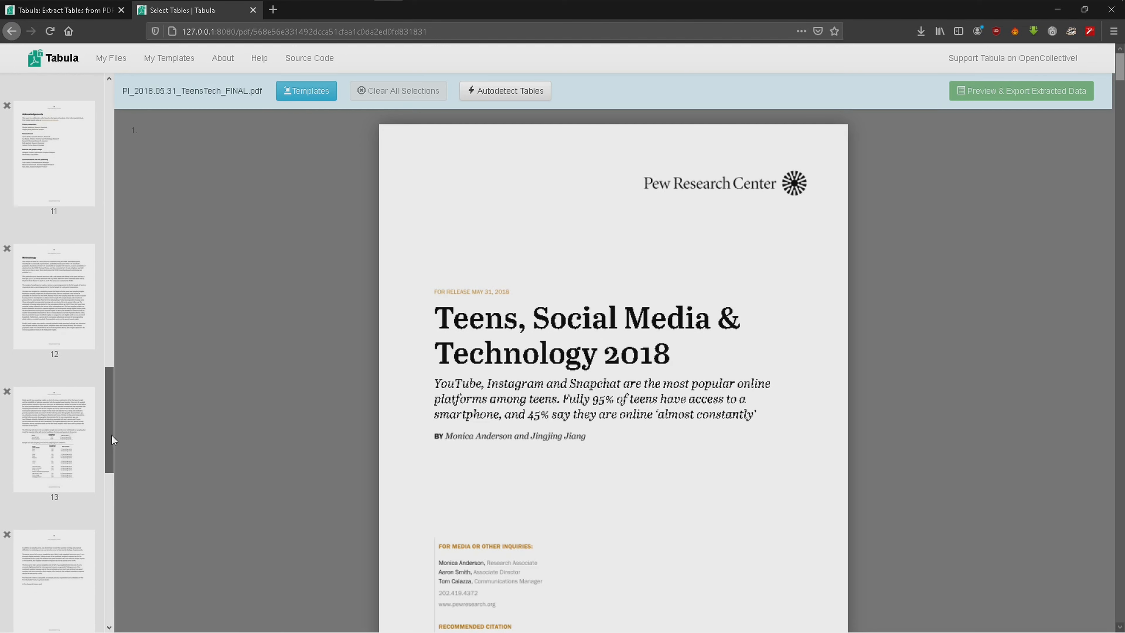
scroll(112, 443, down, 3)
scroll(112, 443, down, 3)
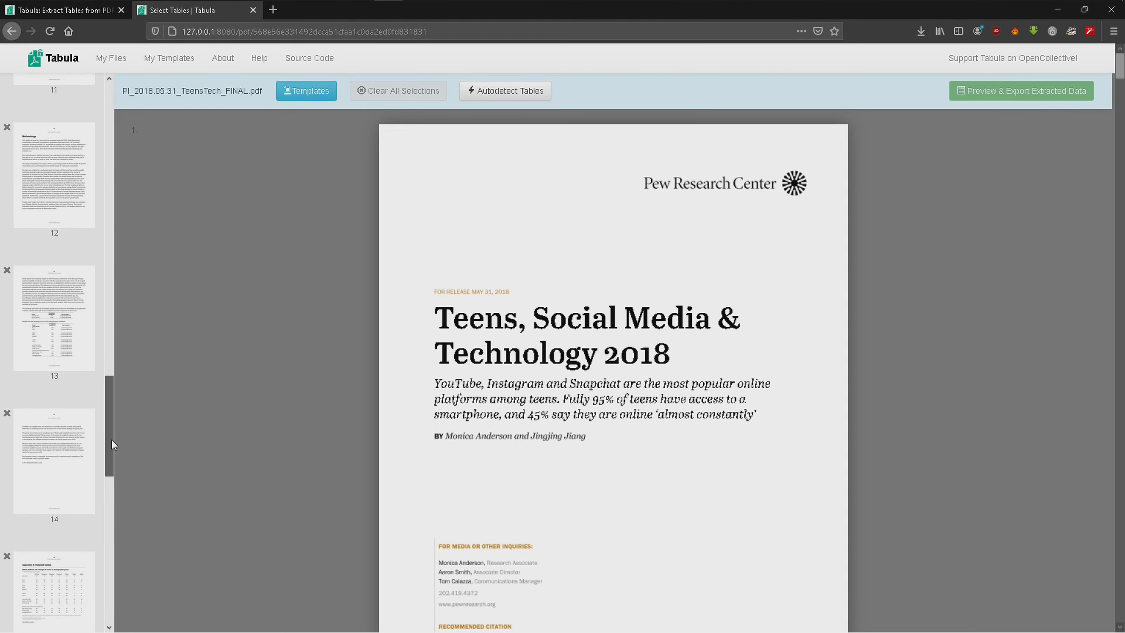
drag(112, 440, 114, 487)
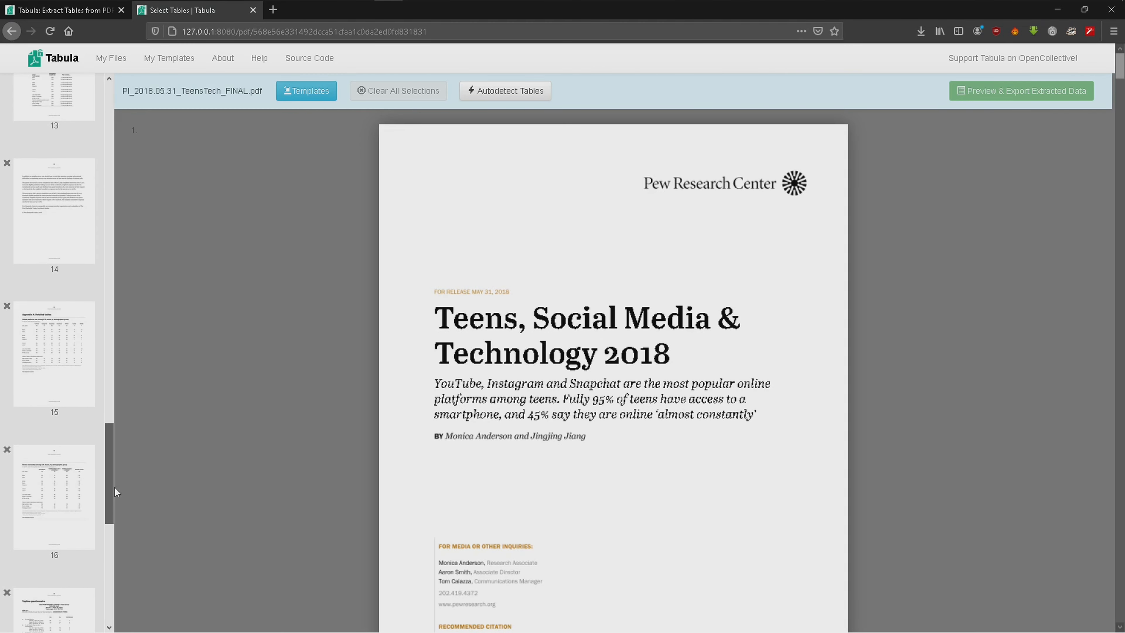
click(47, 350)
scroll(574, 321, up, 3)
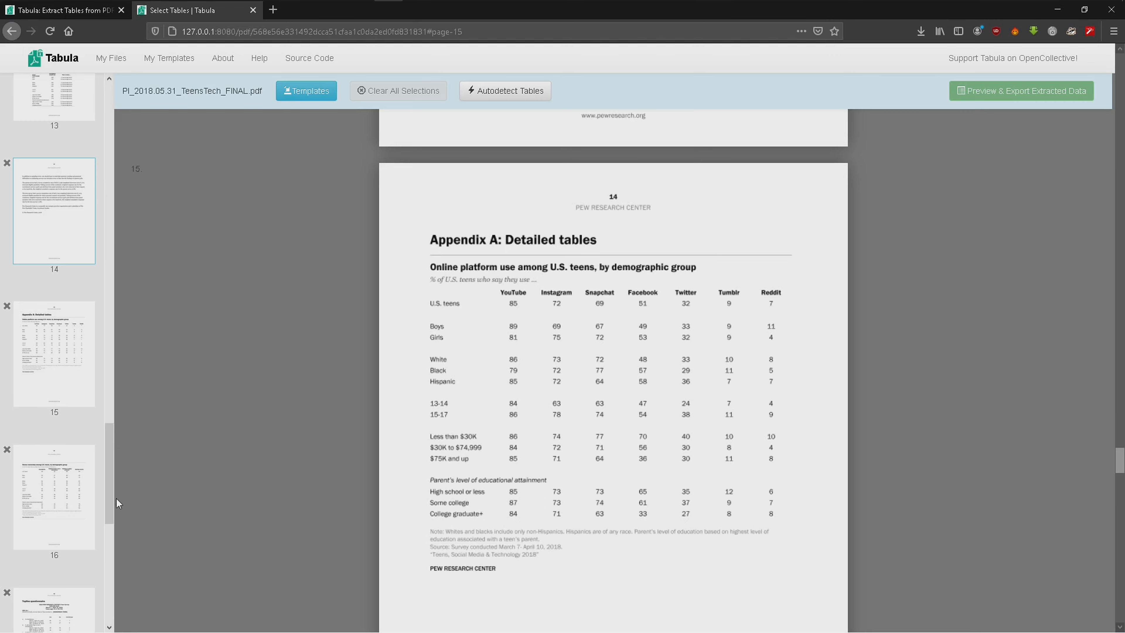
click(69, 365)
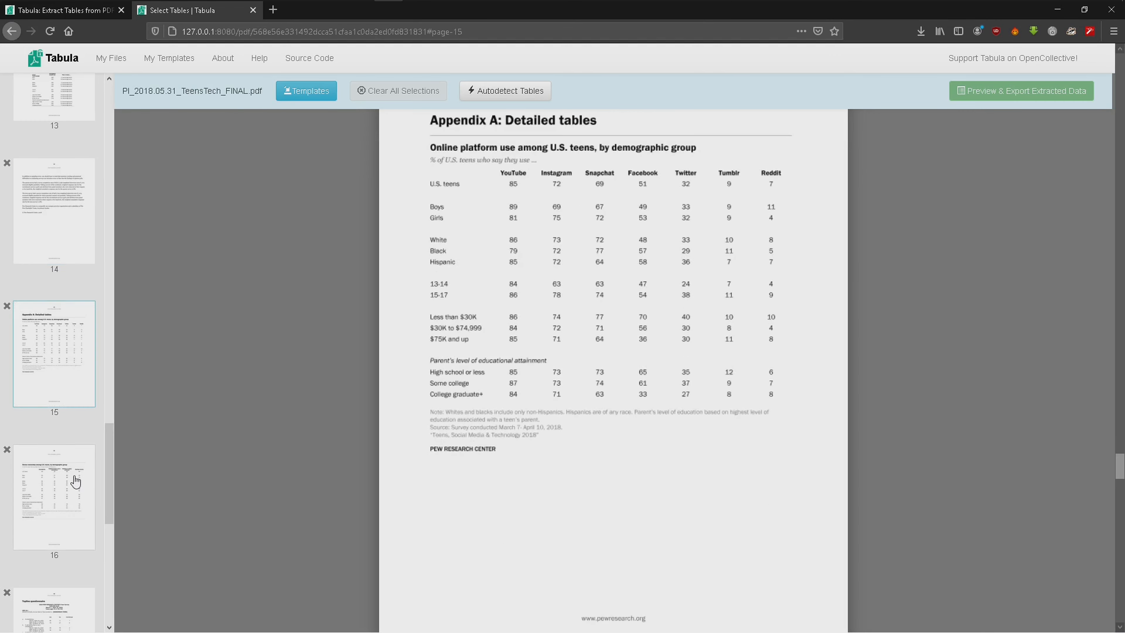
click(59, 504)
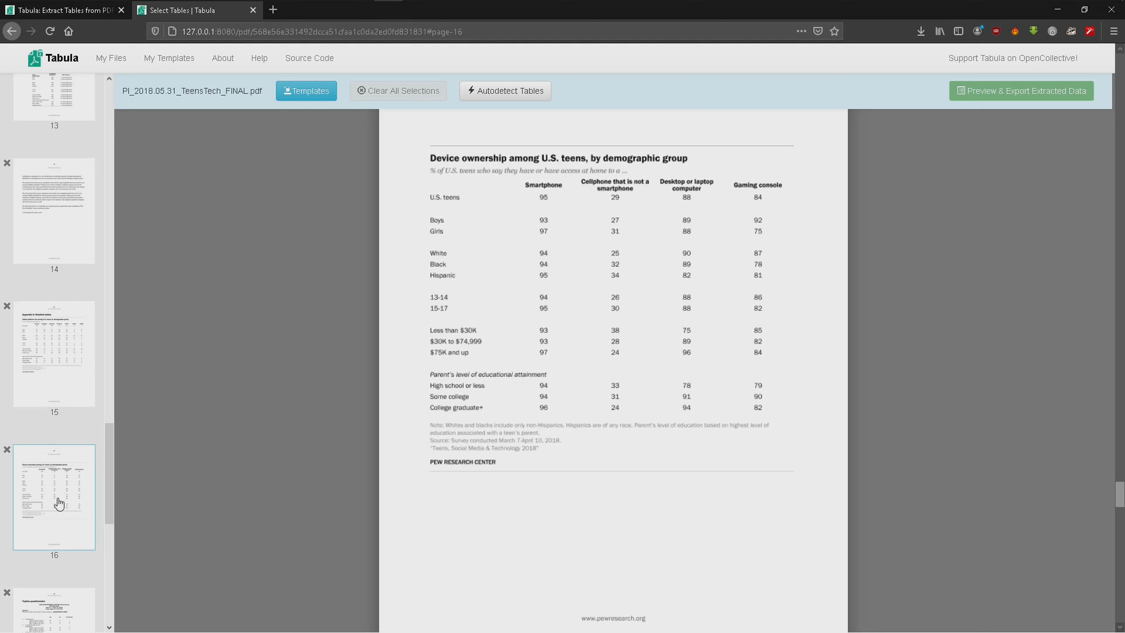
Examine the topline questionnaire on page 17, the sample size tables on page 13, and the device ownership table on page 16.
drag(107, 467, 110, 521)
click(48, 366)
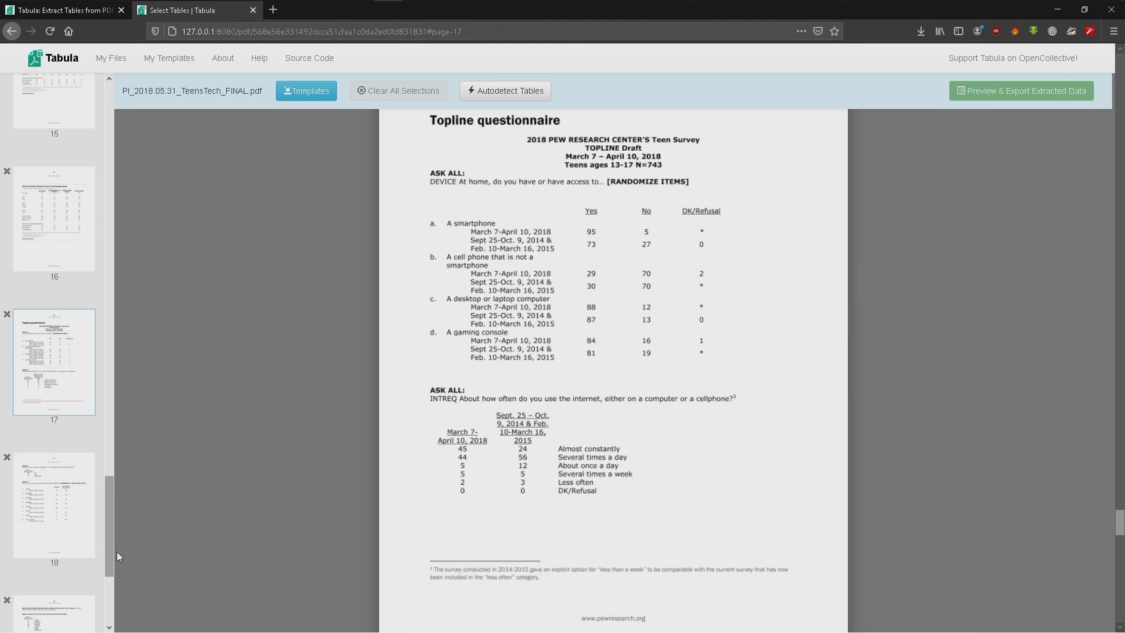
drag(109, 551, 113, 439)
click(53, 396)
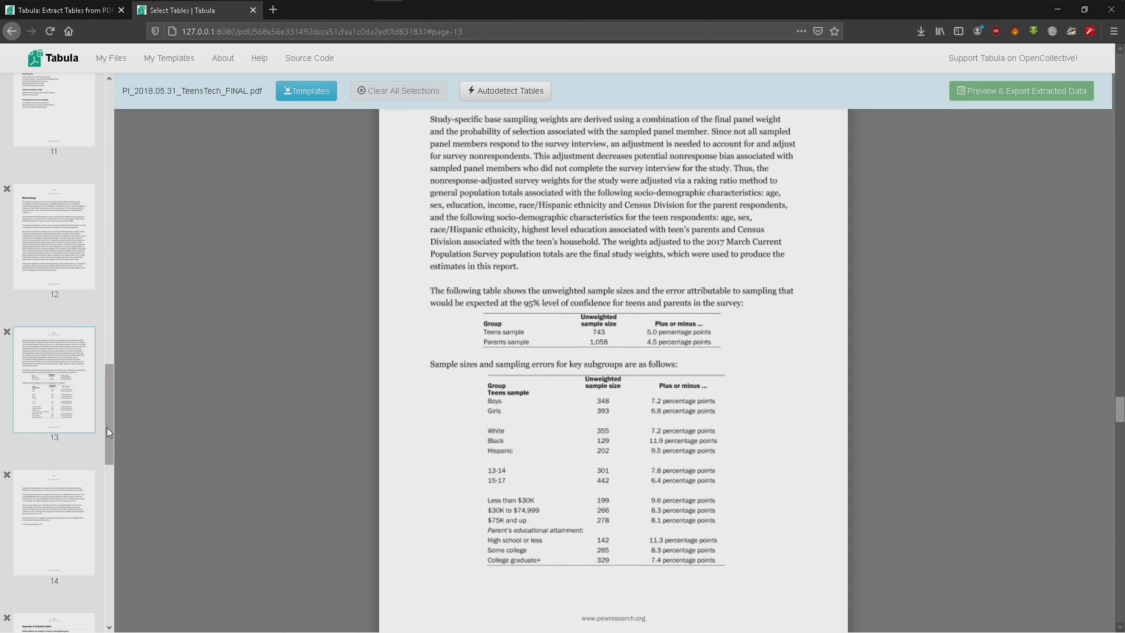
drag(107, 427, 107, 507)
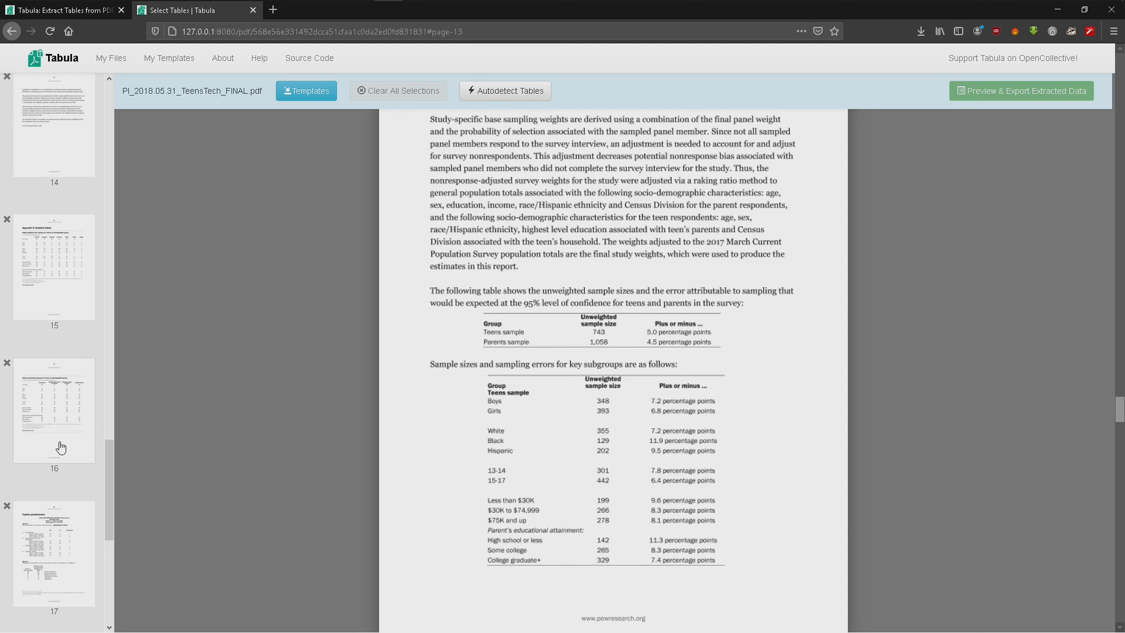
click(50, 422)
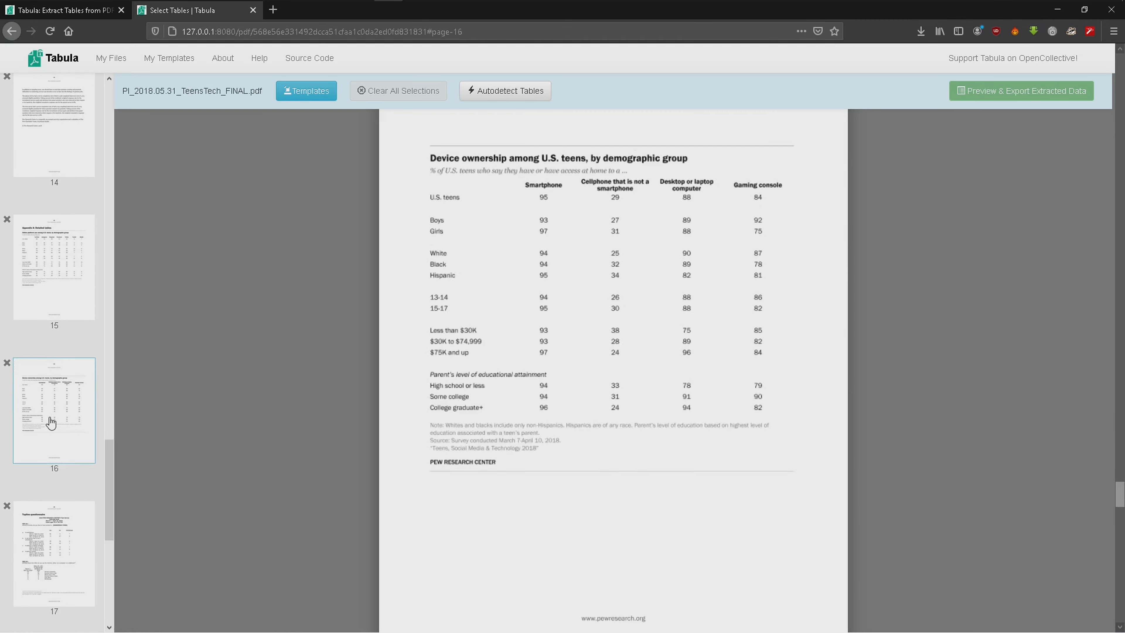
Select the whole table of online platform use among U.S. teens on page 15, including its headings, and preview the extracted data.
click(35, 261)
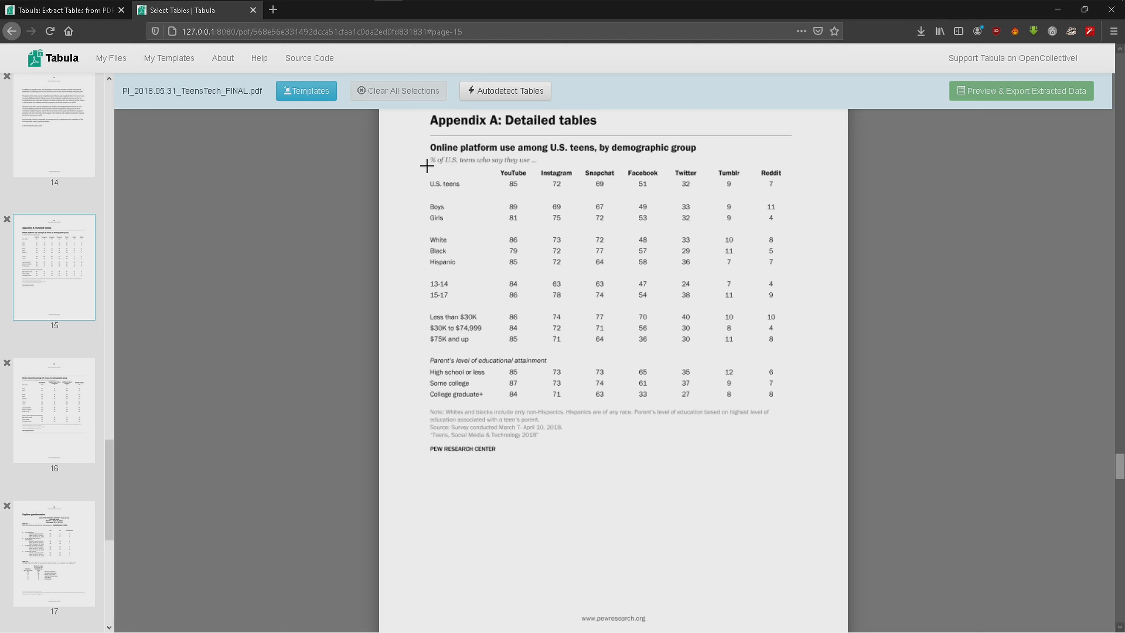
drag(425, 166, 796, 404)
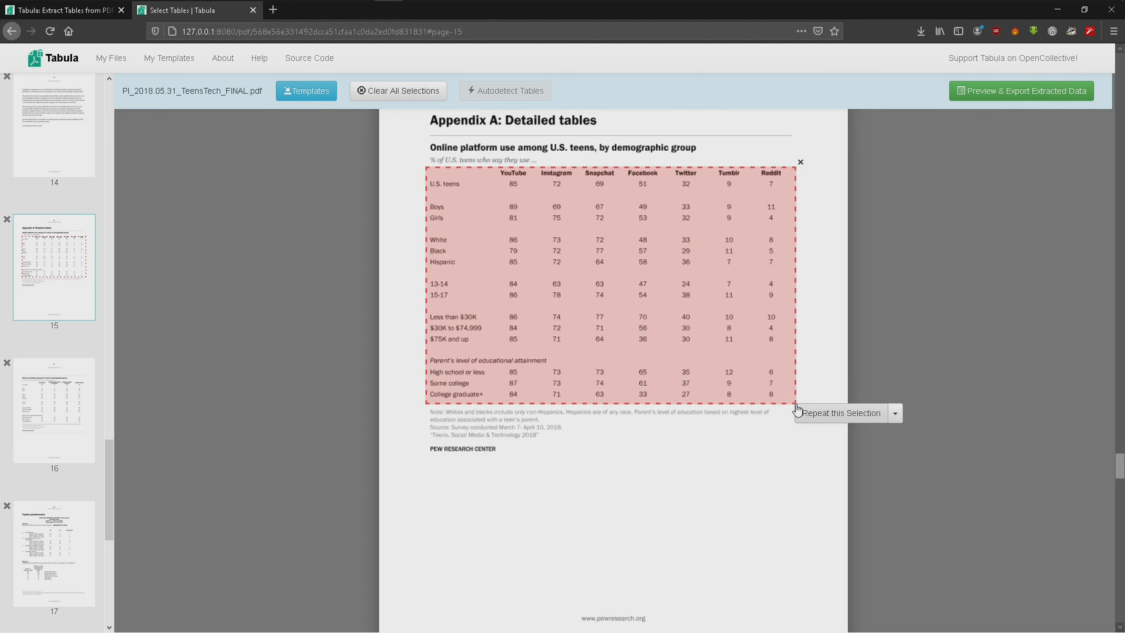
click(996, 89)
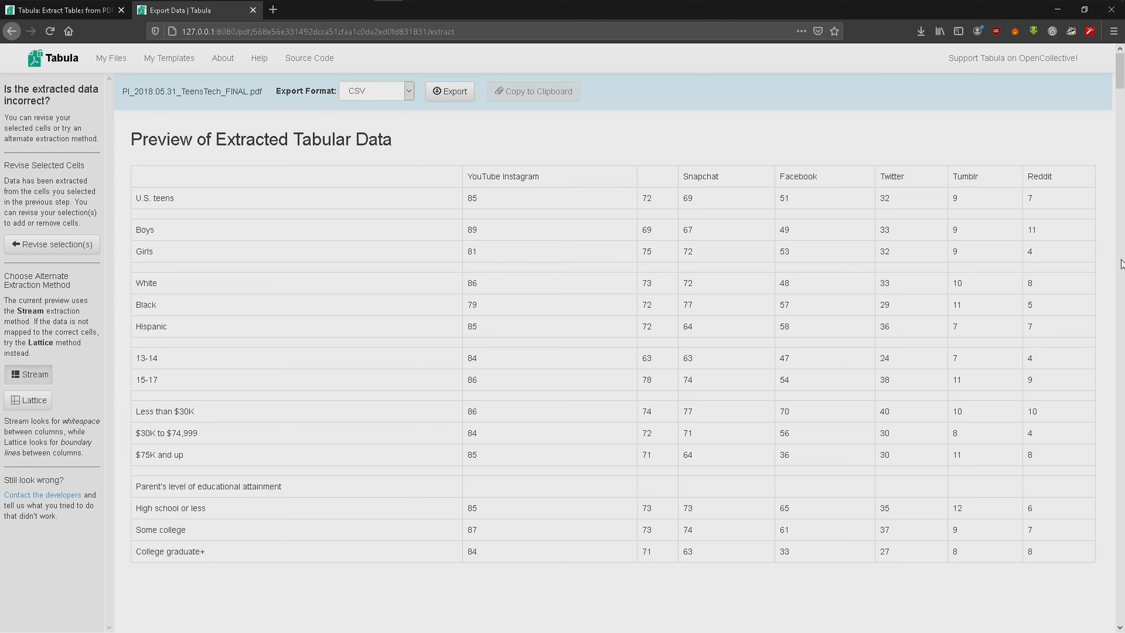
scroll(1120, 266, down, 4)
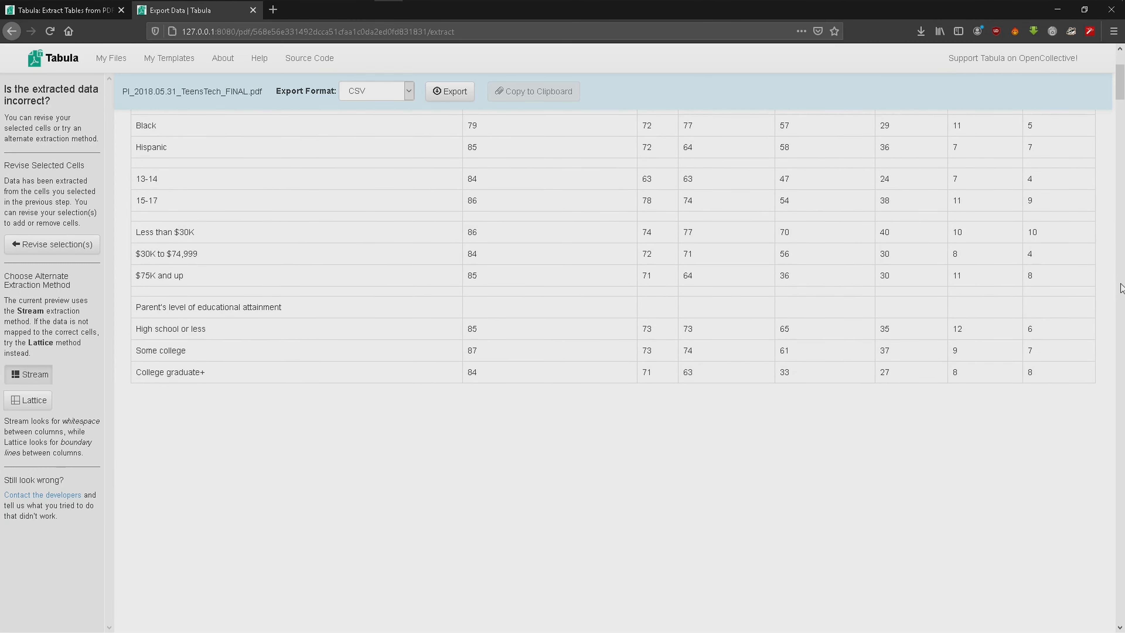
scroll(1121, 283, up, 4)
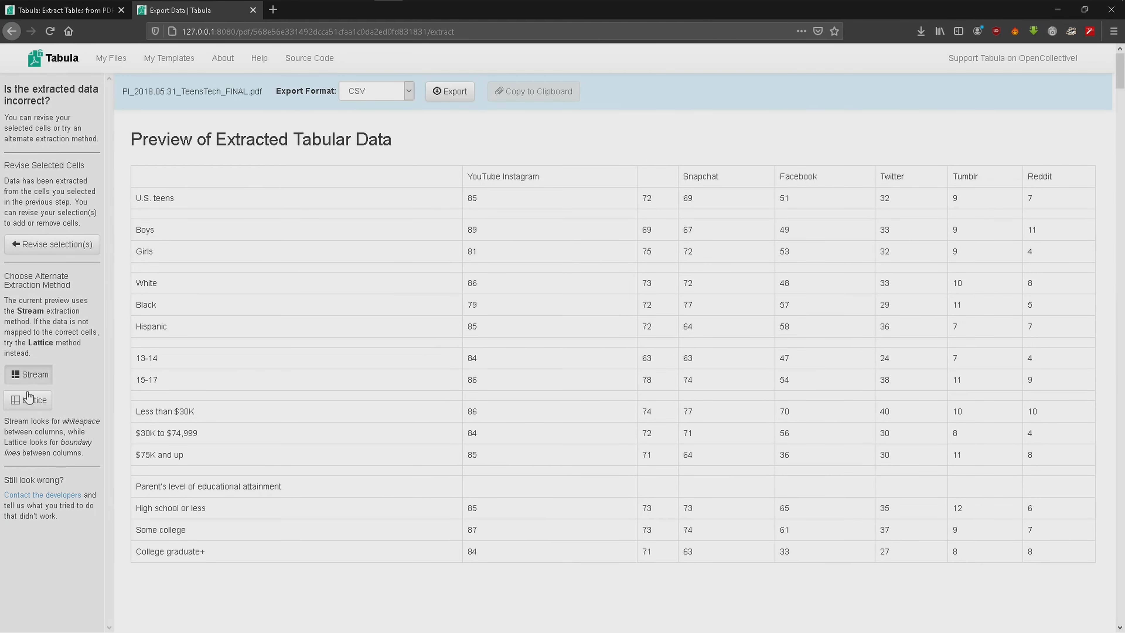
Try the Lattice extraction method on the selected table and switch back to Stream.
click(33, 407)
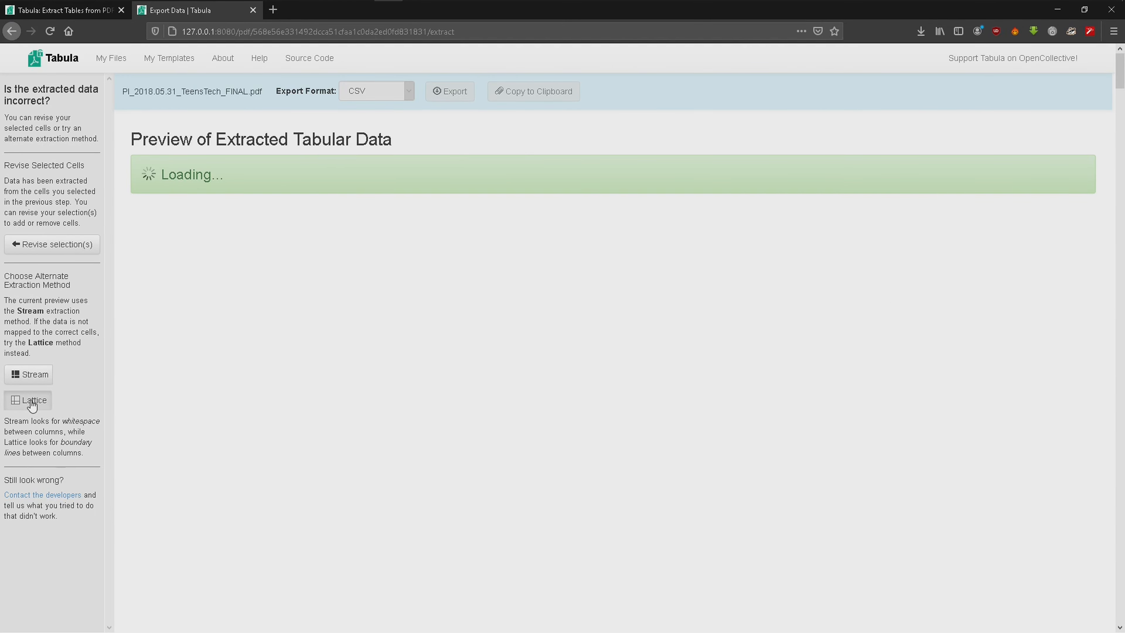
click(29, 375)
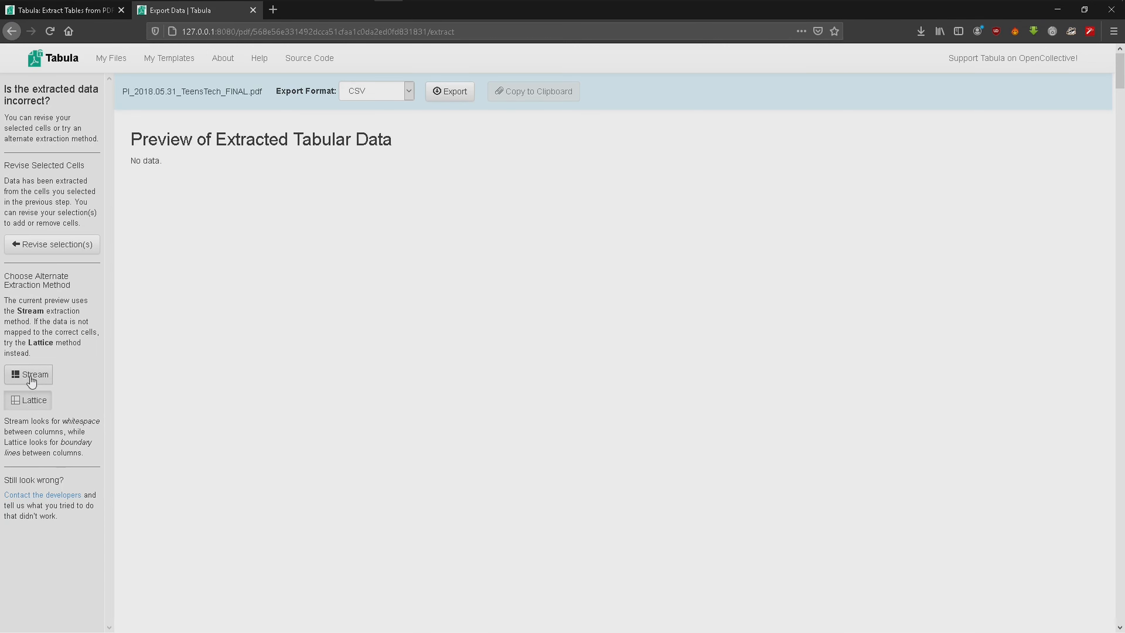
Compare the extracted preview with the original table on page 15 in the PDF viewer, checking the YouTube and Instagram headings.
key(alt+Tab)
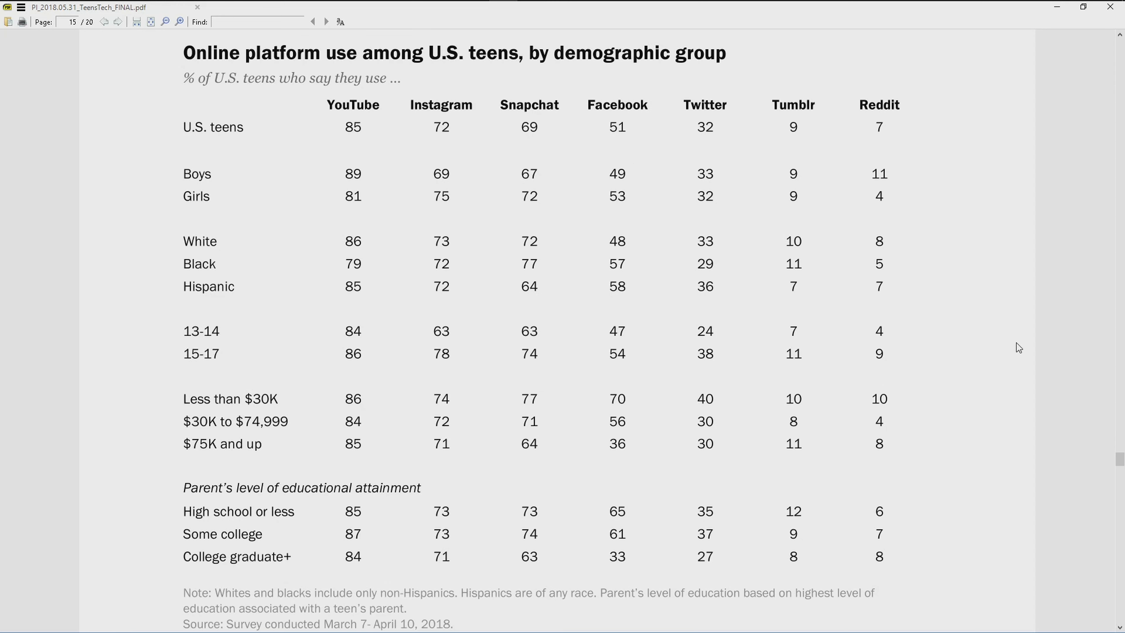
key(alt+Tab)
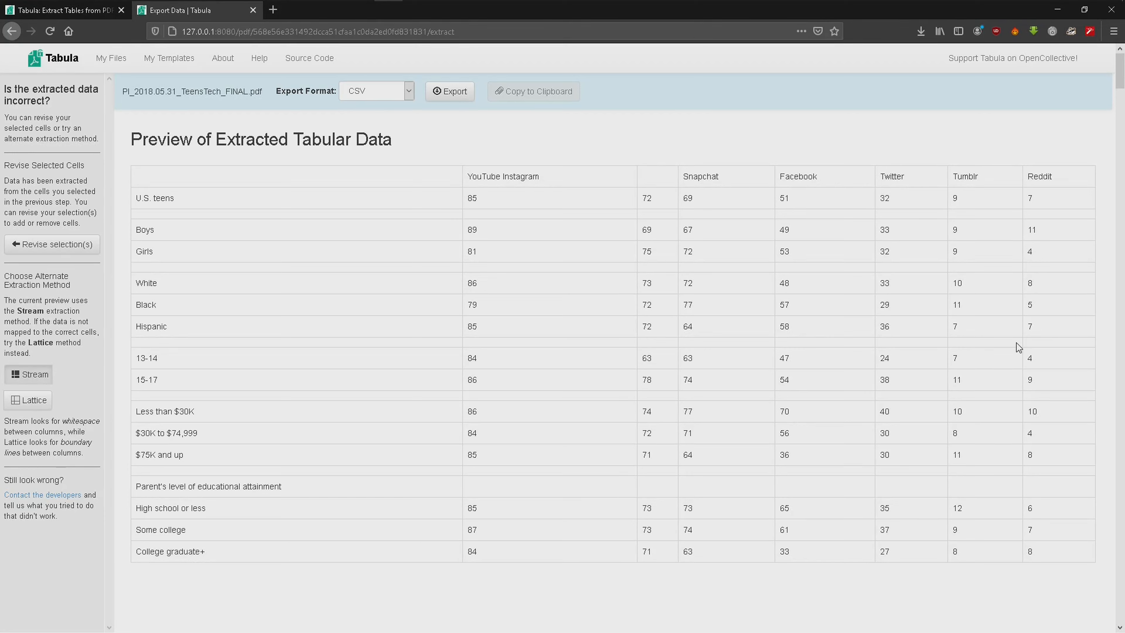
double_click(513, 179)
click(653, 174)
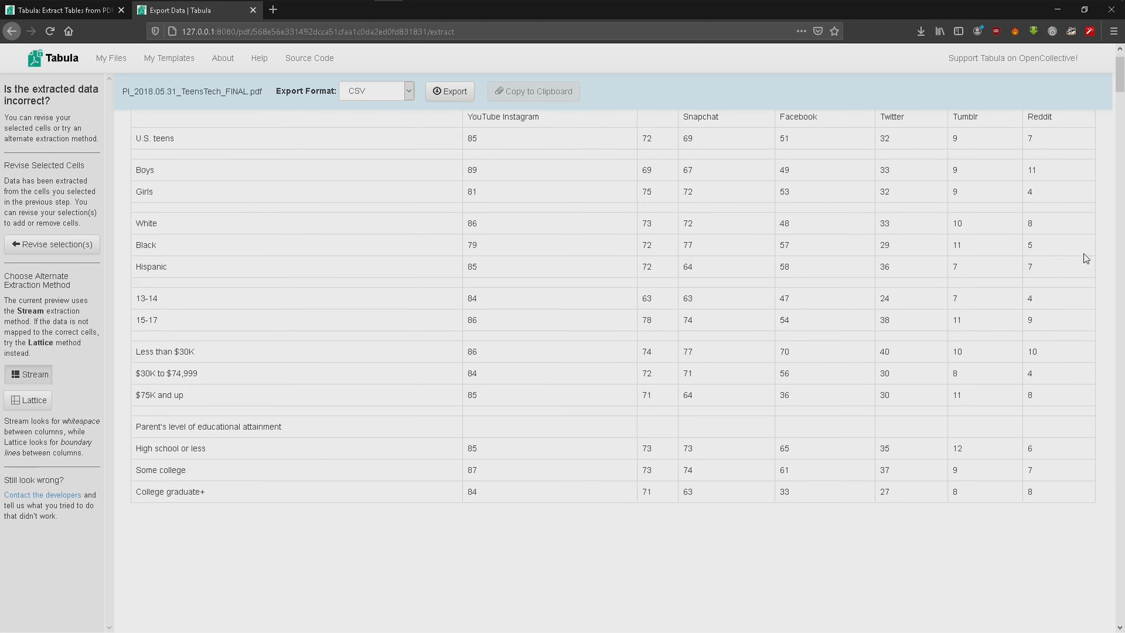
key(alt+Tab)
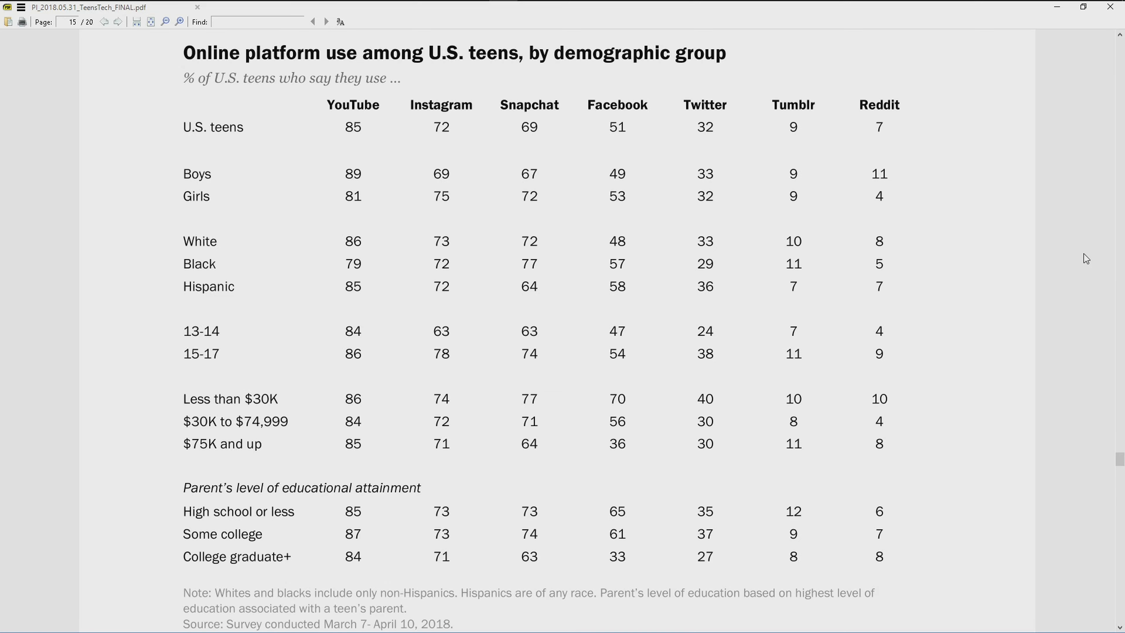
key(alt+Tab)
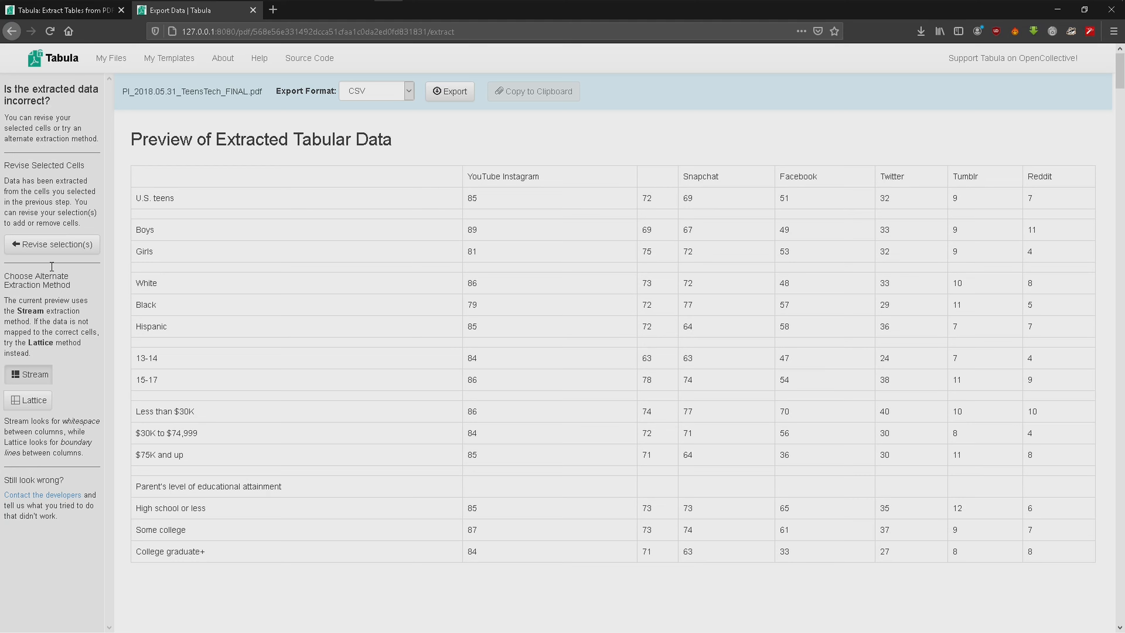
Export the extracted table as CSV, save the file, and show its saved location.
click(452, 93)
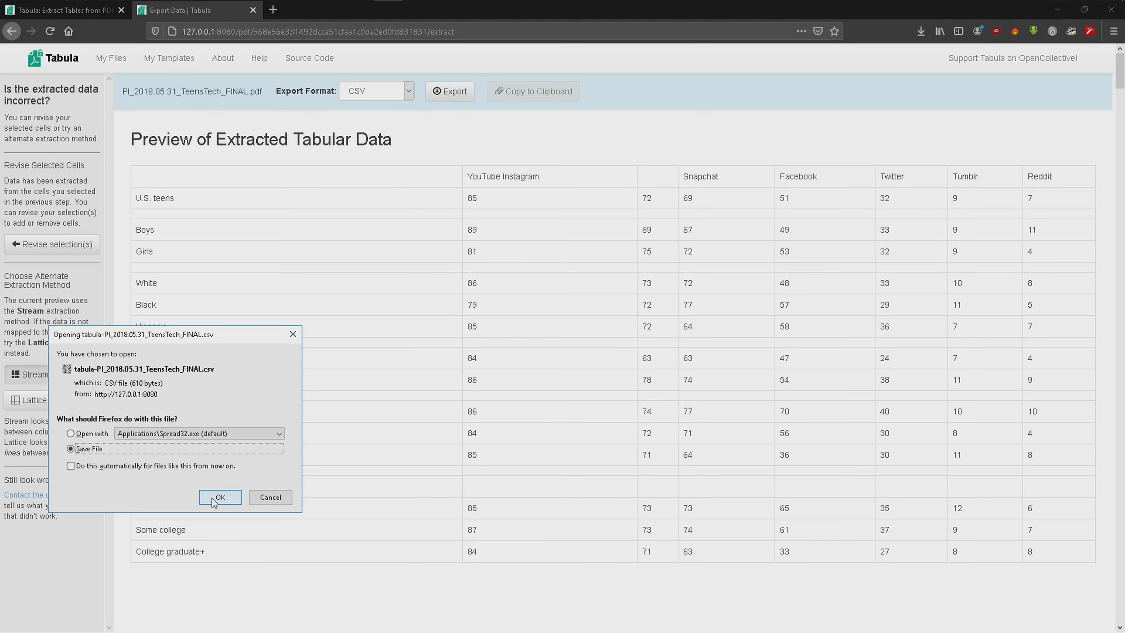
click(213, 498)
click(922, 31)
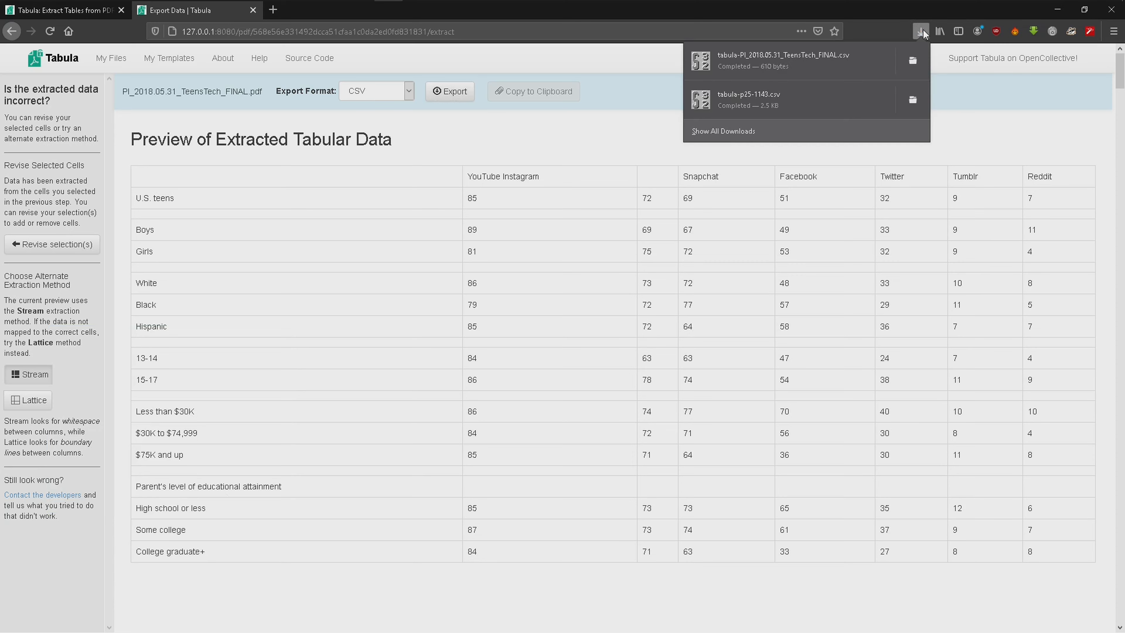
click(912, 61)
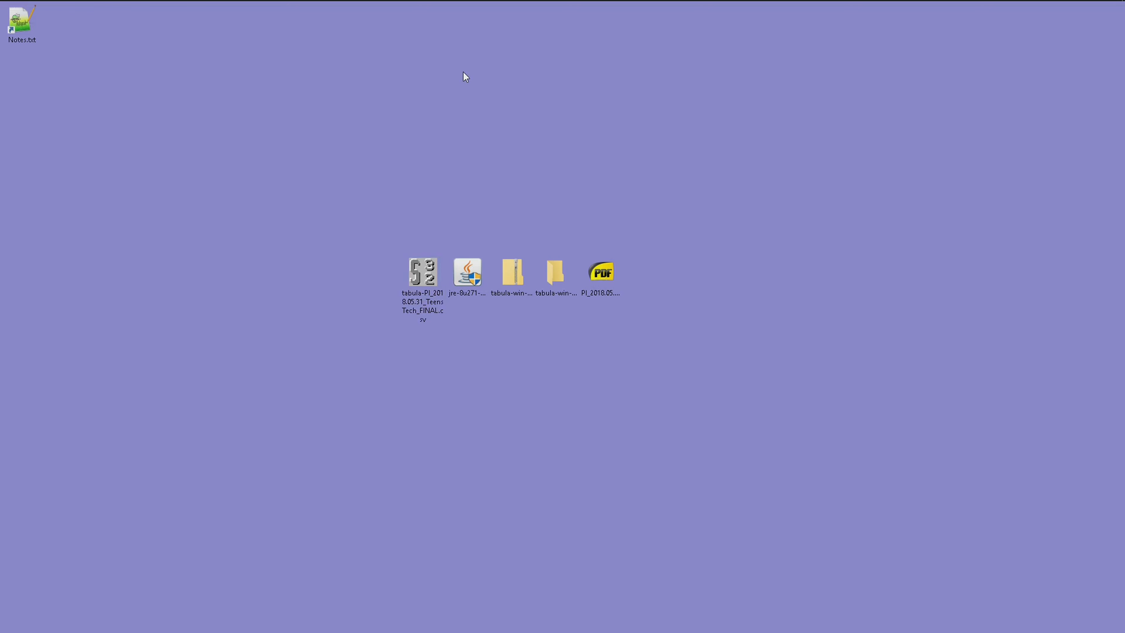
Switch to LibreOffice and create a new Calc spreadsheet.
click(445, 12)
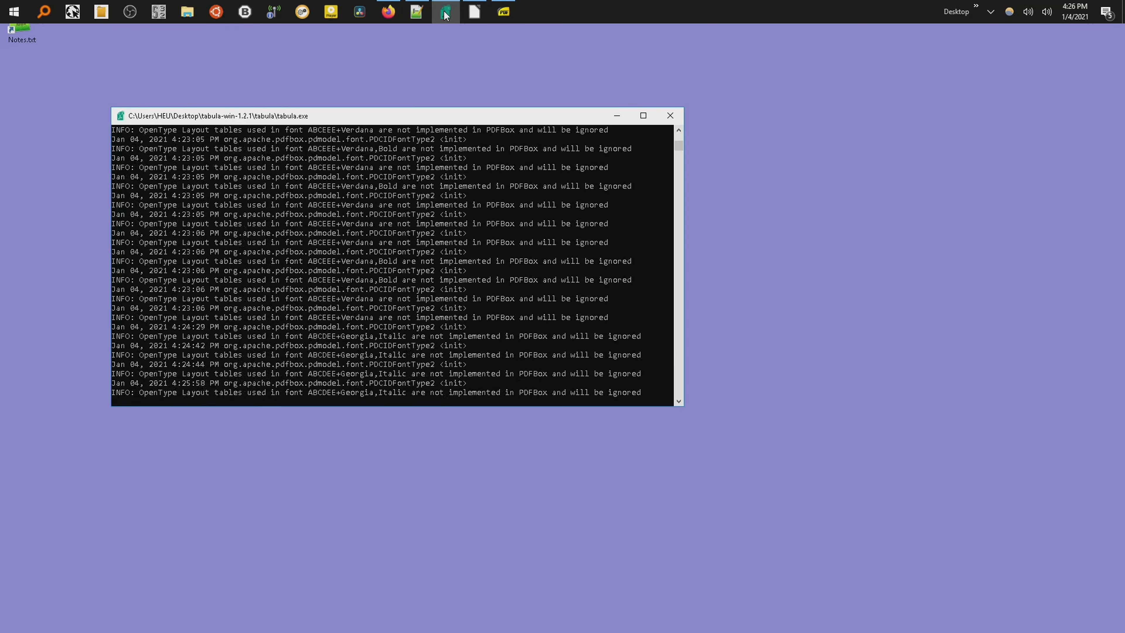
click(617, 116)
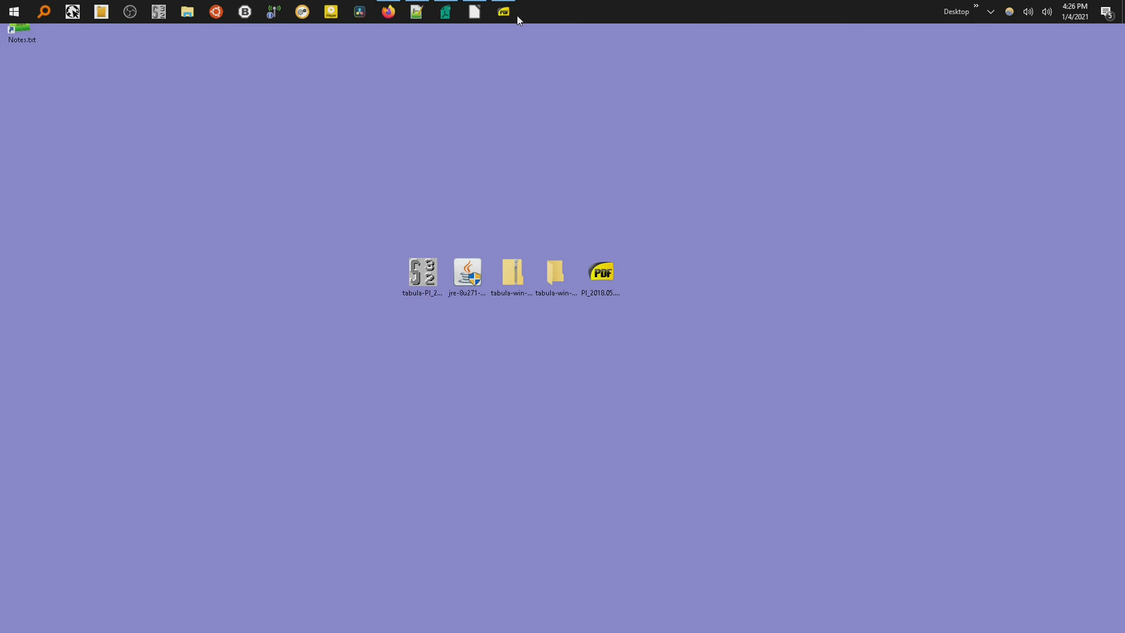
click(474, 12)
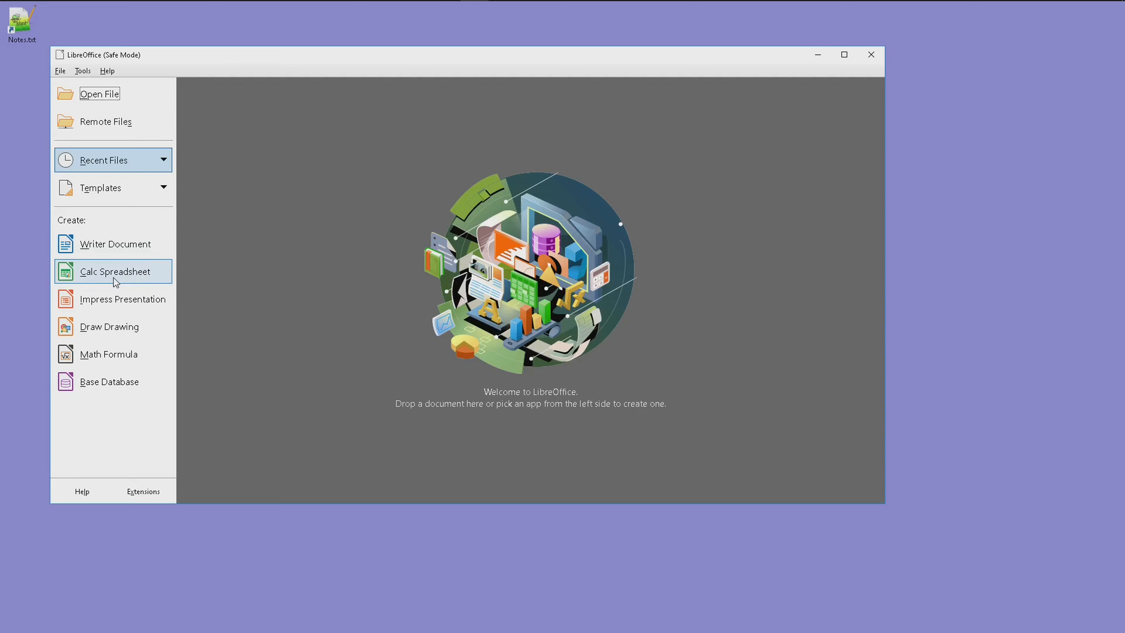
drag(215, 56, 352, 110)
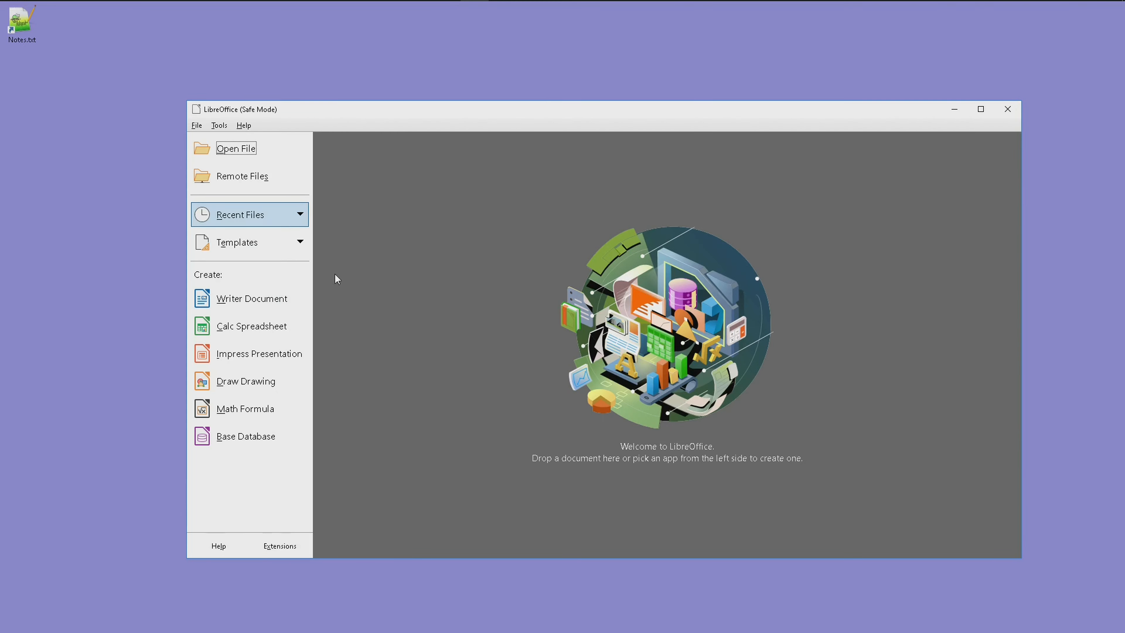
click(246, 328)
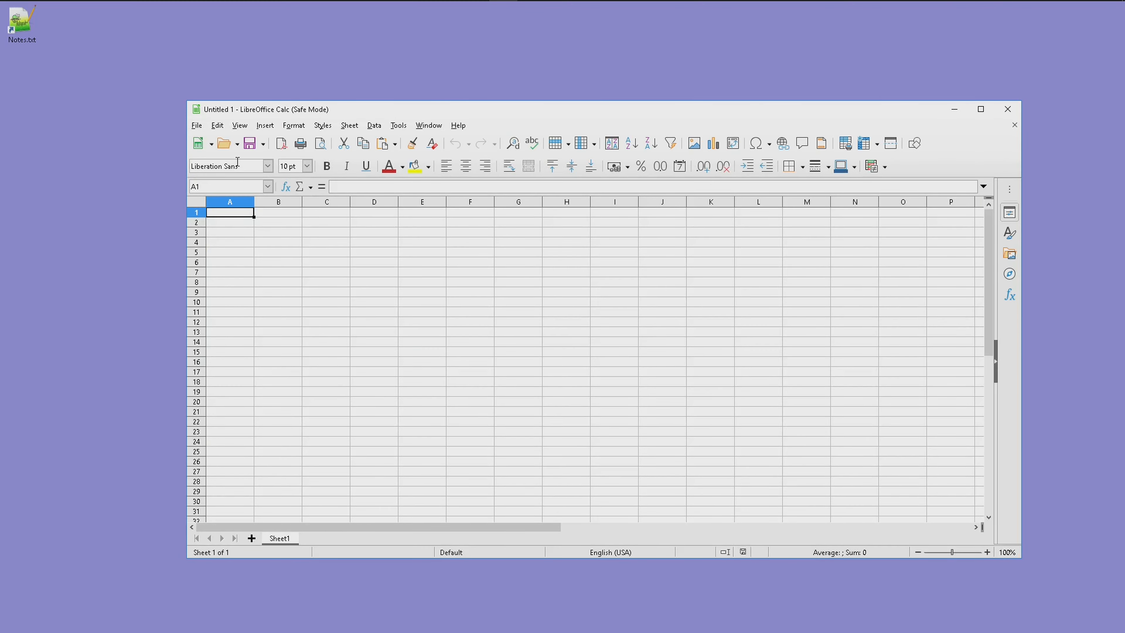
Open tabula-PI_2018.05.31_TeensTech_FINAL.csv, import it with tab, comma and semicolon separators, and check the parents' education label in A18.
click(223, 144)
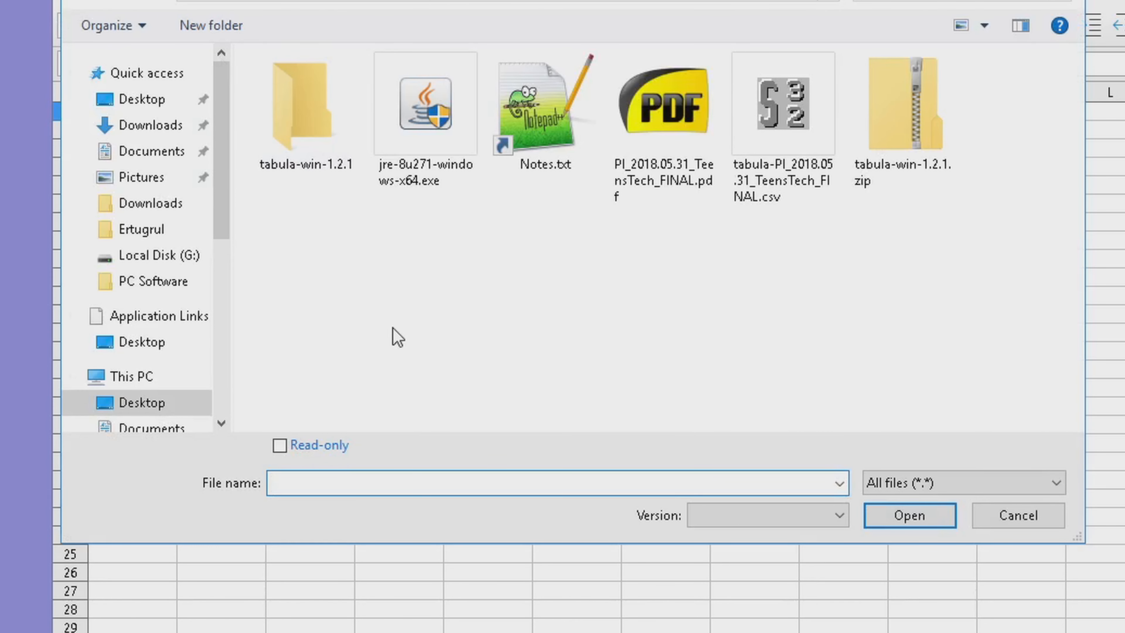
double_click(777, 131)
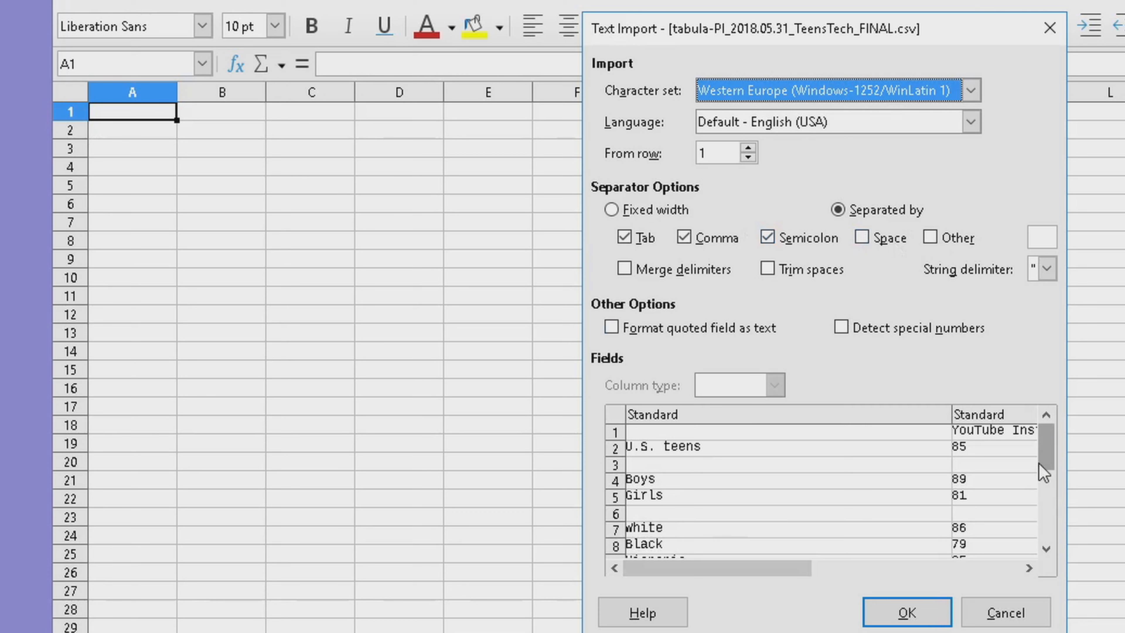
drag(762, 571, 988, 572)
click(726, 333)
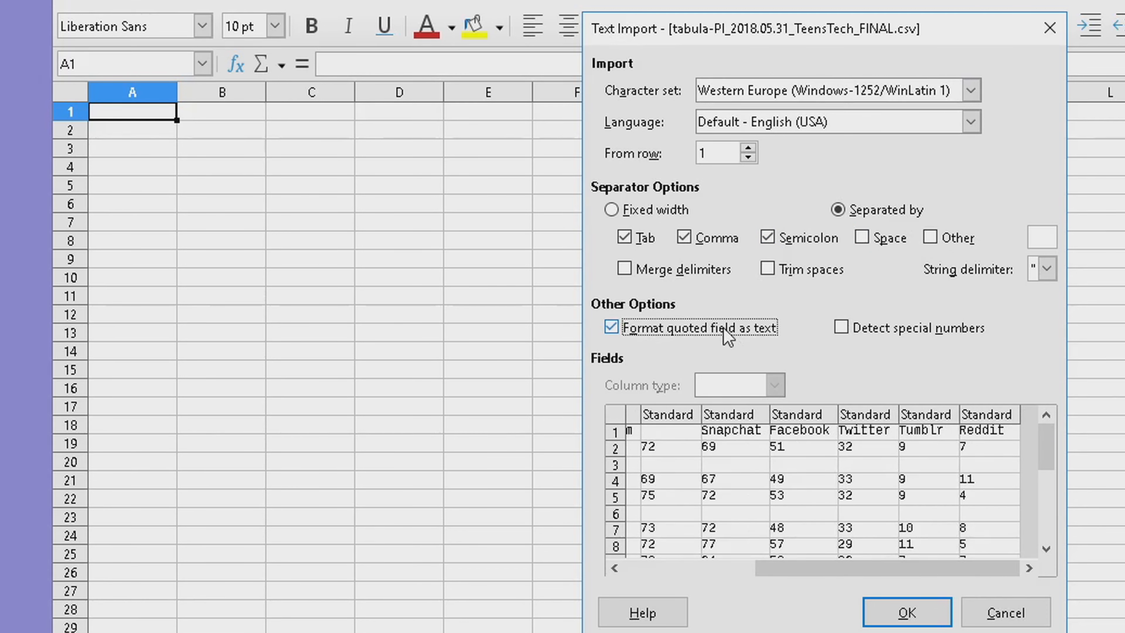
drag(831, 568, 620, 578)
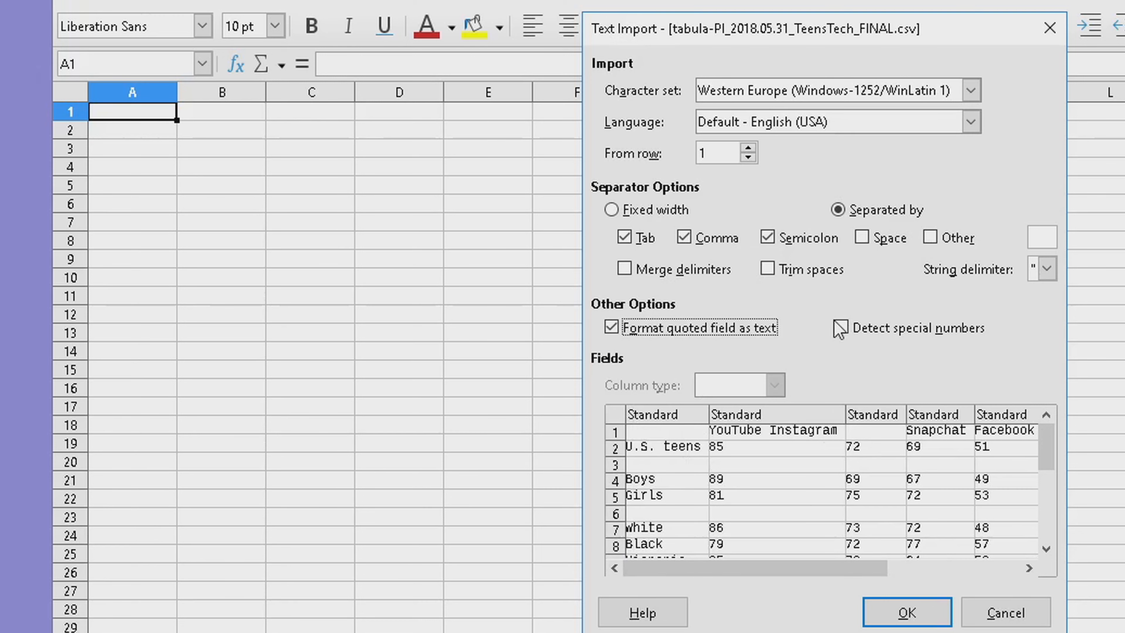
click(725, 329)
click(840, 331)
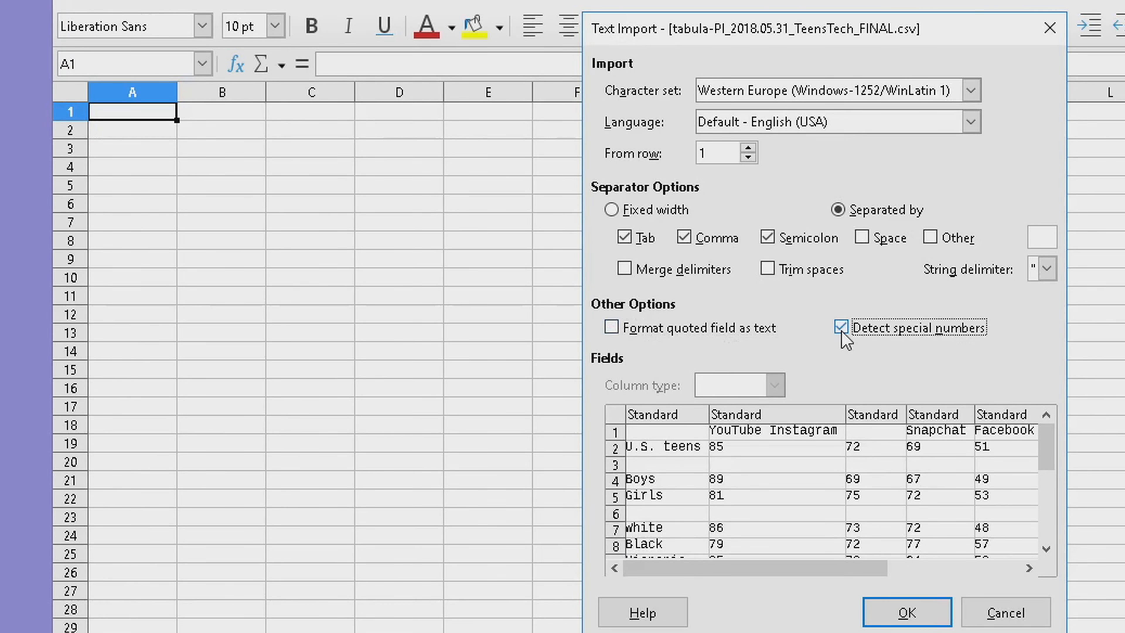
click(840, 332)
click(908, 613)
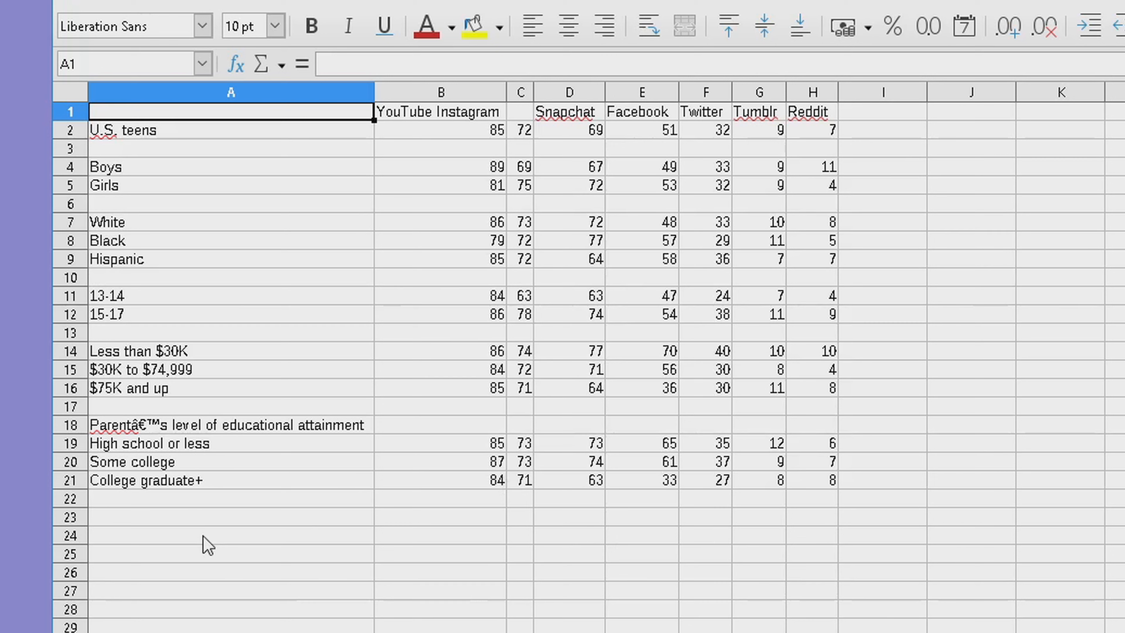
click(150, 426)
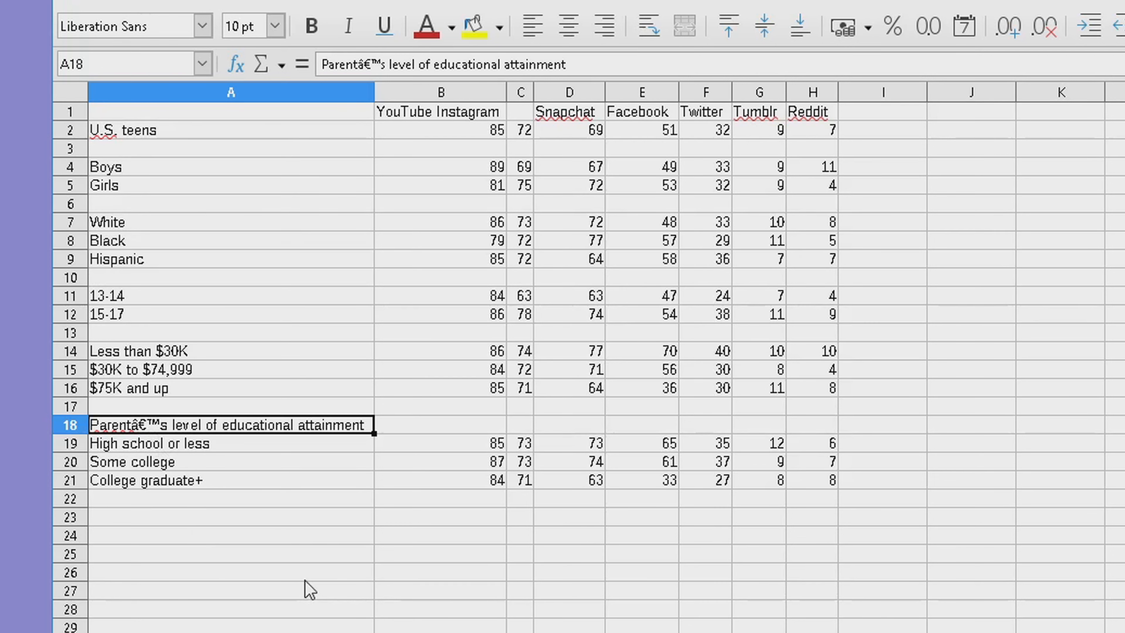
Split the combined heading into YouTube in B1 and Instagram in C1, and fit column C's width to its contents.
click(479, 118)
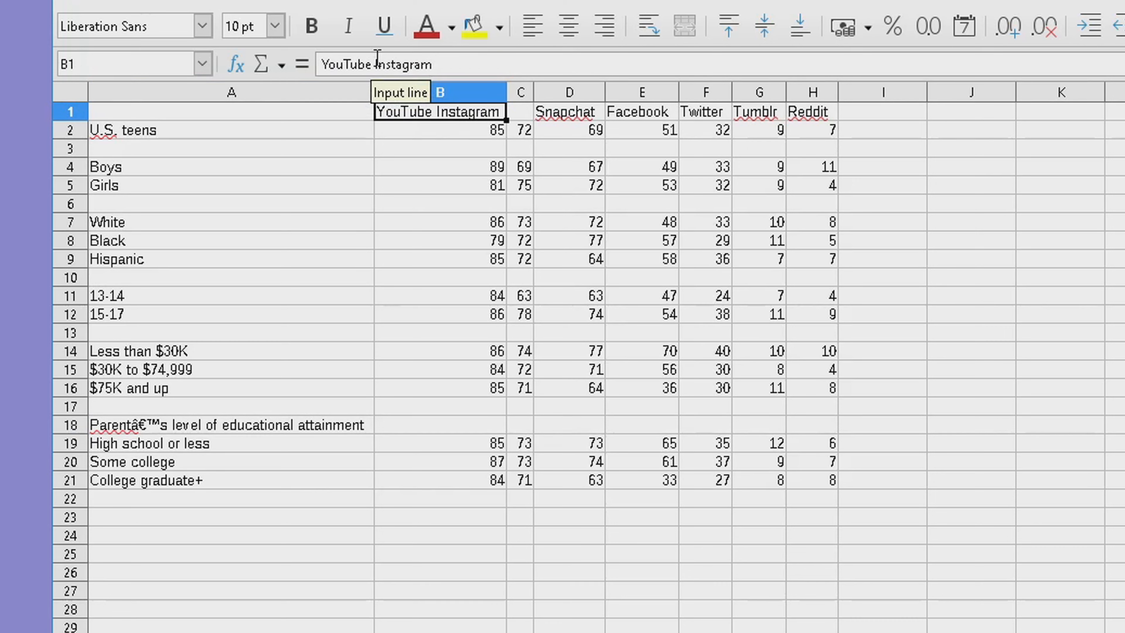
drag(376, 64, 448, 63)
key(Delete)
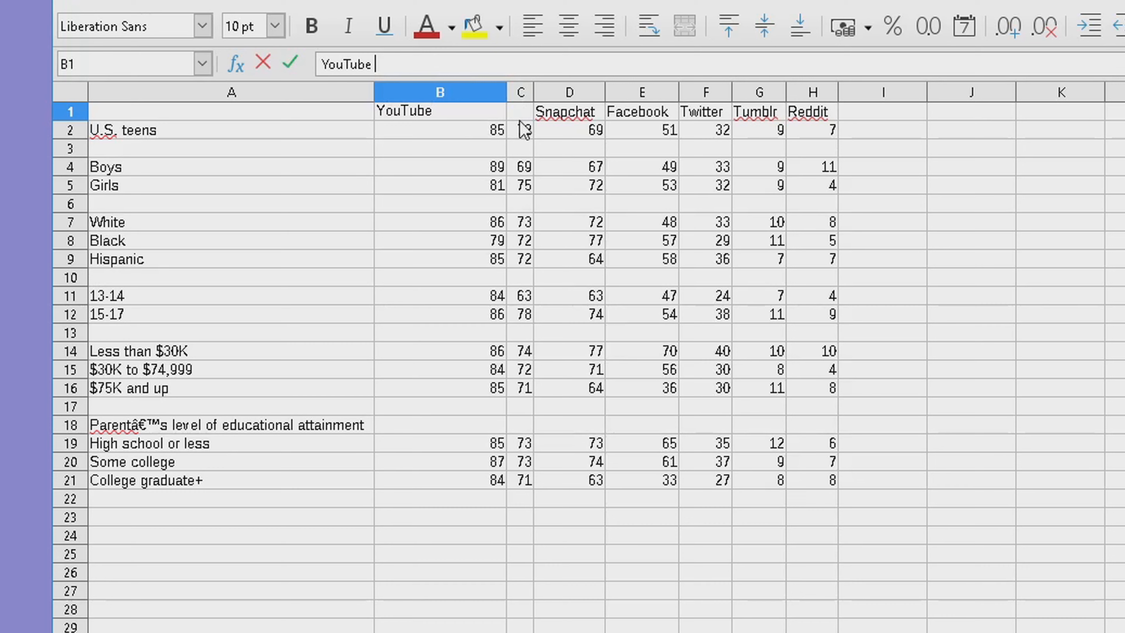
click(521, 116)
text(Instagram)
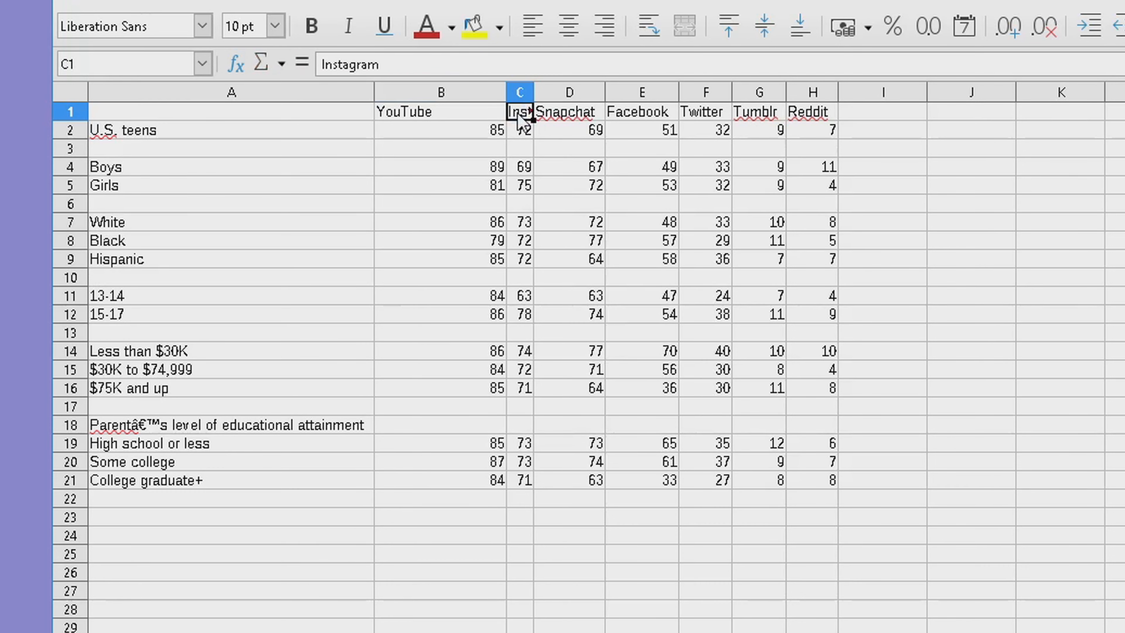
double_click(534, 97)
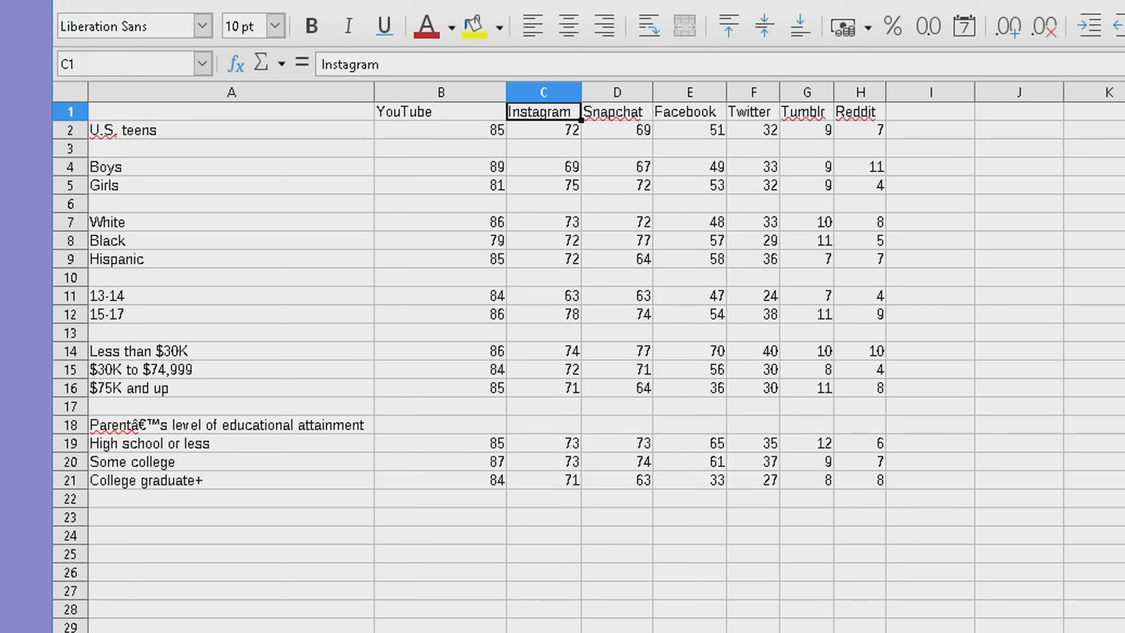
Close the spreadsheet and bring up the tabula.exe console window over the Tabula page in the browser.
key(ctrl+w)
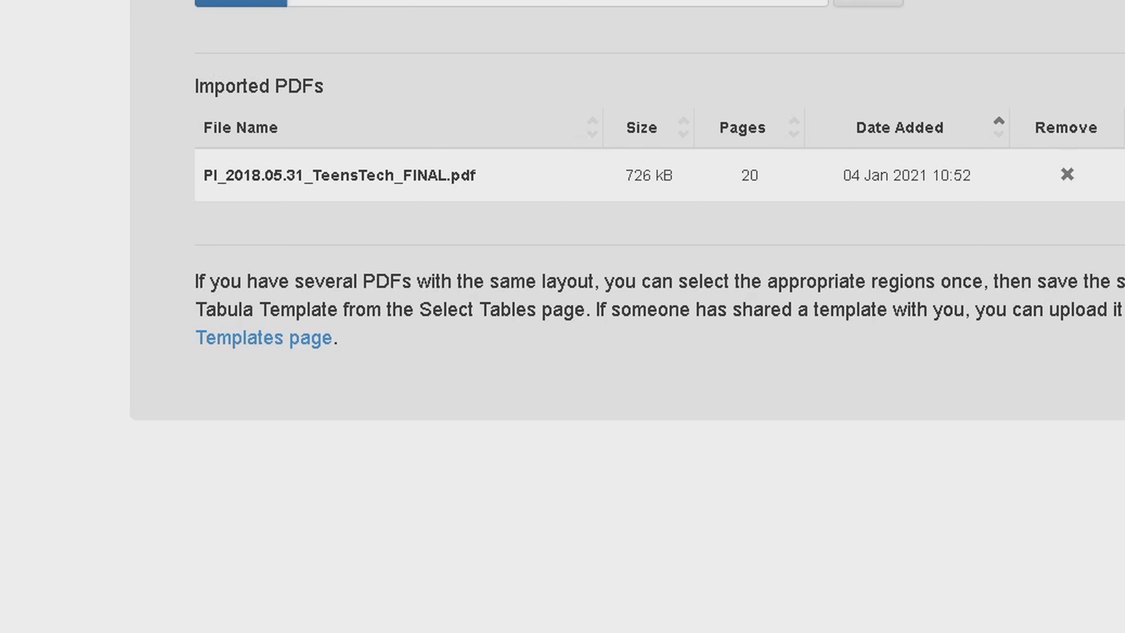
mouse_move(446, 17)
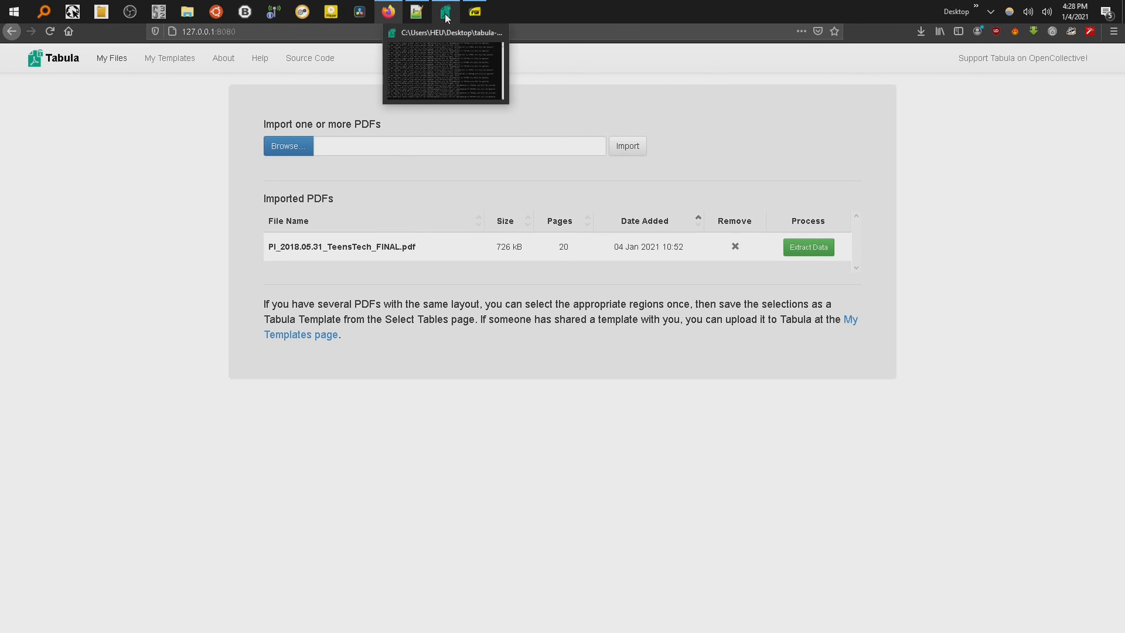
click(443, 71)
drag(398, 119, 560, 205)
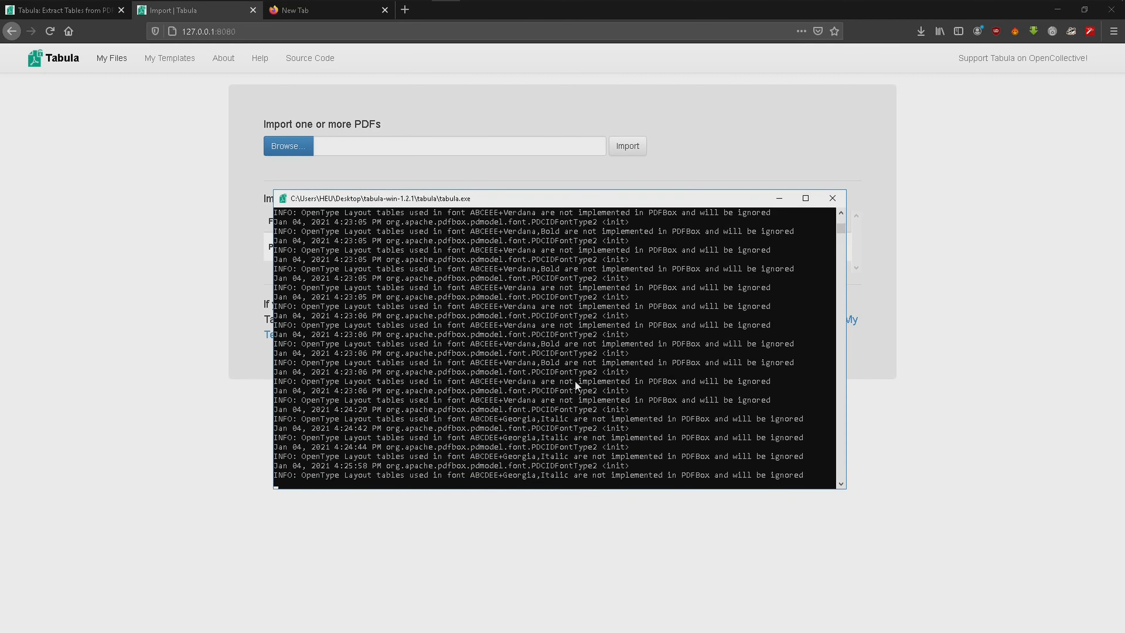
click(162, 209)
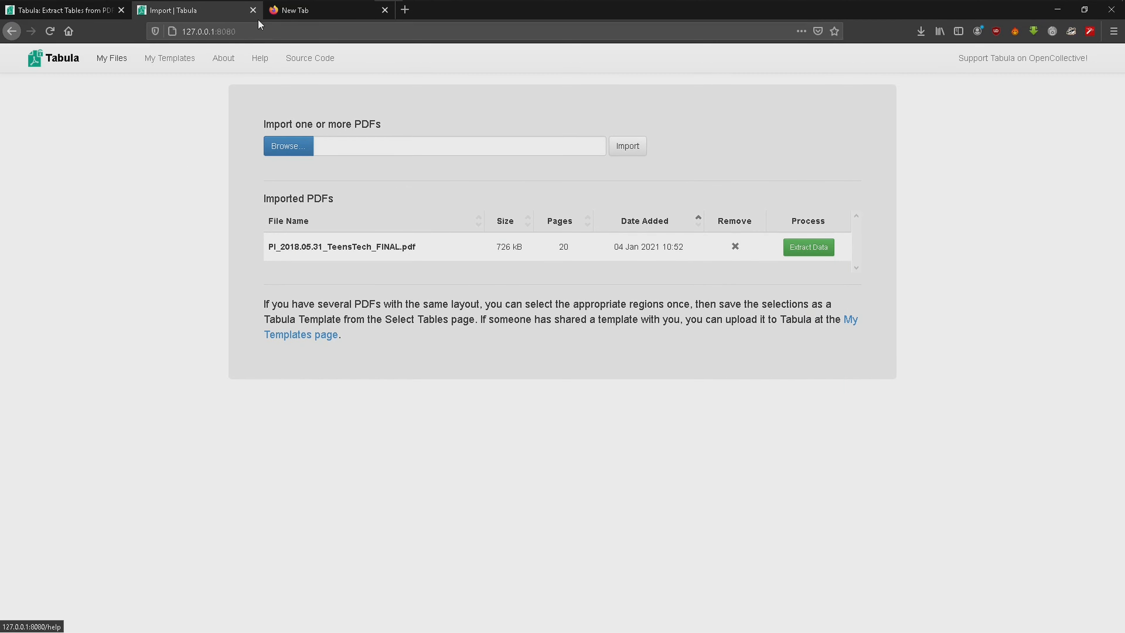
Close the Tabula import page in the browser and shut down the tabula.exe console window.
click(252, 10)
key(alt+Tab)
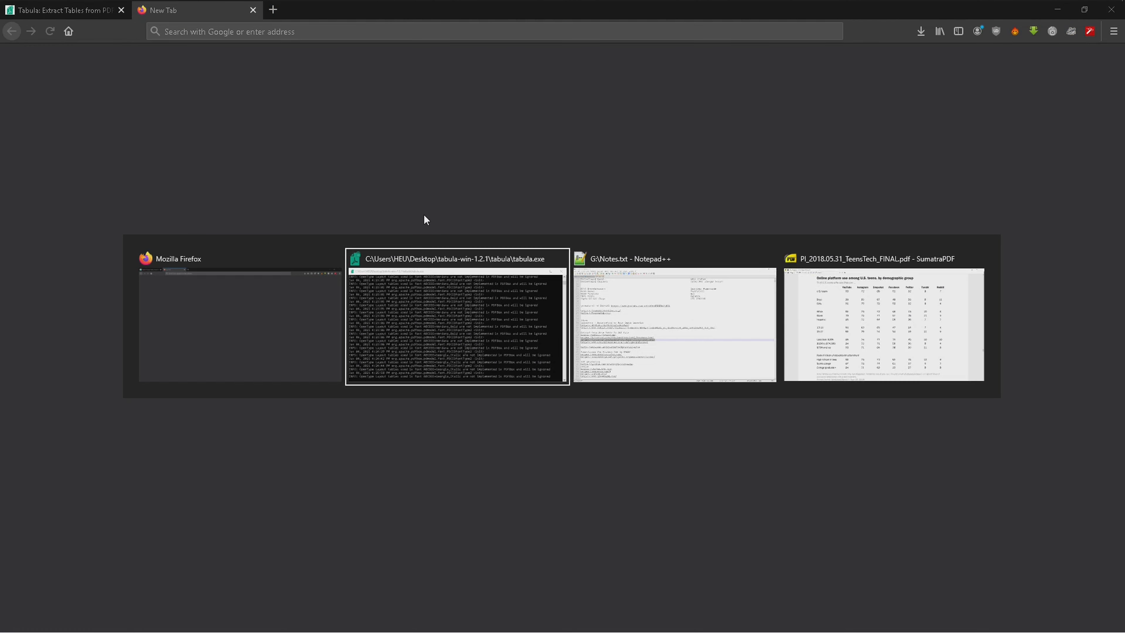
scroll(621, 344, down, 1)
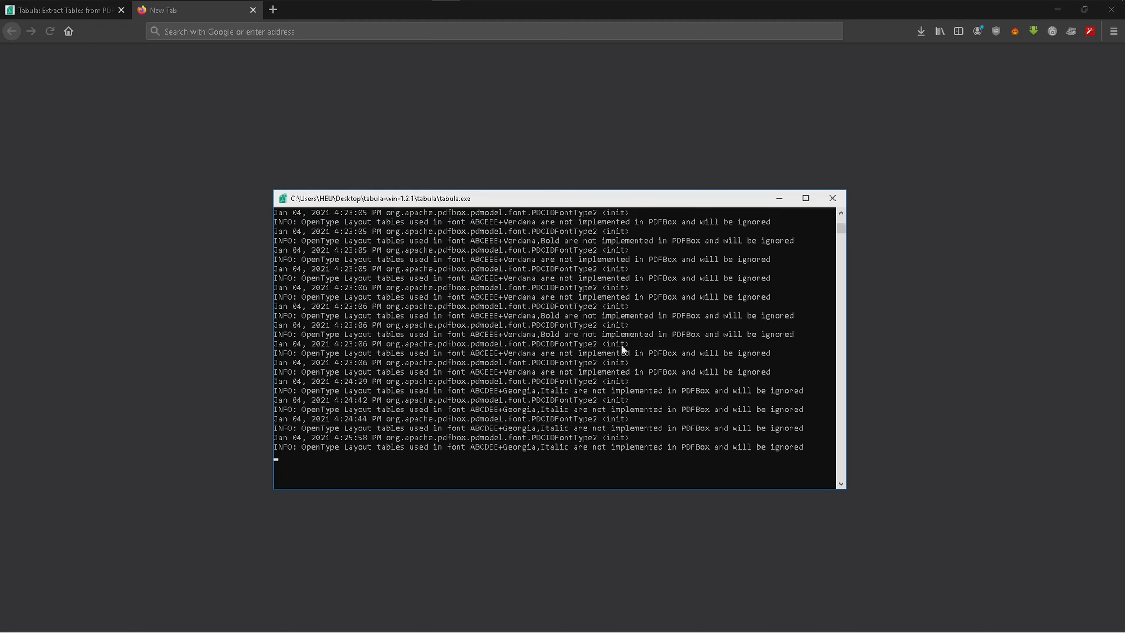
click(842, 201)
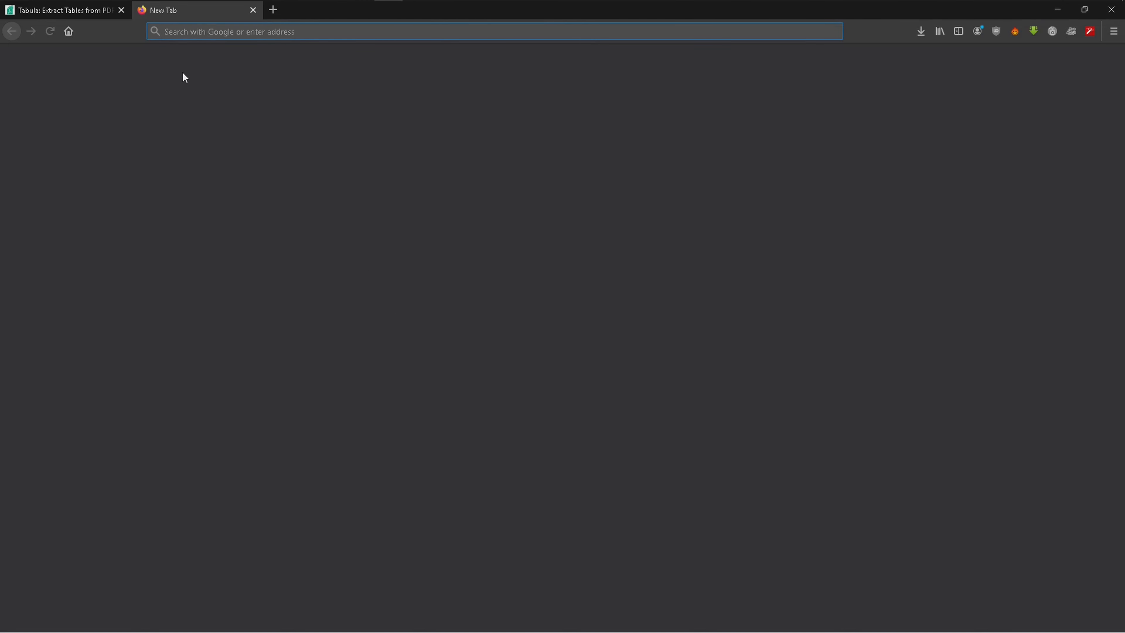
click(58, 9)
click(182, 10)
text(https://bytescout.com/products/pdfmultitool/index.html)
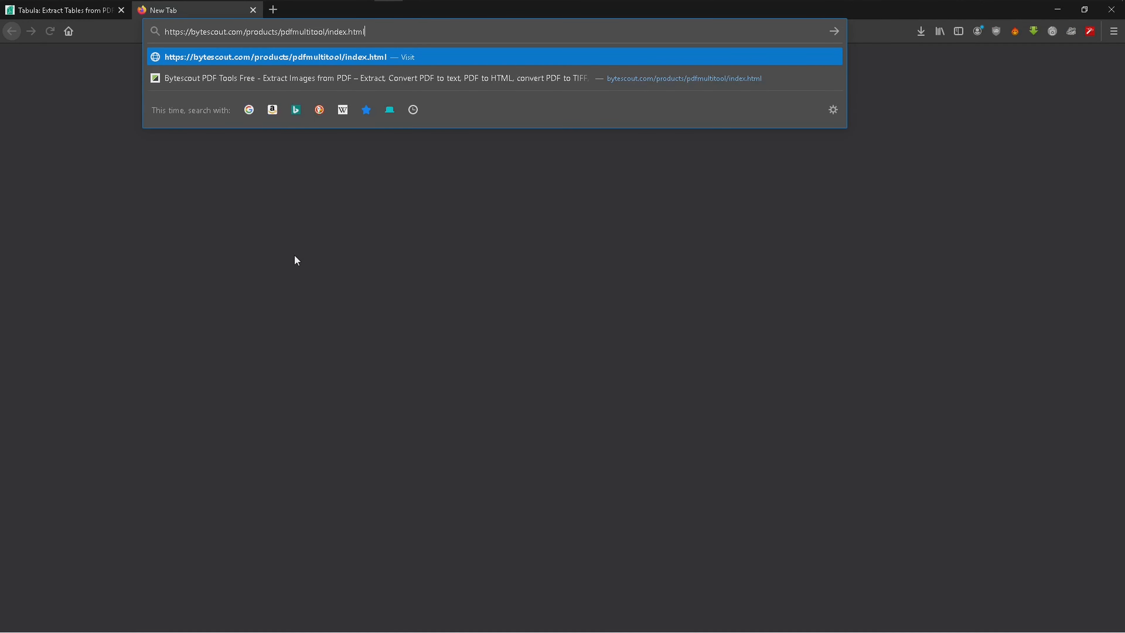
key(Return)
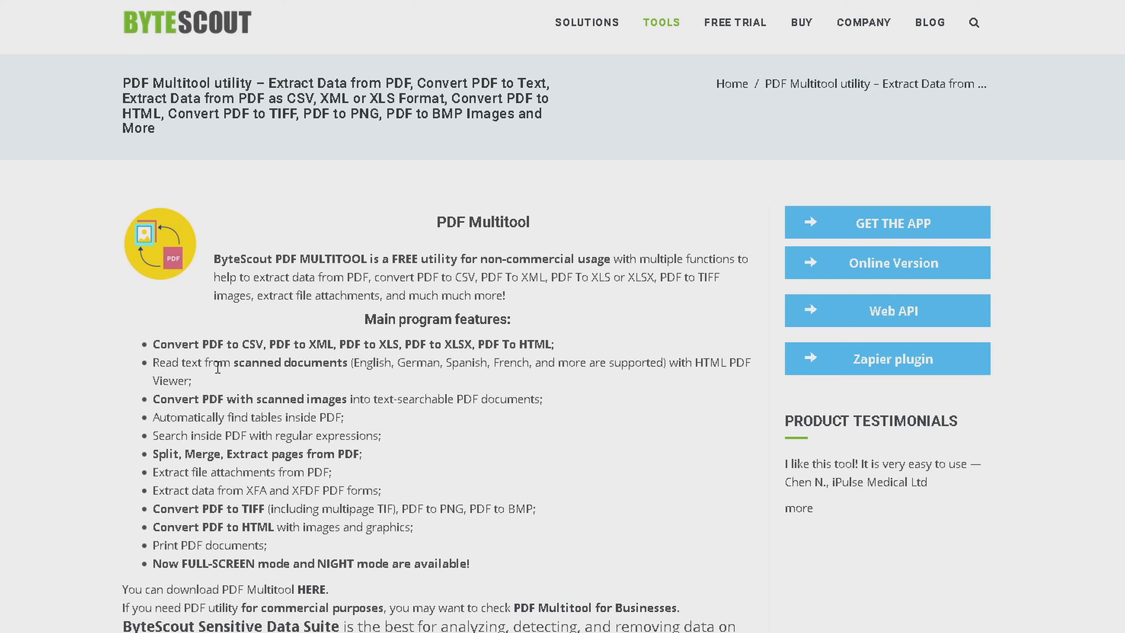
Read the PDF Multitool description, highlighting the free non-commercial usage note and the supported conversions, and look over its feature list.
drag(211, 260, 739, 265)
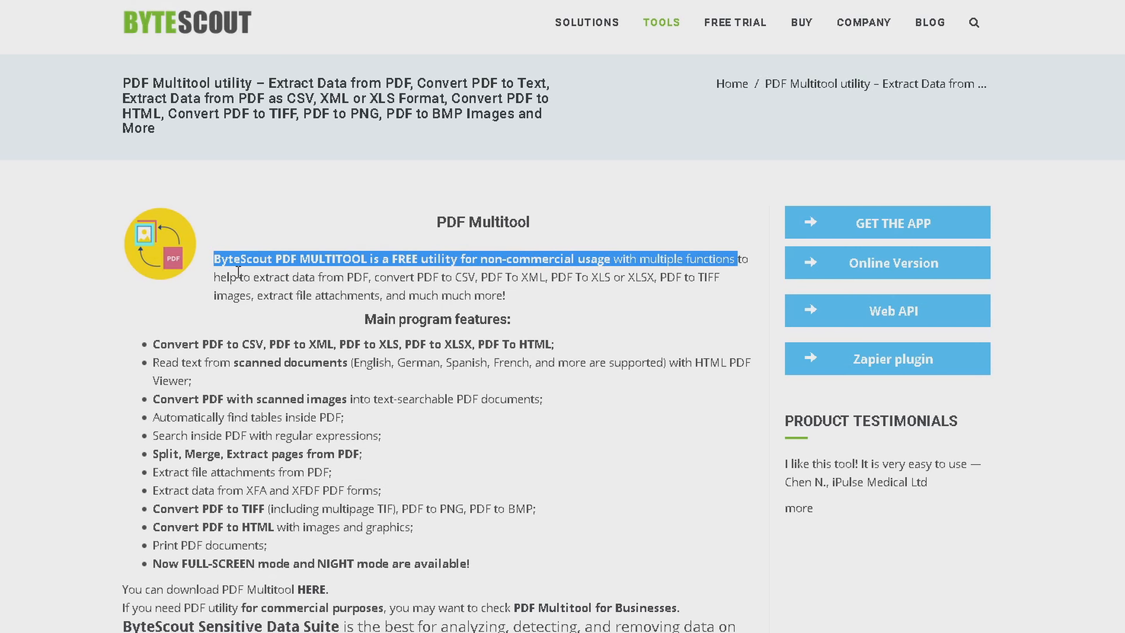
drag(238, 271, 714, 277)
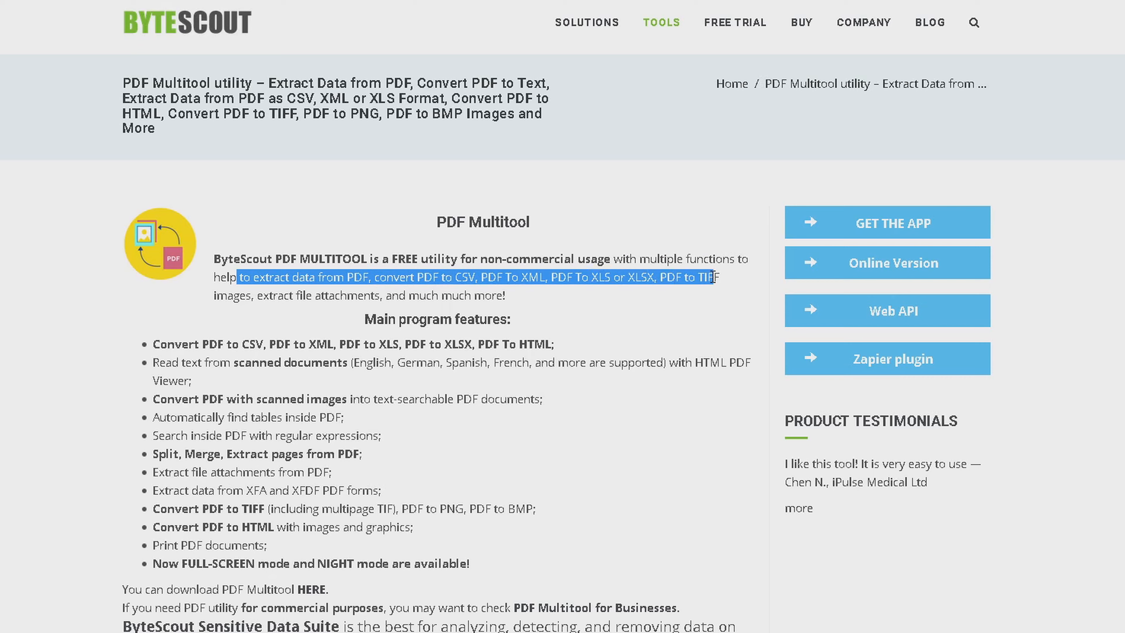
drag(264, 295, 513, 315)
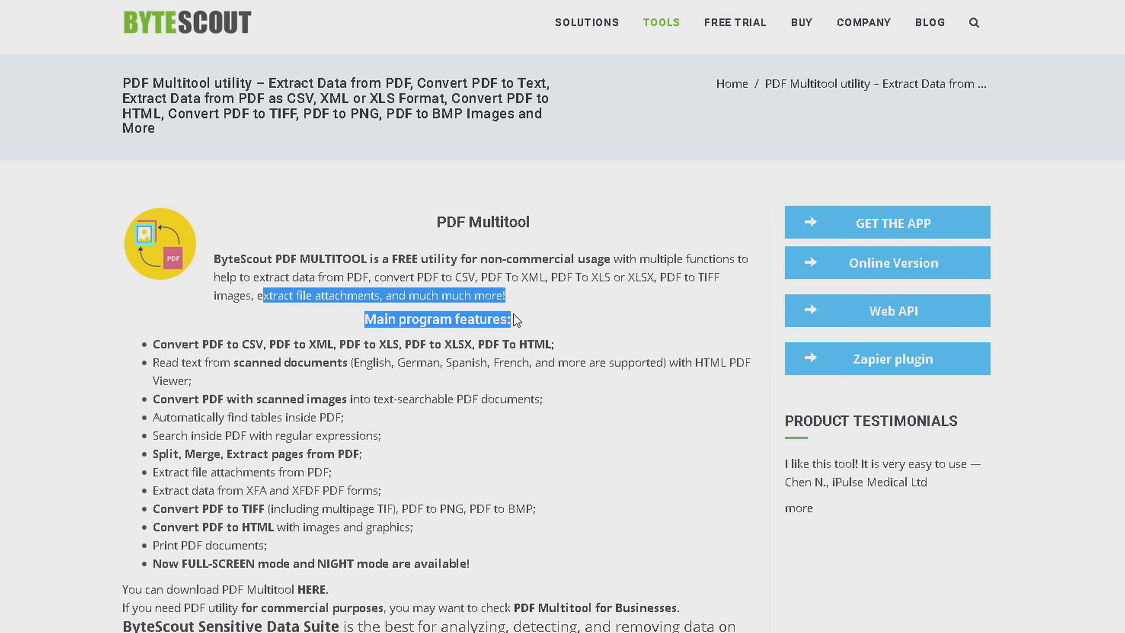
click(340, 300)
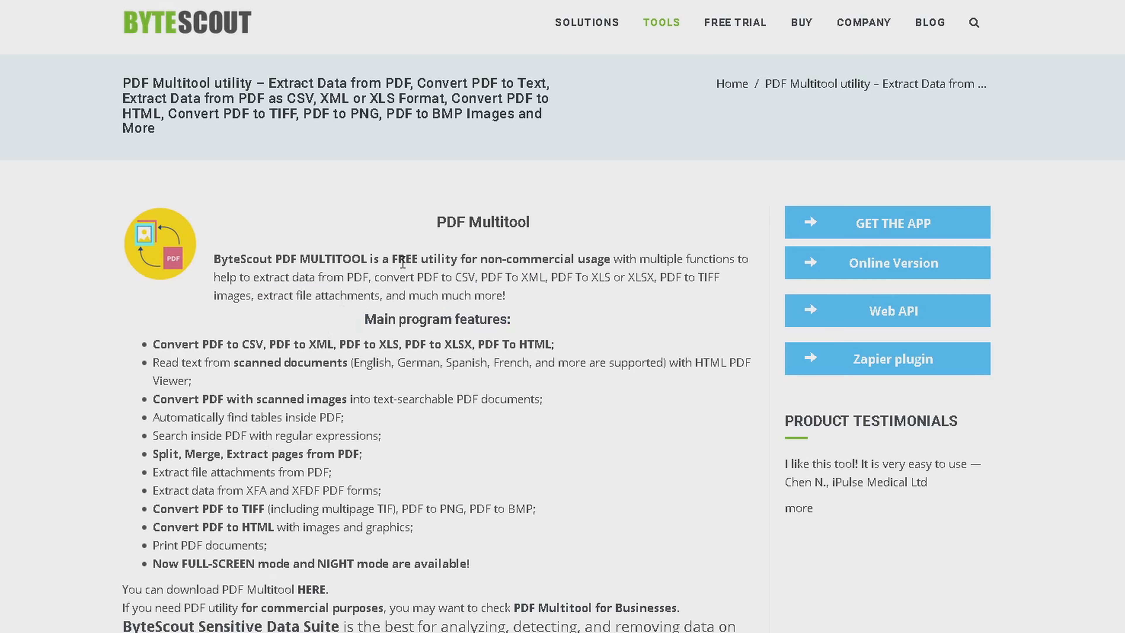
drag(393, 258, 612, 252)
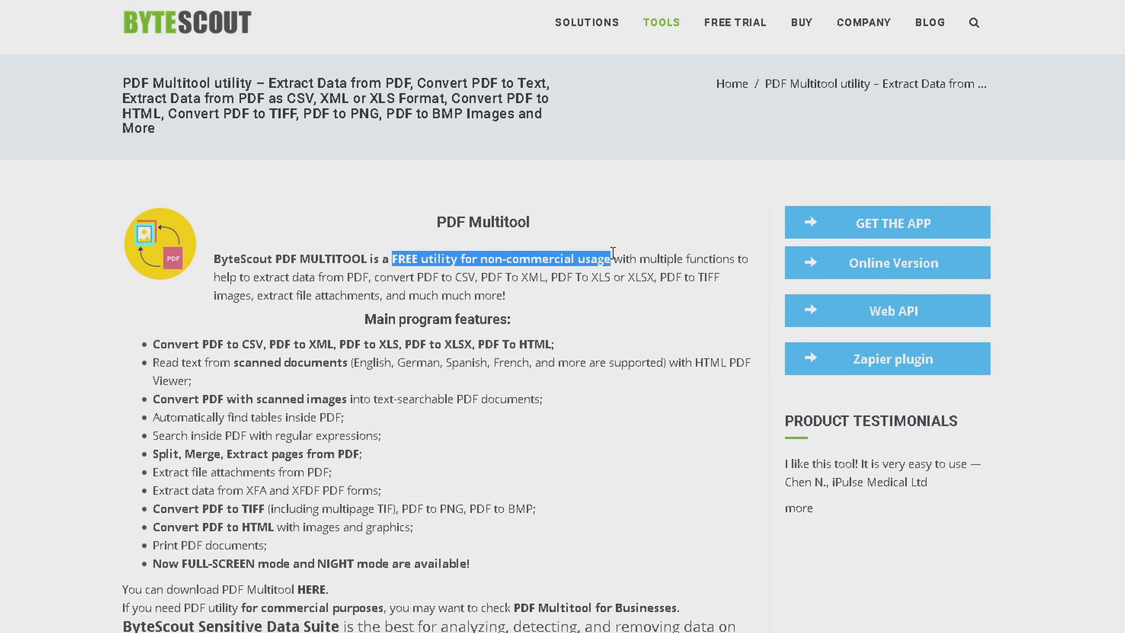
scroll(570, 400, down, 3)
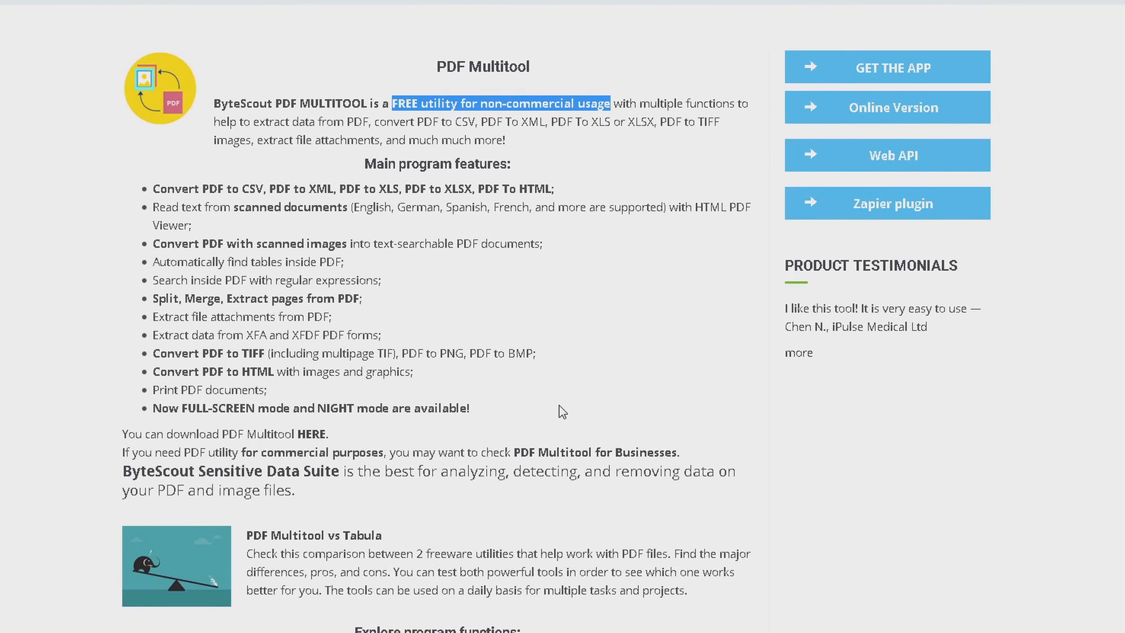
scroll(562, 411, up, 3)
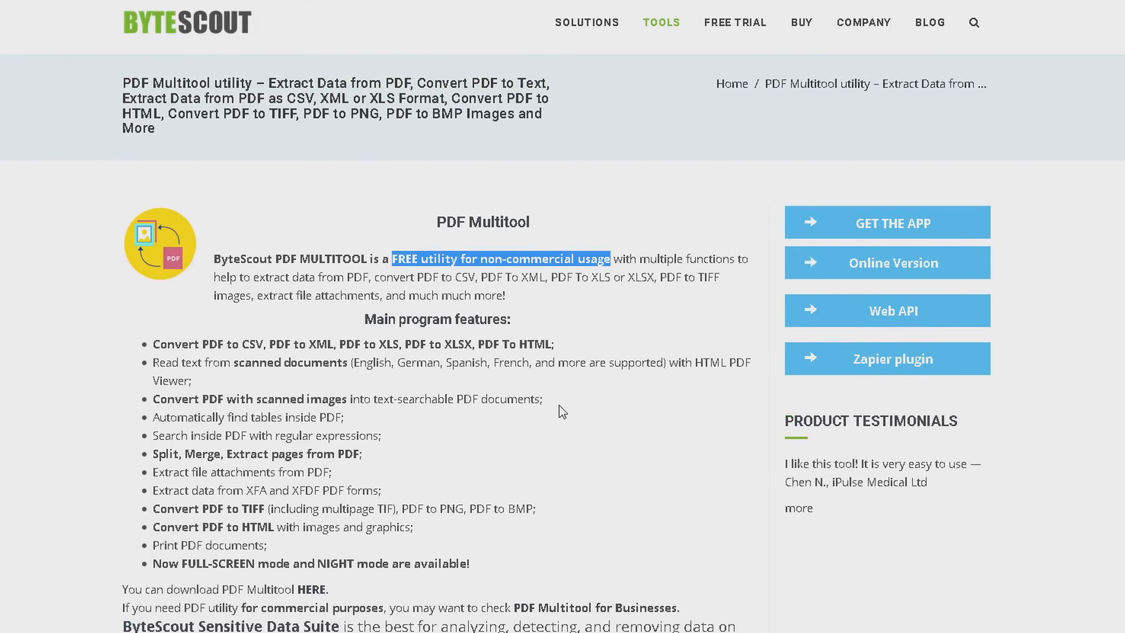
scroll(559, 405, down, 2)
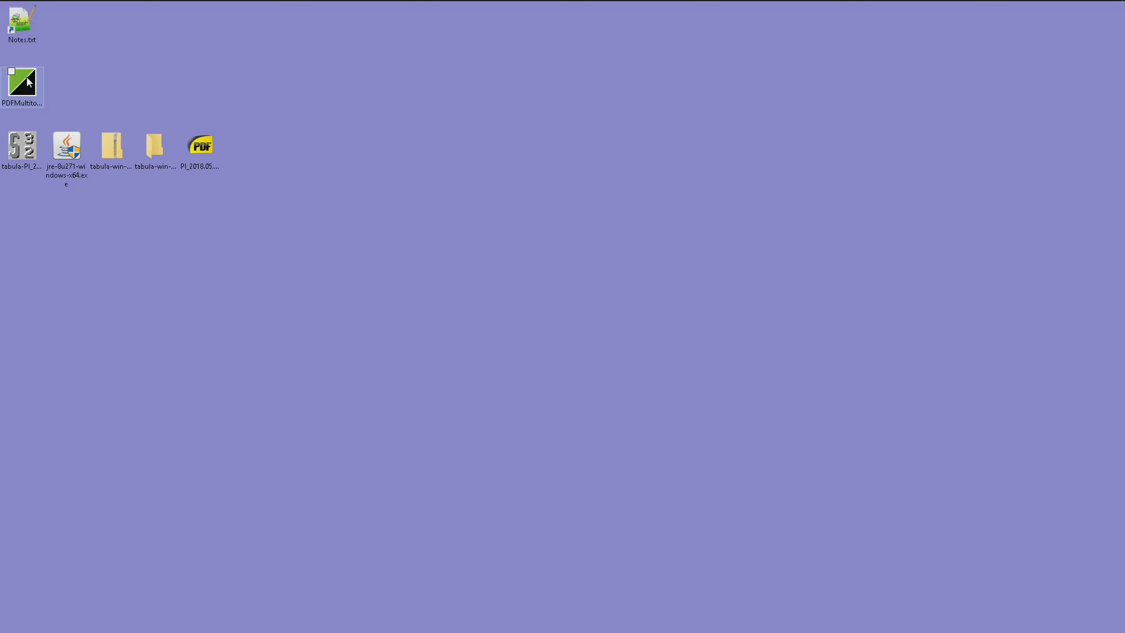
Move the PDF Multitool installer on the desktop, launch it, and continue to the license agreement.
drag(21, 80, 554, 211)
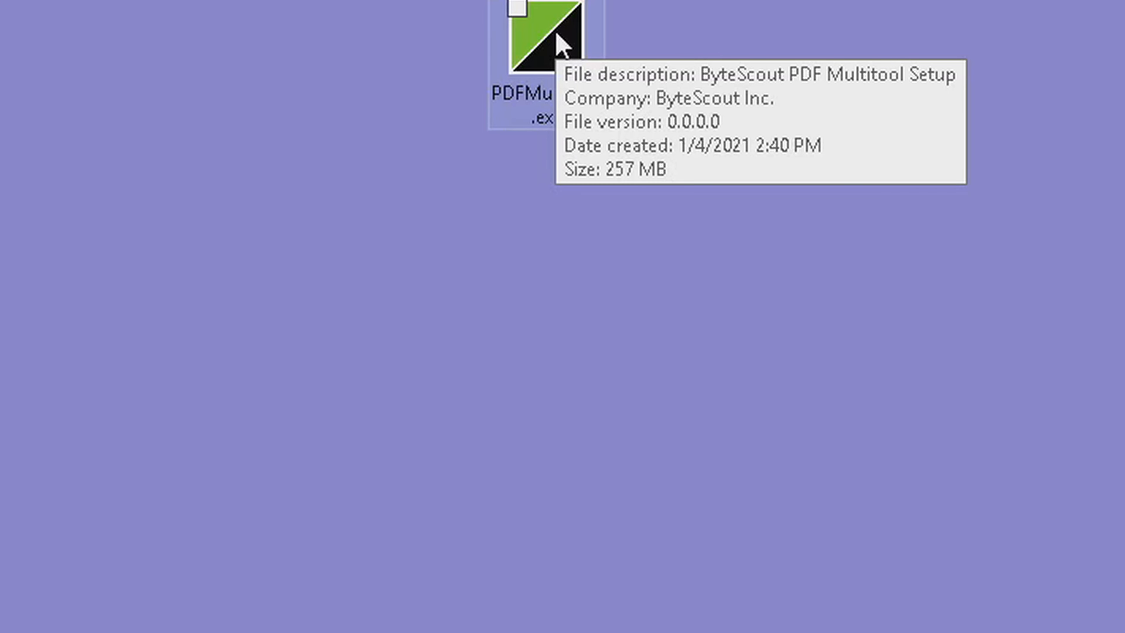
double_click(558, 35)
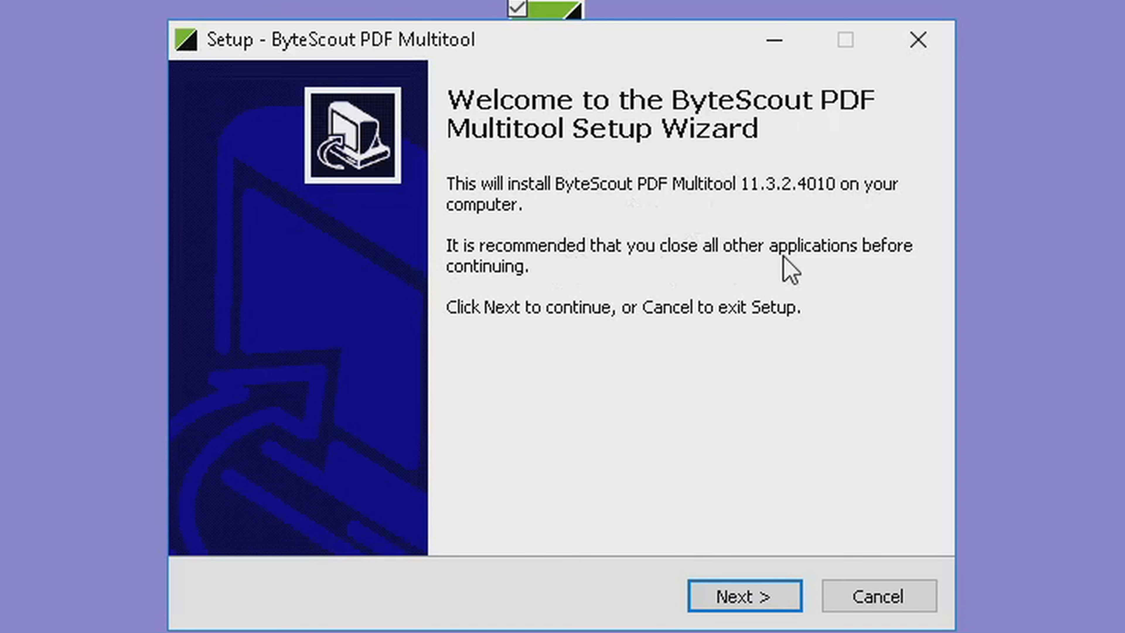
click(758, 602)
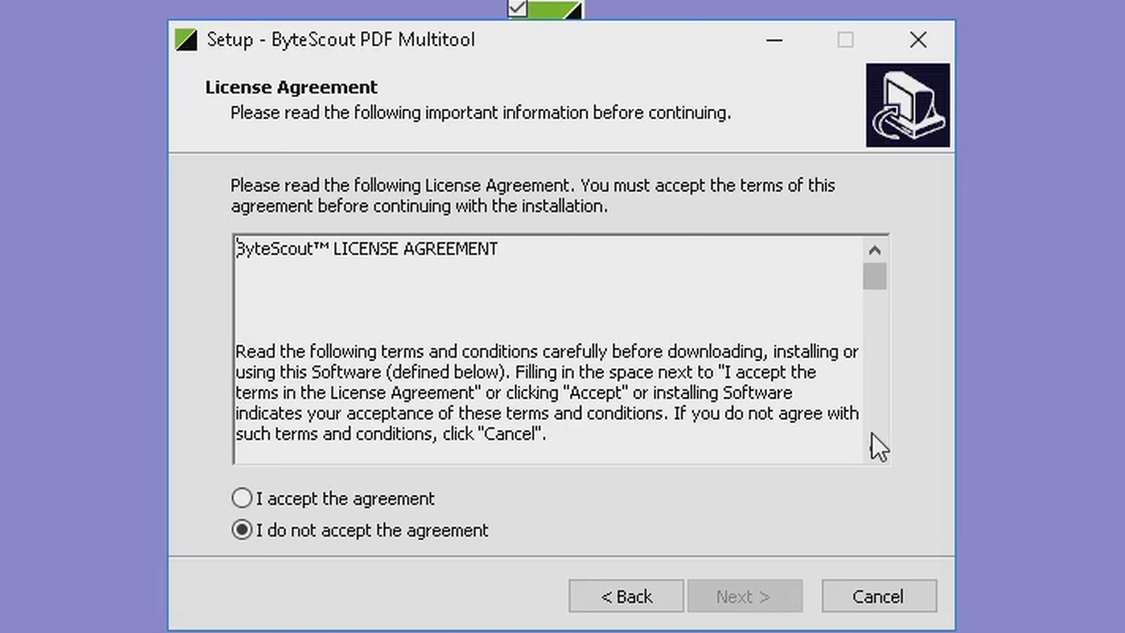
Read the license agreement through to its end, highlighting the clause on personal non-commercial use.
click(875, 450)
drag(877, 453, 877, 449)
click(877, 453)
click(227, 294)
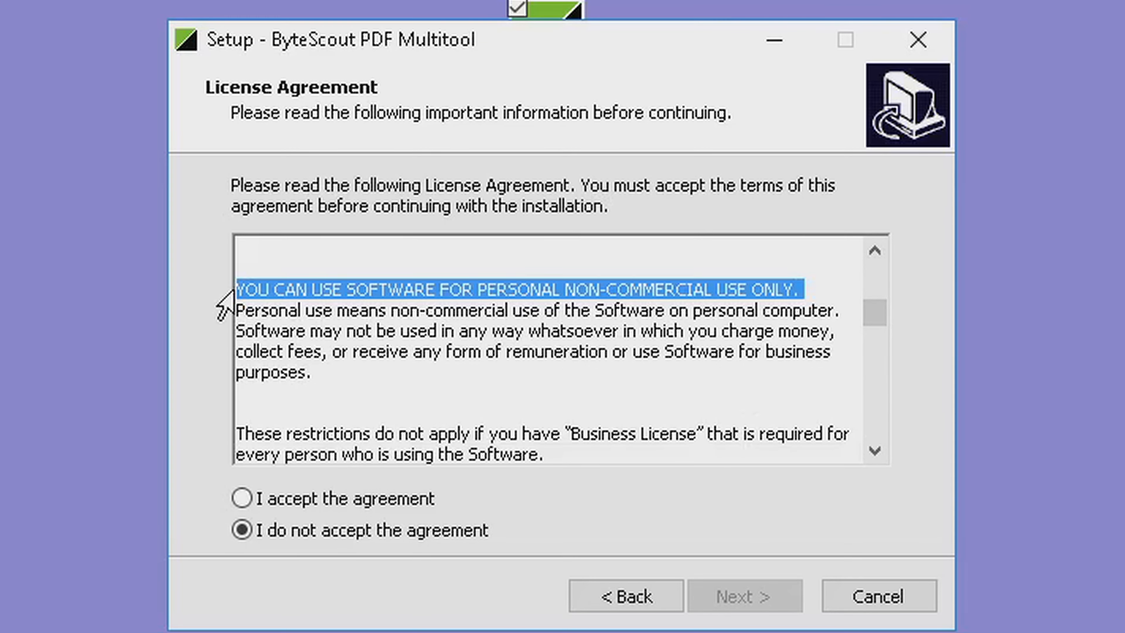
click(533, 288)
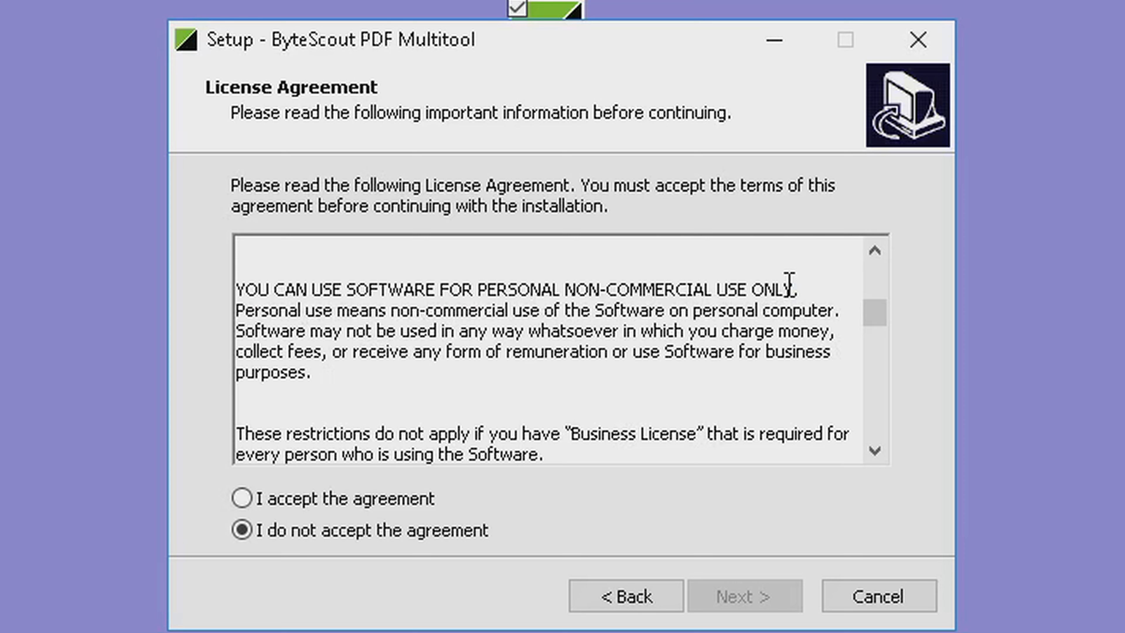
drag(803, 291, 234, 298)
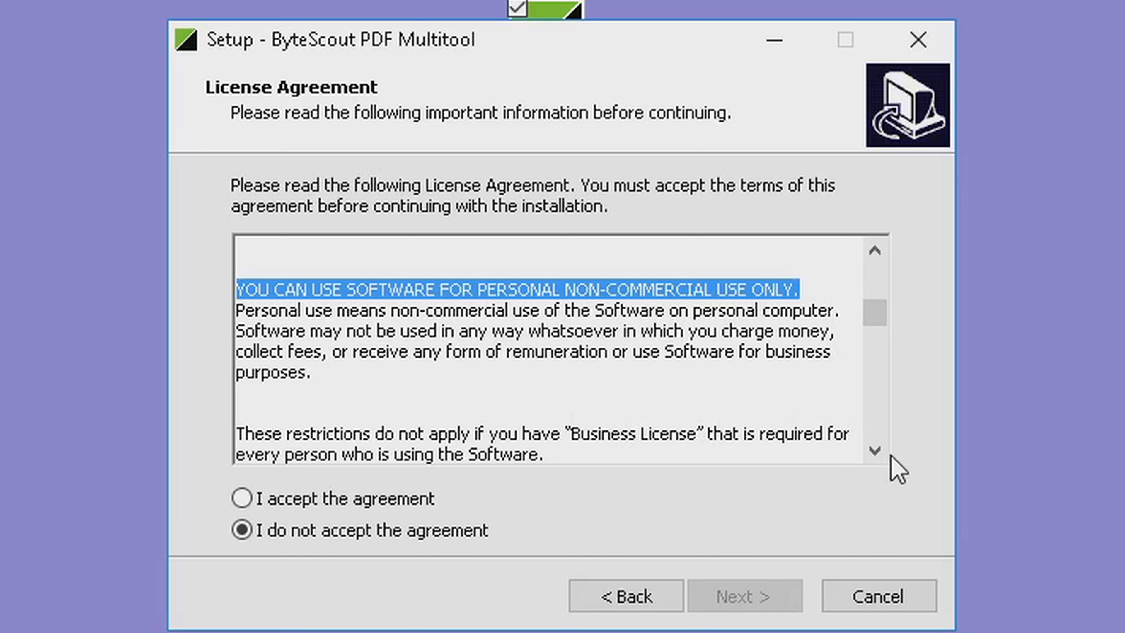
drag(878, 306, 892, 432)
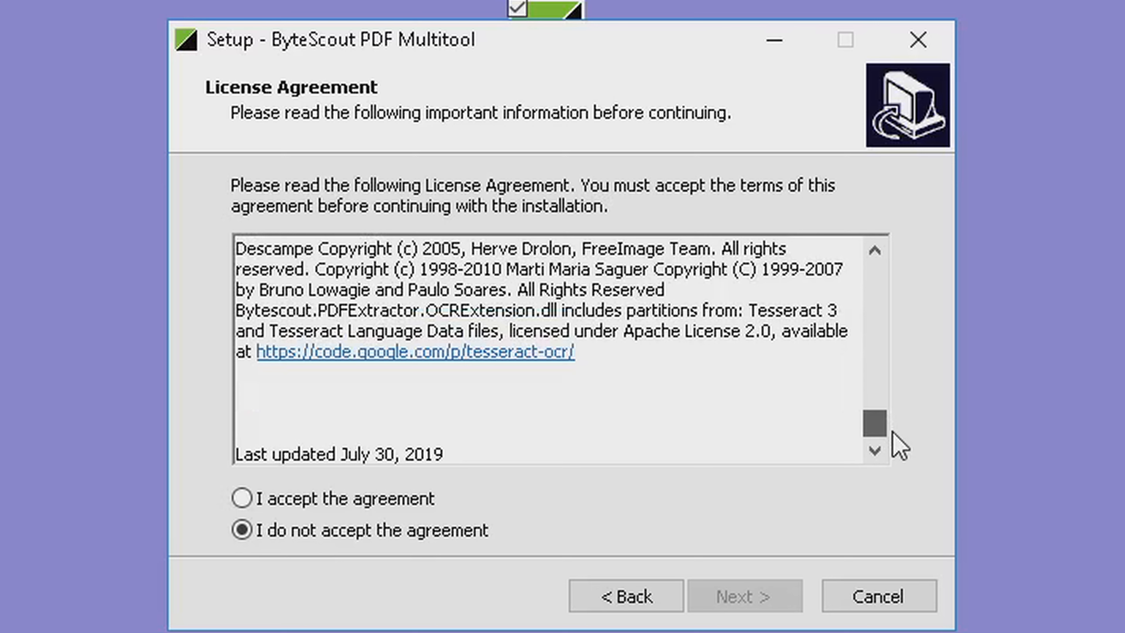
Accept the license agreement and read through the setup information, highlighting the supported Windows versions in the system requirements.
drag(893, 432, 892, 432)
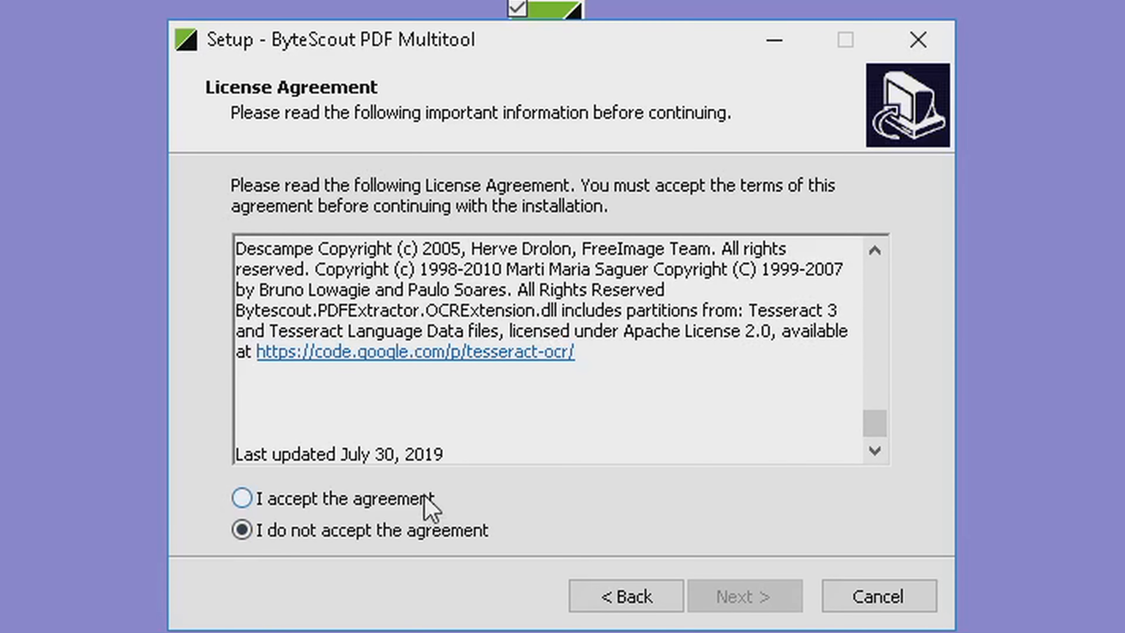
click(395, 499)
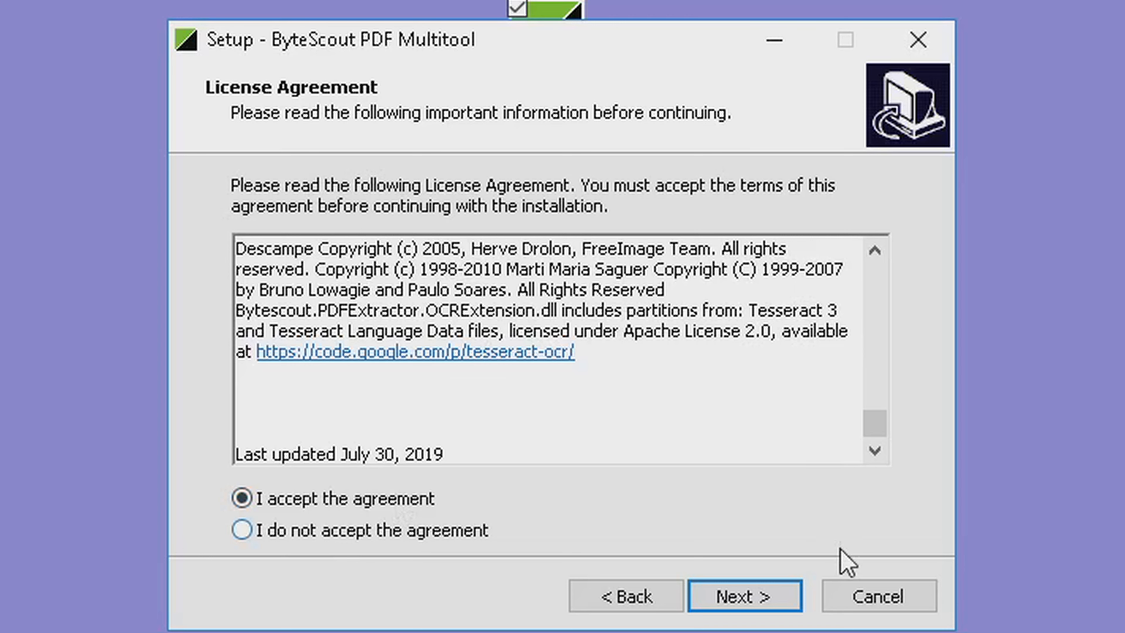
click(753, 599)
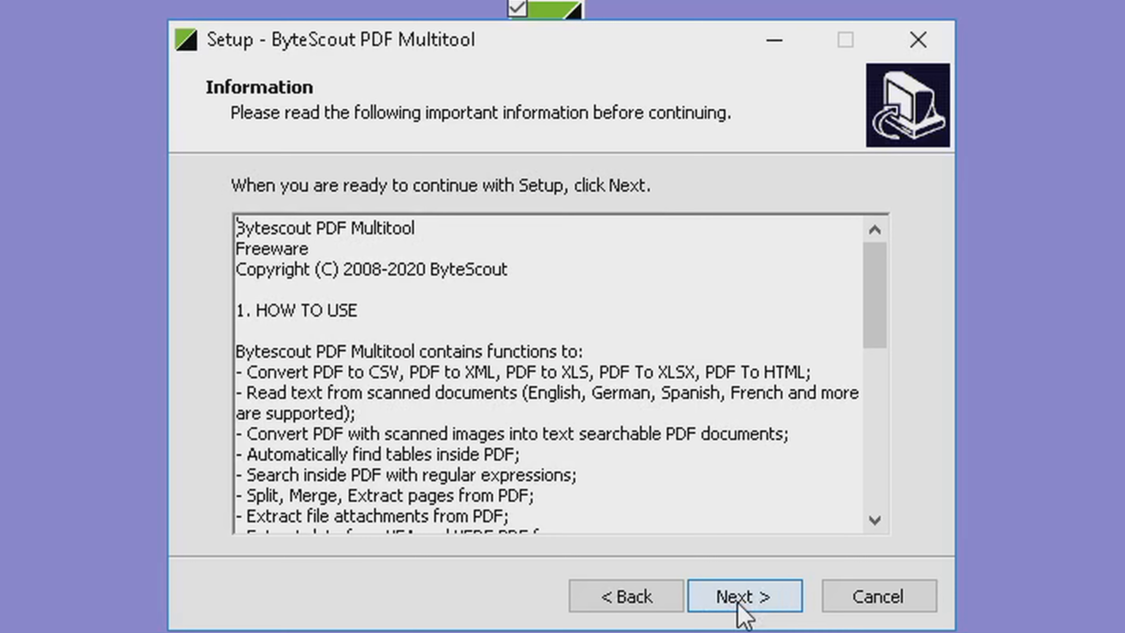
drag(882, 310, 877, 452)
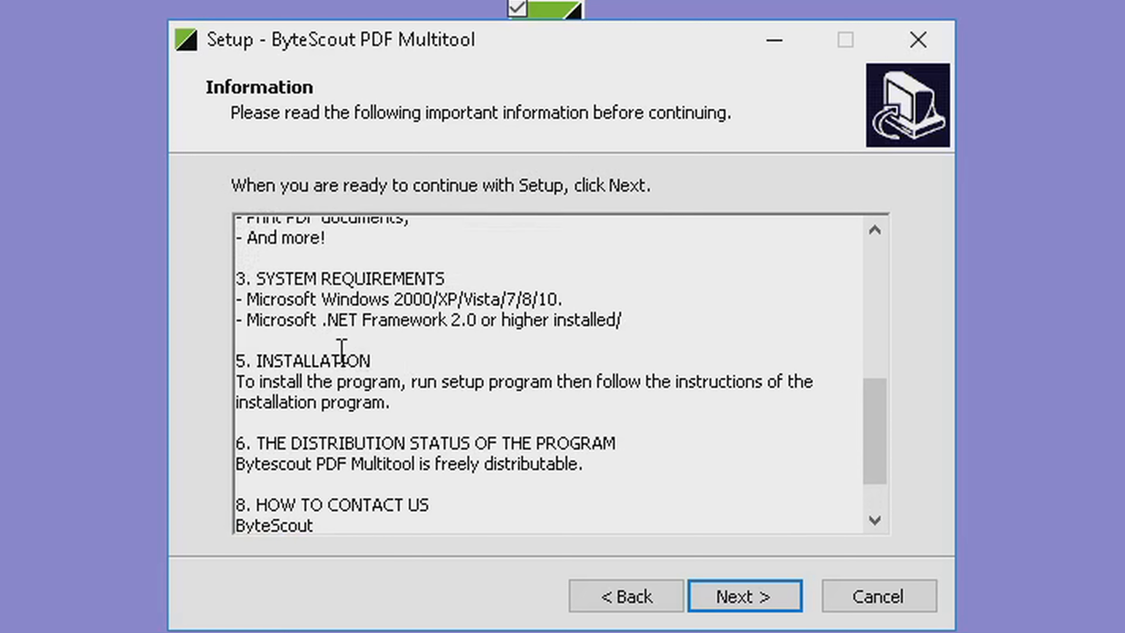
drag(294, 304, 603, 289)
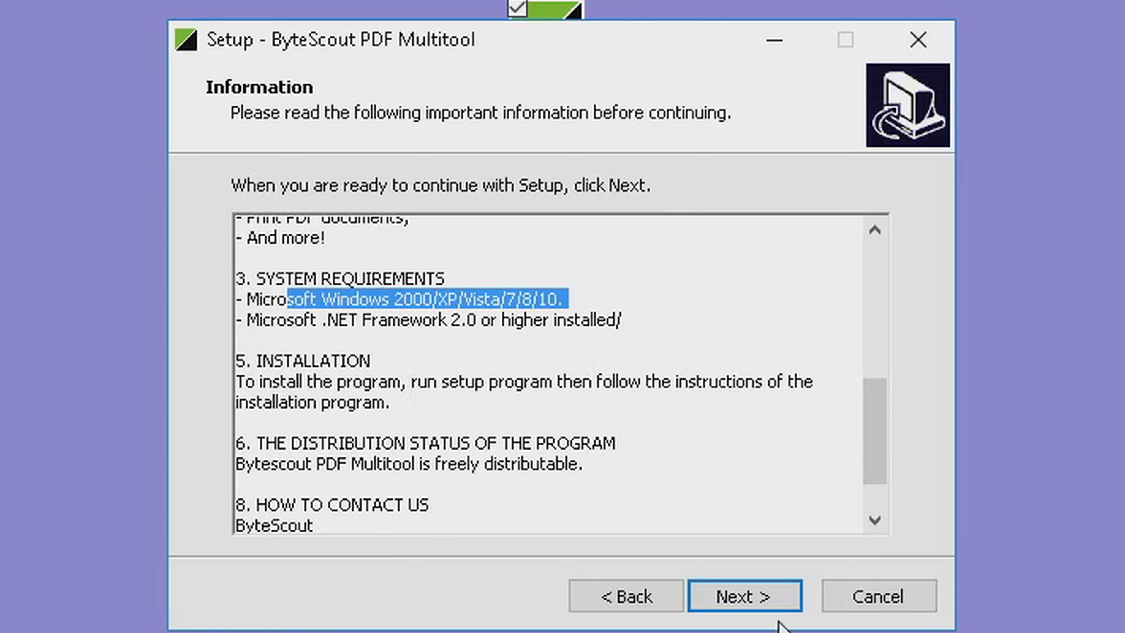
click(753, 602)
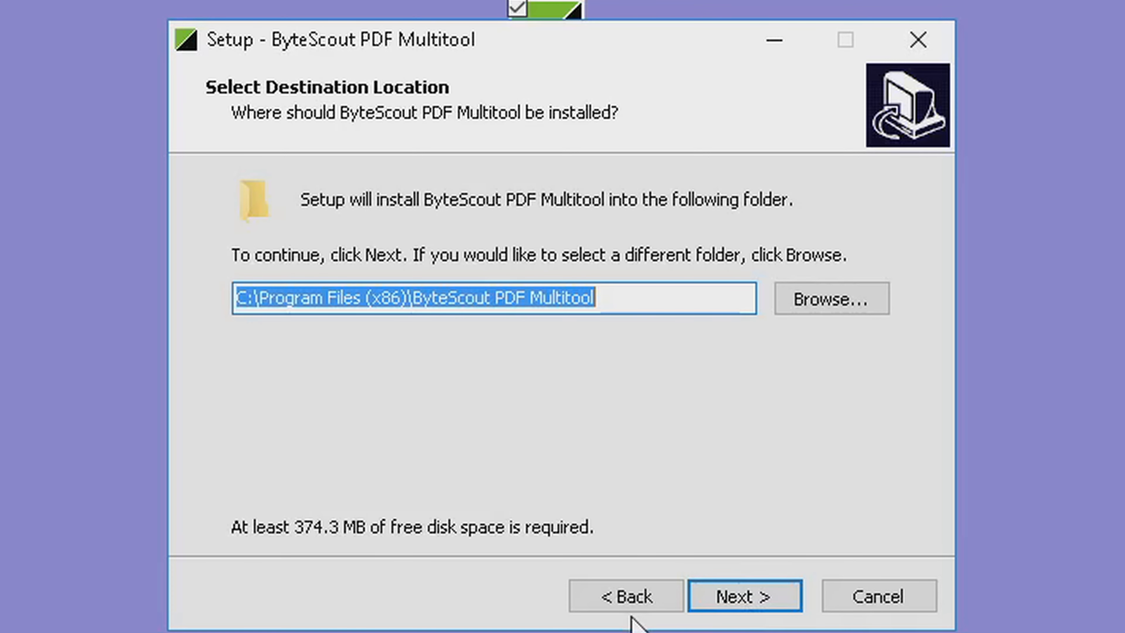
Install PDF Multitool with the default destination and Start Menu folder, creating a desktop icon but no Quick Launch icon.
click(732, 608)
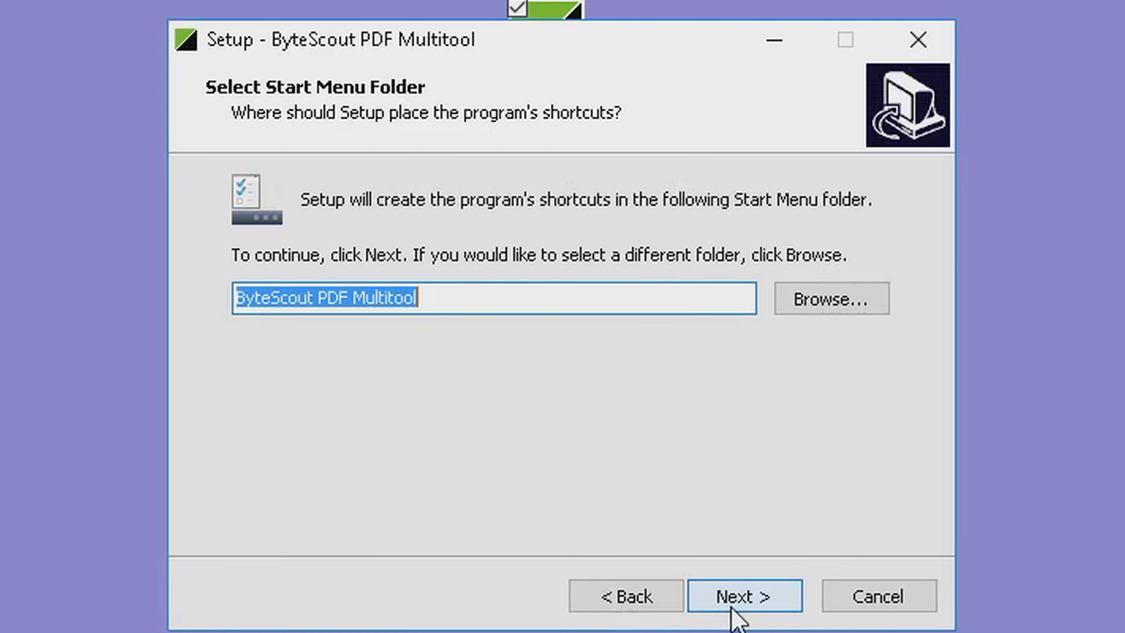
click(732, 610)
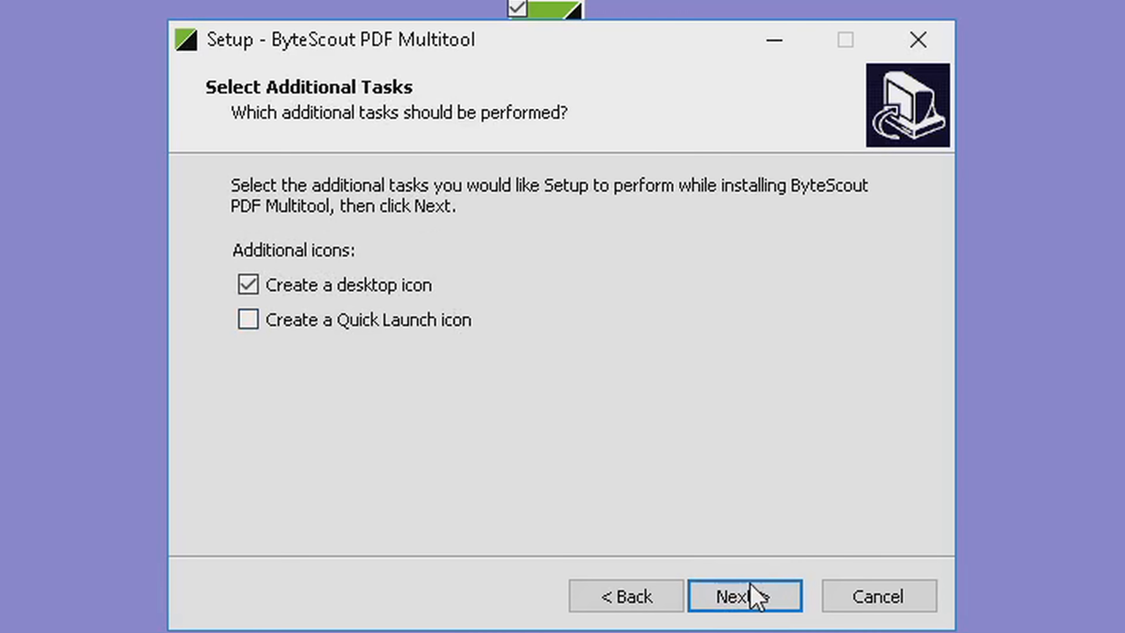
click(753, 599)
click(745, 602)
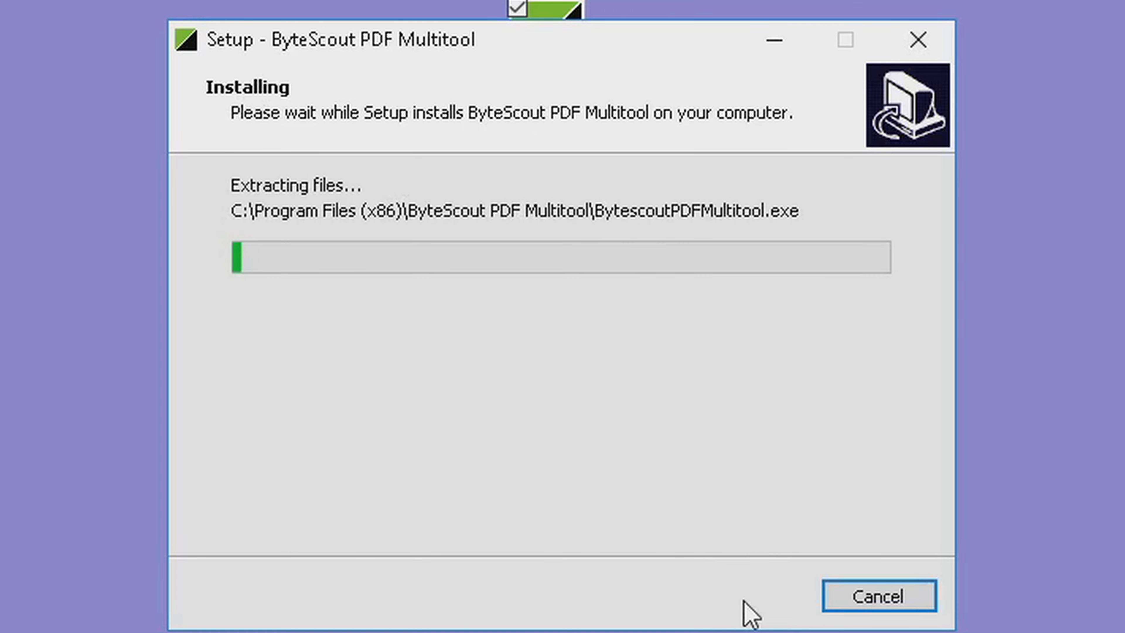
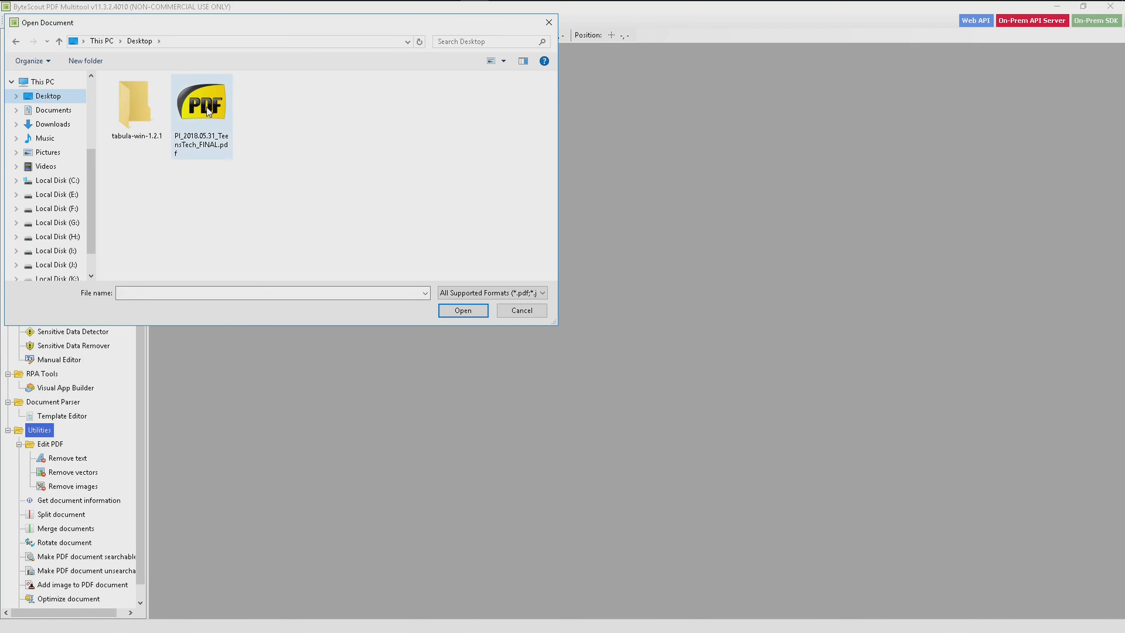
Open PI_2018.05.31_TeensTech_FINAL.pdf from the Desktop and go to page 15 with the Appendix A detailed table.
double_click(207, 106)
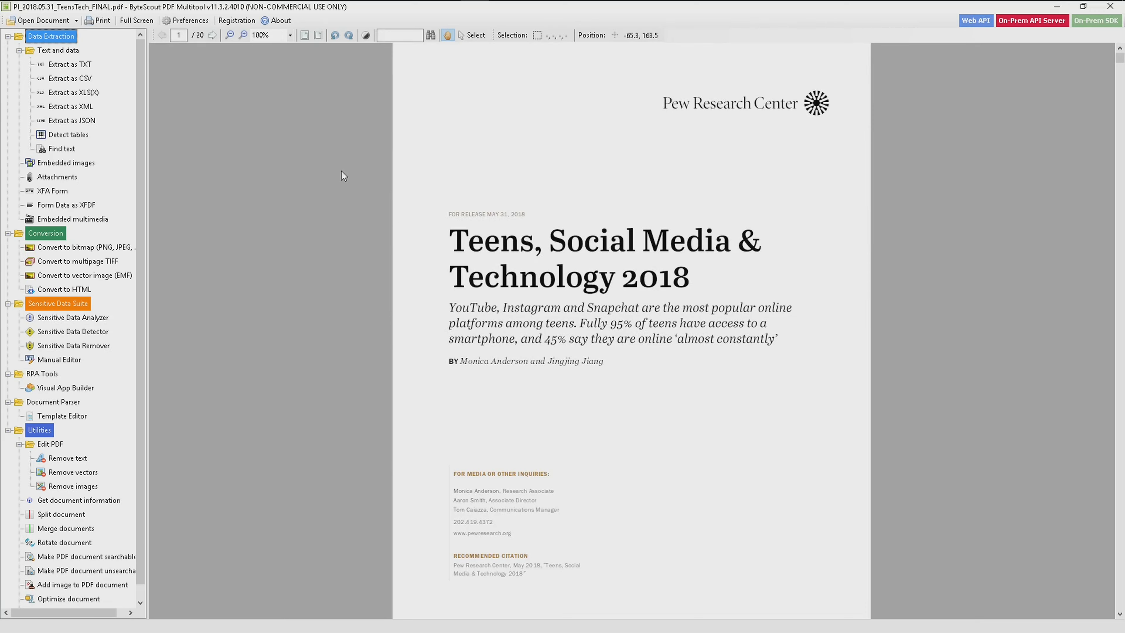
scroll(622, 192, down, 1)
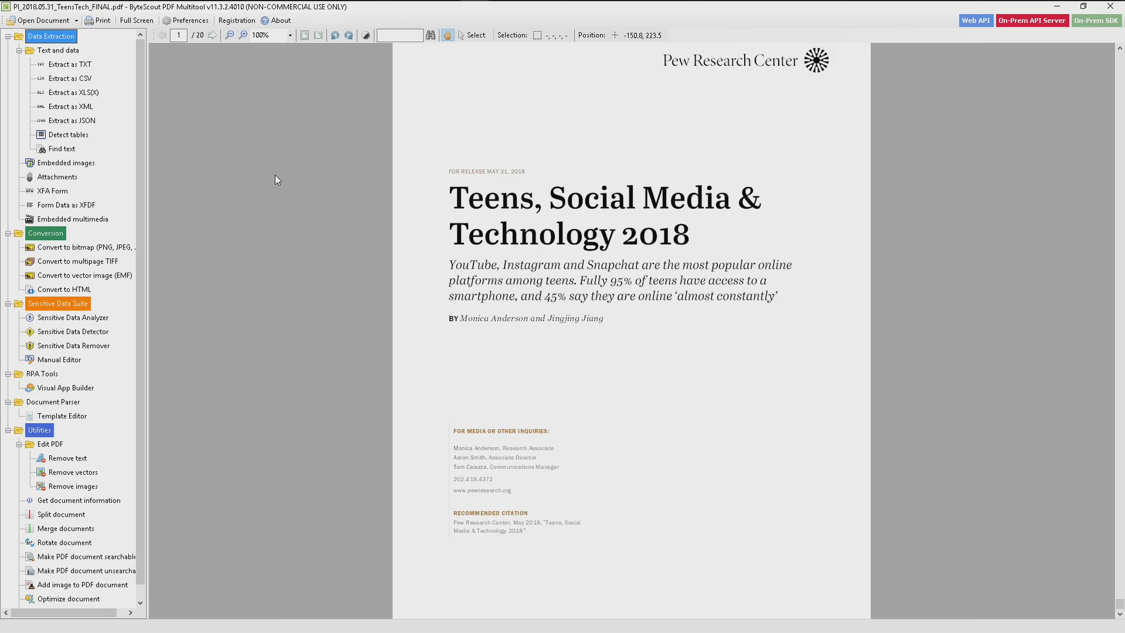
click(214, 35)
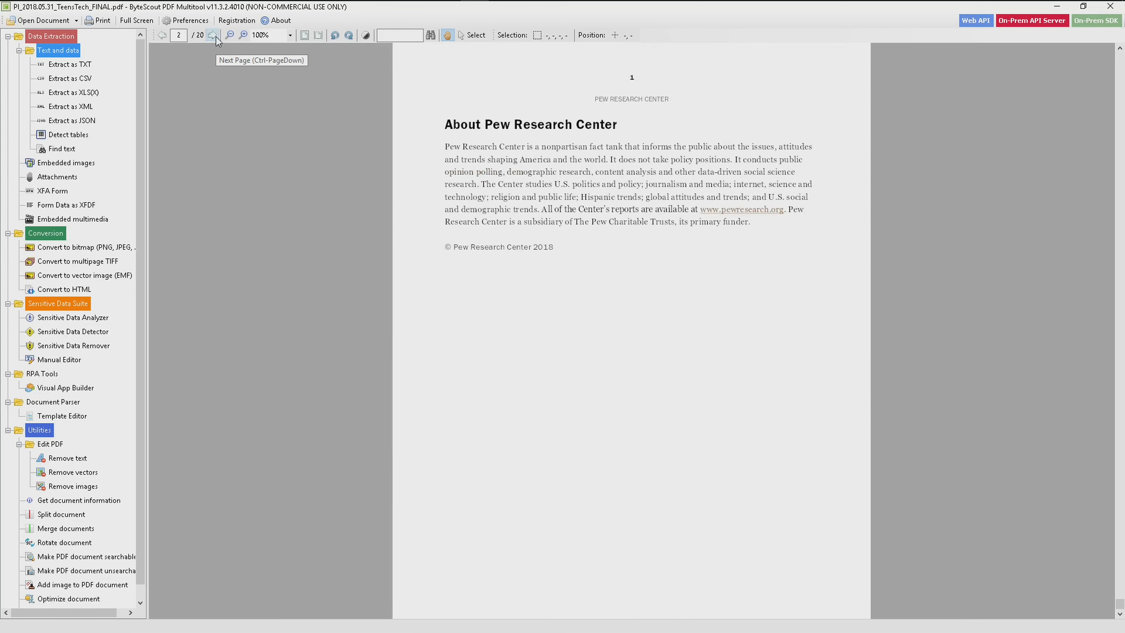
click(212, 37)
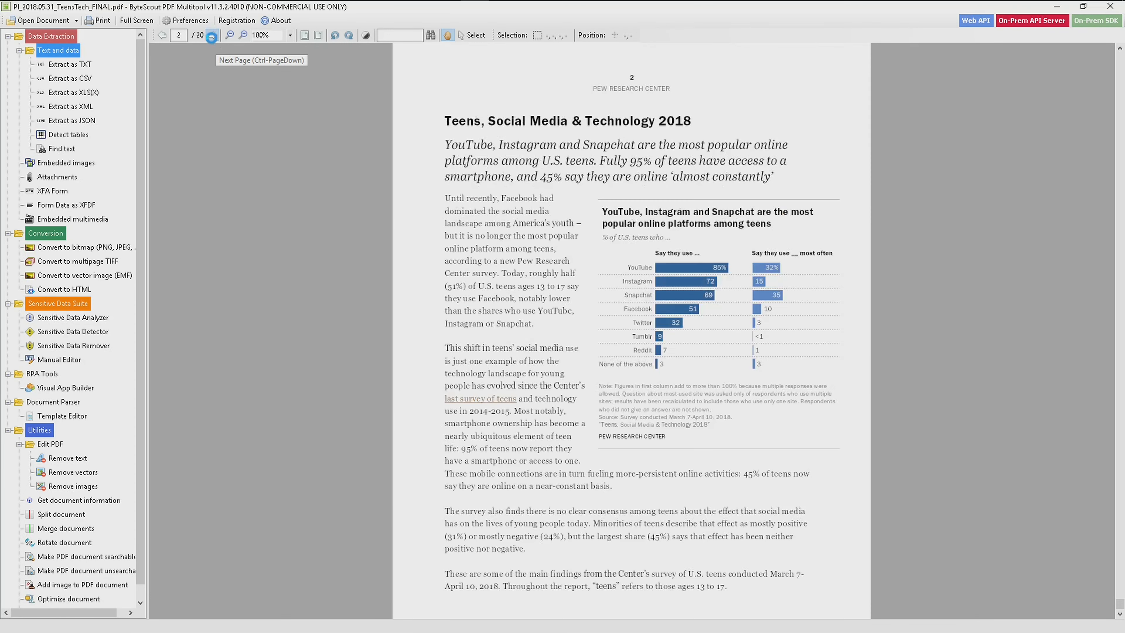
click(212, 37)
click(212, 37)
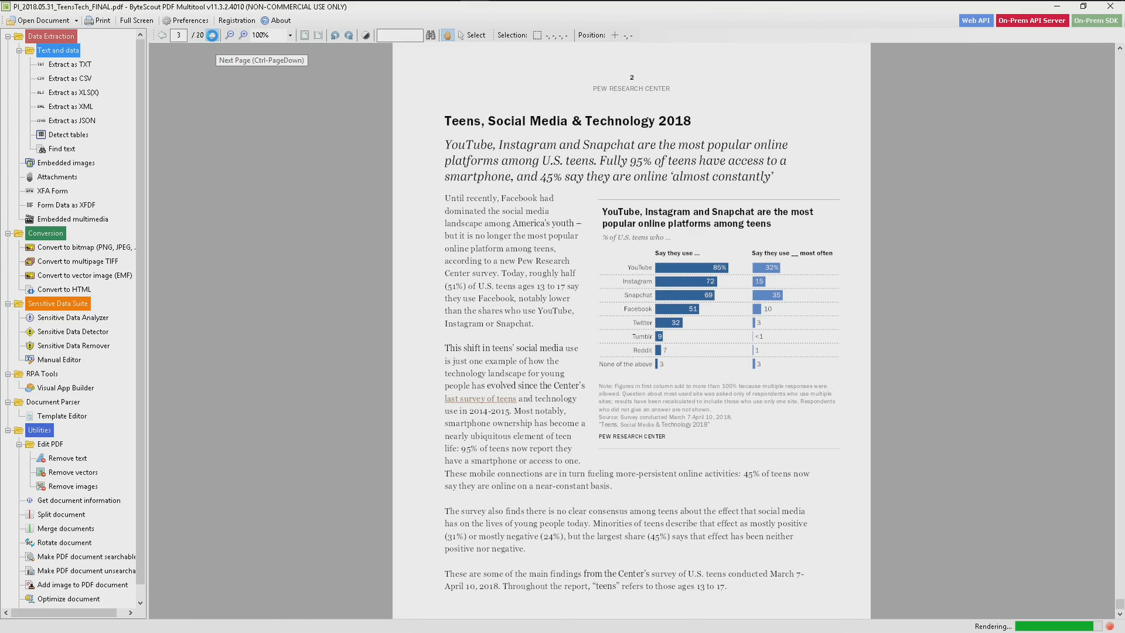
click(213, 36)
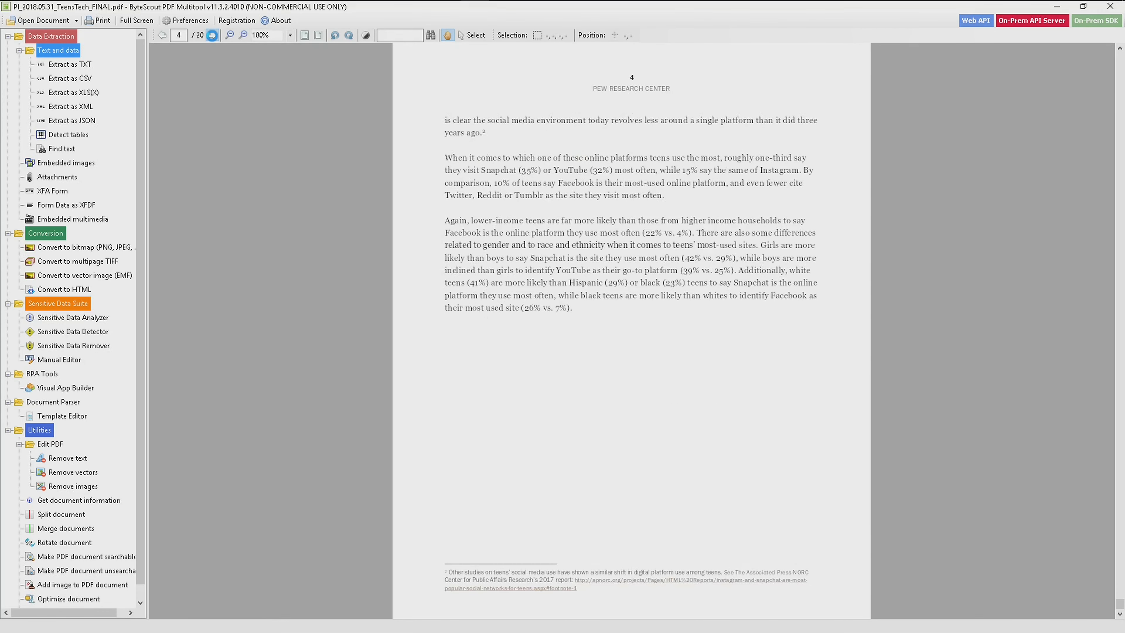
click(213, 37)
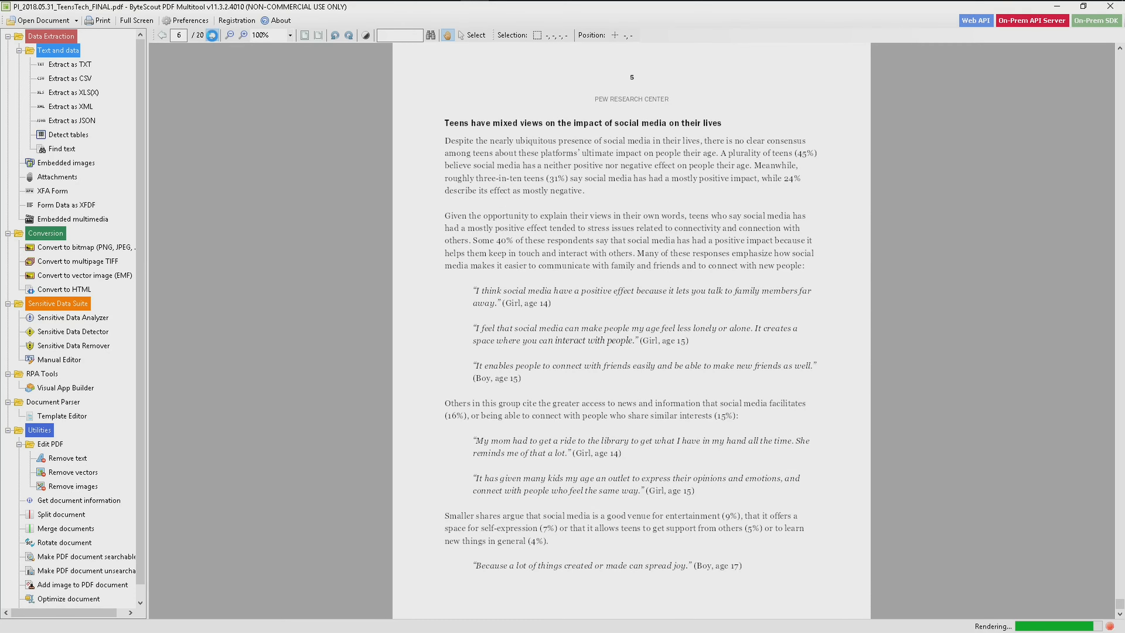
click(213, 37)
click(213, 36)
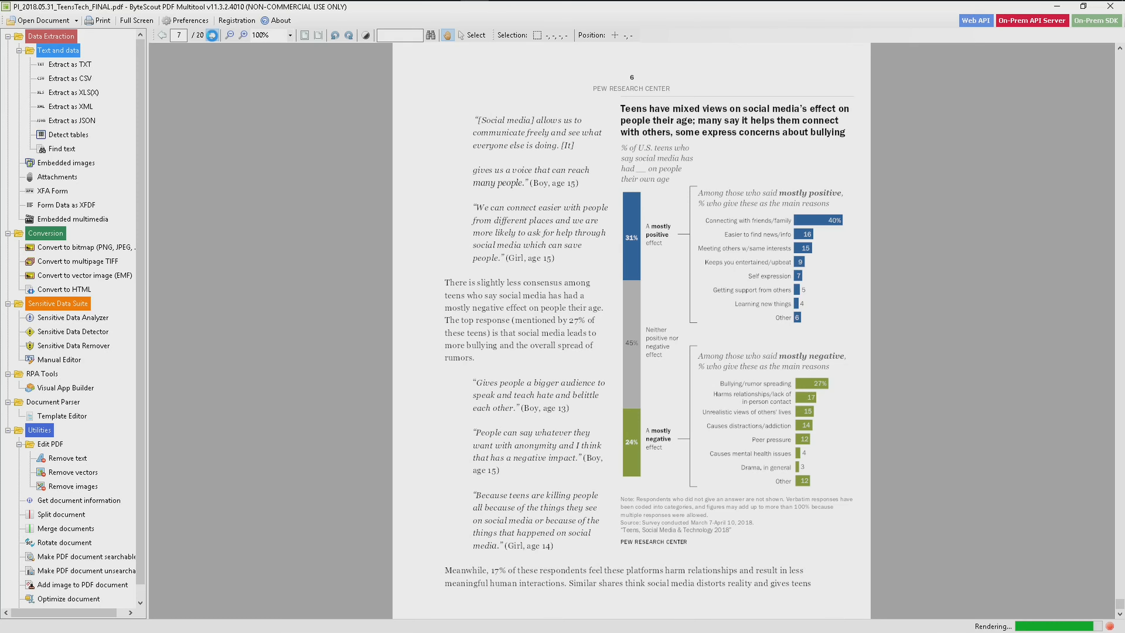
click(213, 35)
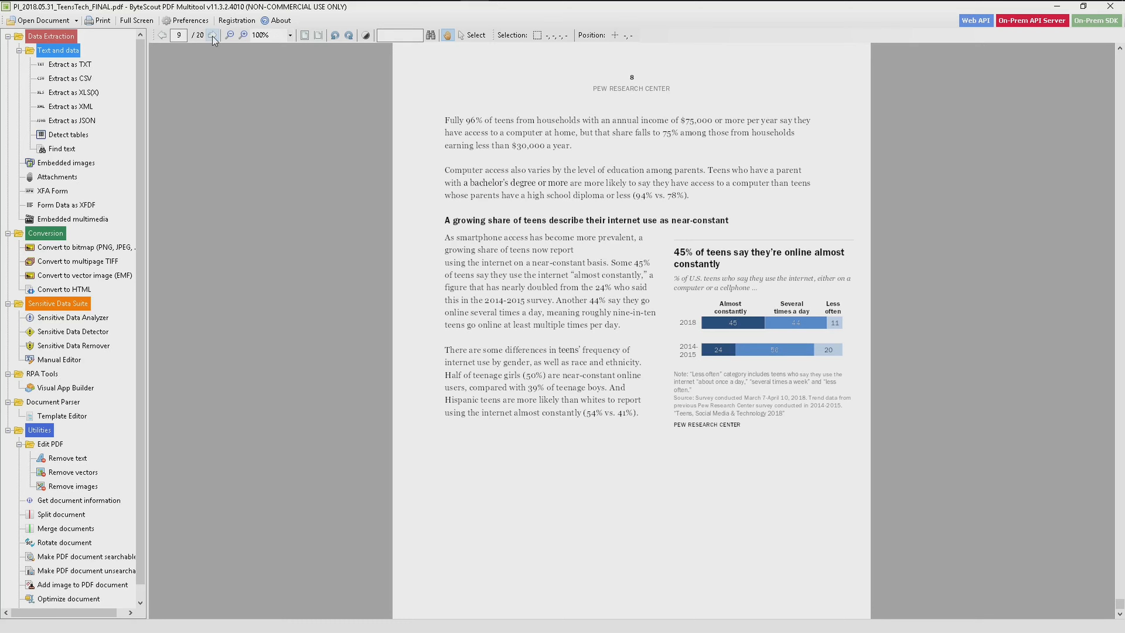
click(213, 36)
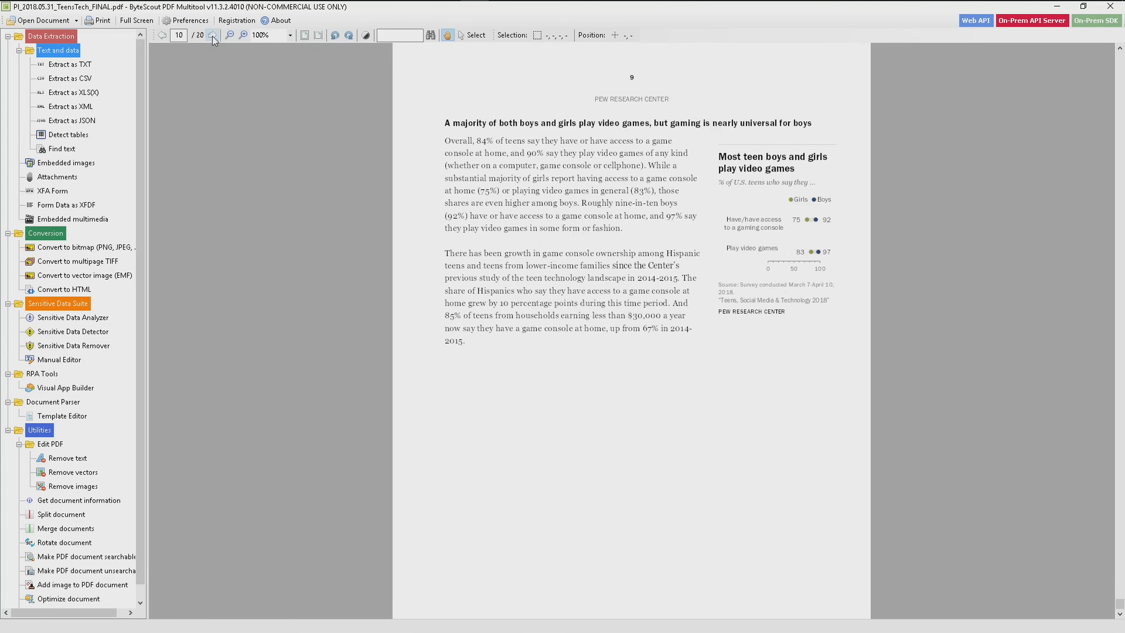
click(213, 36)
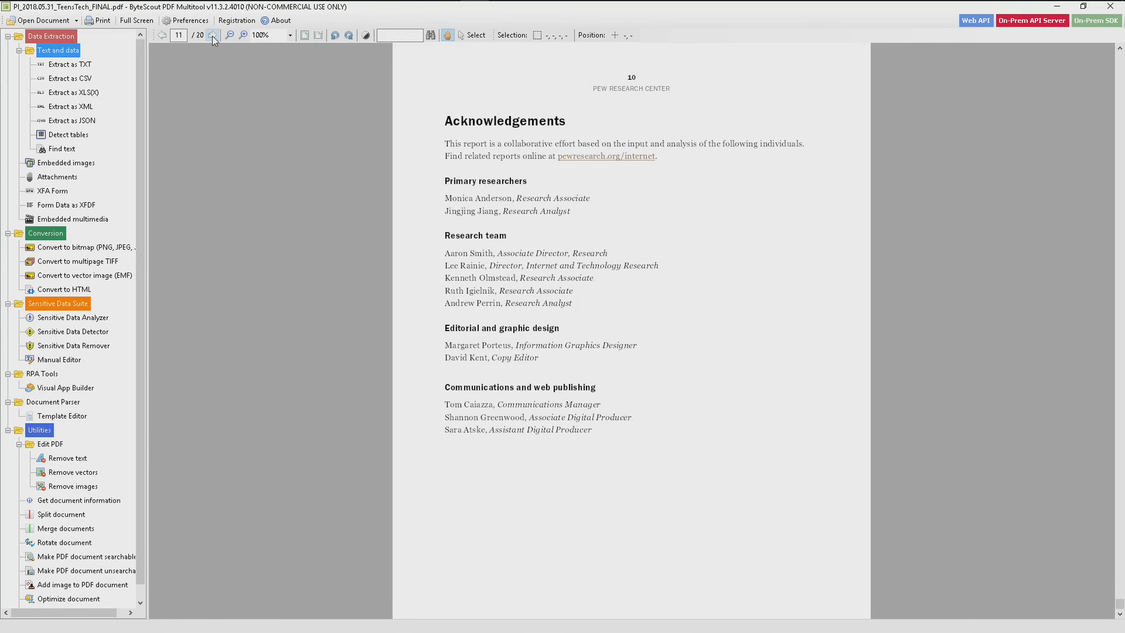
click(213, 36)
click(213, 36)
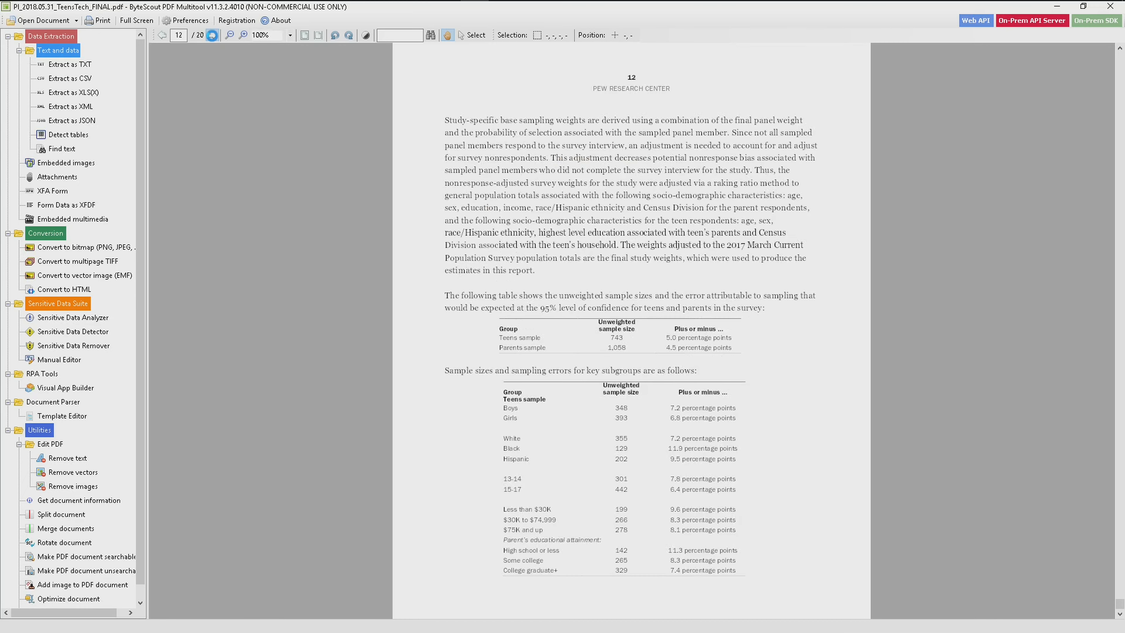
click(212, 36)
click(212, 36)
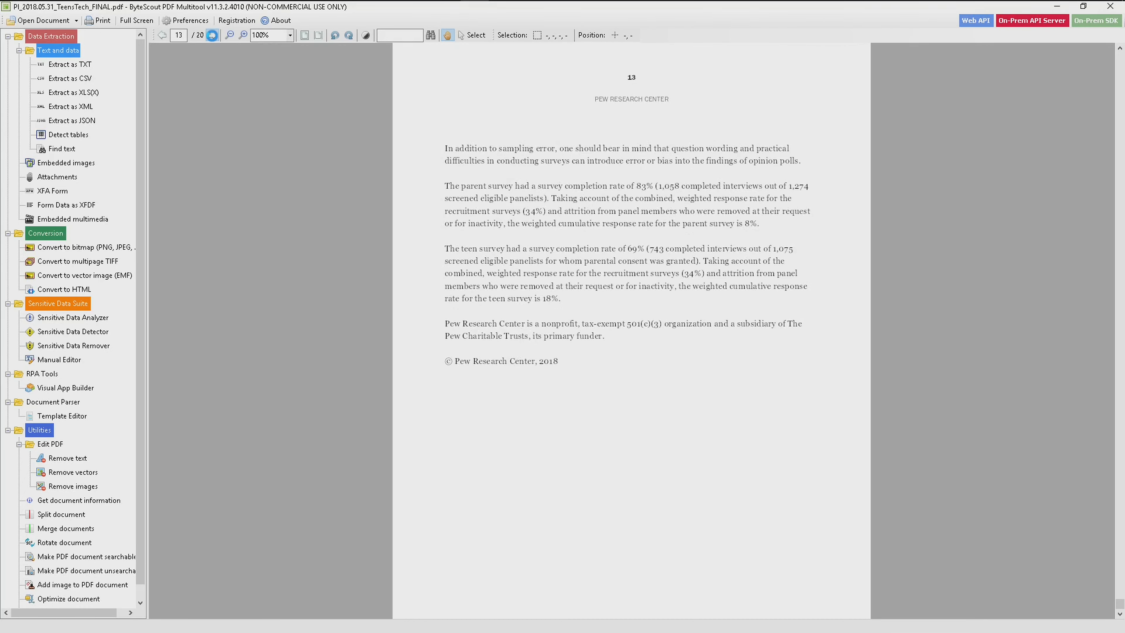
click(213, 36)
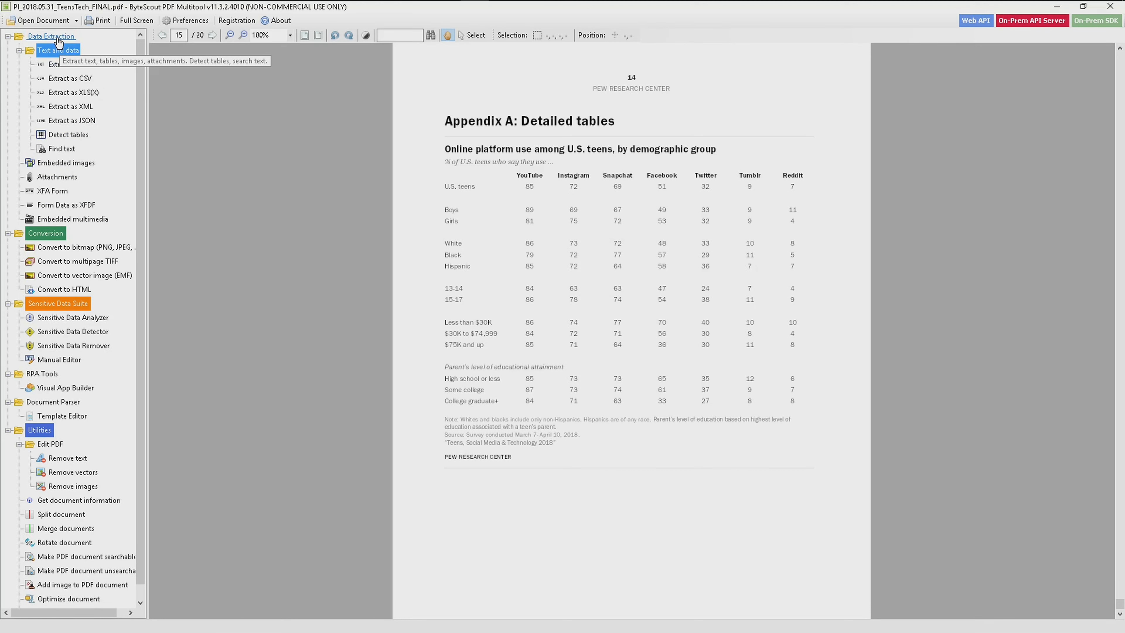
Detect the table on page 15 using the Content Groups And Borders table detection mode.
click(66, 136)
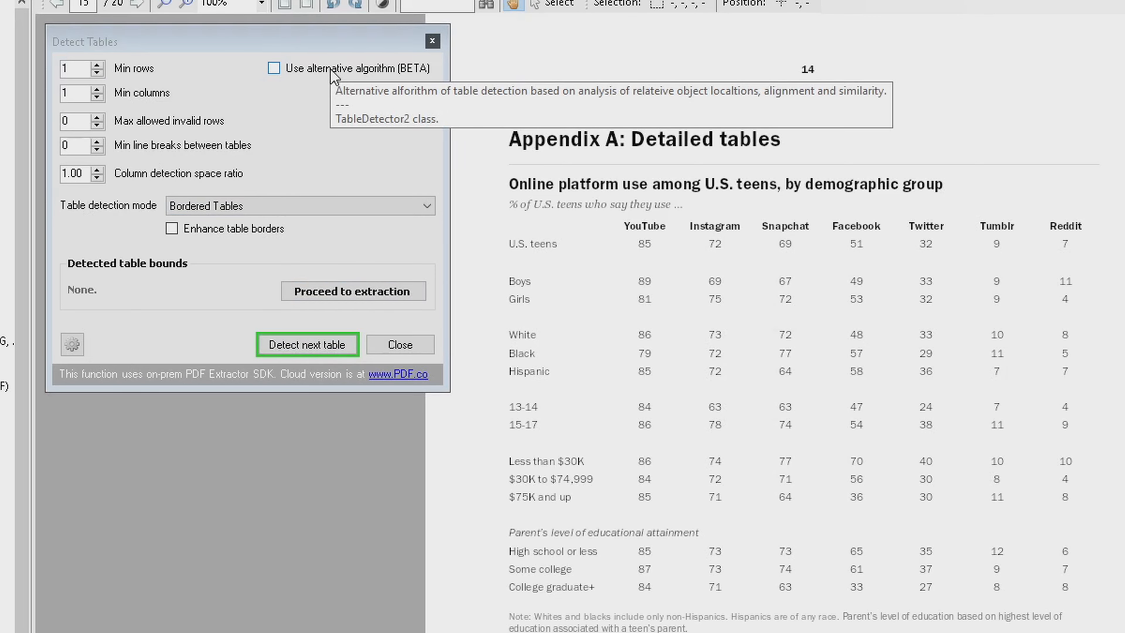
click(261, 213)
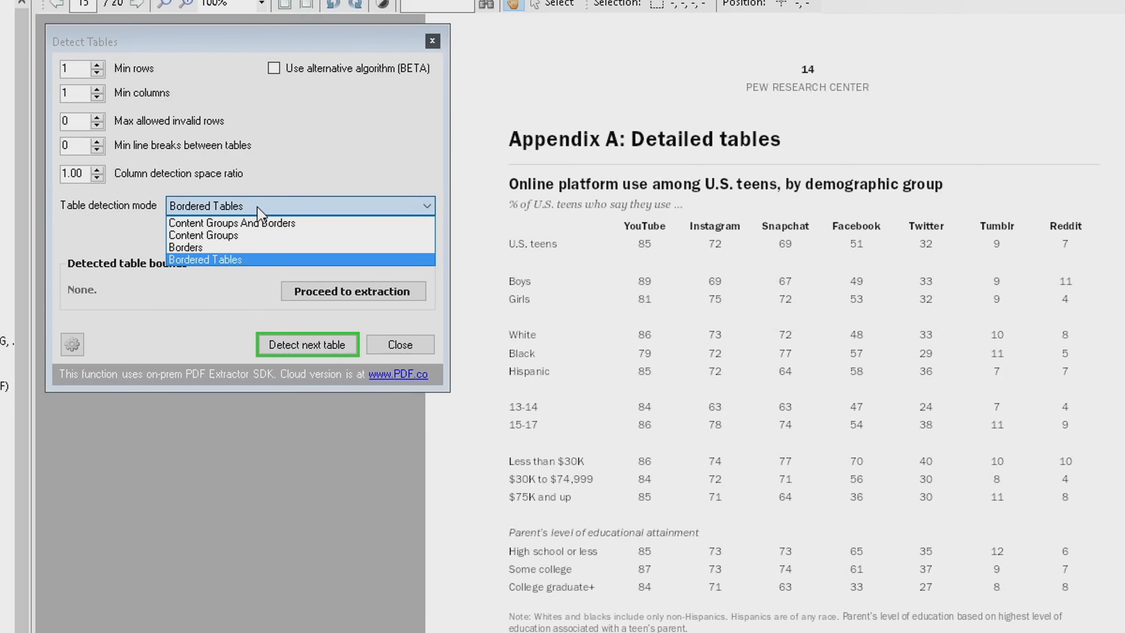
click(262, 223)
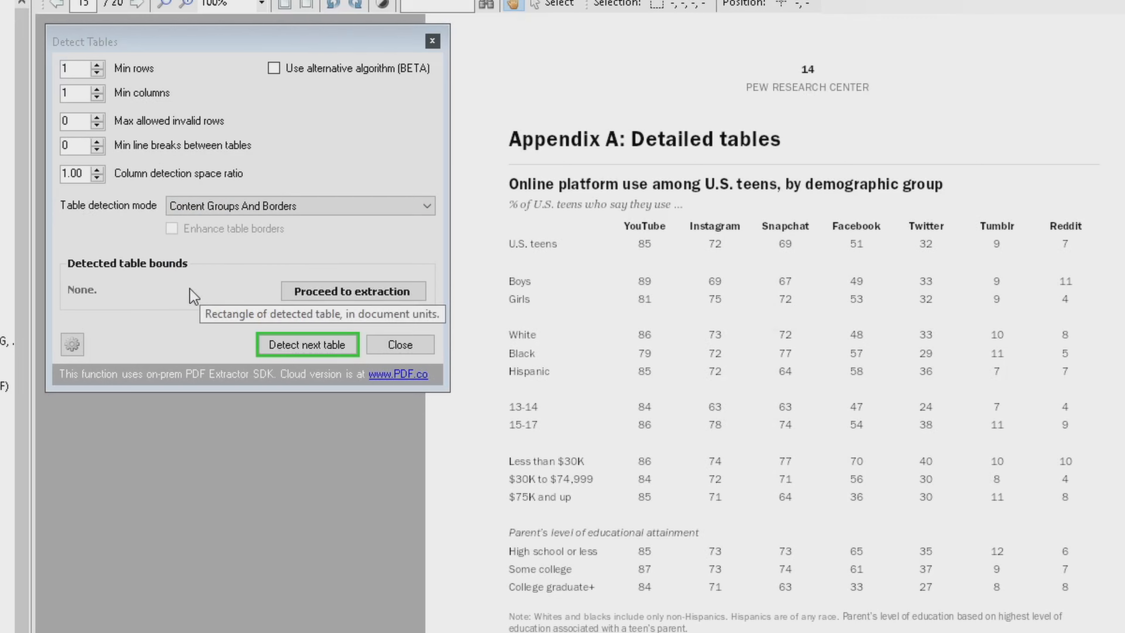
click(303, 349)
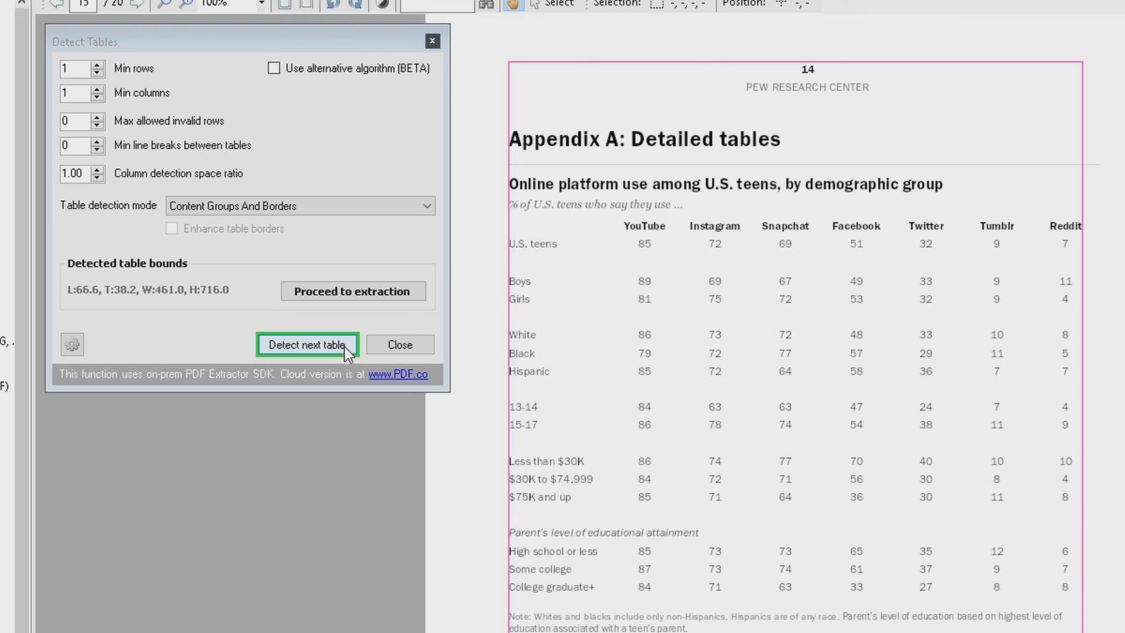
Extract the current page as CSV with OCR mode Auto and save it to the Desktop under the suggested file name.
click(345, 294)
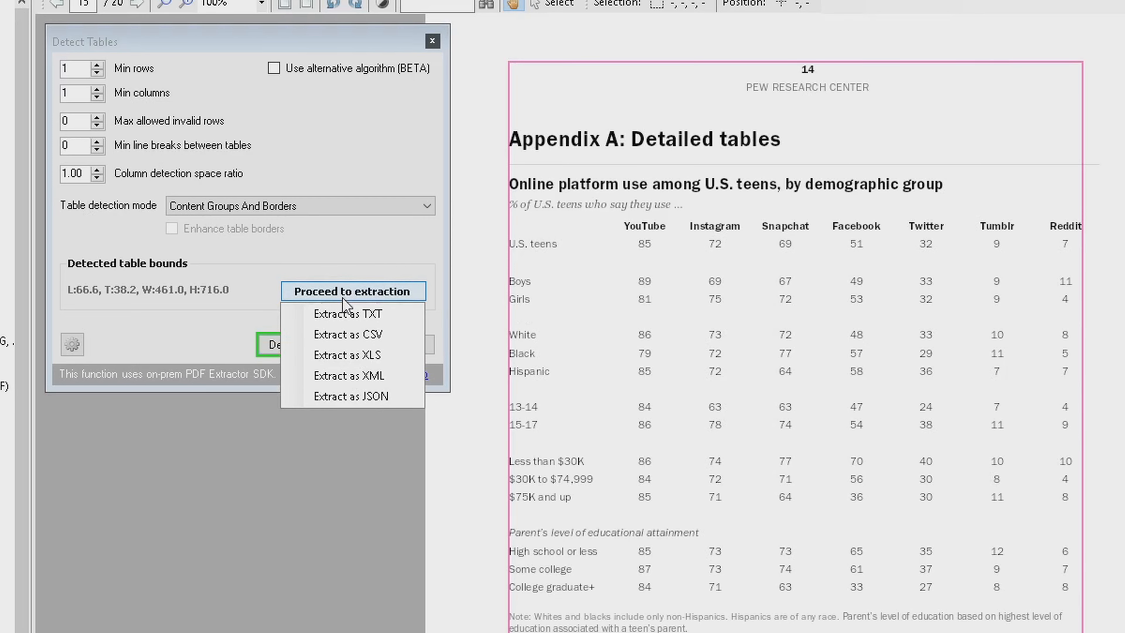
click(359, 335)
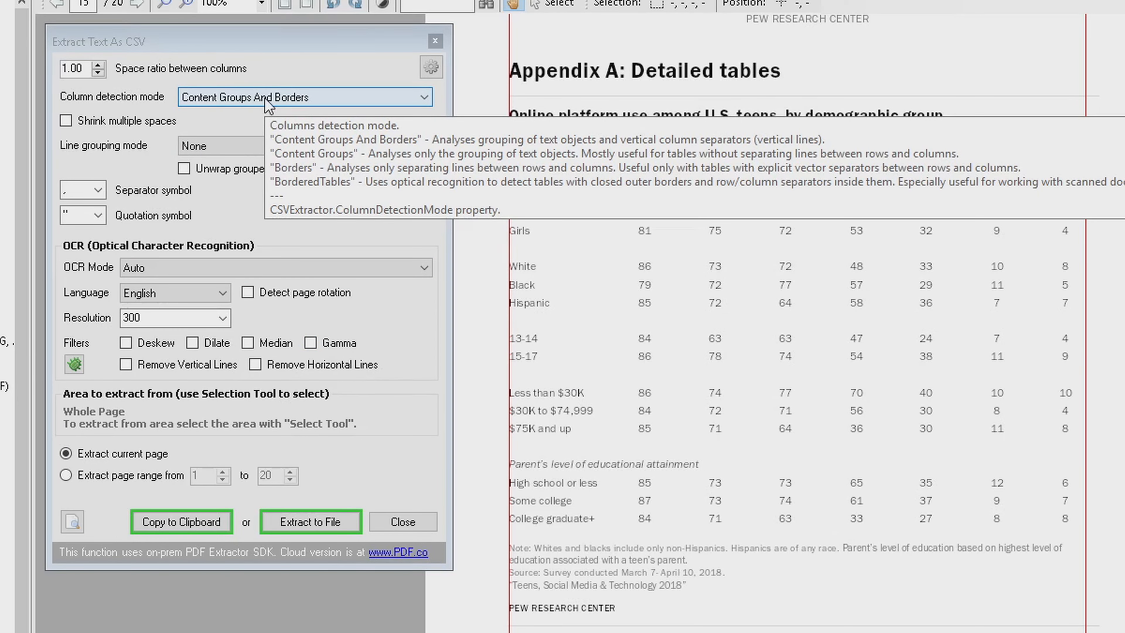
click(231, 267)
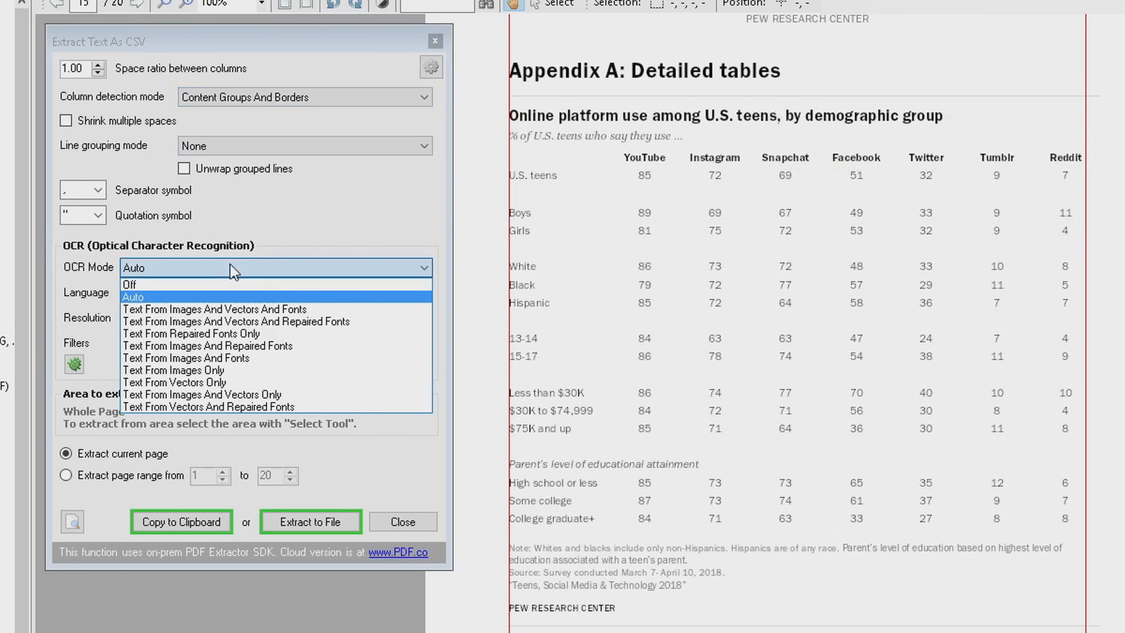
click(233, 269)
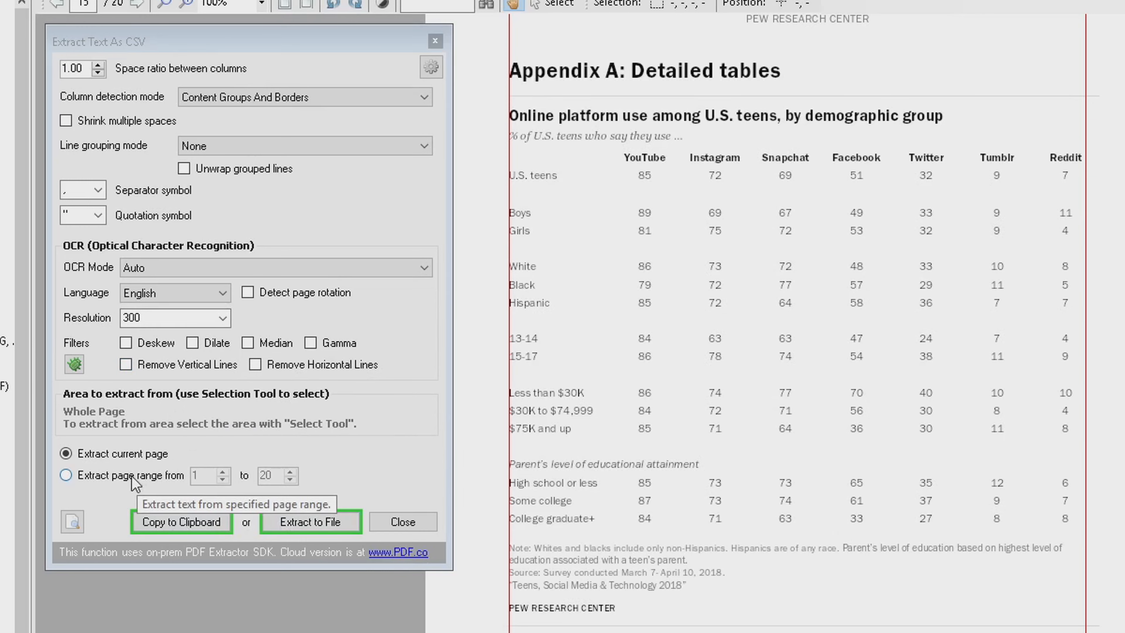
click(311, 522)
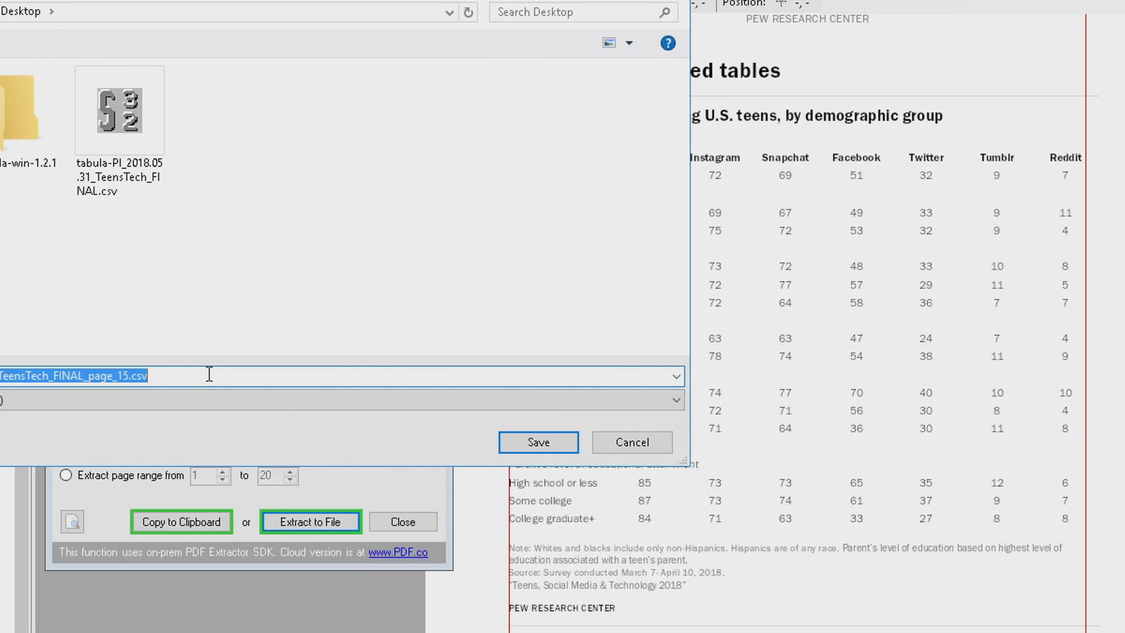
click(540, 445)
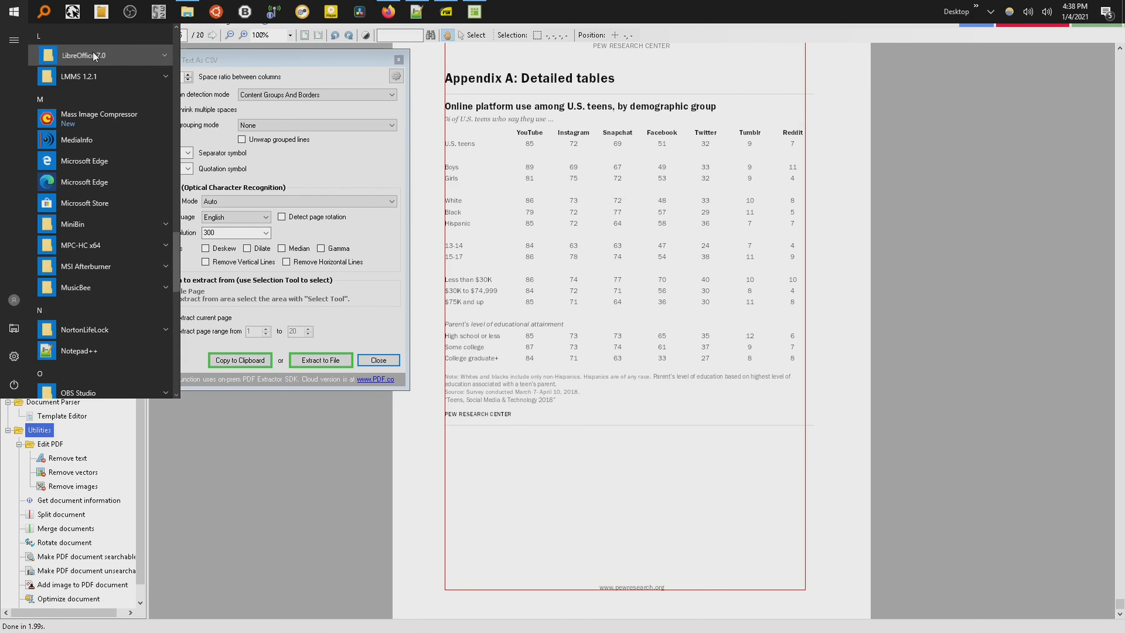
Start LibreOffice in Safe Mode and remove the tabula file from its recent files.
click(93, 52)
click(95, 97)
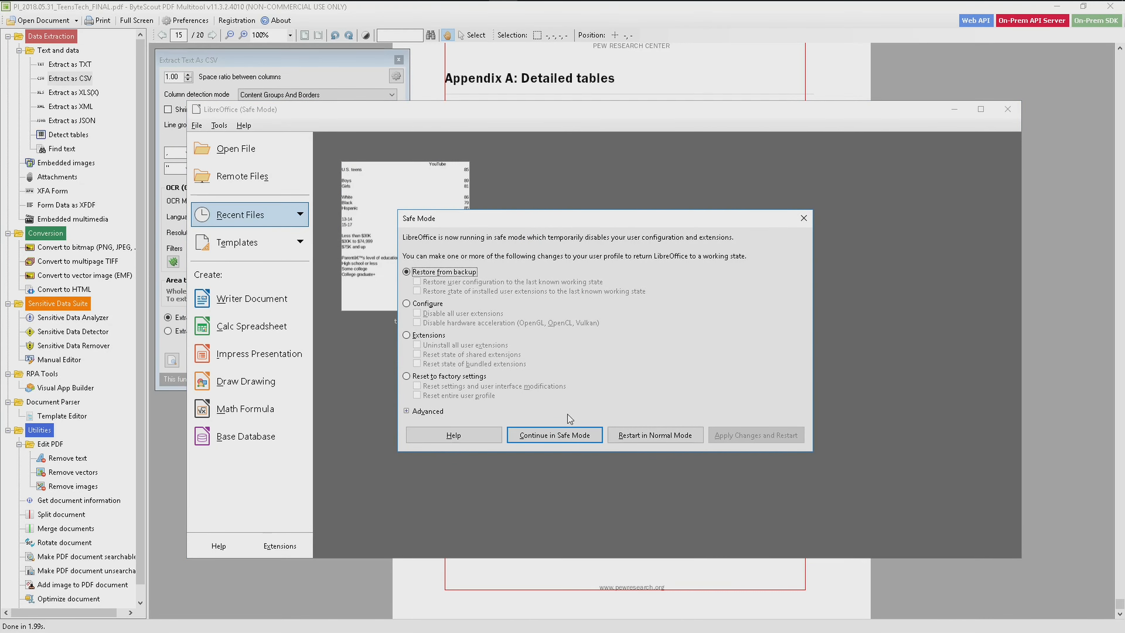
click(572, 434)
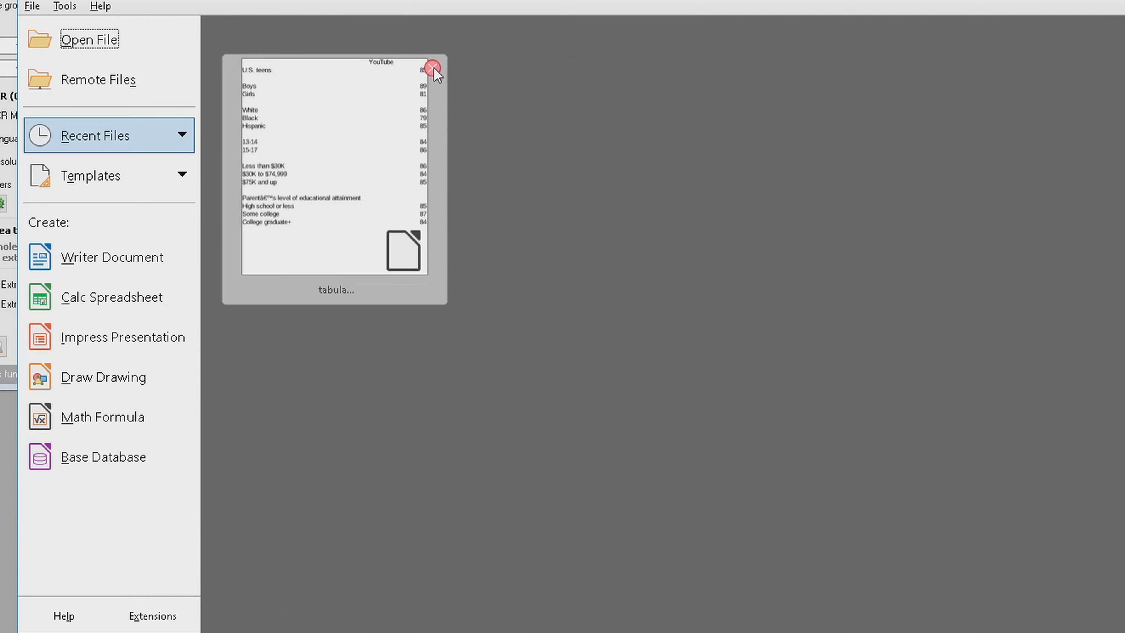
click(472, 168)
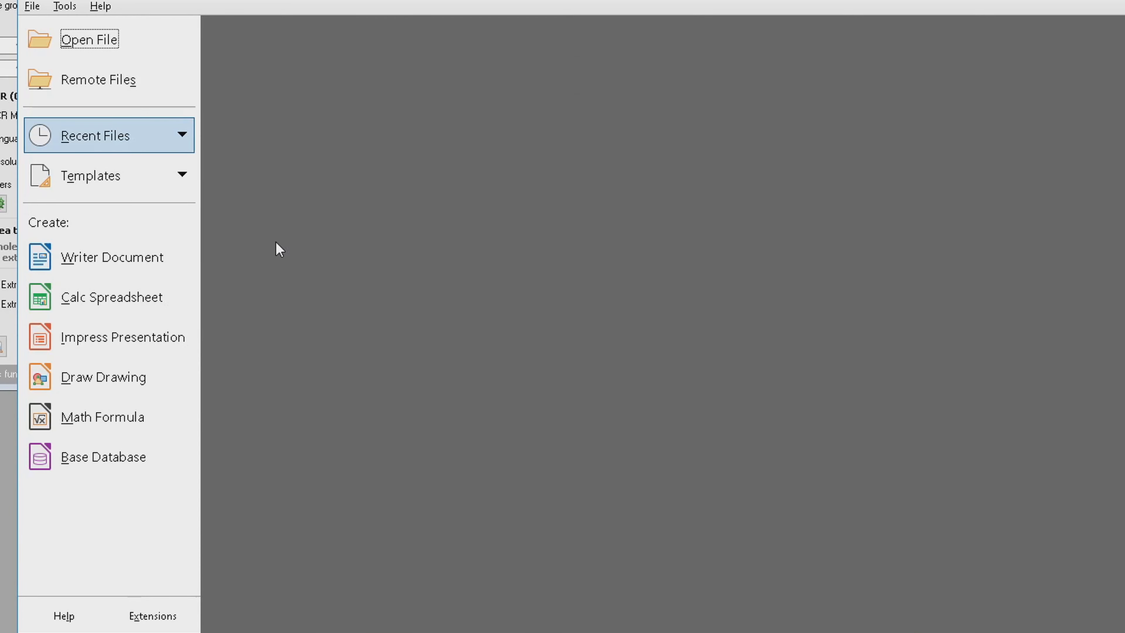
From a new Calc spreadsheet, import PI_2018.05.31_TeensTech_FINAL_page_15.csv from the Desktop as Unicode (UTF-8), separated by tab, comma and semicolon.
click(119, 297)
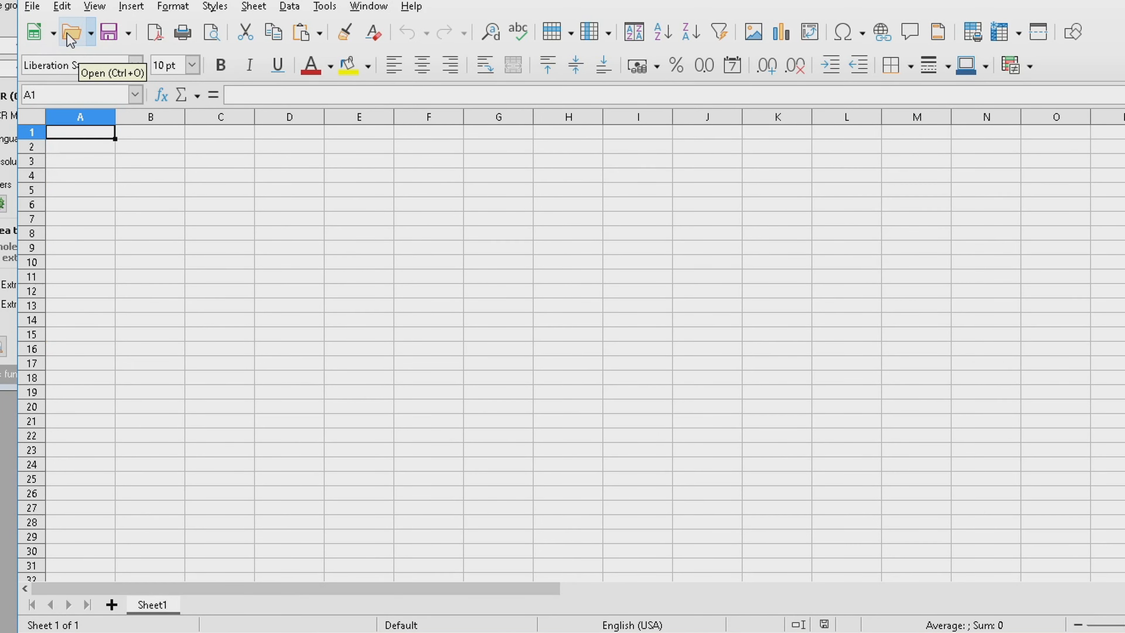
click(70, 33)
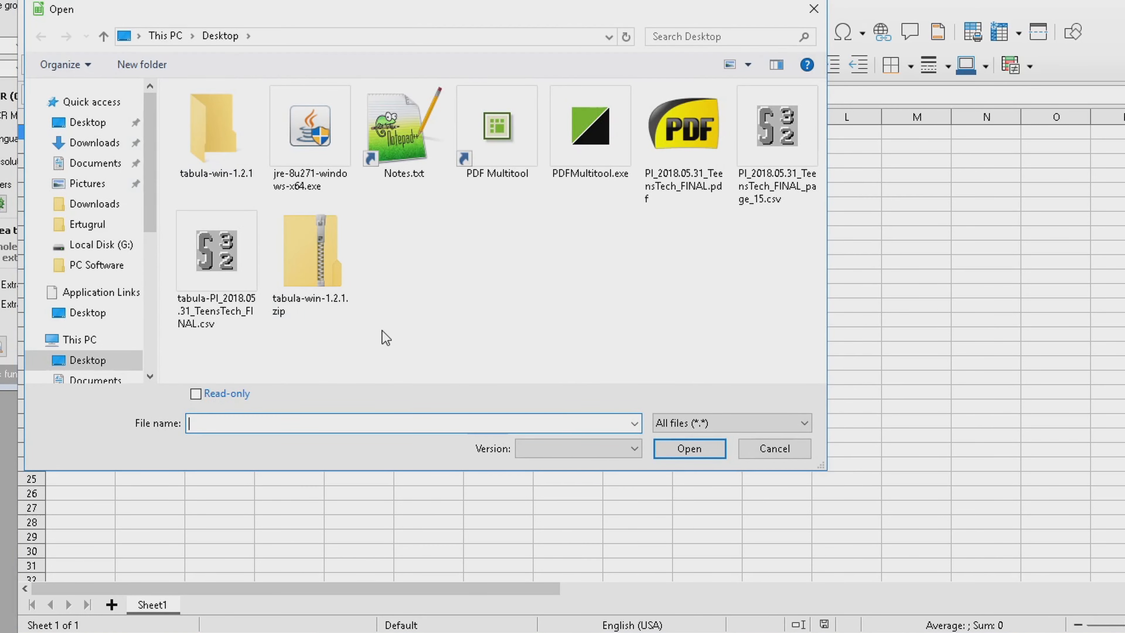
double_click(770, 149)
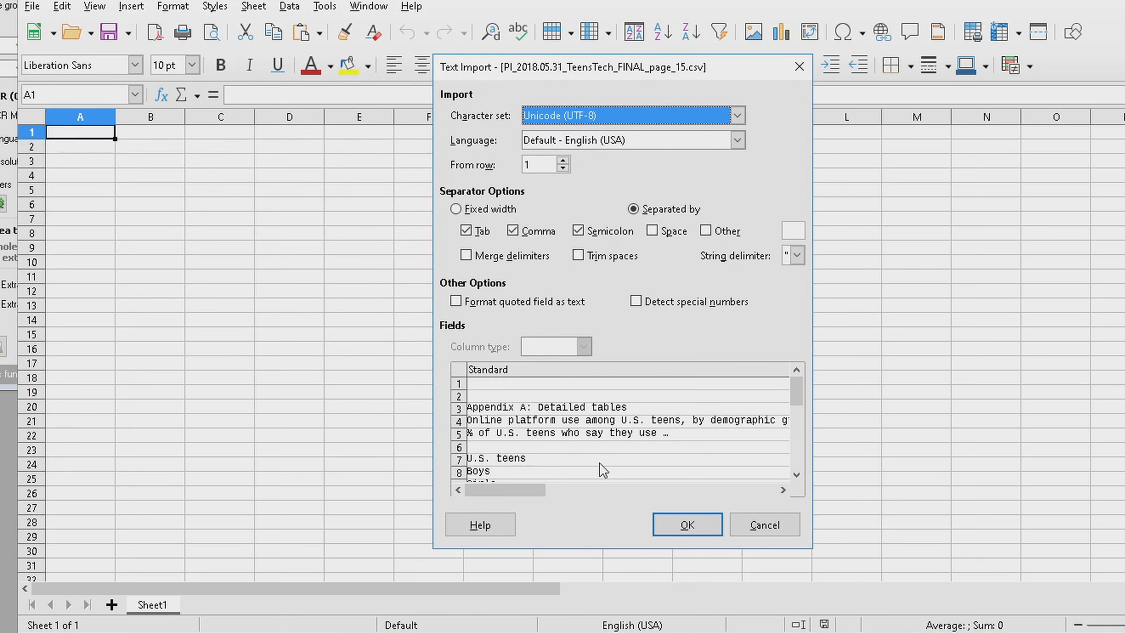
mouse_move(510, 490)
mouse_down()
mouse_move(752, 487)
mouse_move(487, 490)
mouse_up()
drag(796, 395, 799, 465)
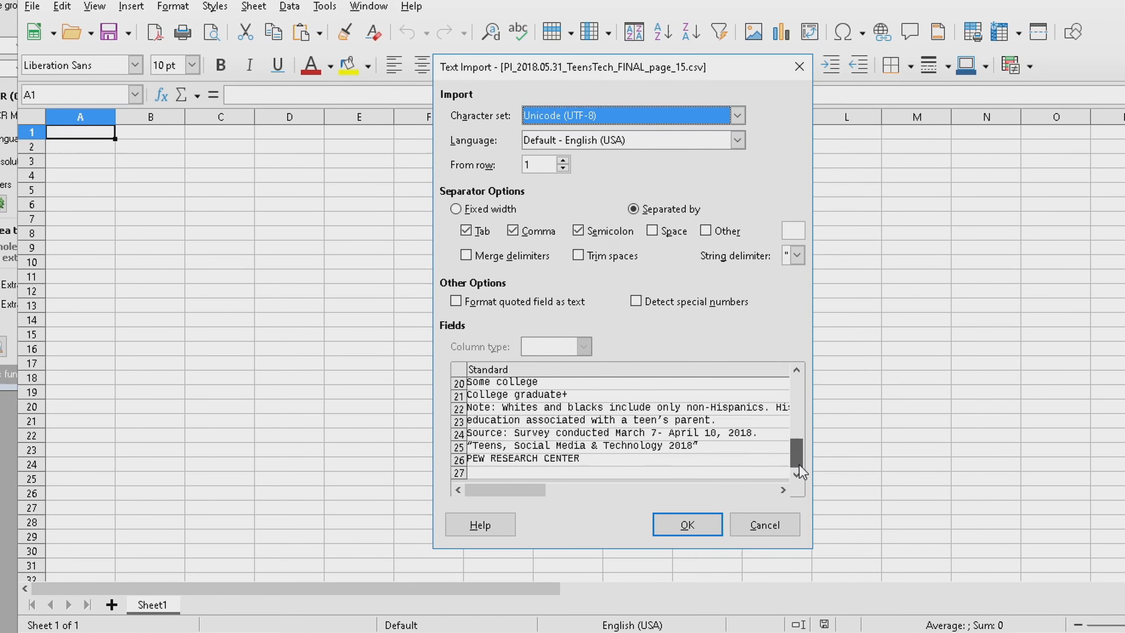
click(682, 527)
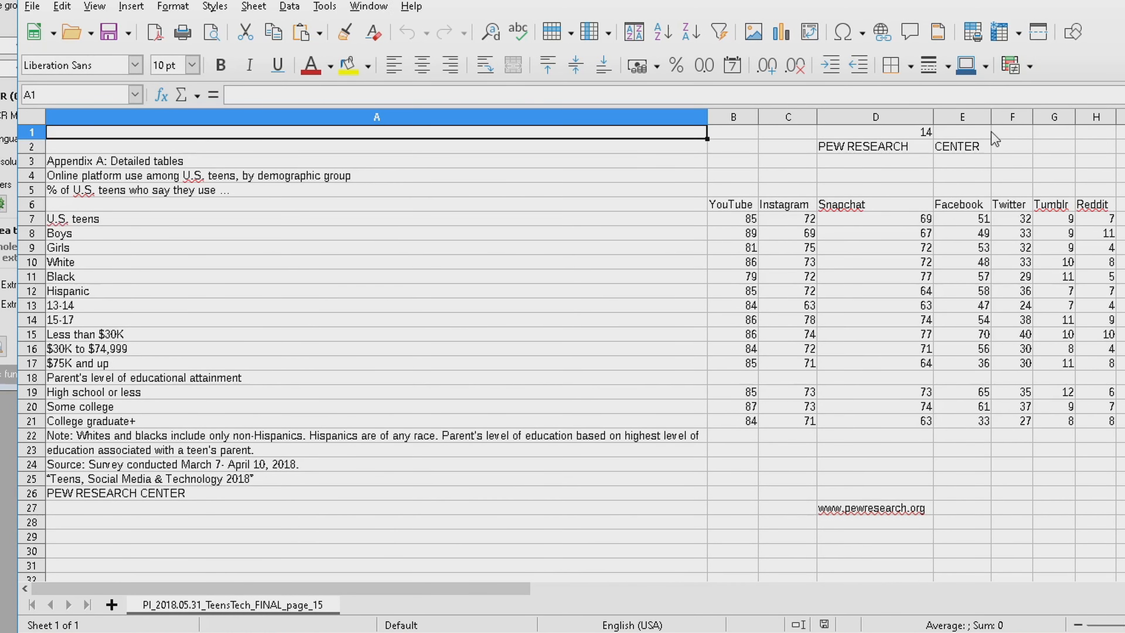
Examine the imported table, checking that the platform columns from YouTube to Reddit hold each demographic group's values in separate cells.
scroll(451, 425, down, 2)
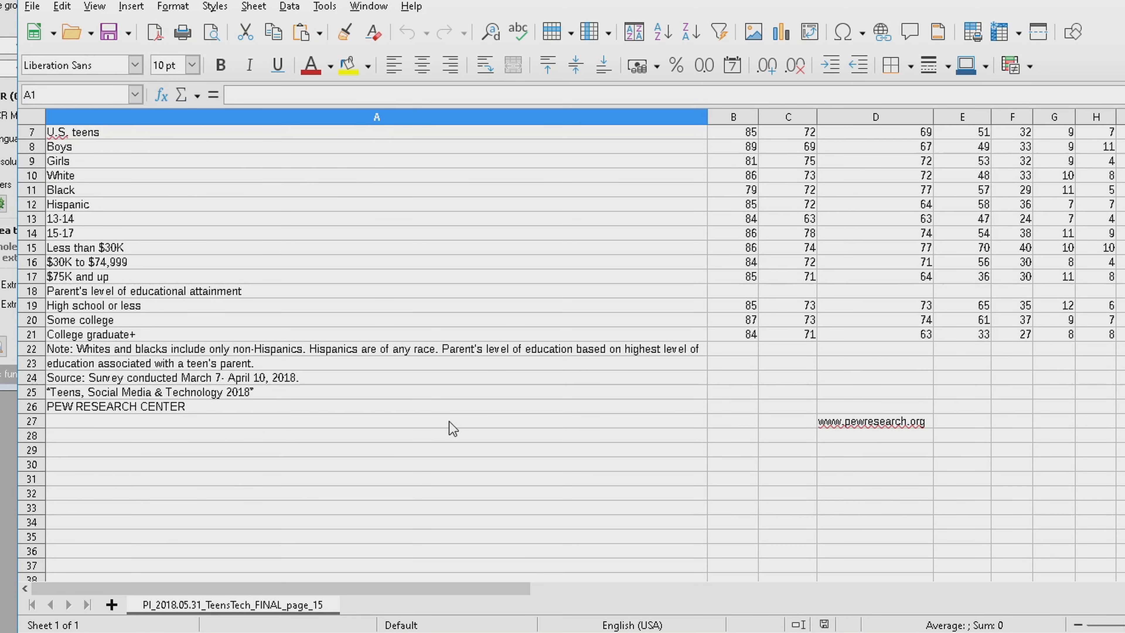
scroll(451, 424, up, 2)
click(746, 231)
click(745, 264)
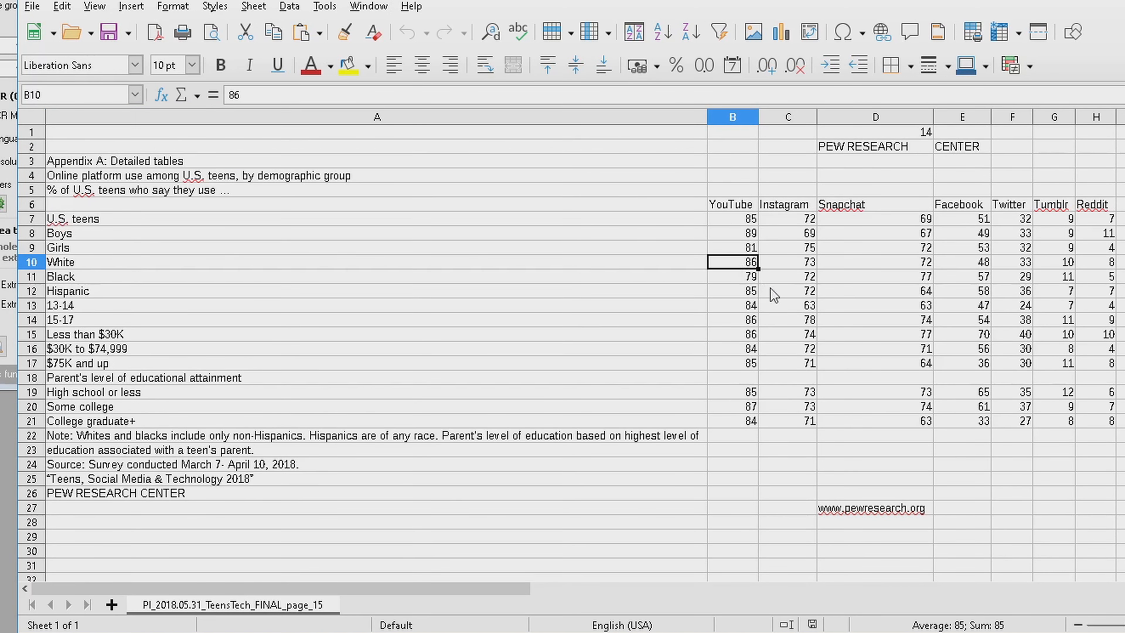
click(827, 297)
click(959, 355)
click(1062, 323)
click(1094, 250)
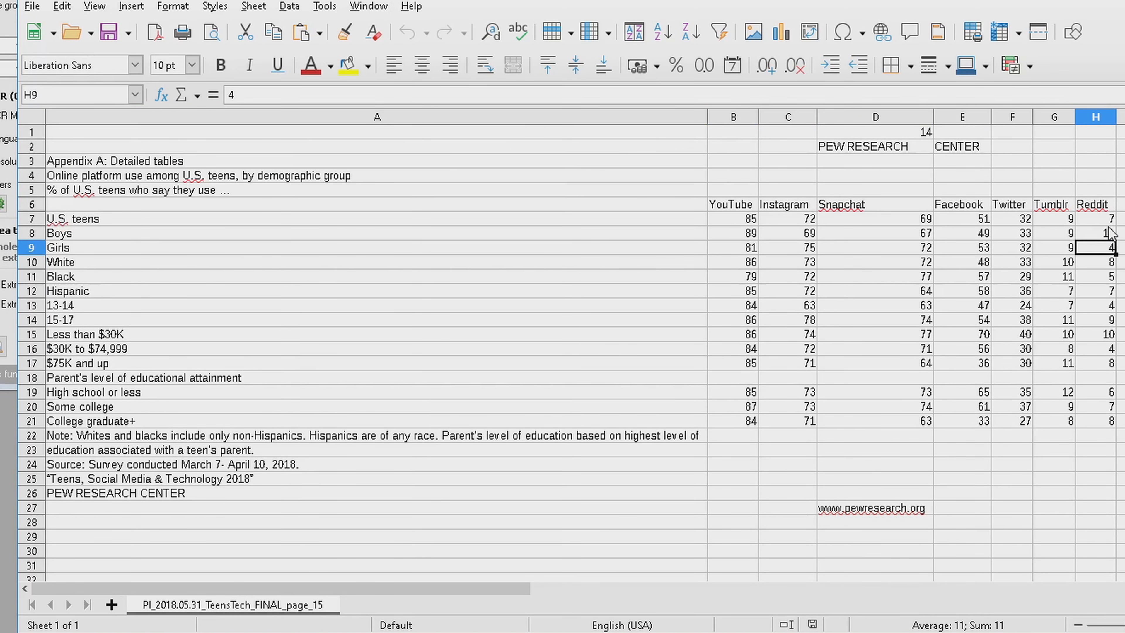
click(1108, 230)
click(1107, 291)
click(1091, 348)
click(902, 393)
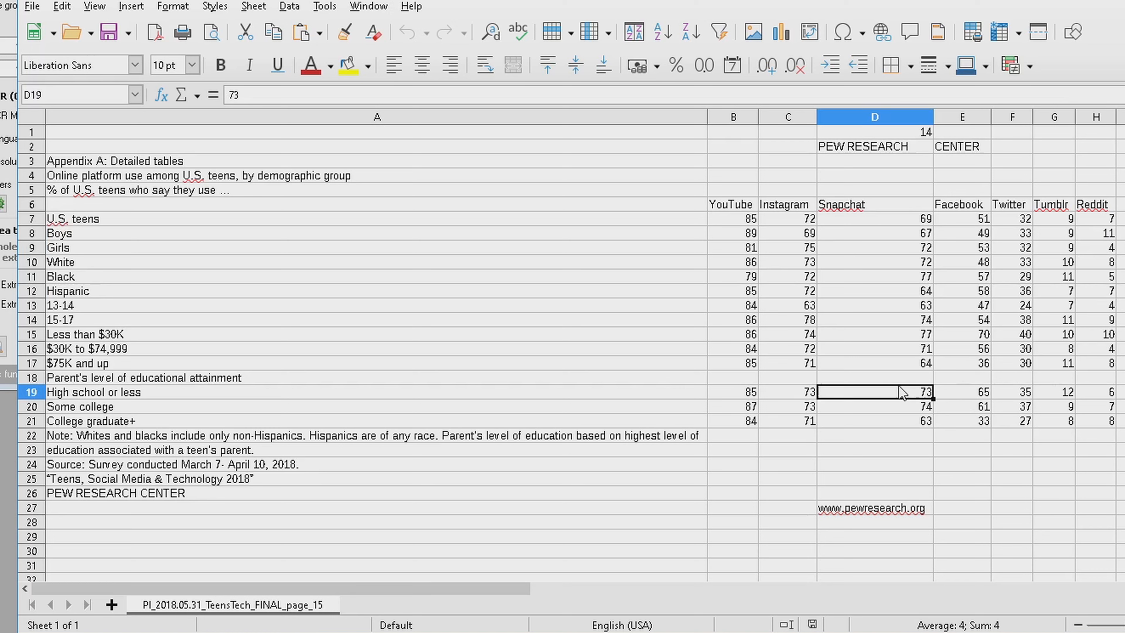
click(793, 291)
click(733, 277)
click(739, 220)
click(822, 254)
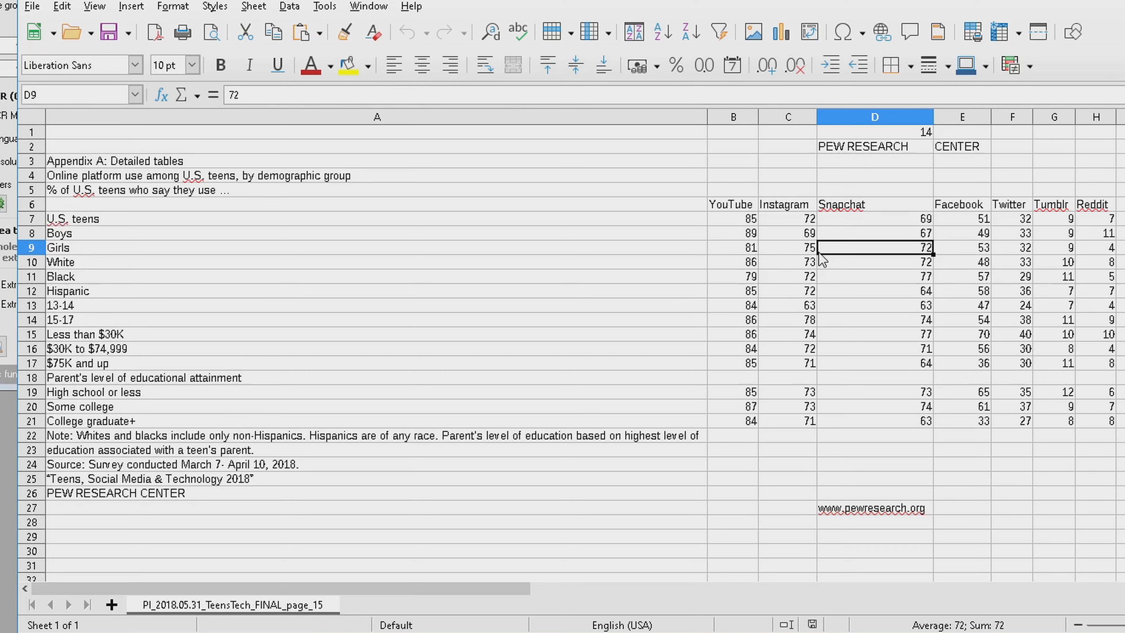
click(735, 279)
click(783, 266)
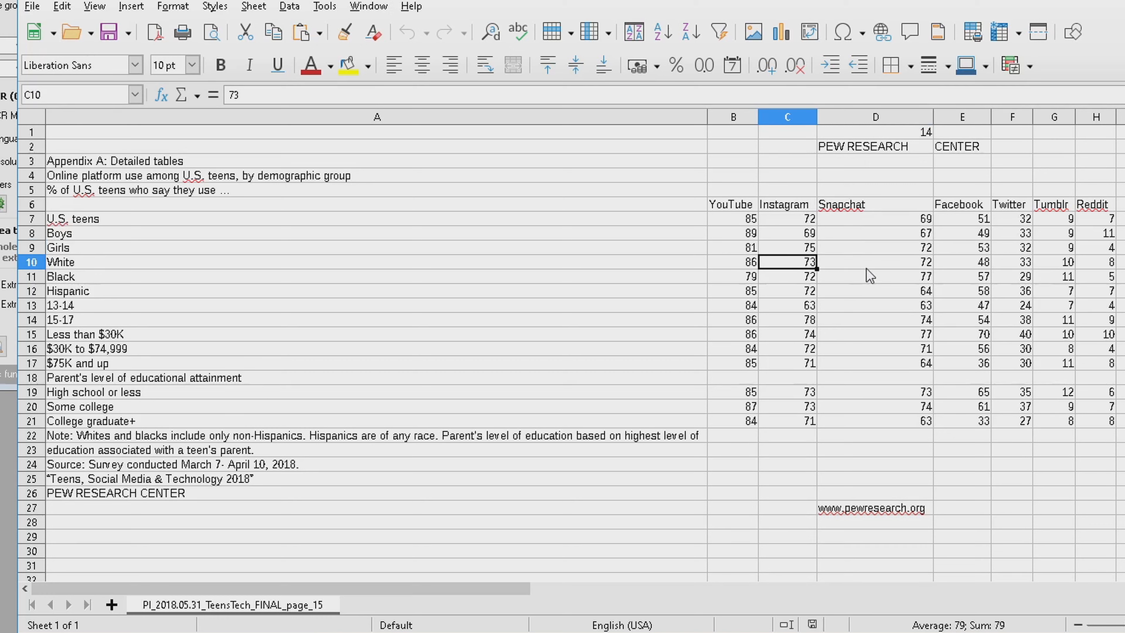
click(867, 267)
click(922, 279)
click(989, 279)
click(1045, 276)
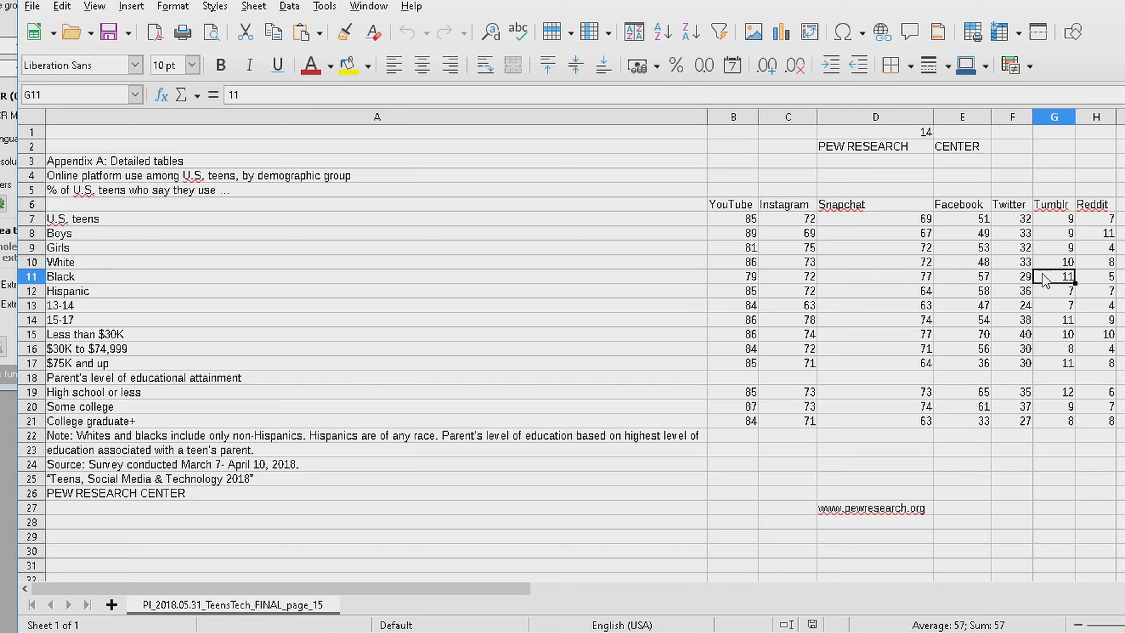
click(1096, 275)
click(1098, 238)
click(1009, 224)
click(887, 235)
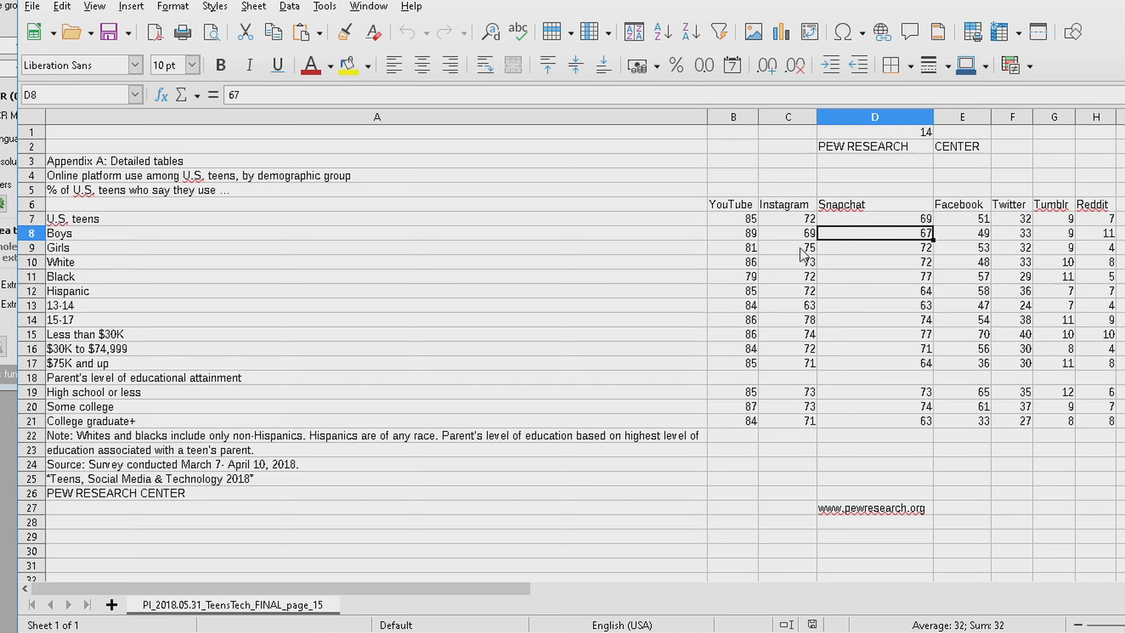
click(802, 249)
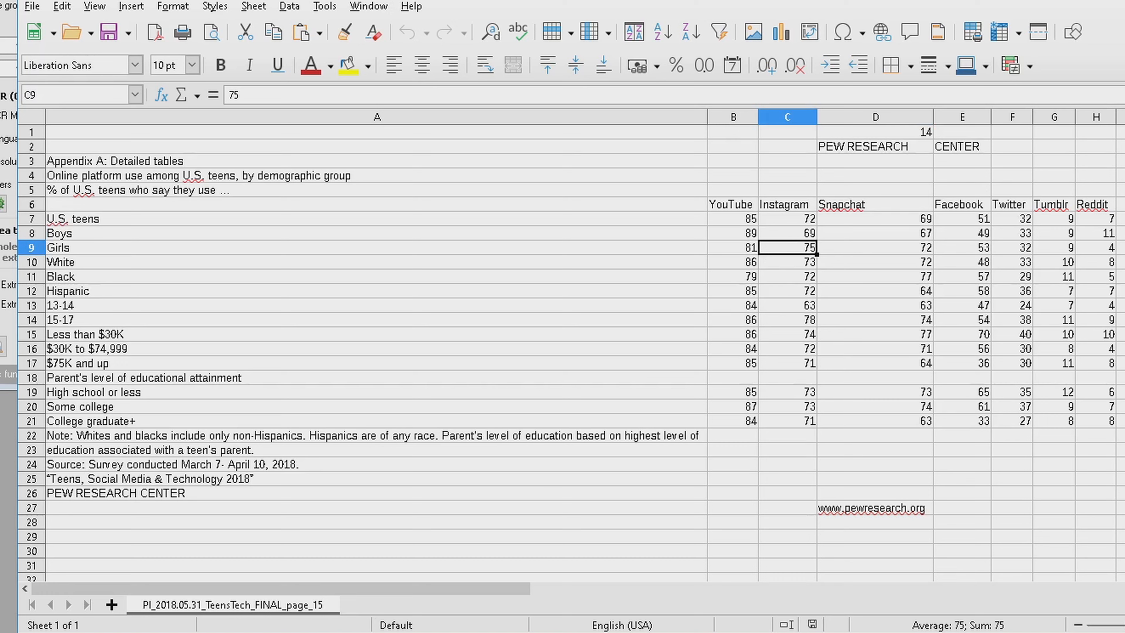
Save the spreadsheet to the Desktop as PI_2018.05.31_TeensTech_FINAL_page_15.xlsx, keeping the Excel 2007–365 format.
click(109, 32)
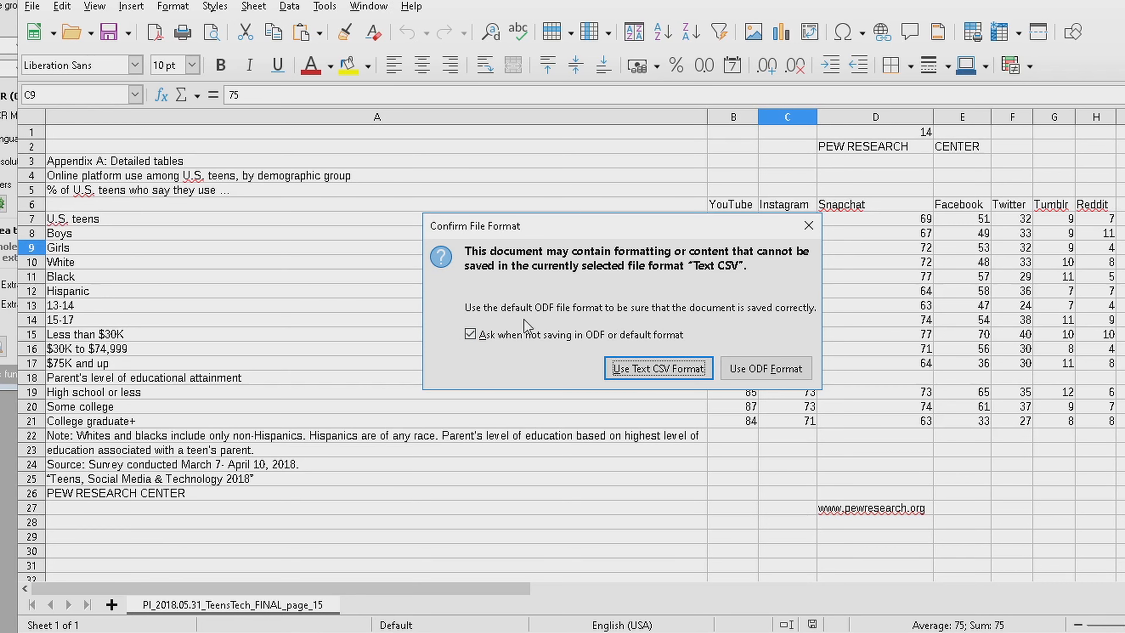
click(759, 370)
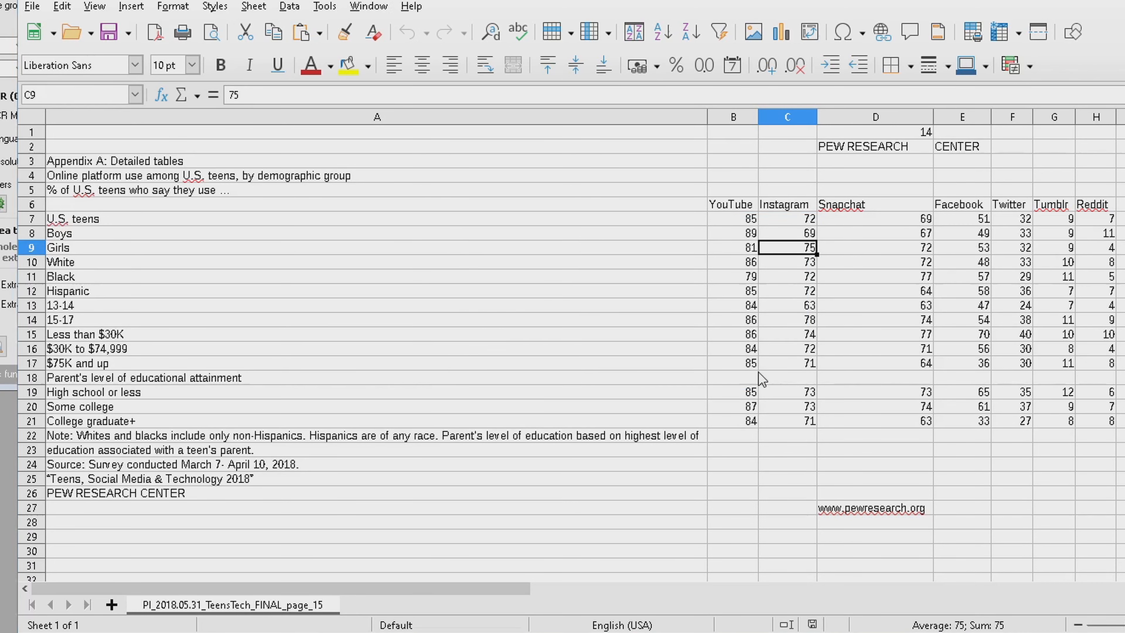
click(396, 389)
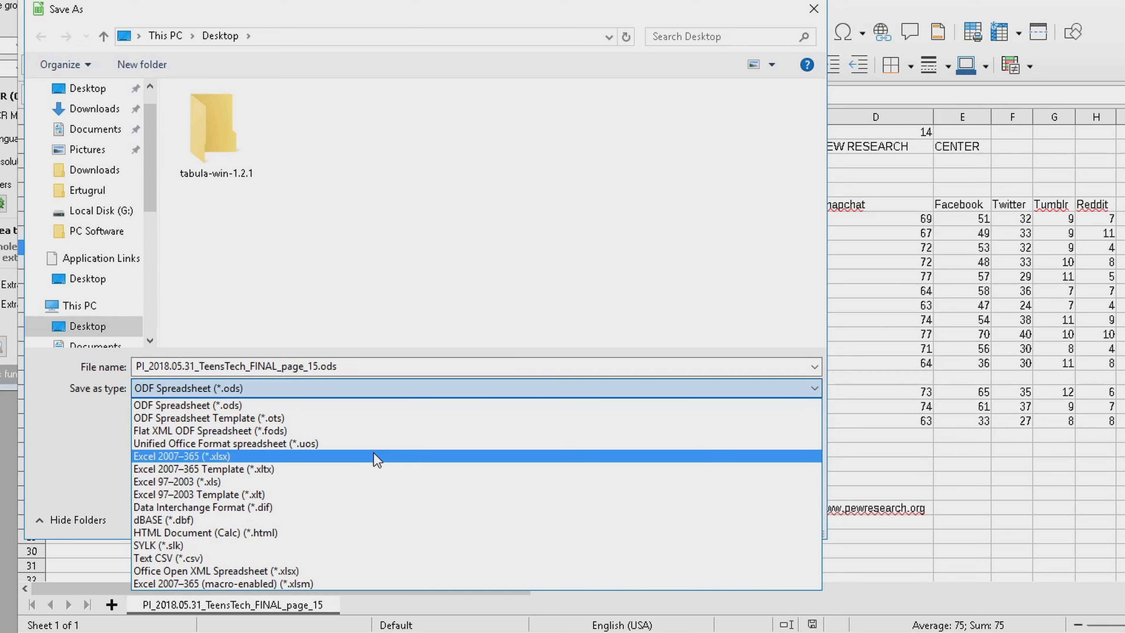
click(374, 456)
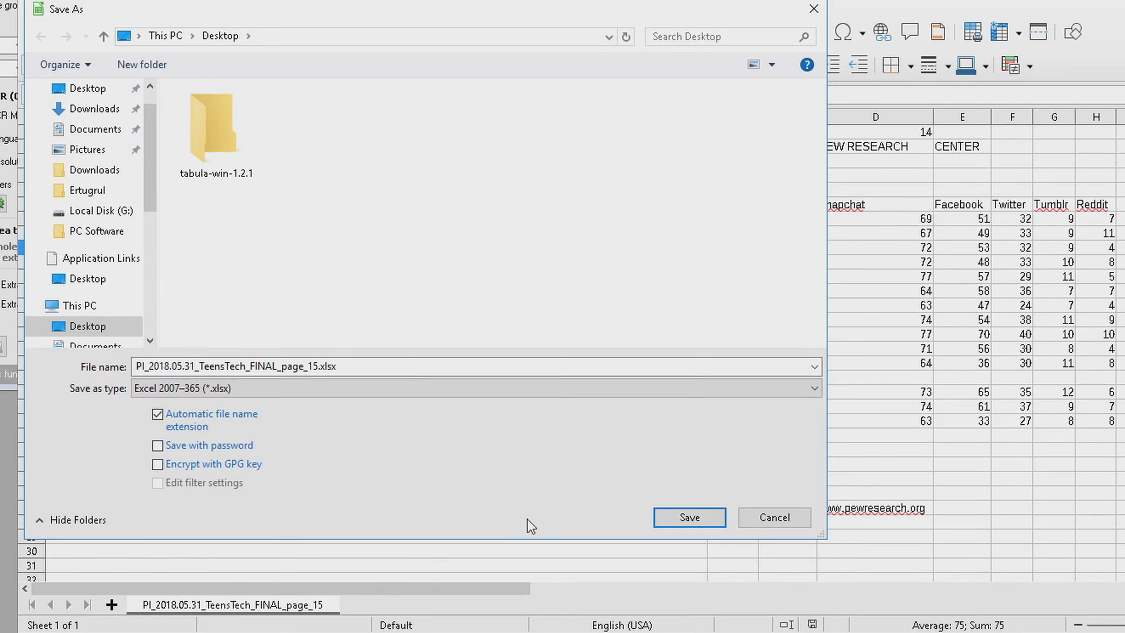
click(667, 521)
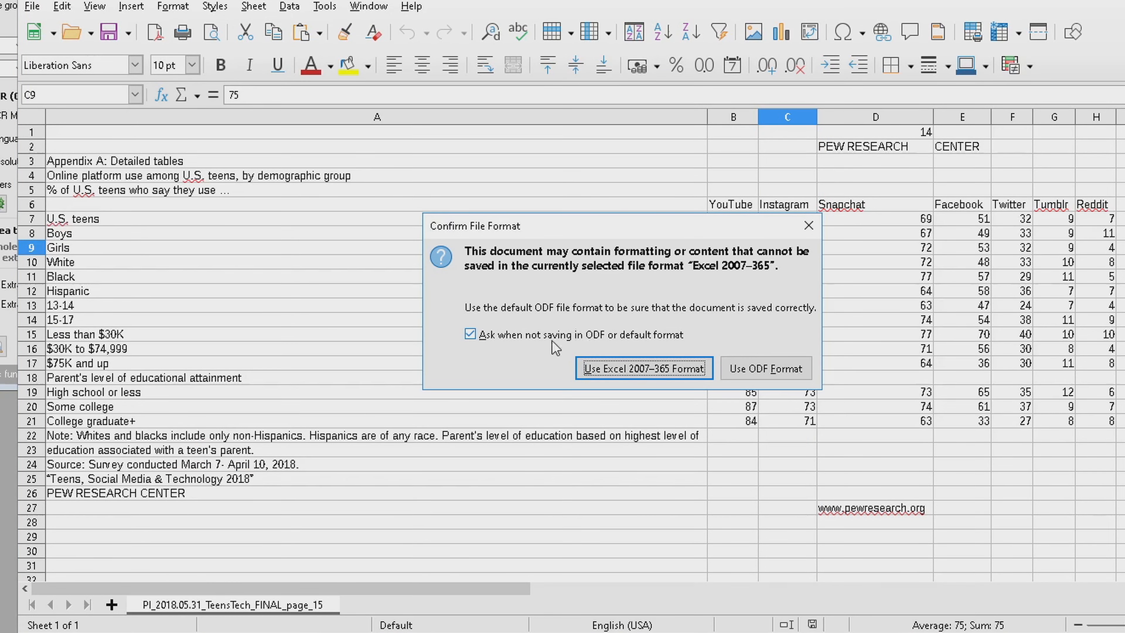
click(611, 374)
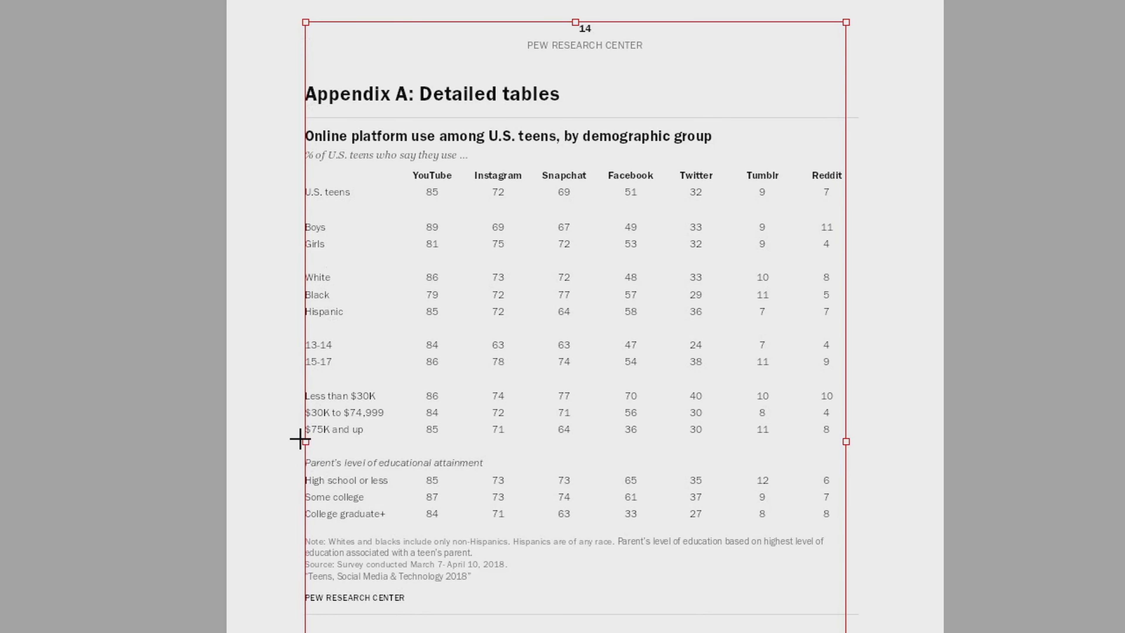
In PDF Multitool, widen the selection frame on page 15 beyond both sides of the table and extend its top edge upward.
drag(308, 444, 254, 441)
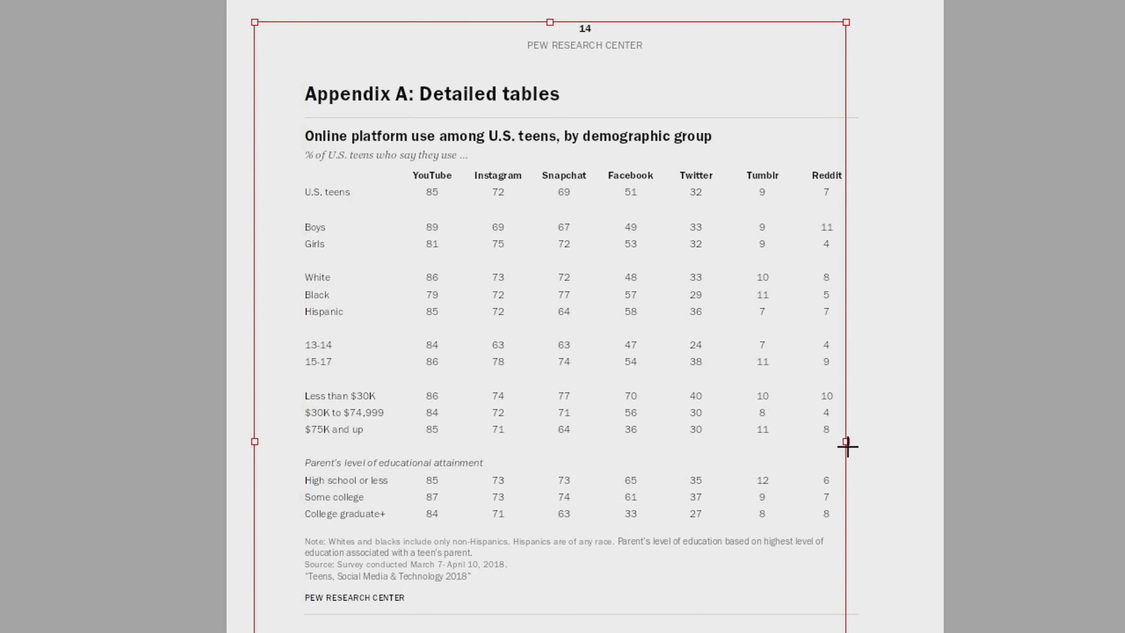
drag(847, 441, 900, 438)
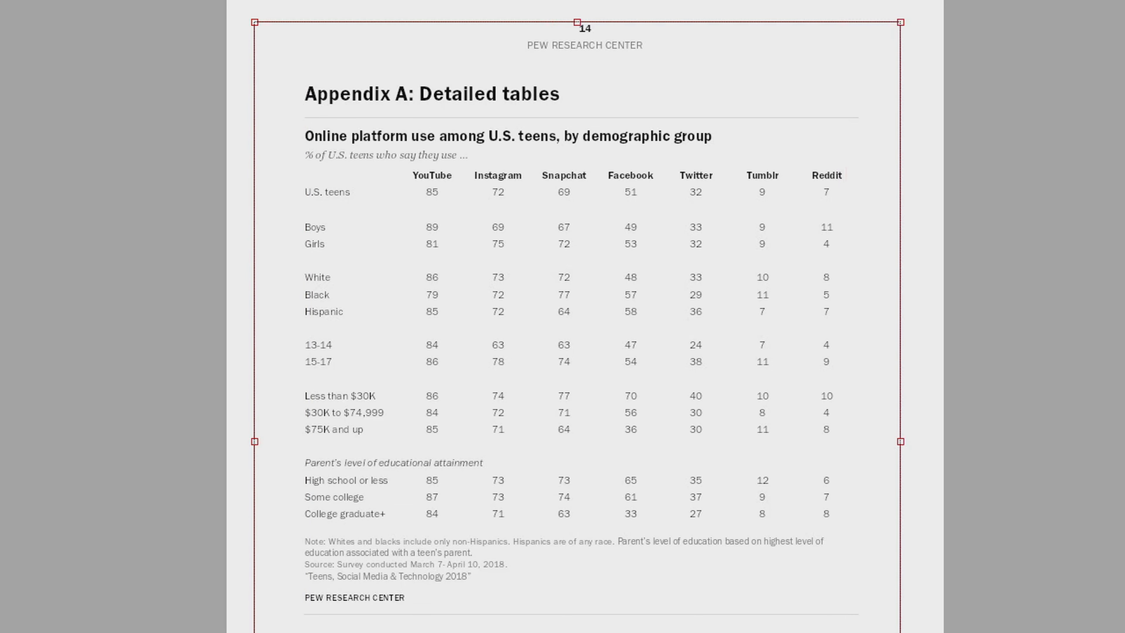
drag(576, 21, 573, 1)
scroll(577, 317, down, 2)
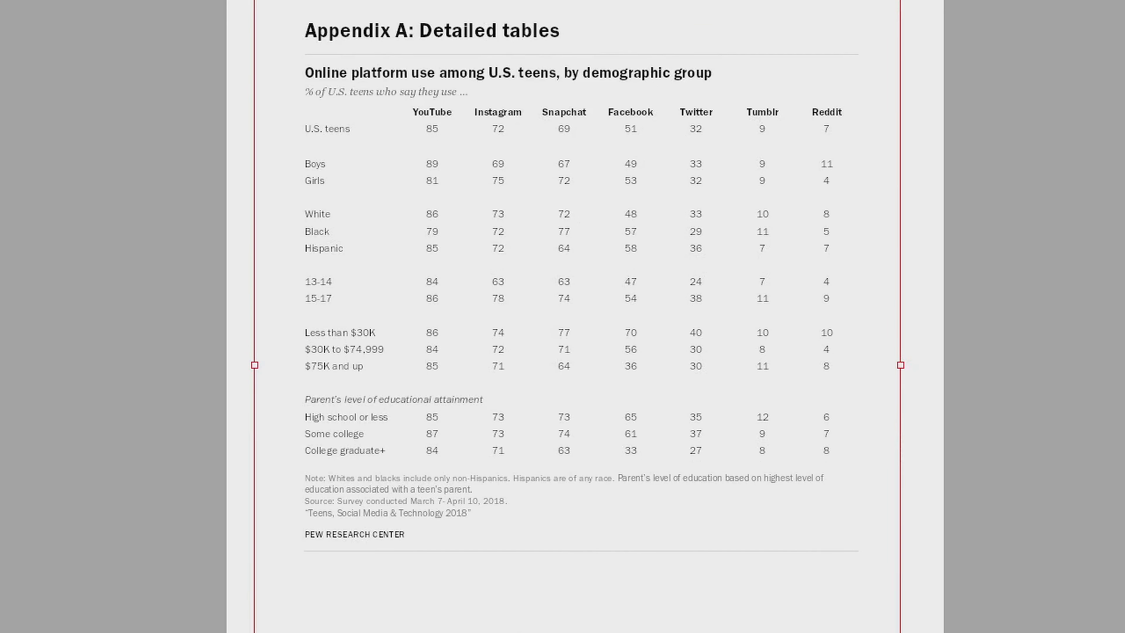
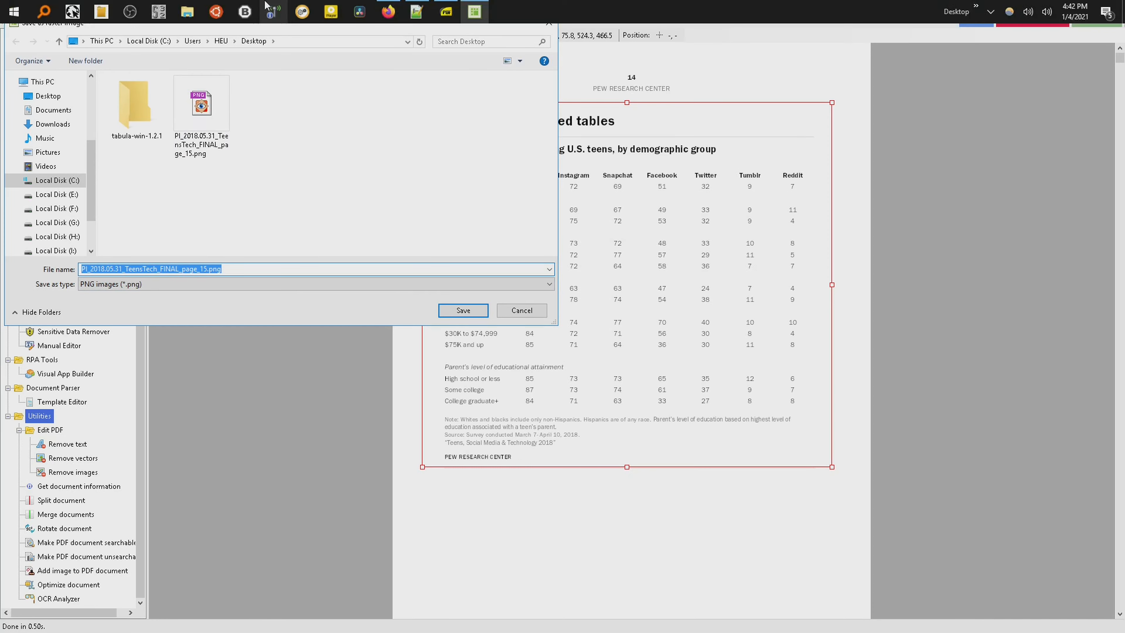
Save the selected table area as PI_2018.05.31_TeensTech_FINAL_page_15.png on the Desktop, replacing the existing file, and close the image conversion settings.
click(201, 113)
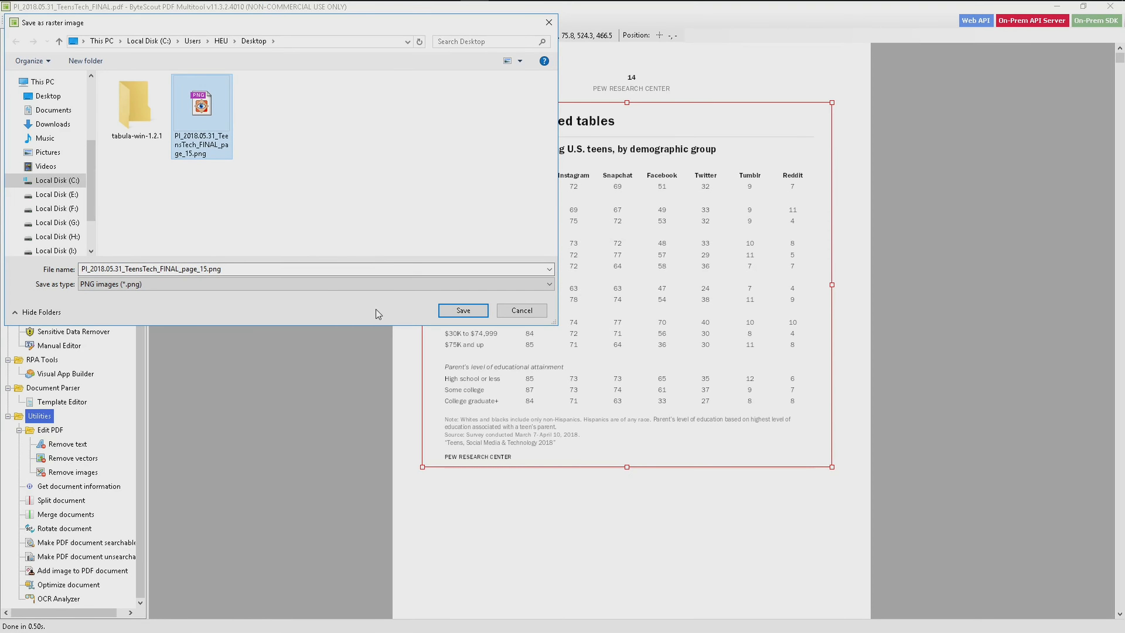
click(458, 315)
click(599, 328)
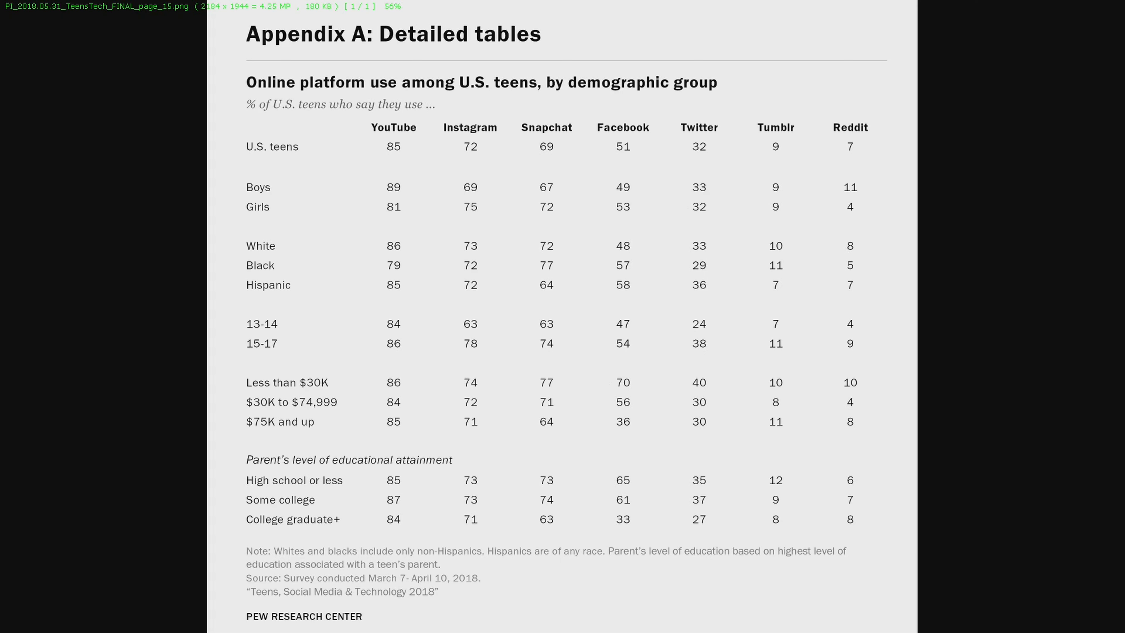
key(Escape)
click(1032, 146)
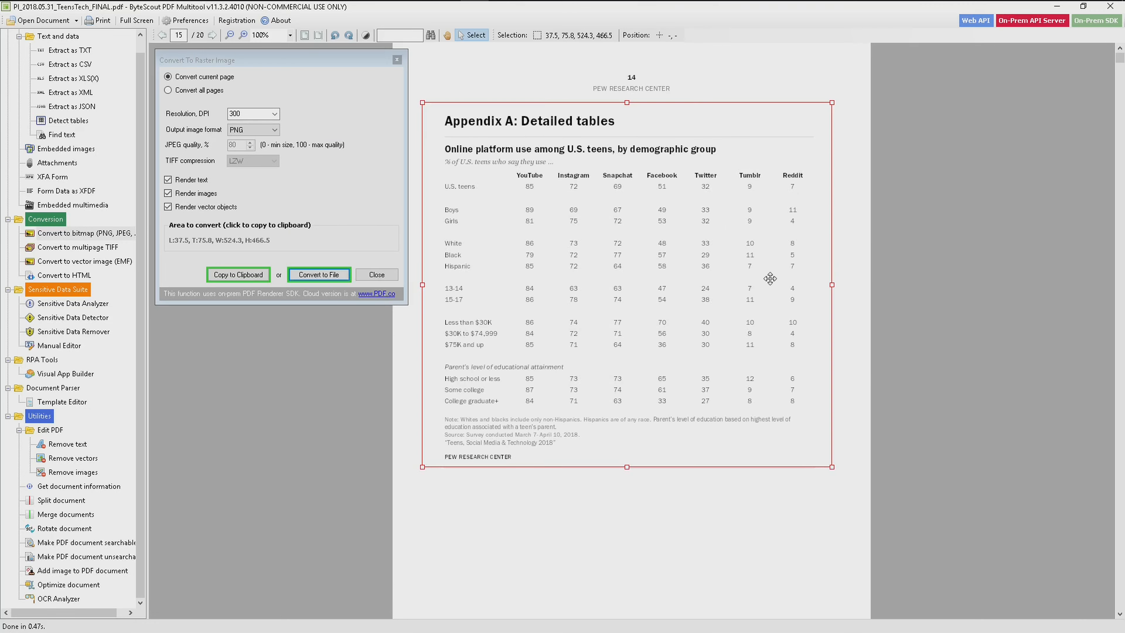
click(397, 61)
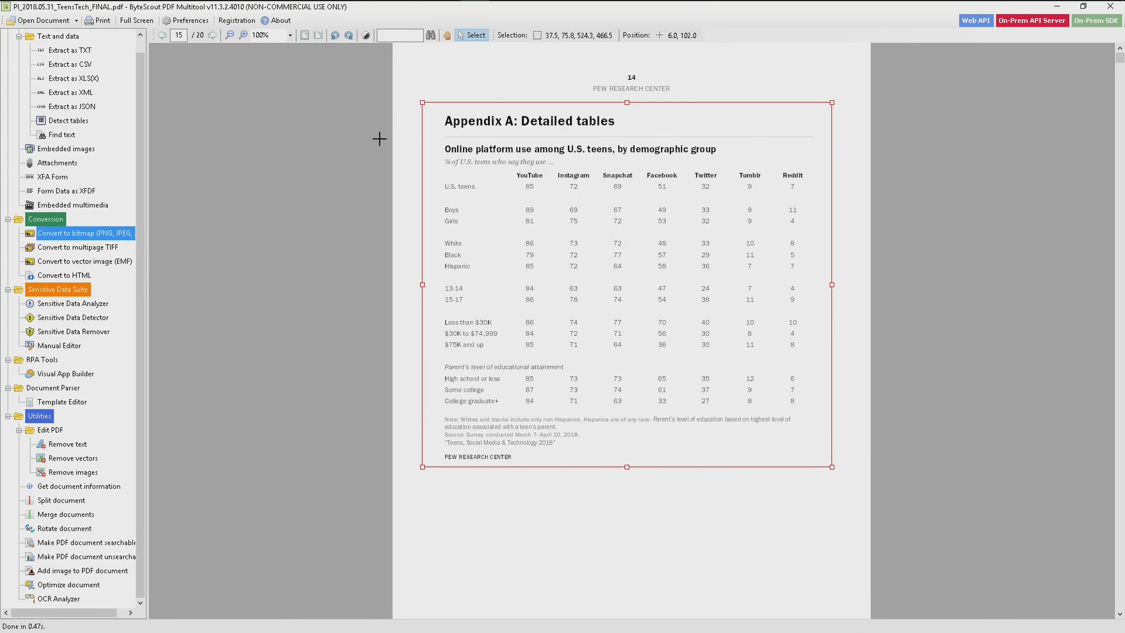
Open PI_2018.05.31_TeensTech_FINAL_page_15.png from the Desktop and bring up the settings for extracting its text as CSV.
click(60, 21)
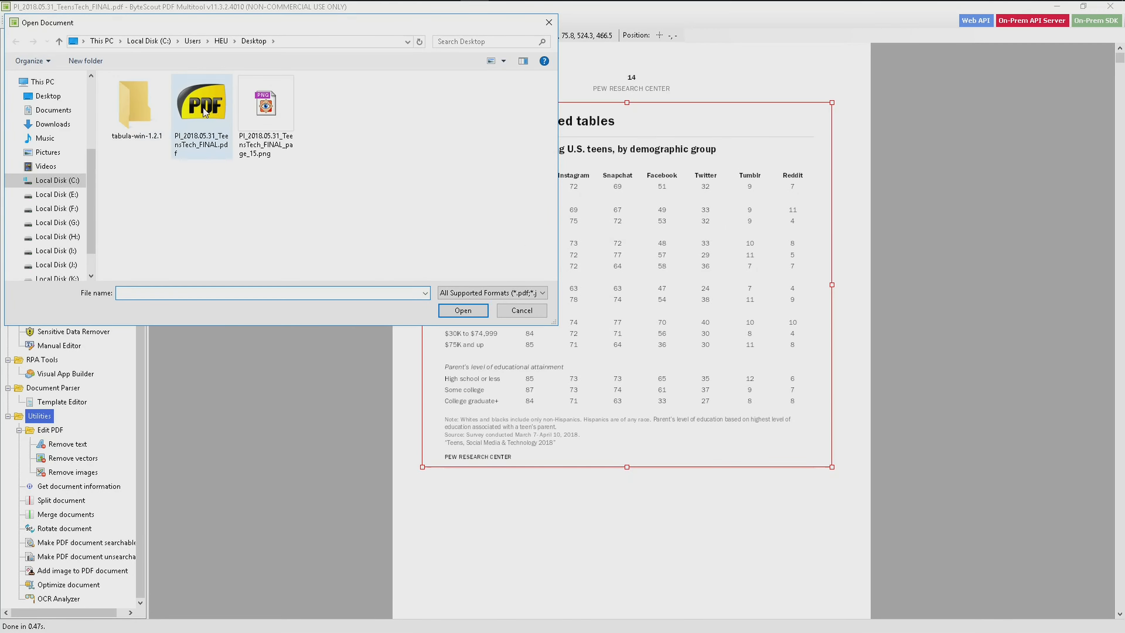
double_click(266, 114)
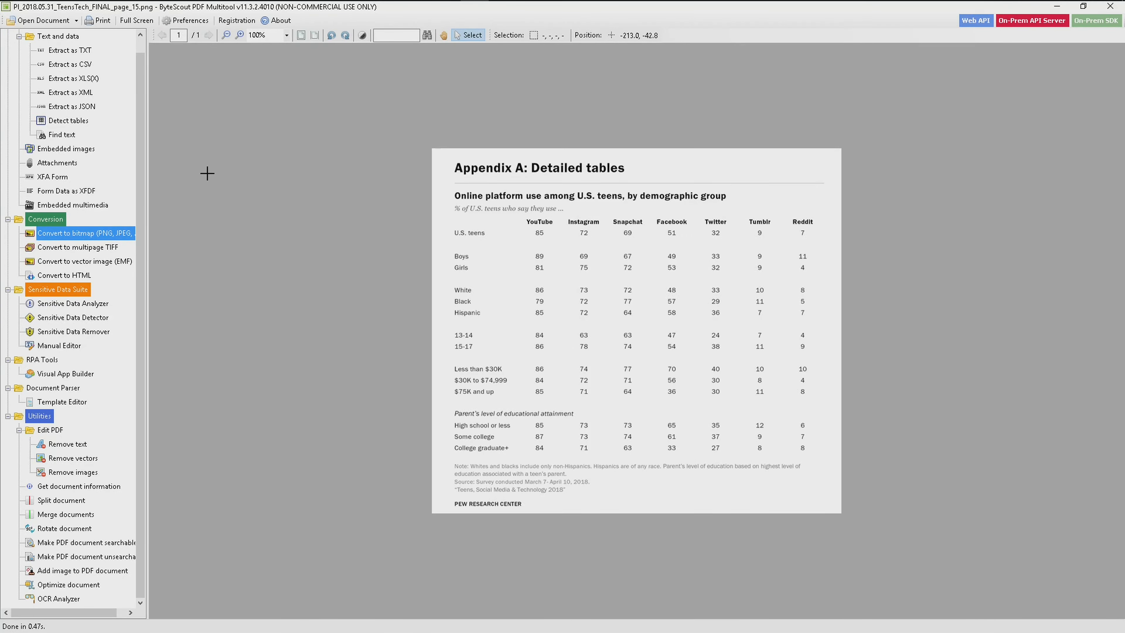
drag(140, 204, 153, 131)
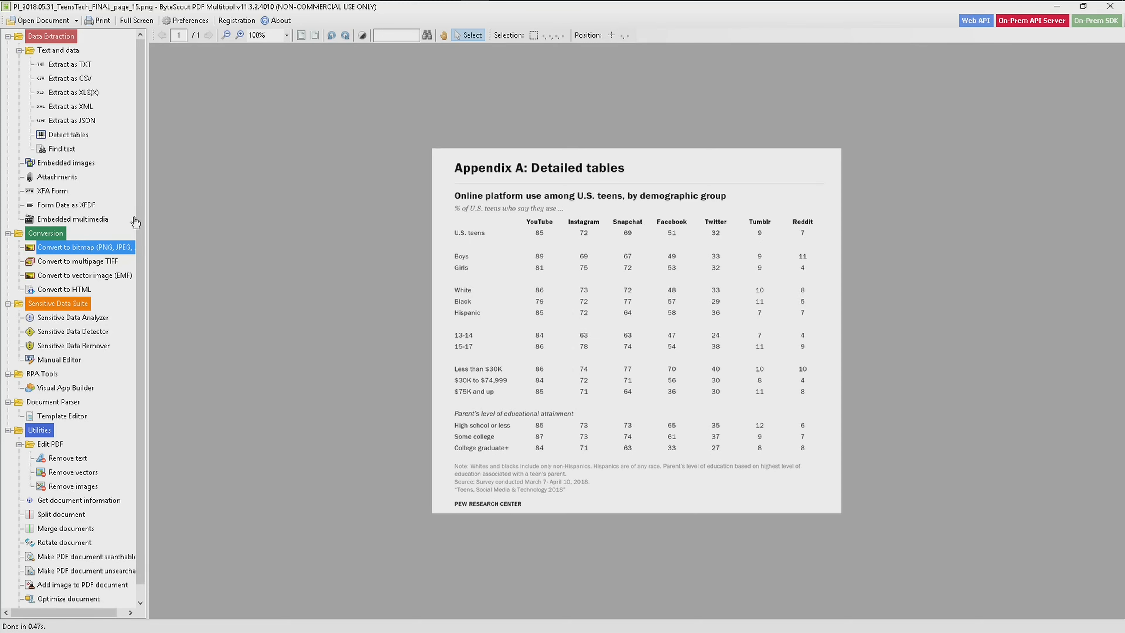
click(70, 79)
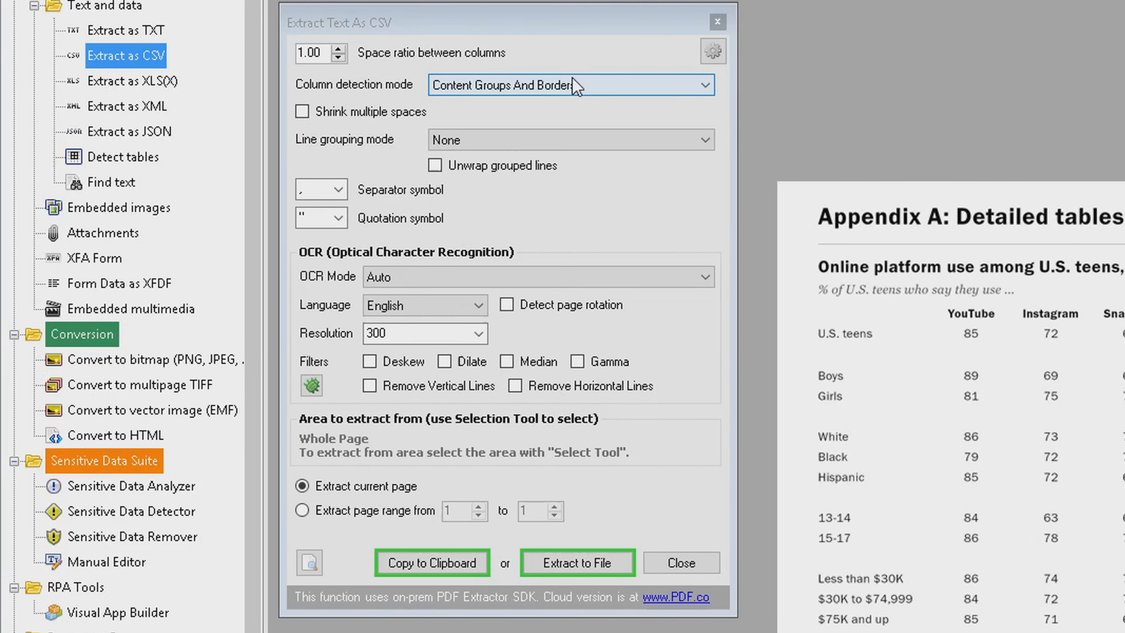
Set the CSV extraction's column detection mode to Content Groups and keep the line grouping mode at None.
mouse_move(572, 84)
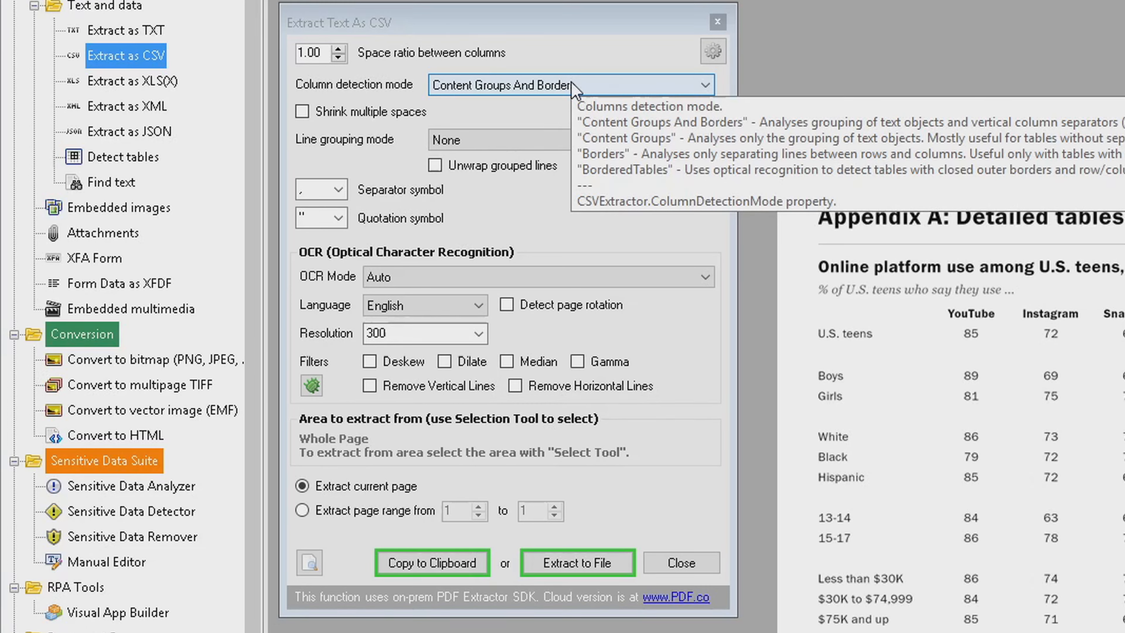
click(571, 85)
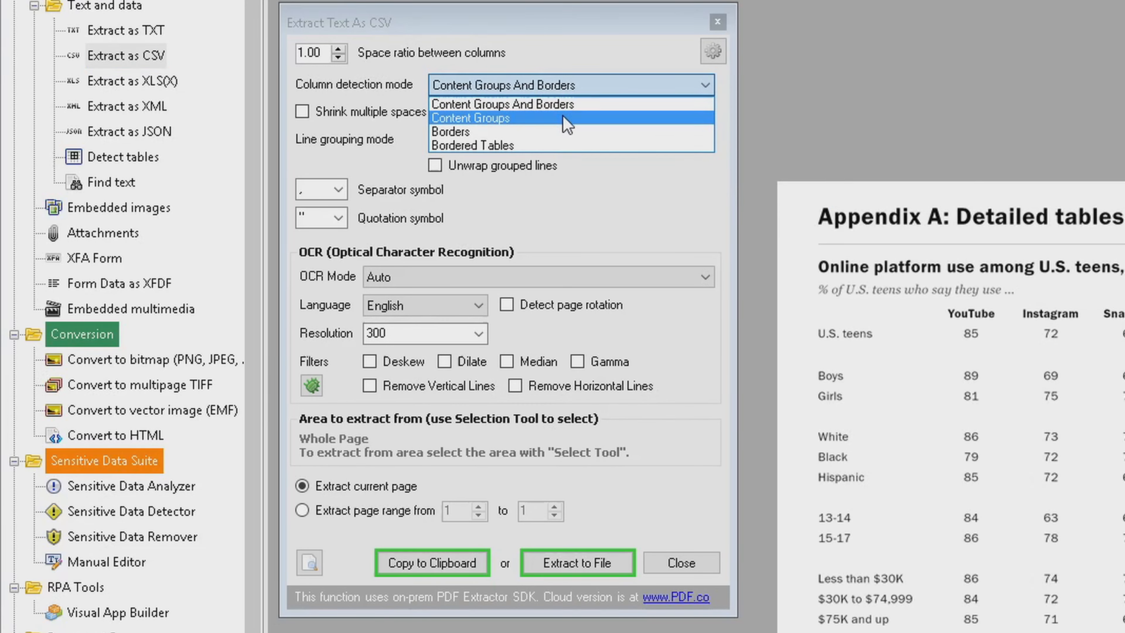
click(563, 116)
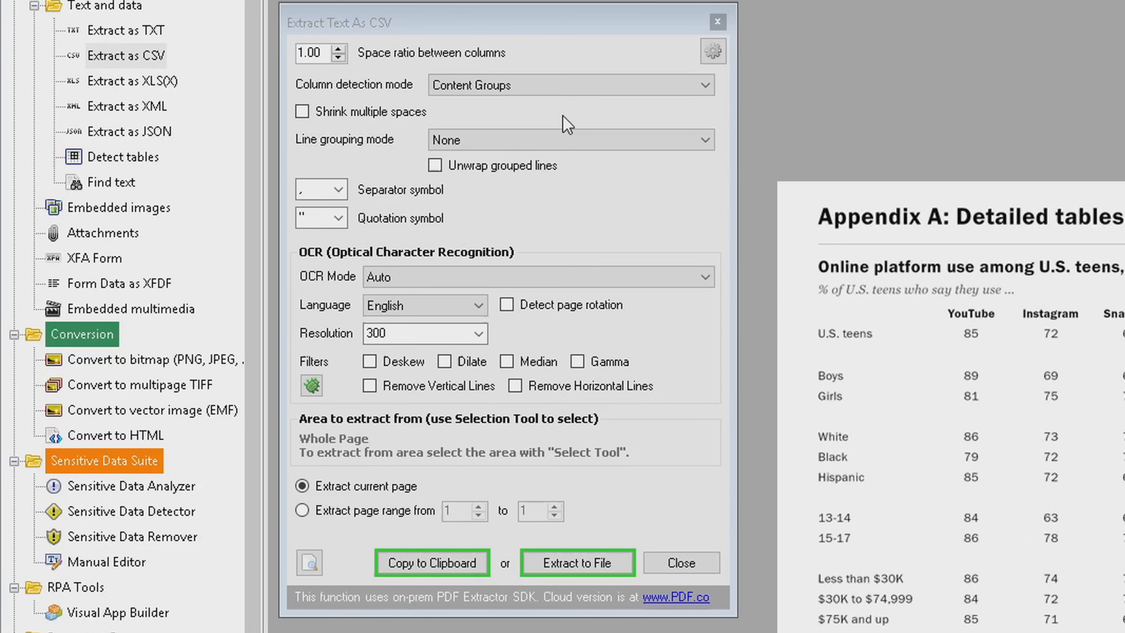
click(561, 84)
click(562, 83)
click(555, 140)
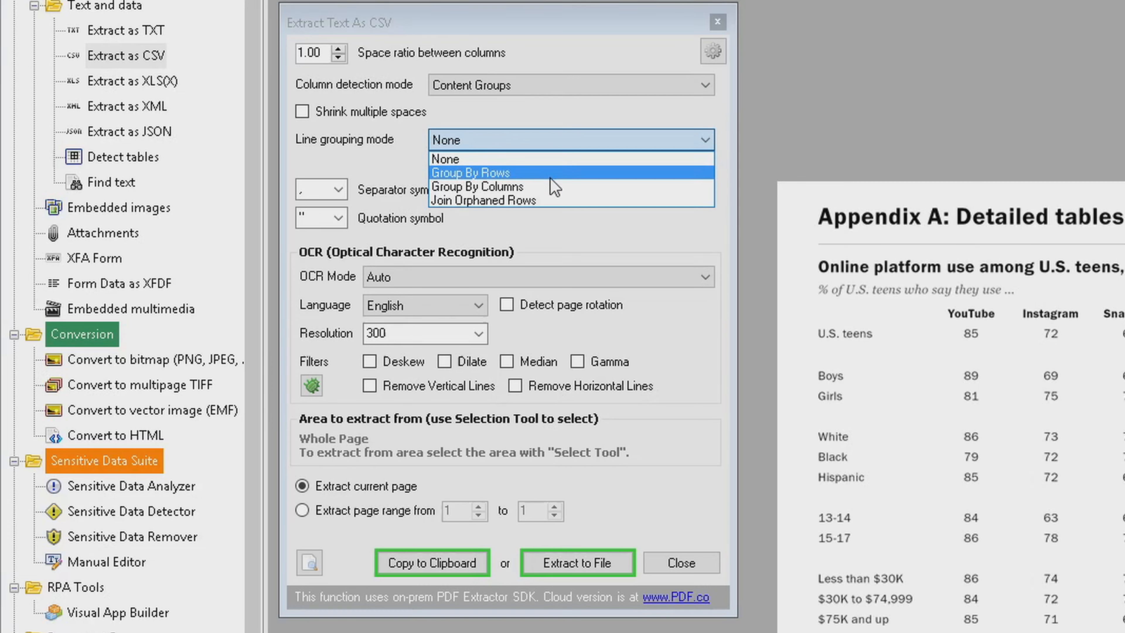
click(557, 160)
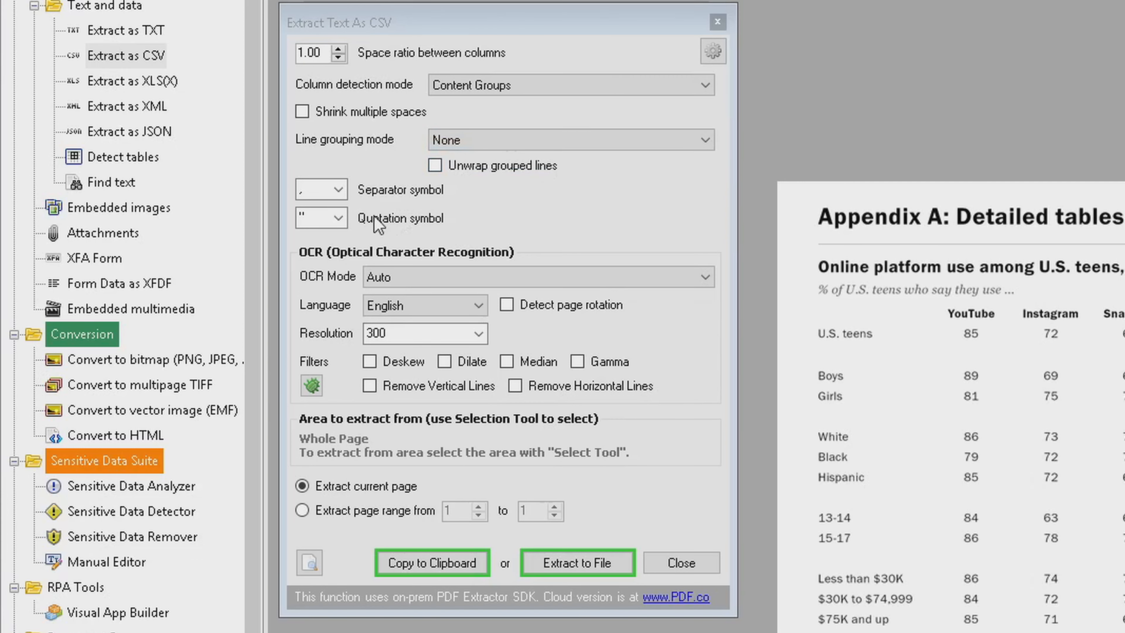
Check the available separator and quotation symbols for the CSV, keeping the comma and the double quote.
click(339, 190)
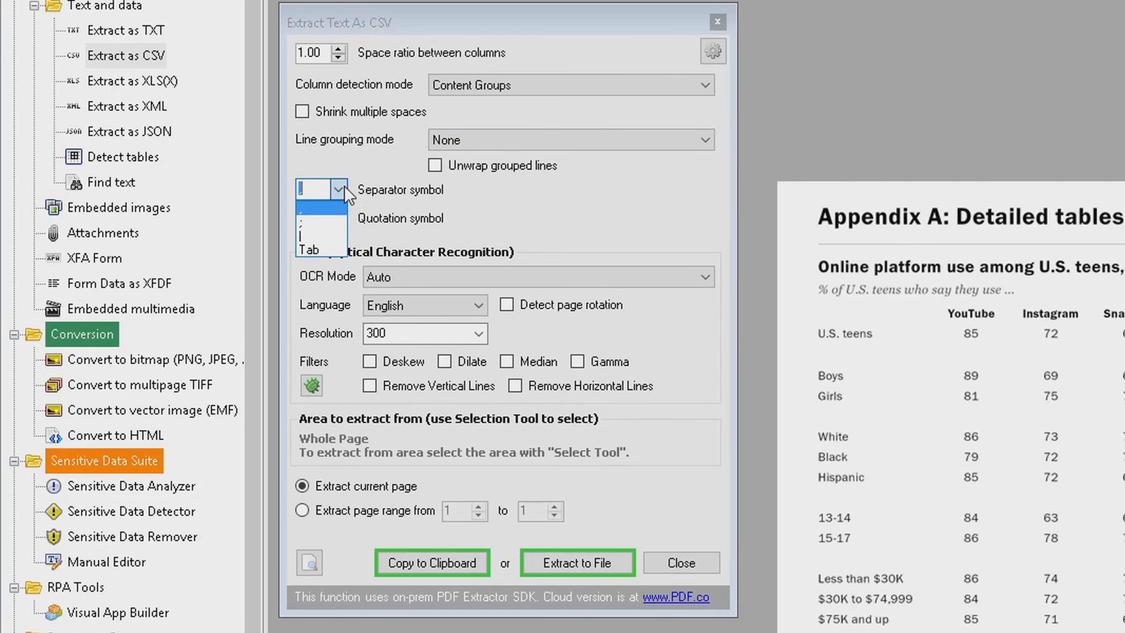
click(344, 195)
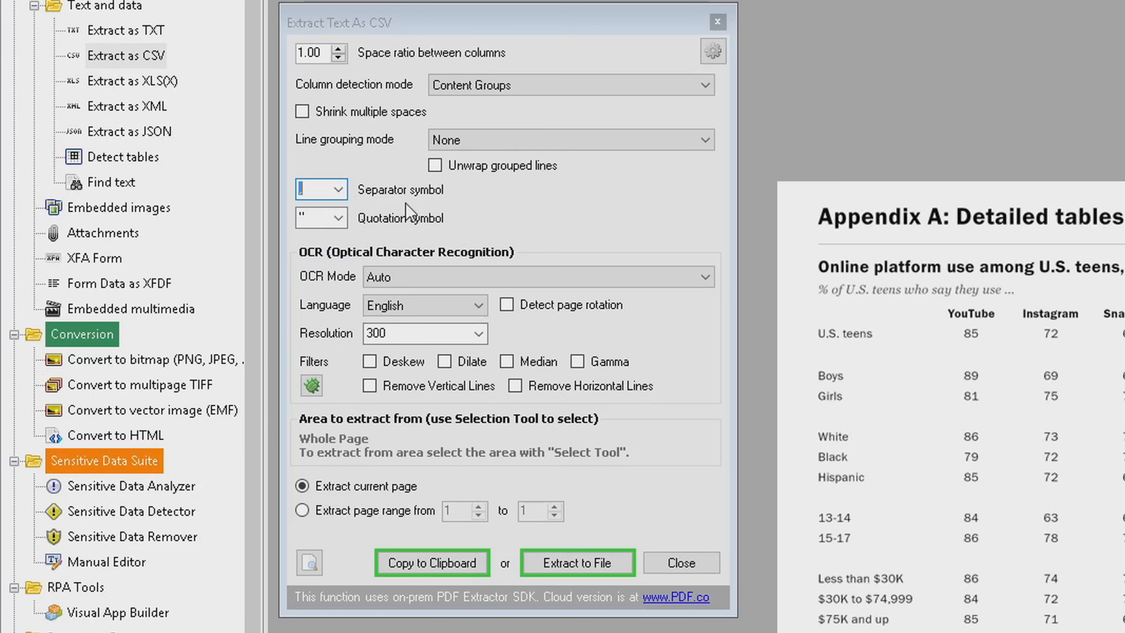
mouse_move(543, 284)
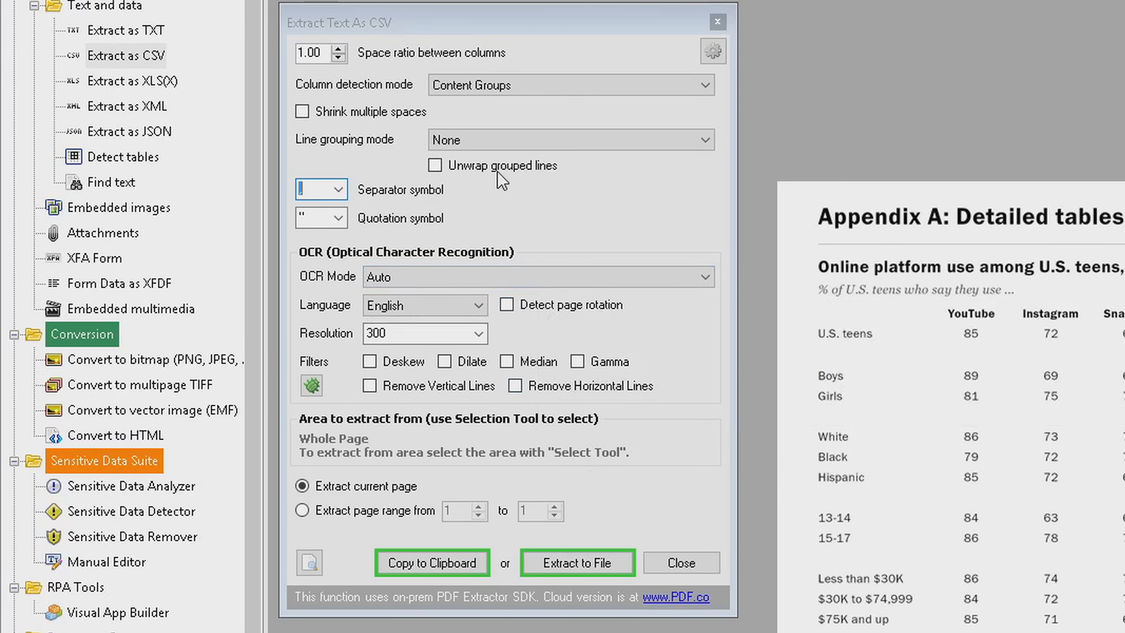
mouse_move(510, 102)
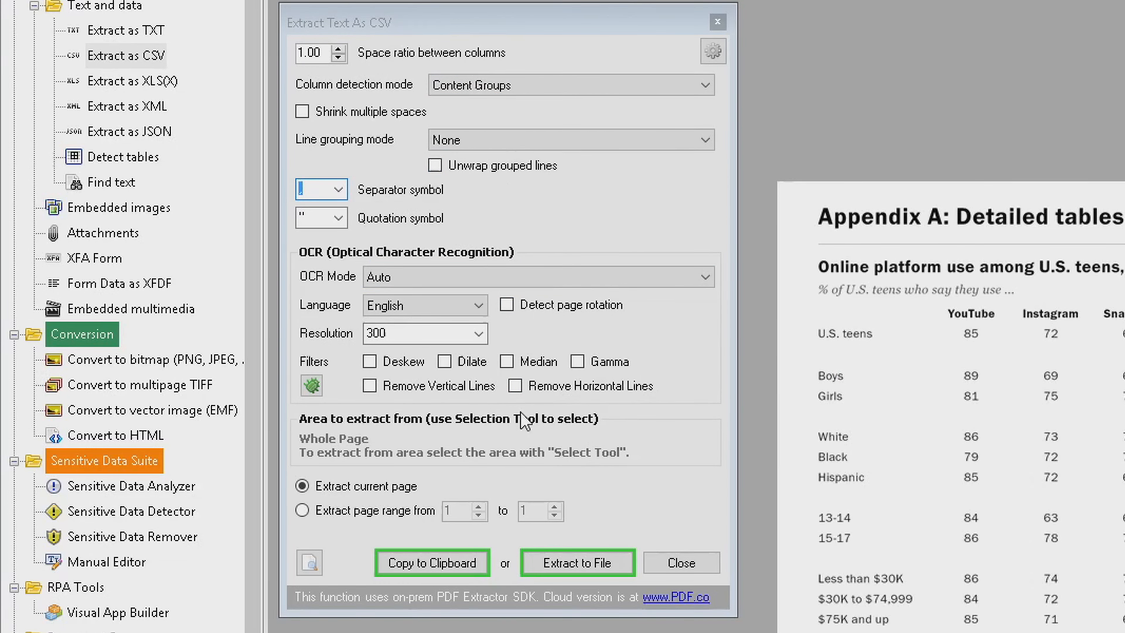
click(339, 218)
click(340, 220)
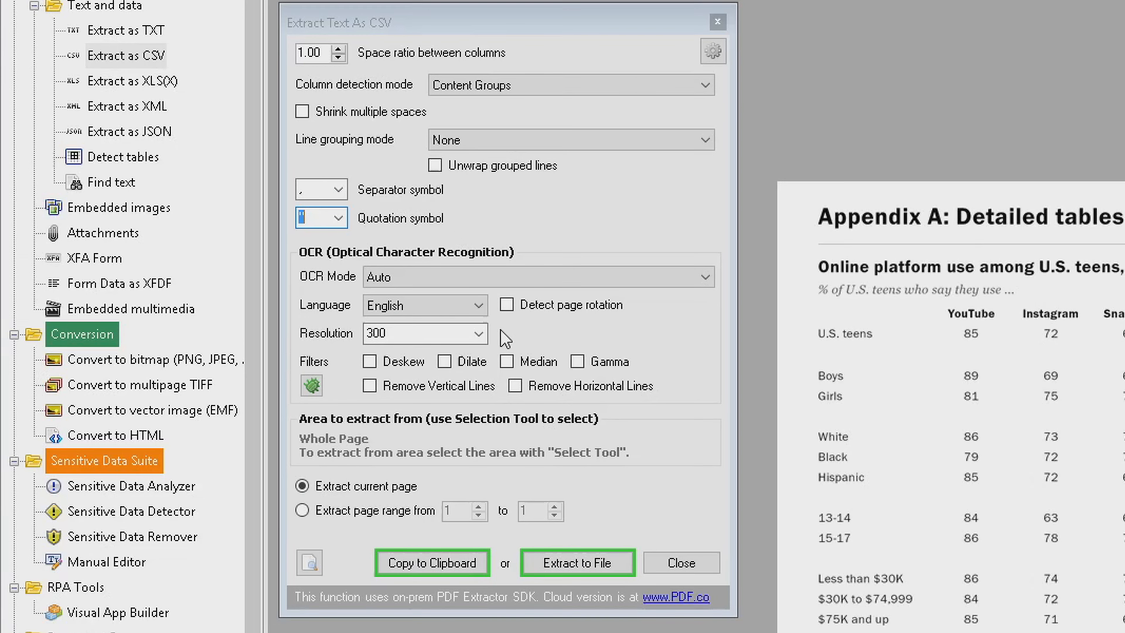
Review the OCR mode choices for the CSV extraction and keep Auto selected.
click(498, 278)
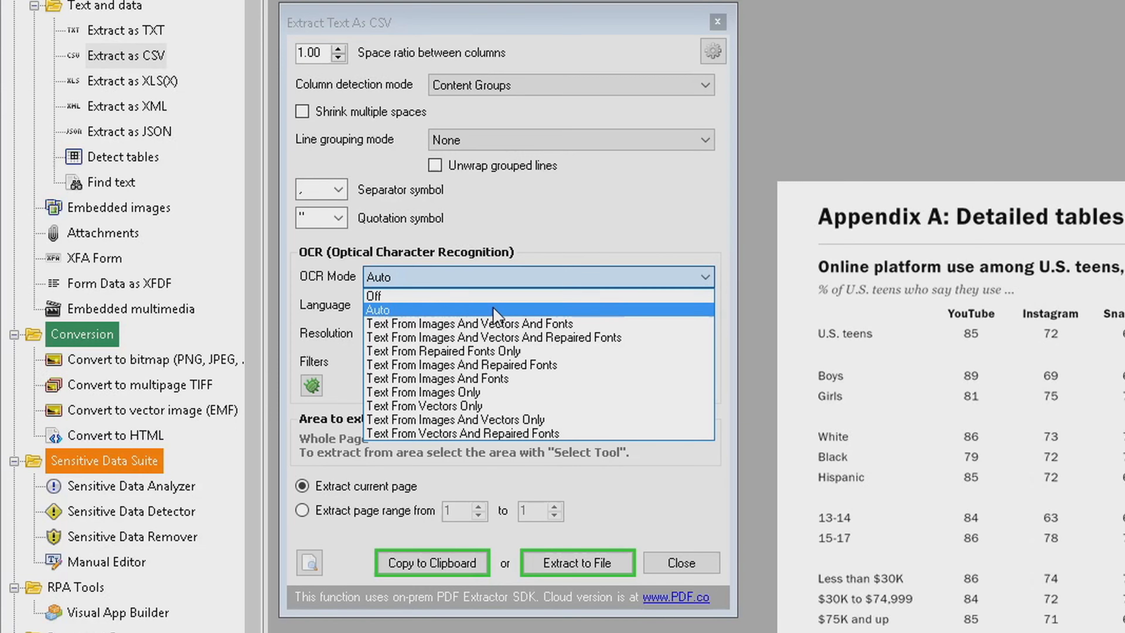
click(496, 310)
click(493, 284)
click(486, 309)
Extract the current page's text to a CSV file named Ocr-To-Pdf on the Desktop.
click(571, 570)
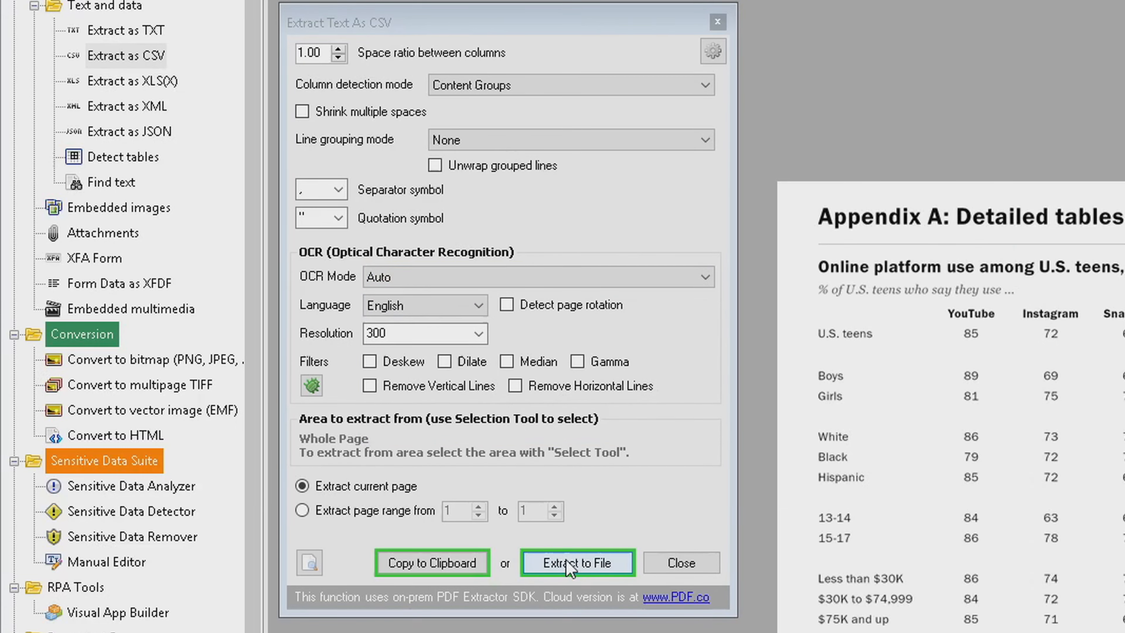
click(462, 402)
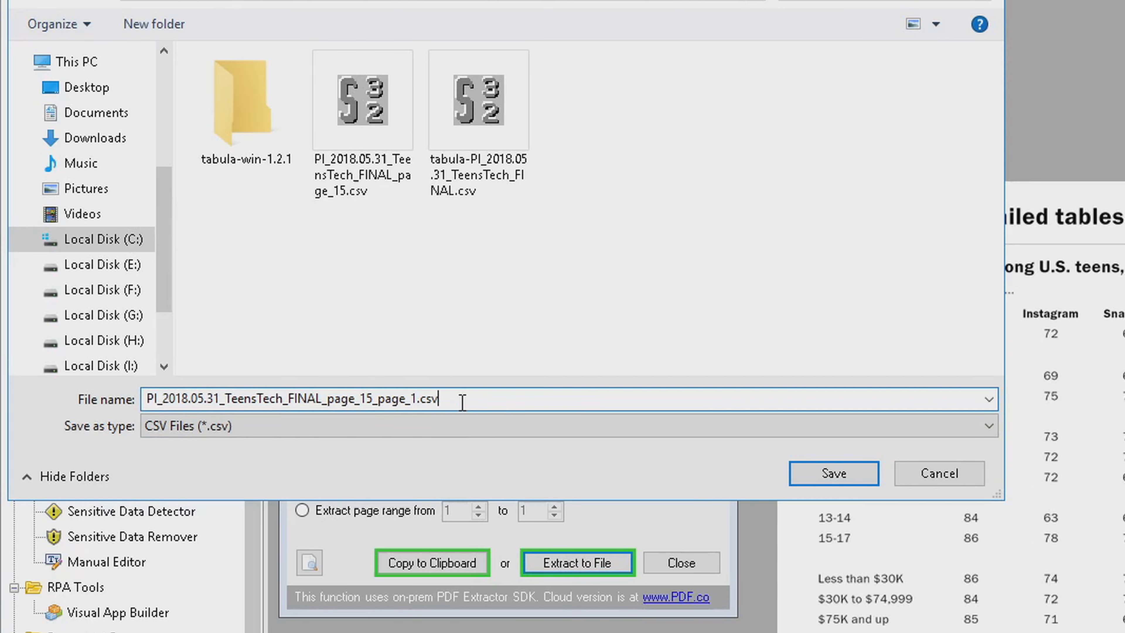
double_click(462, 401)
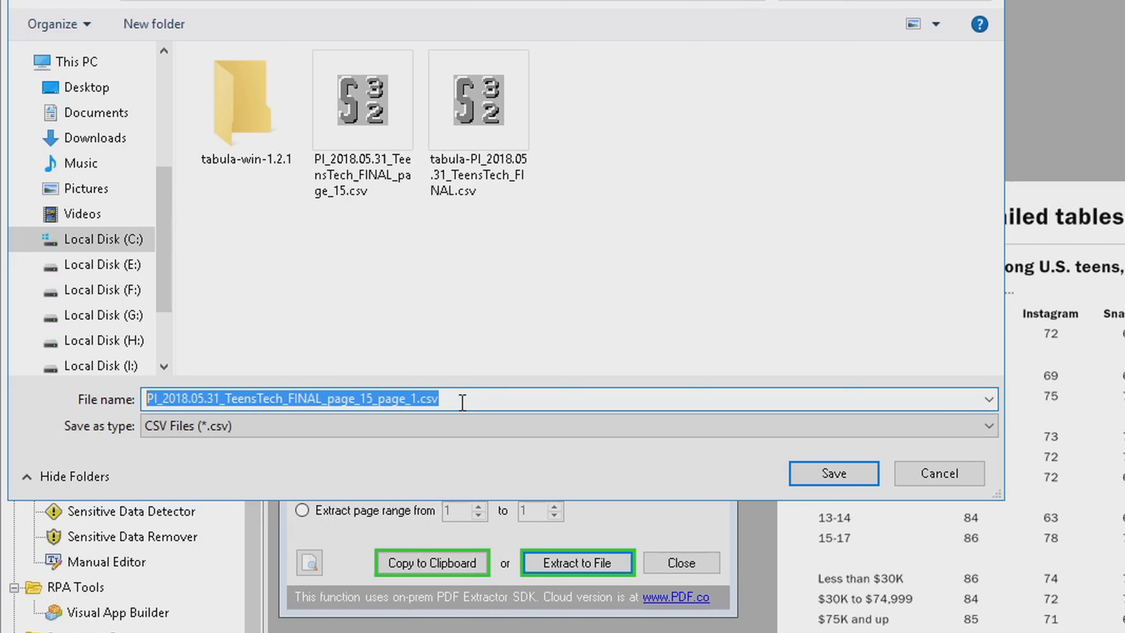
text(or)
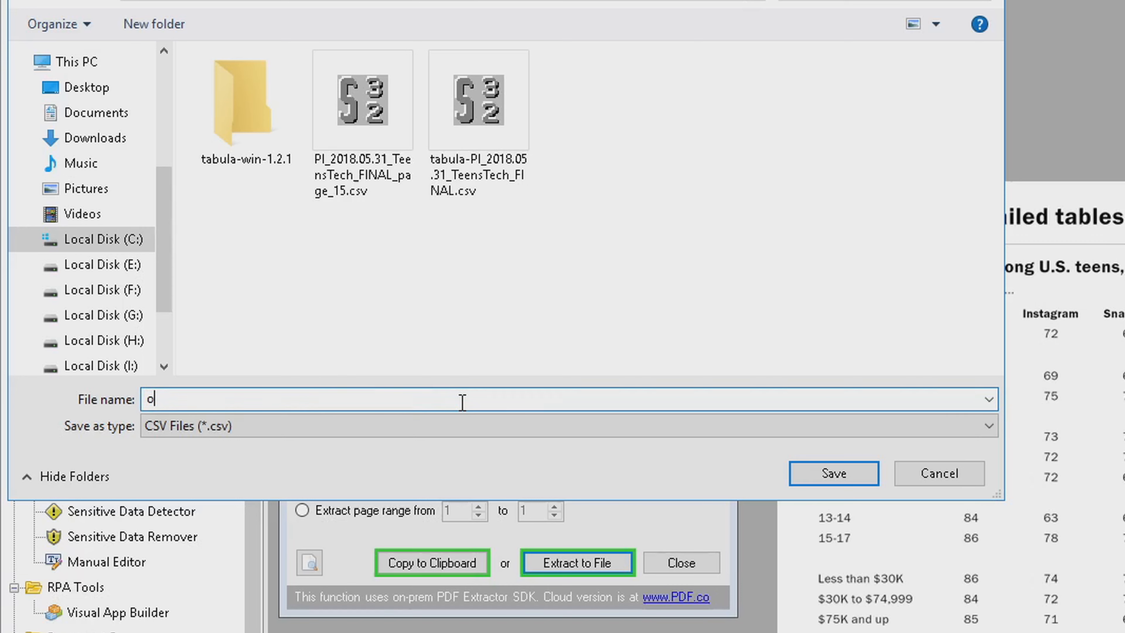
key(BackSpace)
text(Ocr-To-Pdf)
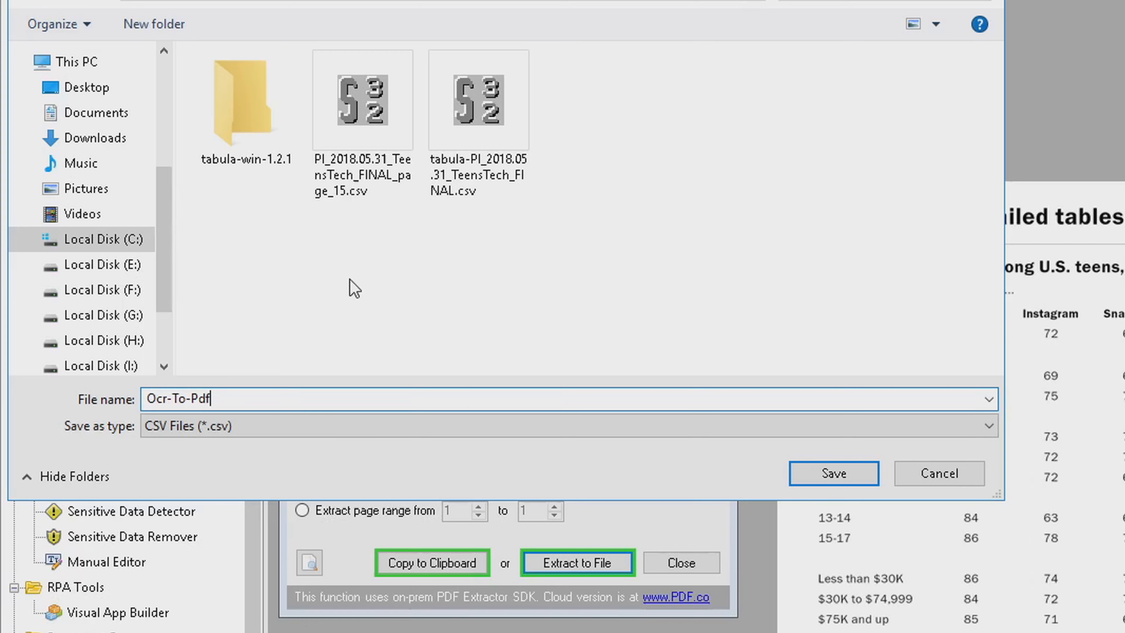
click(834, 473)
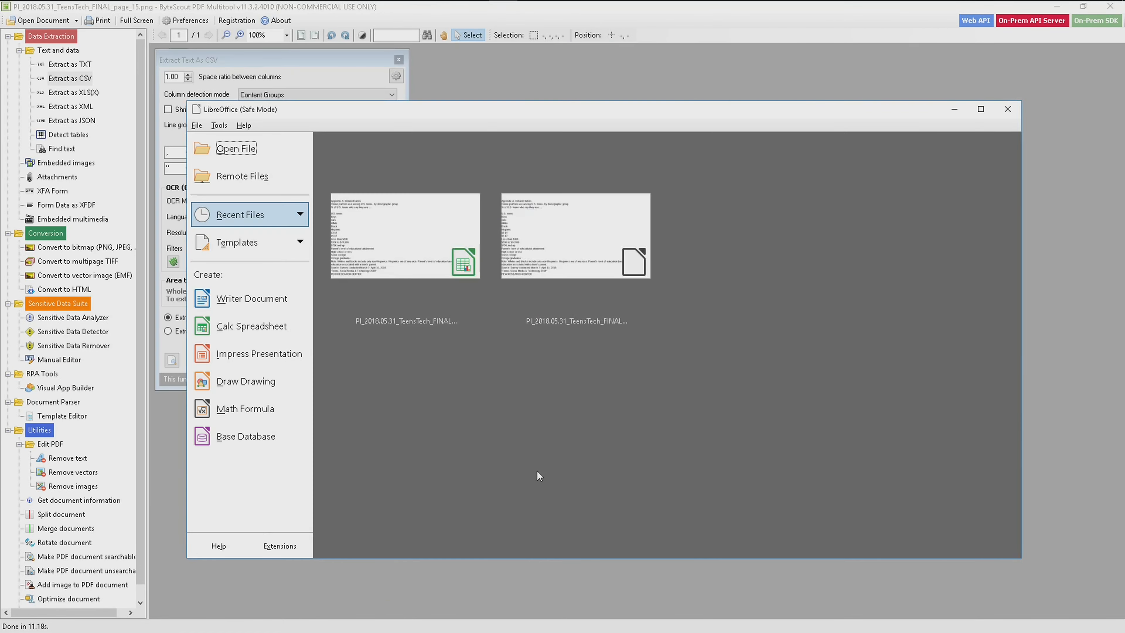
In LibreOffice, create a Calc spreadsheet and import Ocr-To-Pdf.csv from the Desktop as Unicode (UTF-8), separated by tab, comma and semicolon.
click(239, 327)
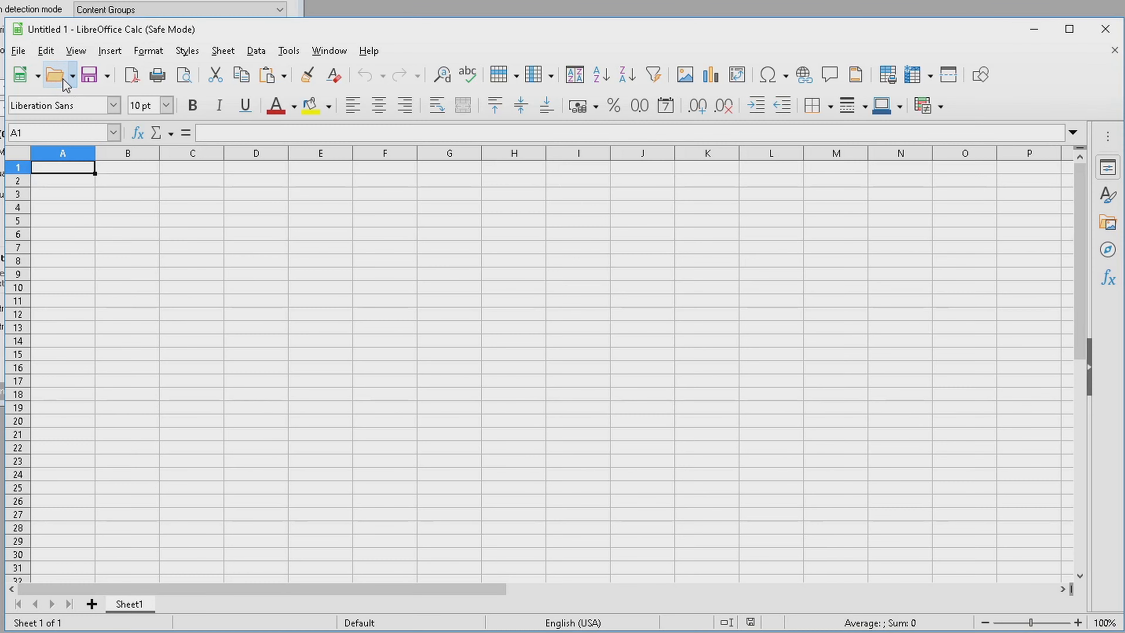
click(224, 143)
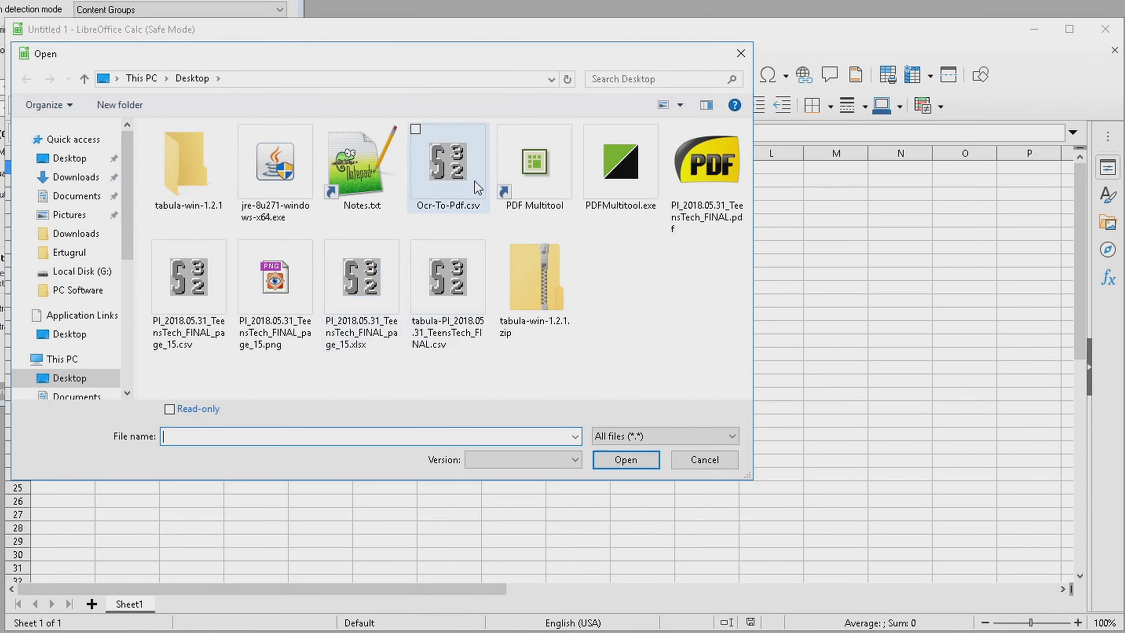
double_click(445, 171)
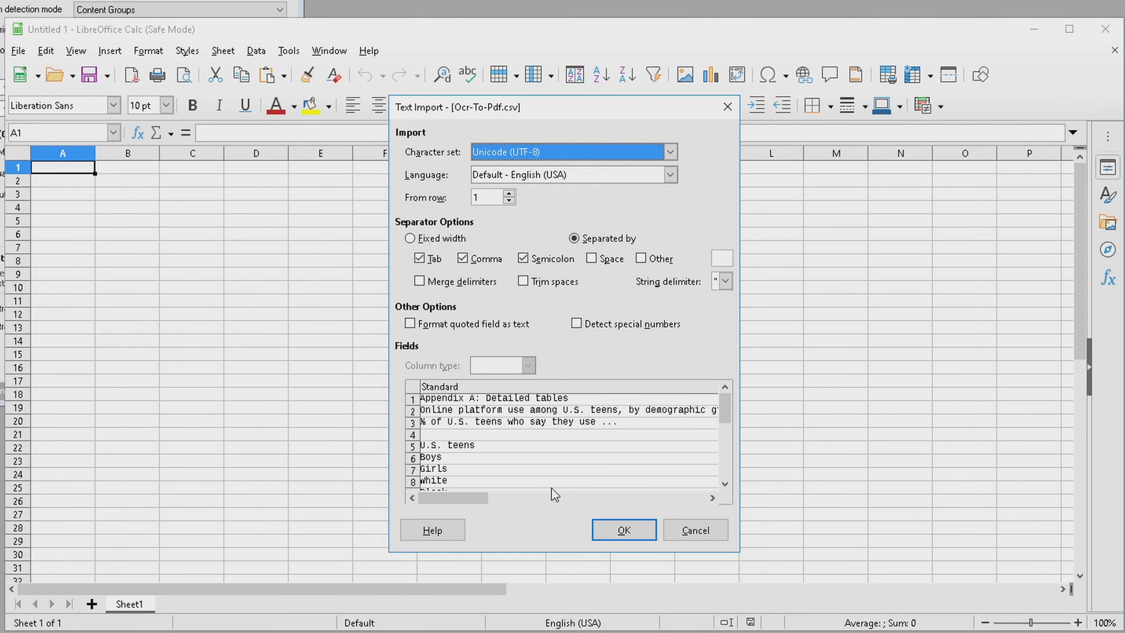
drag(489, 497, 467, 508)
drag(724, 410, 724, 474)
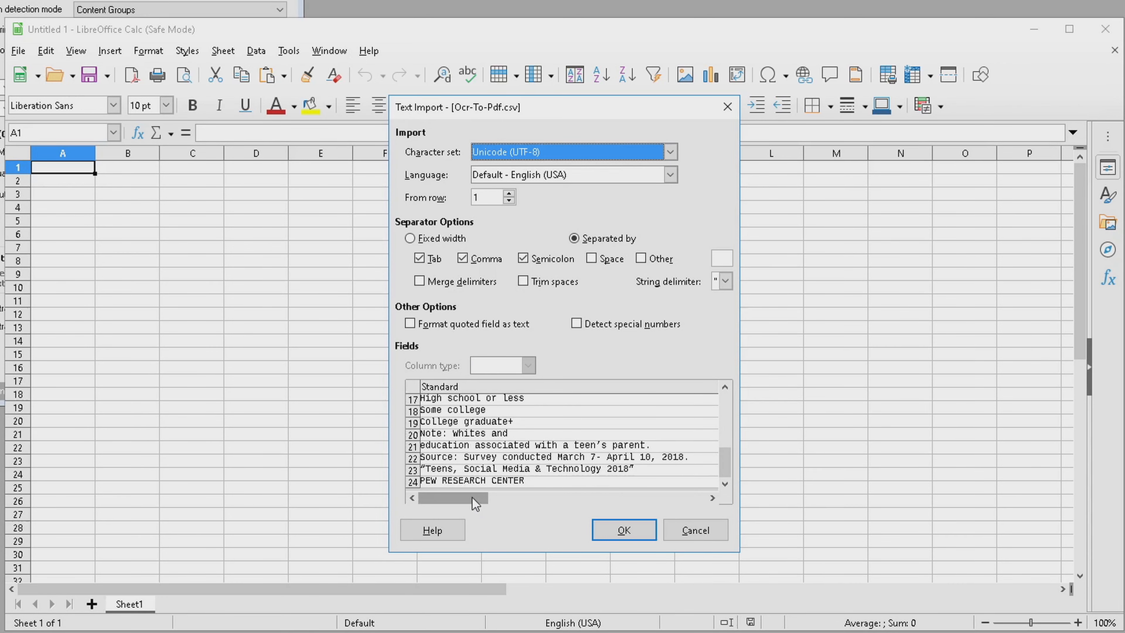
drag(470, 498, 629, 499)
click(625, 531)
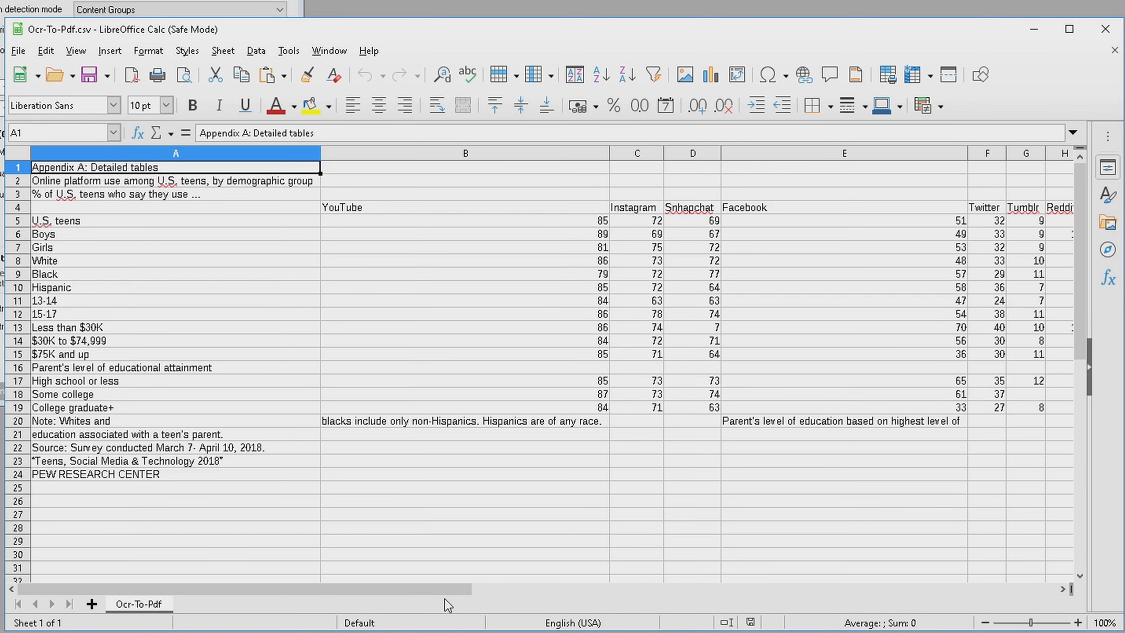
Save the imported table to the Desktop as Ocr-To-Pdf.xlsx in Excel 2007–365 format and close the spreadsheet.
drag(448, 591, 381, 596)
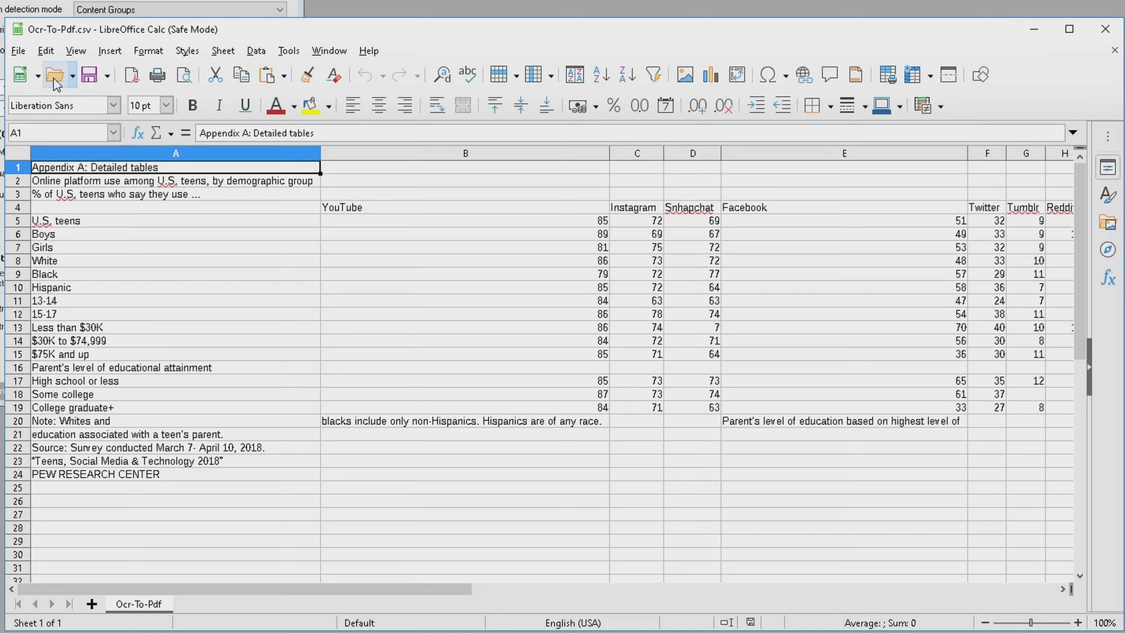
click(93, 77)
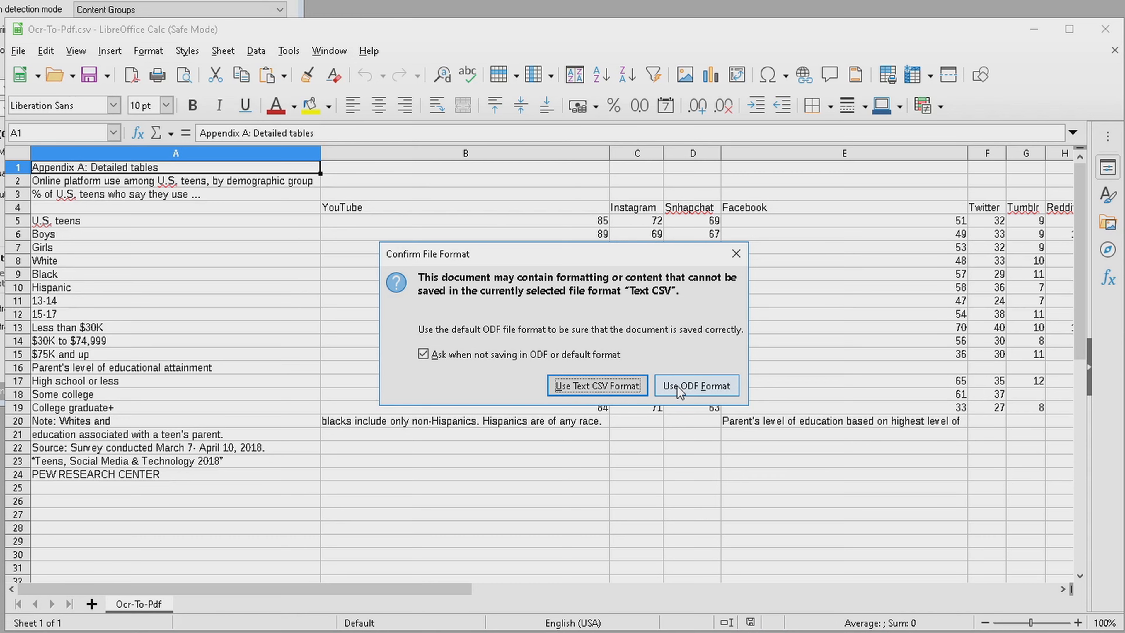
click(552, 356)
click(697, 387)
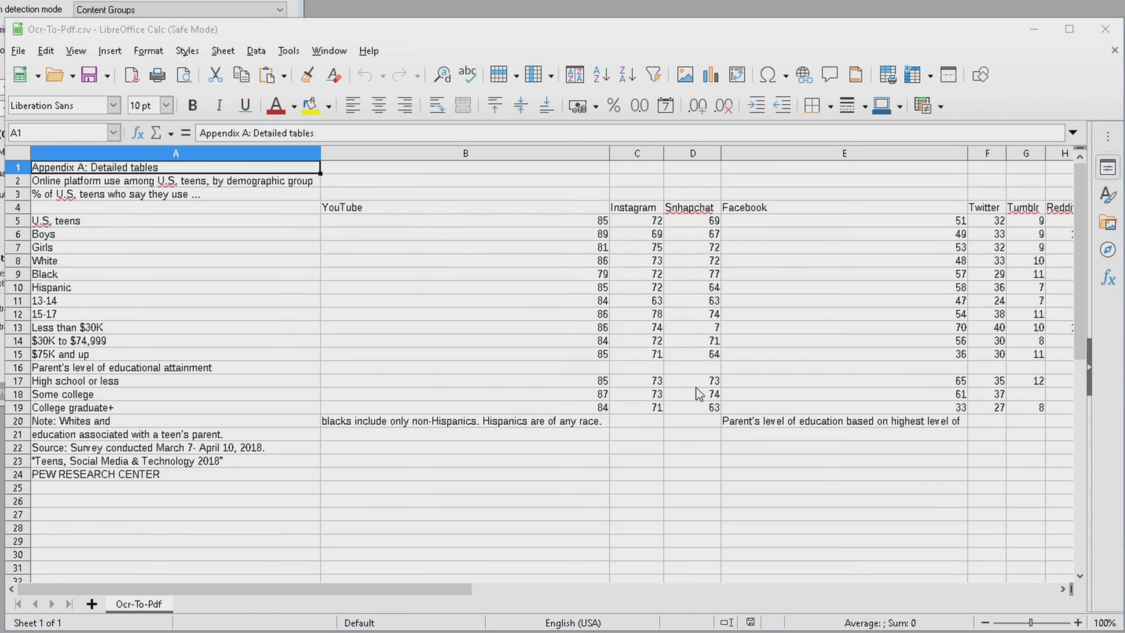
click(307, 405)
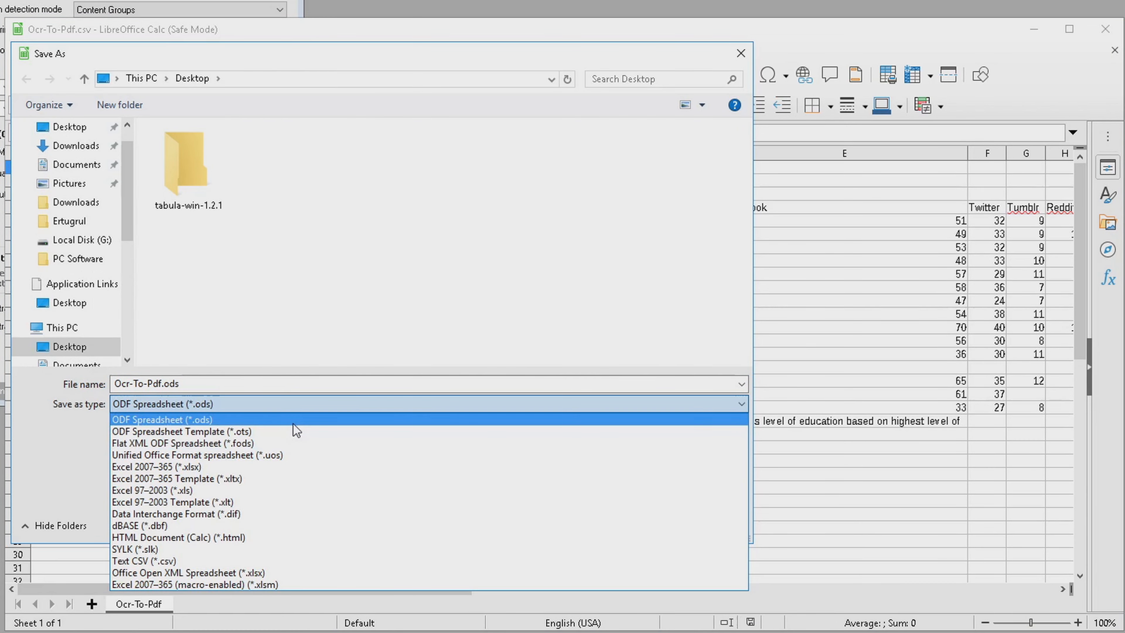
click(282, 466)
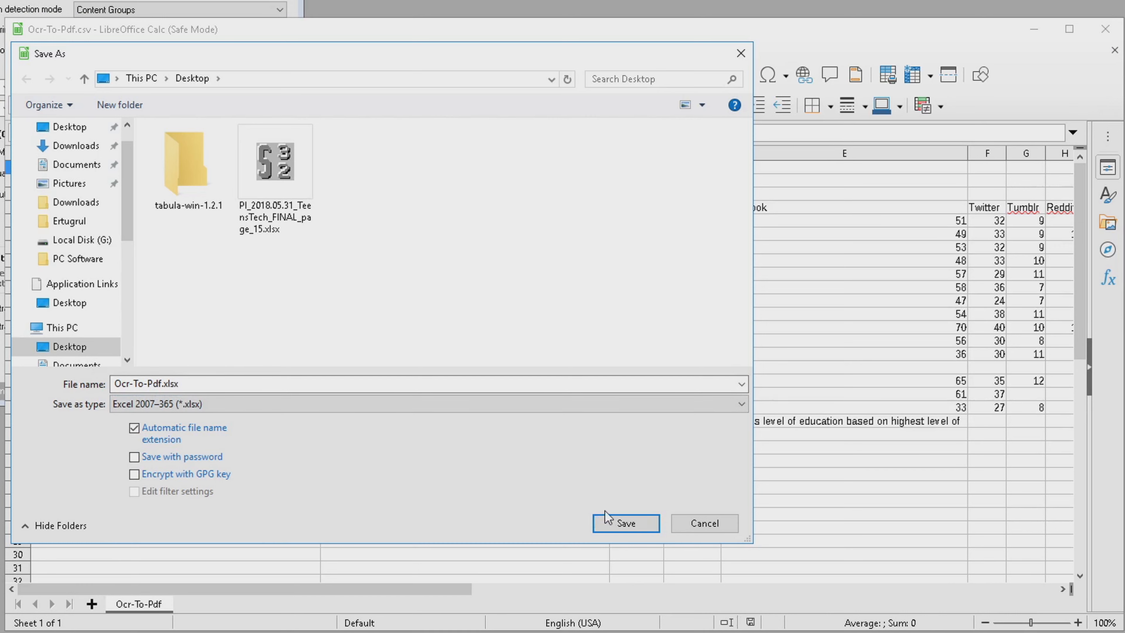
click(625, 524)
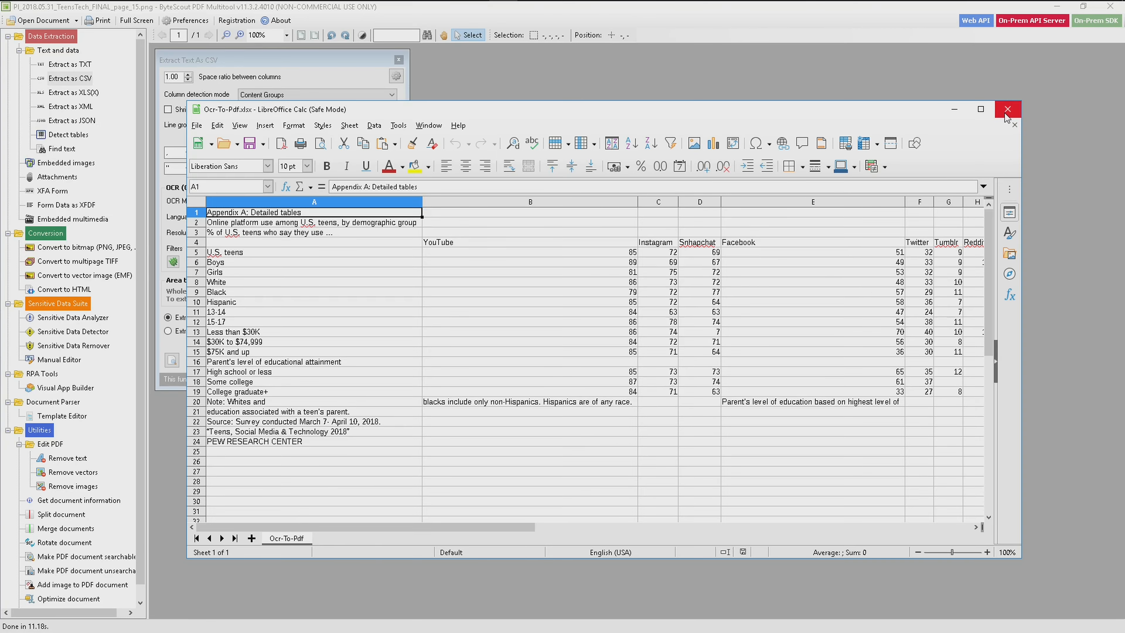
click(1007, 111)
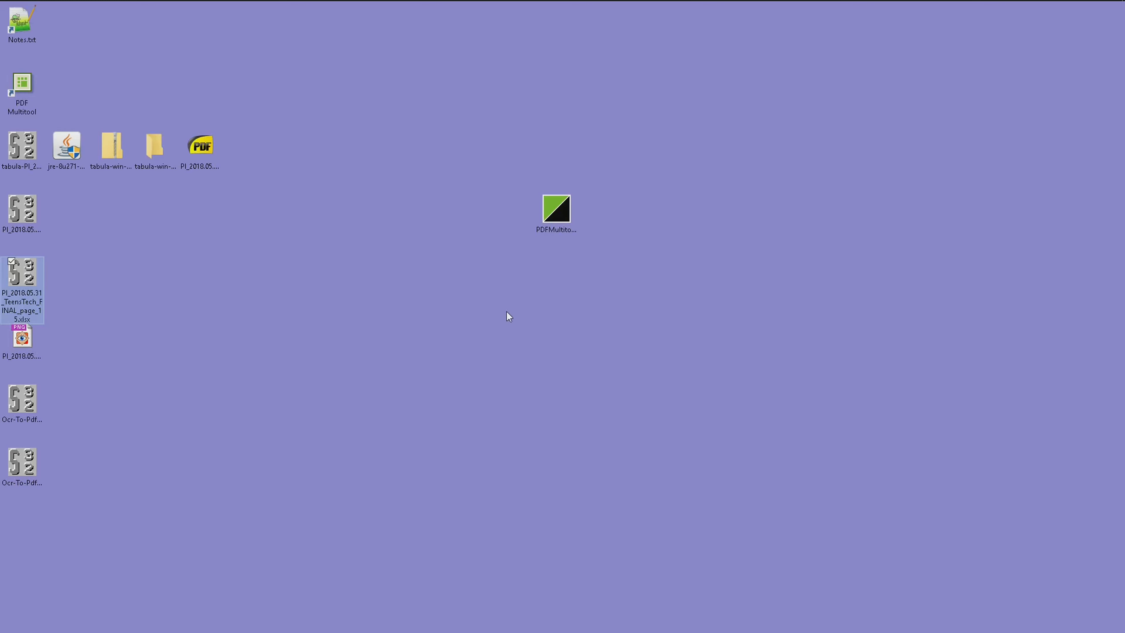
Select the image file PI_2018.05.31_TeensTech_FINAL_page_15.png on the Desktop.
click(304, 316)
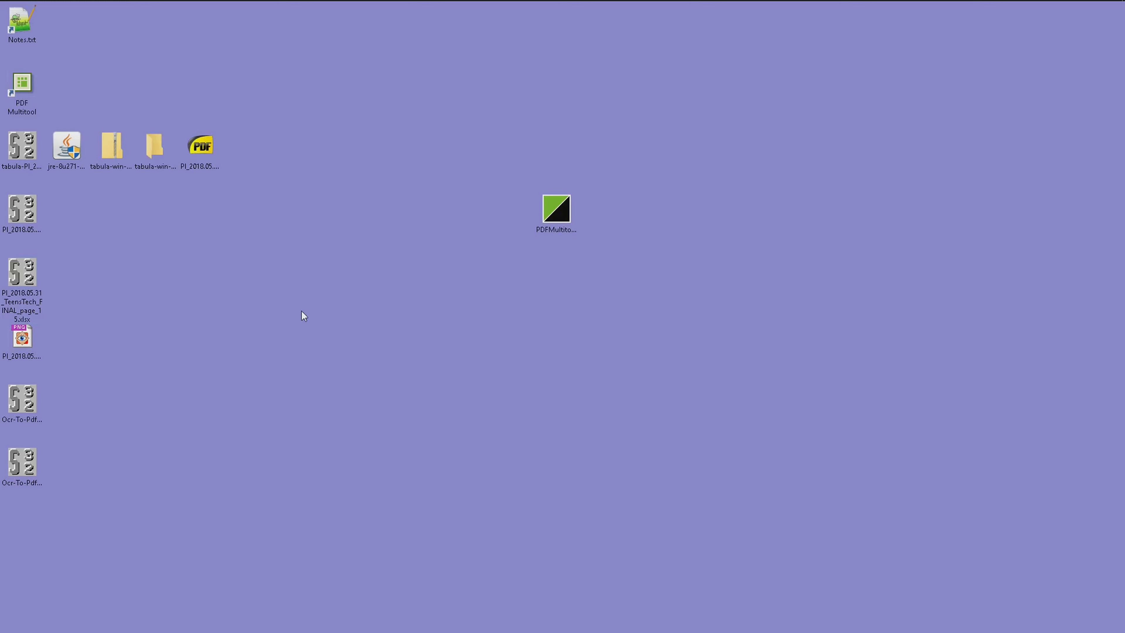
click(27, 346)
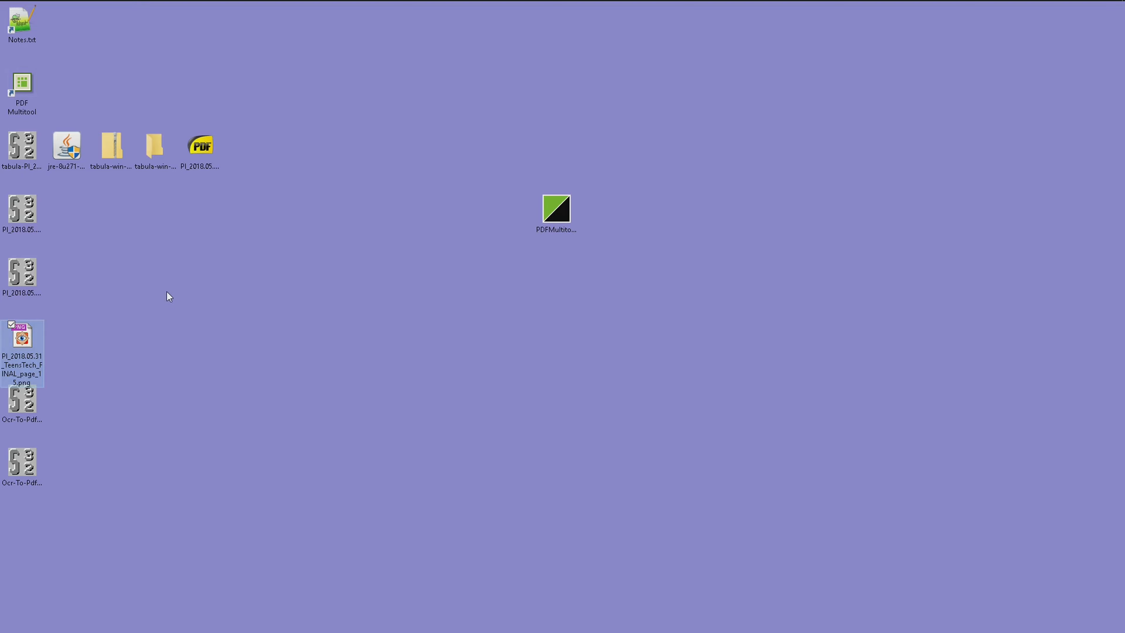
Preview the selected PNG image of the table and close the preview.
key(space)
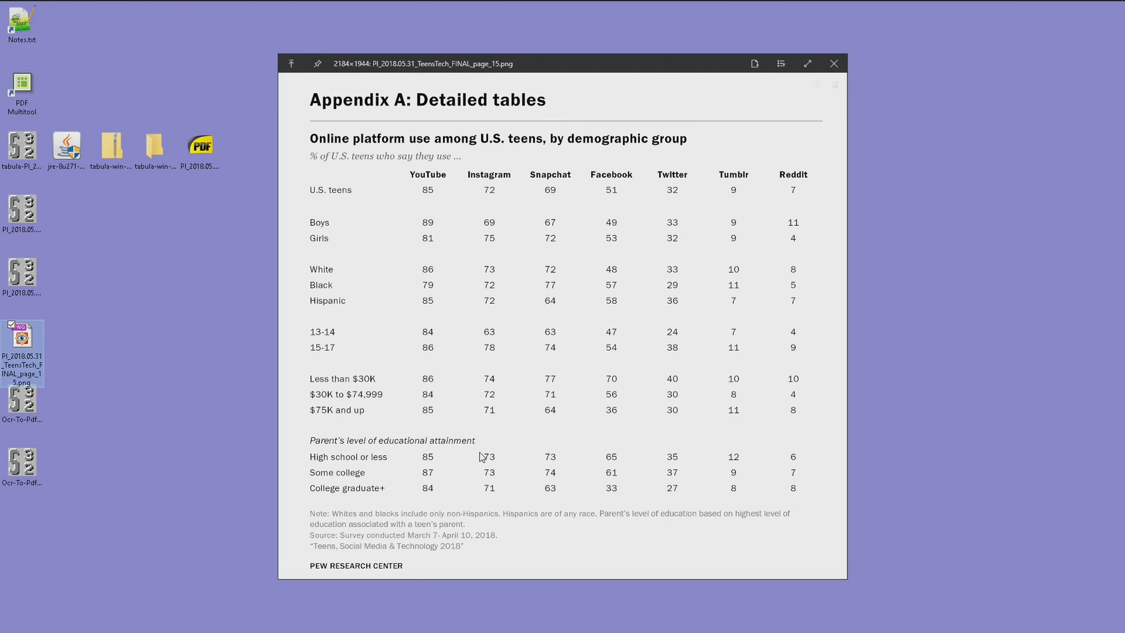
click(834, 67)
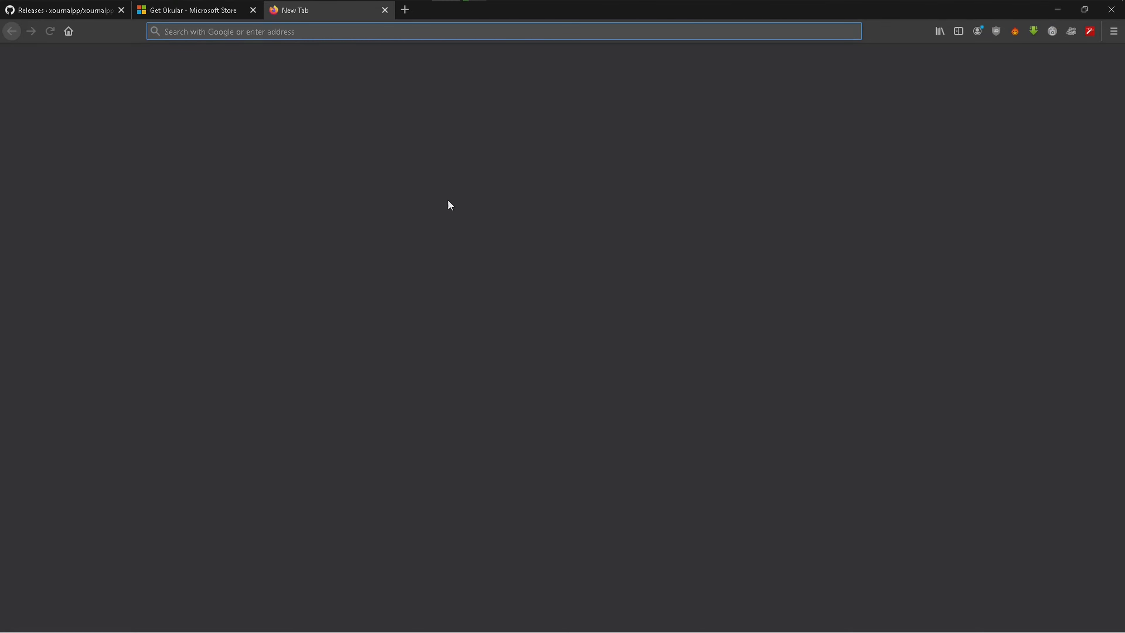
In Firefox, go to okular.kde.org and open the document format handlers page in a new tab.
text(okular.kde.org)
key(Return)
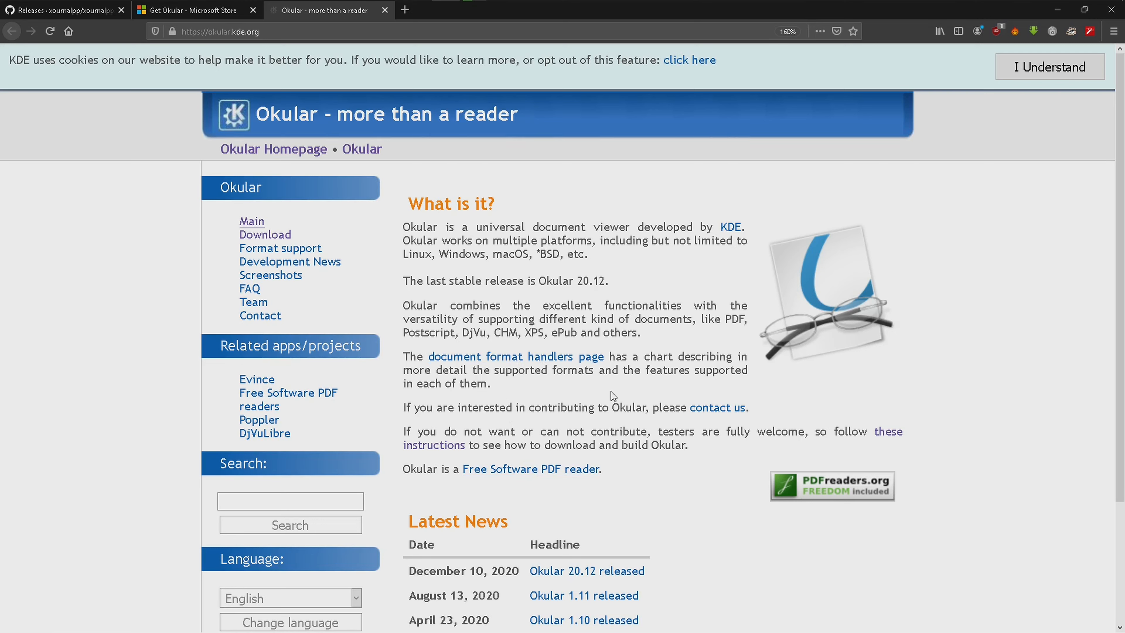
middle_click(512, 360)
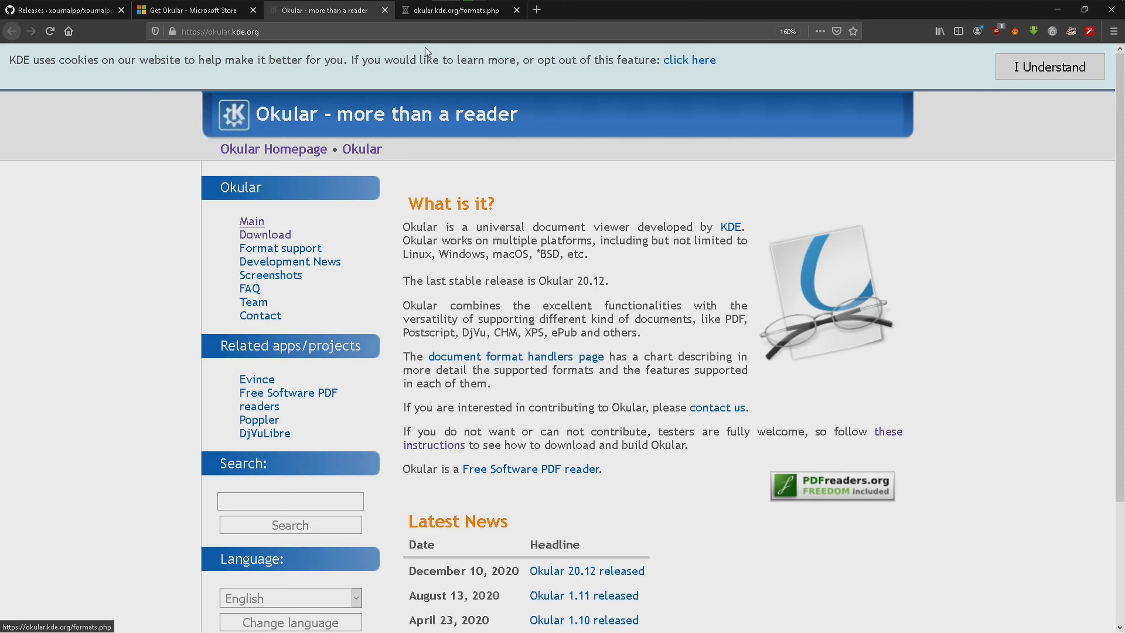
click(442, 13)
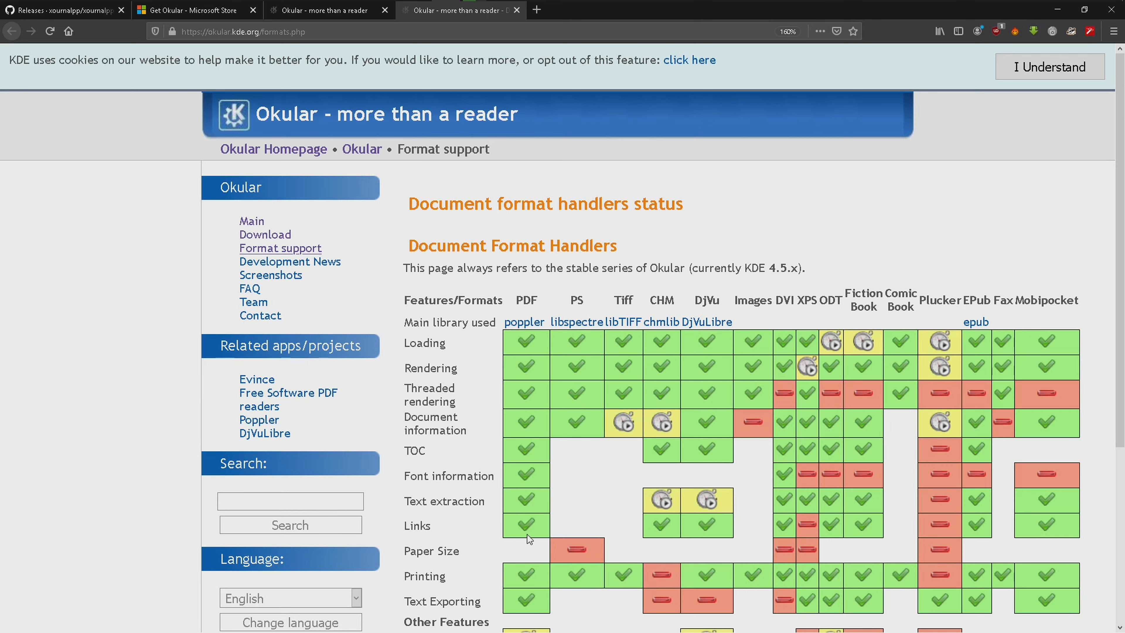
Examine the PDF column of the Document Format Handlers table, from loading down to movies.
scroll(526, 589, down, 4)
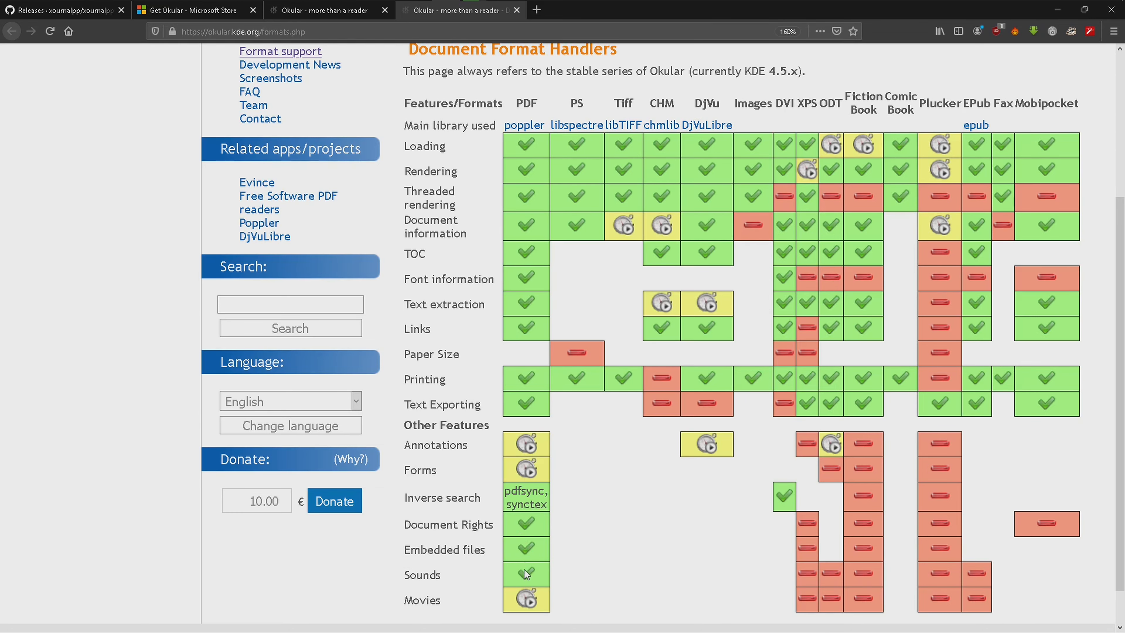
scroll(527, 576, down, 2)
scroll(530, 587, down, 1)
scroll(528, 589, up, 4)
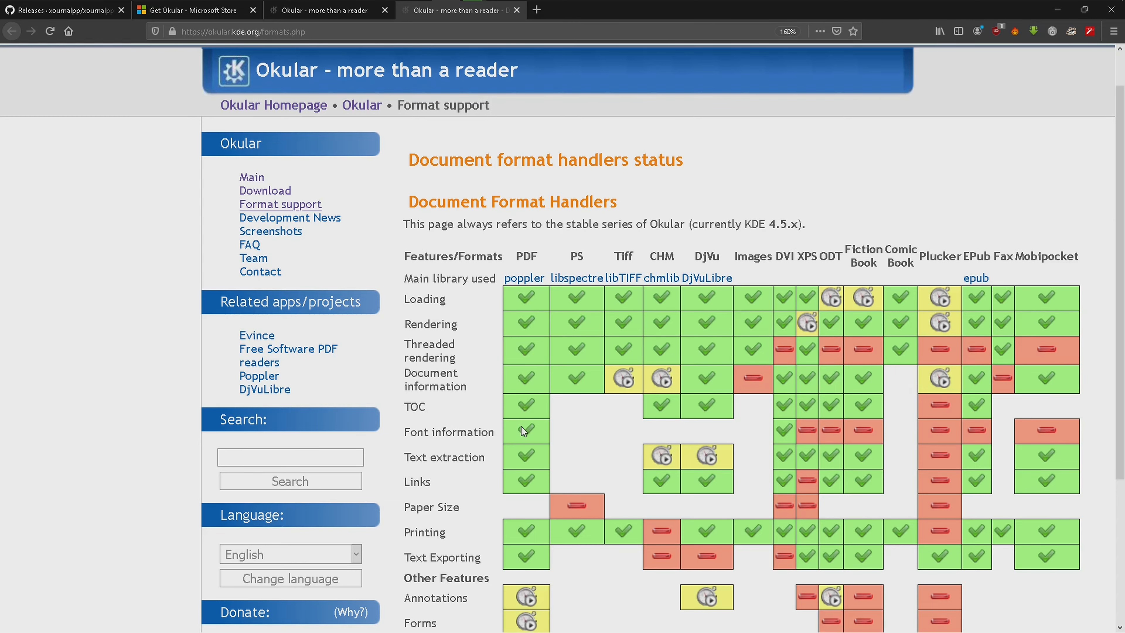
scroll(522, 432, down, 3)
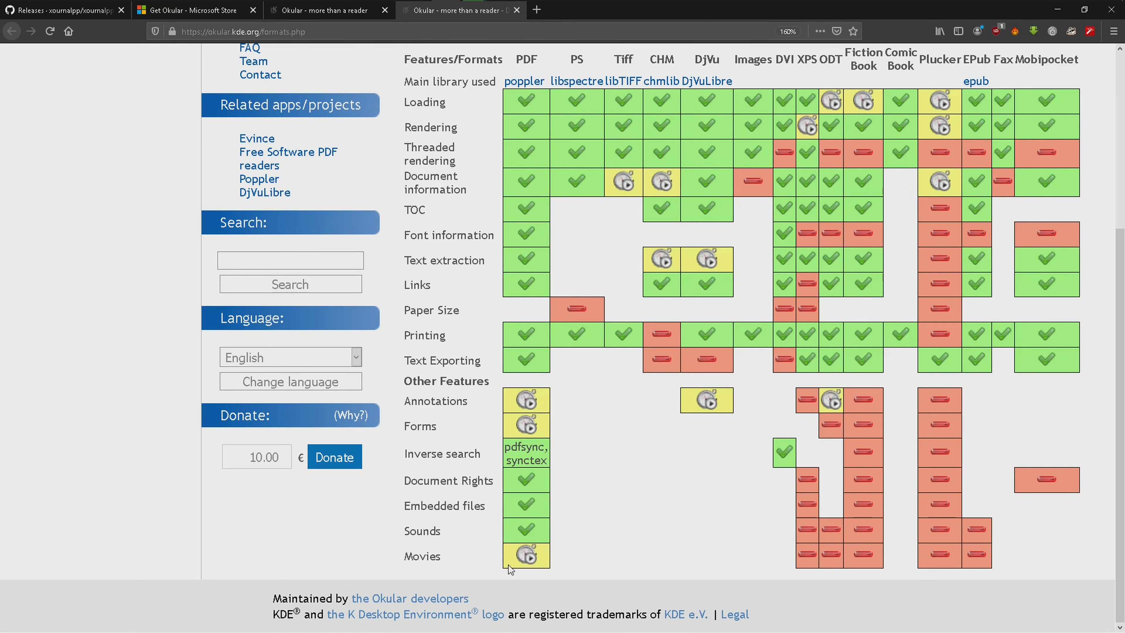
scroll(508, 565, up, 2)
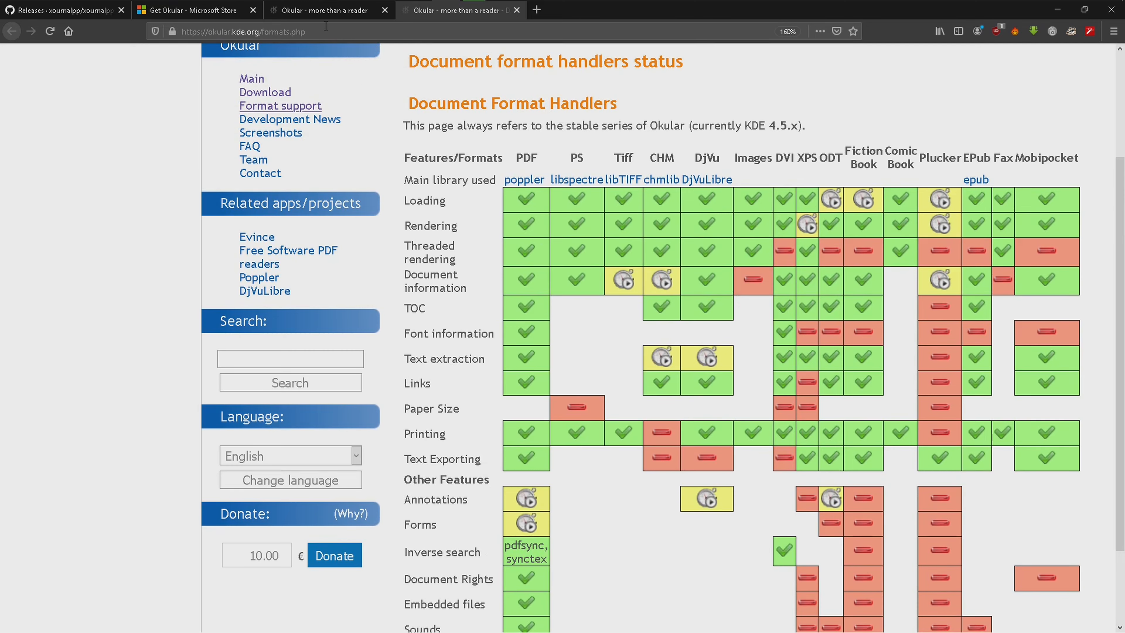
From the Okular homepage, open the Download page and load the KDE on Windows Initiative link in a new tab.
click(324, 11)
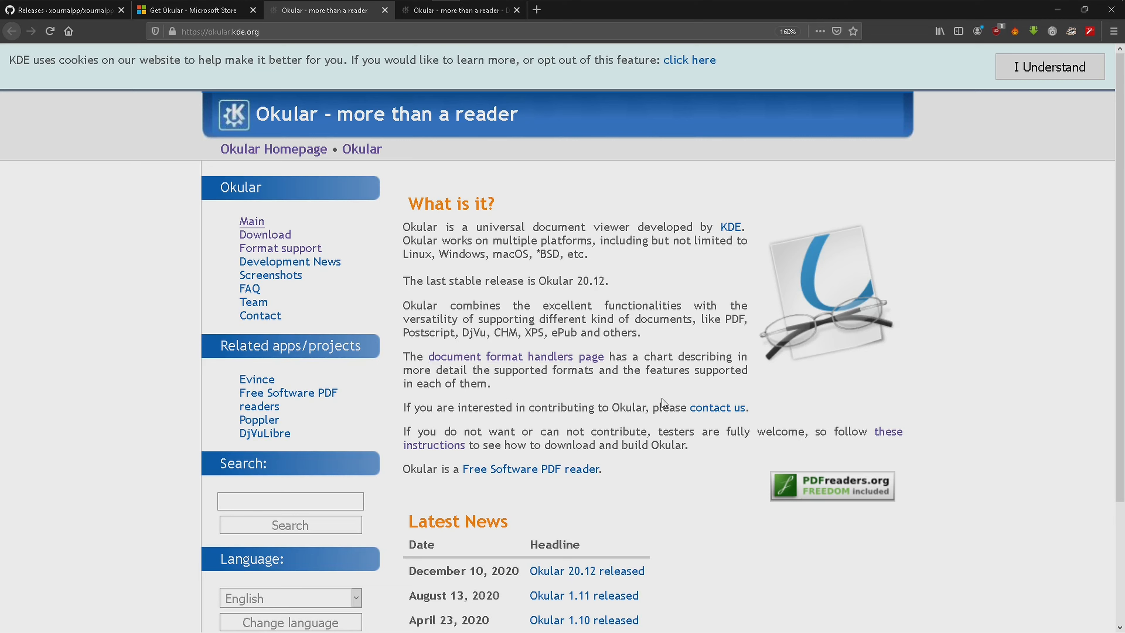
drag(491, 572, 516, 573)
click(278, 237)
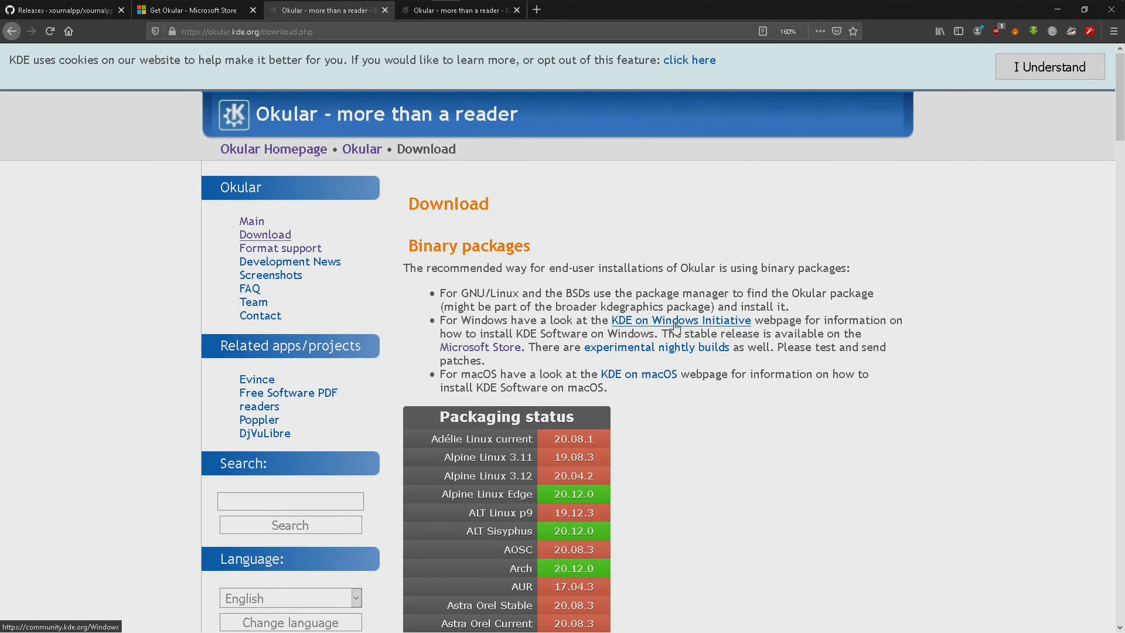
middle_click(687, 327)
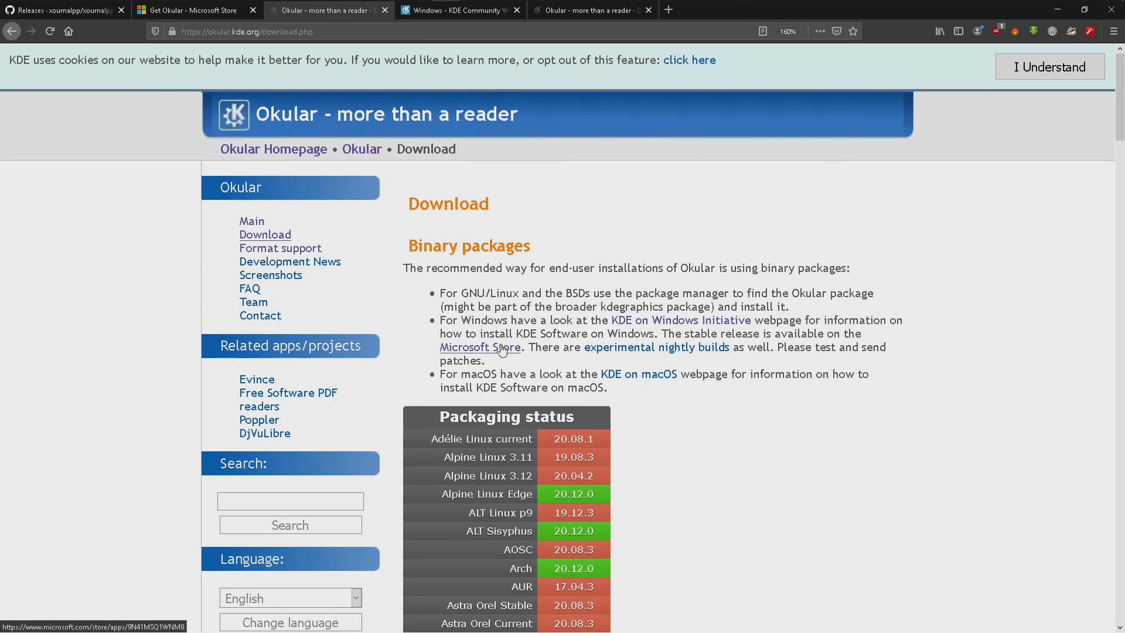
Check the required Windows version among Okular's system requirements on its Microsoft Store web page.
click(195, 15)
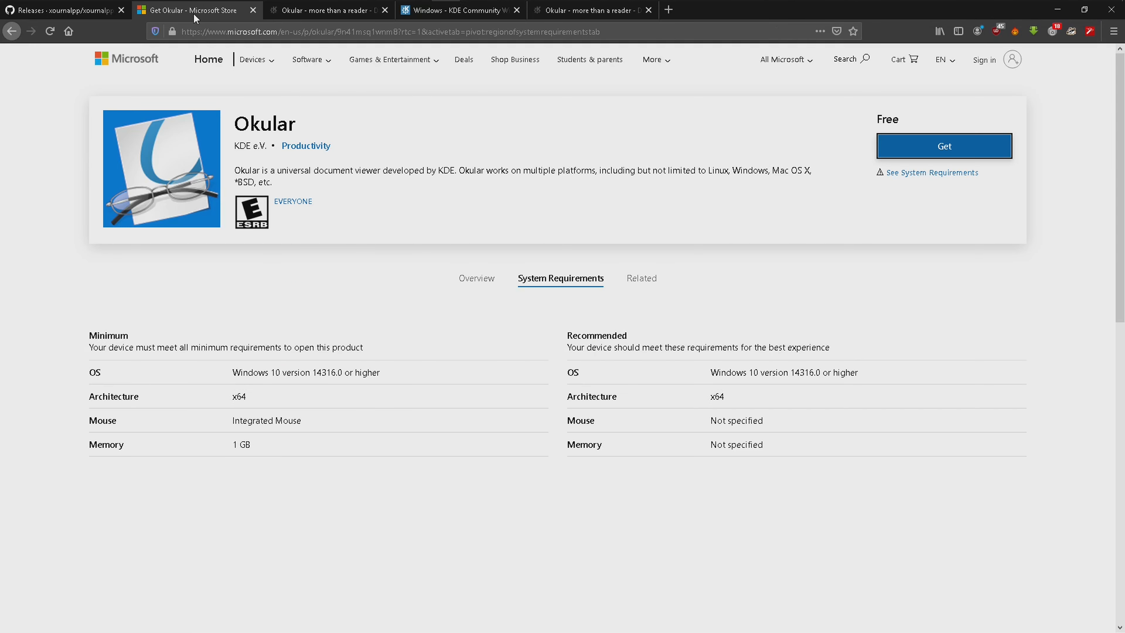
click(922, 174)
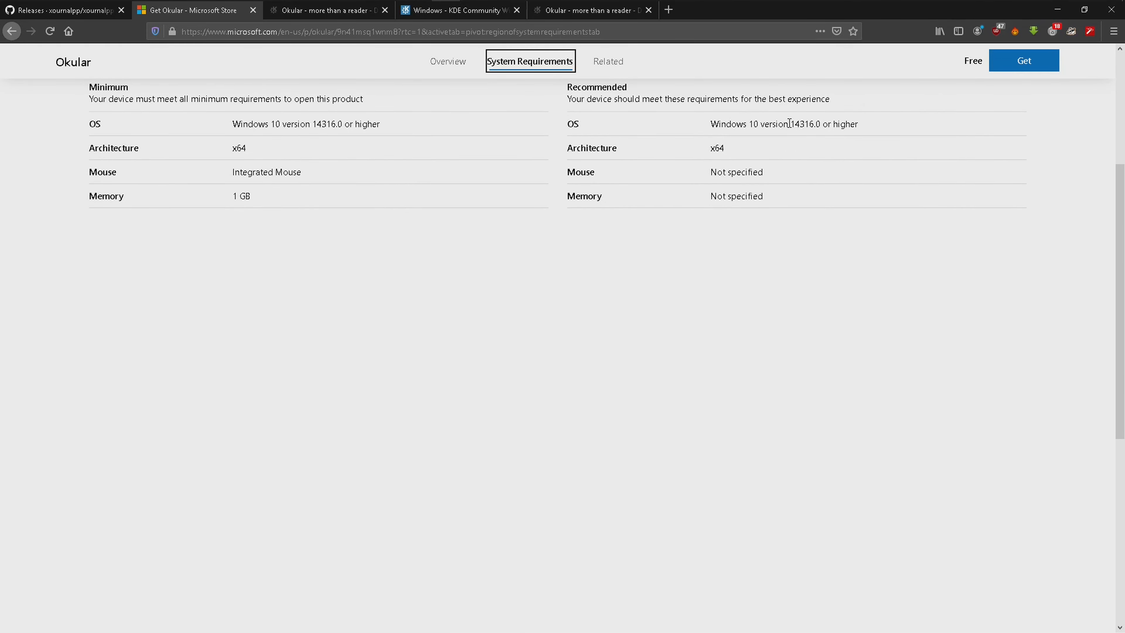
drag(790, 123, 857, 126)
scroll(628, 395, up, 5)
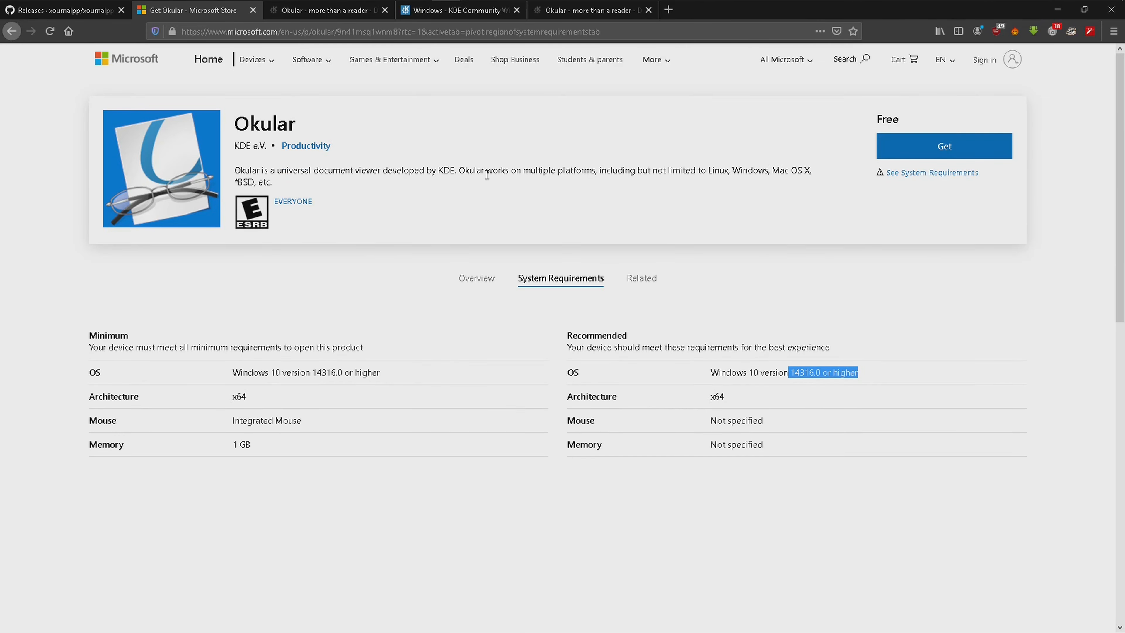
click(922, 228)
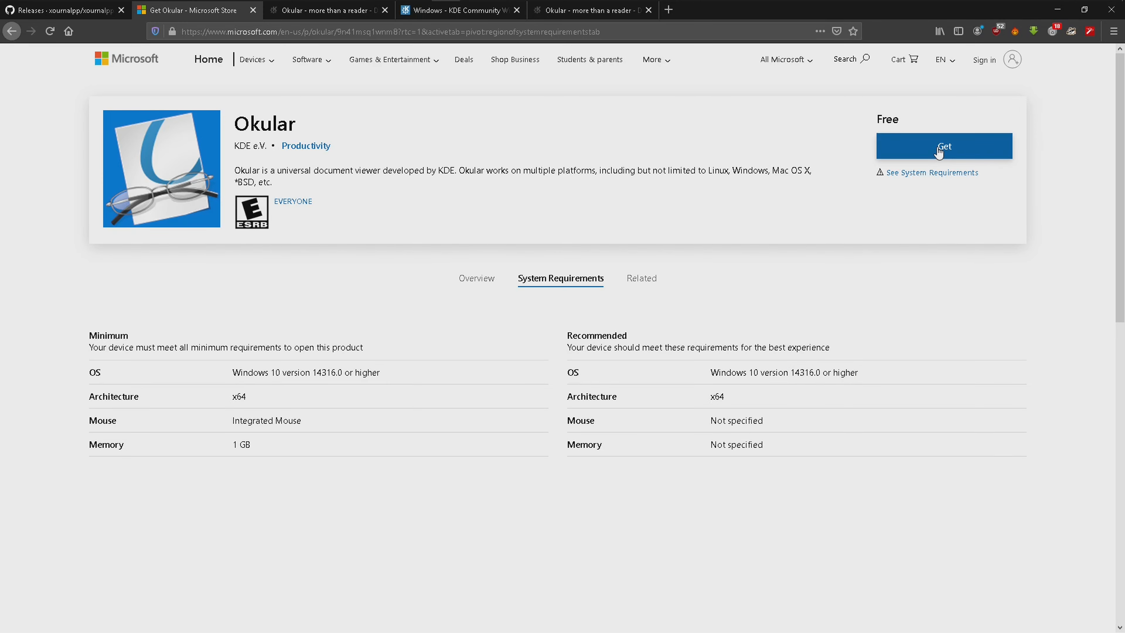
Open Okular's listing in the Microsoft Store app, look over its description and screenshots, and get the free app.
click(938, 150)
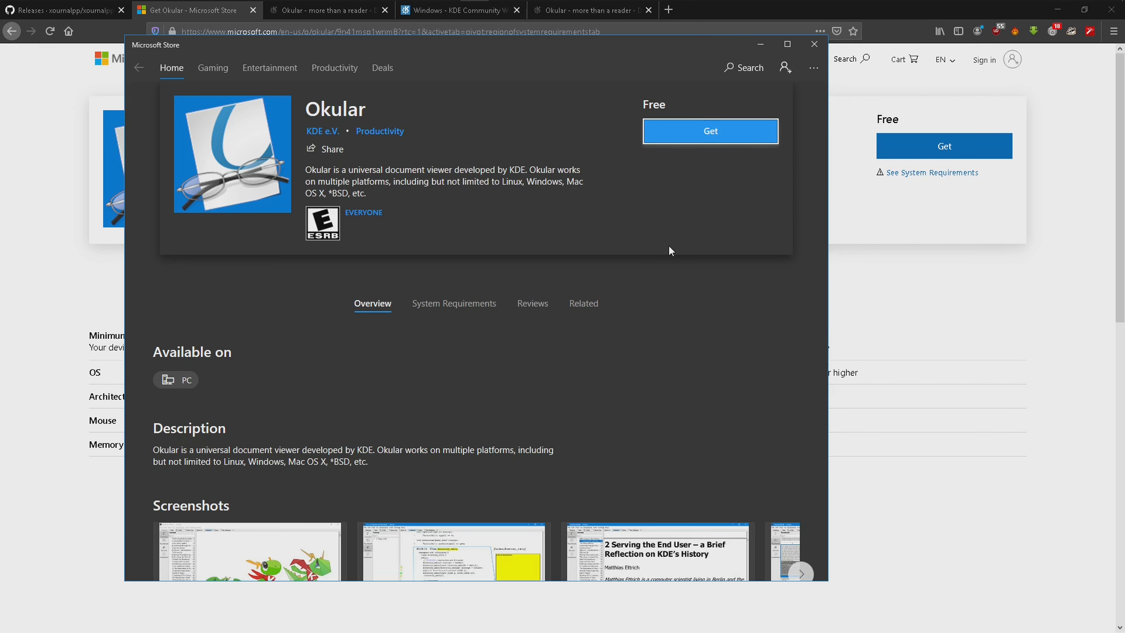
scroll(669, 247, down, 5)
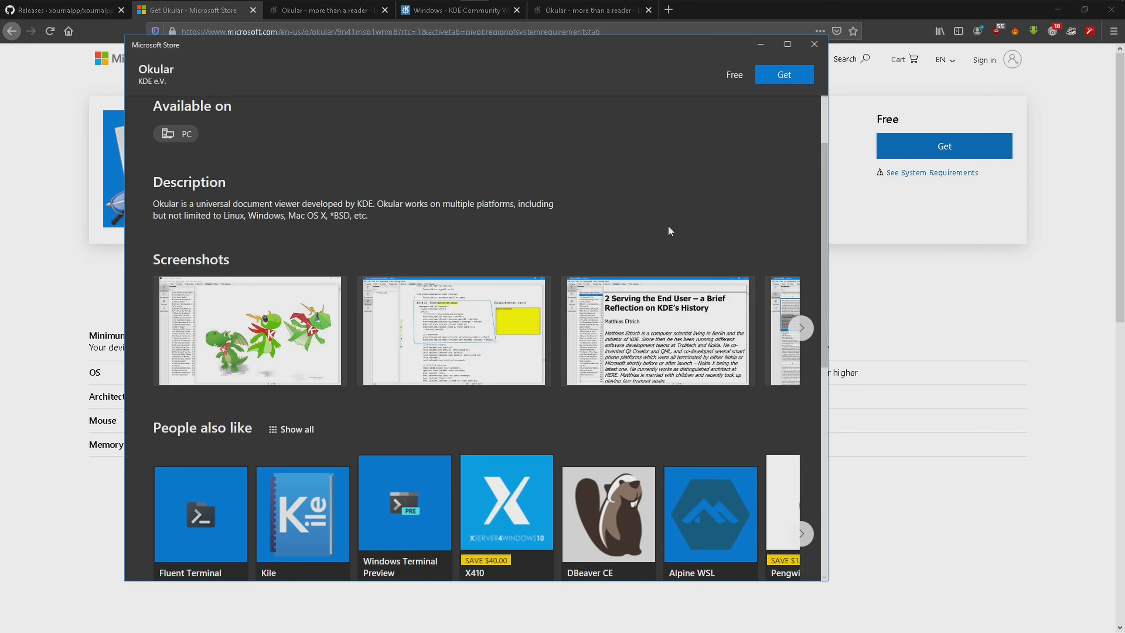
scroll(669, 227, down, 2)
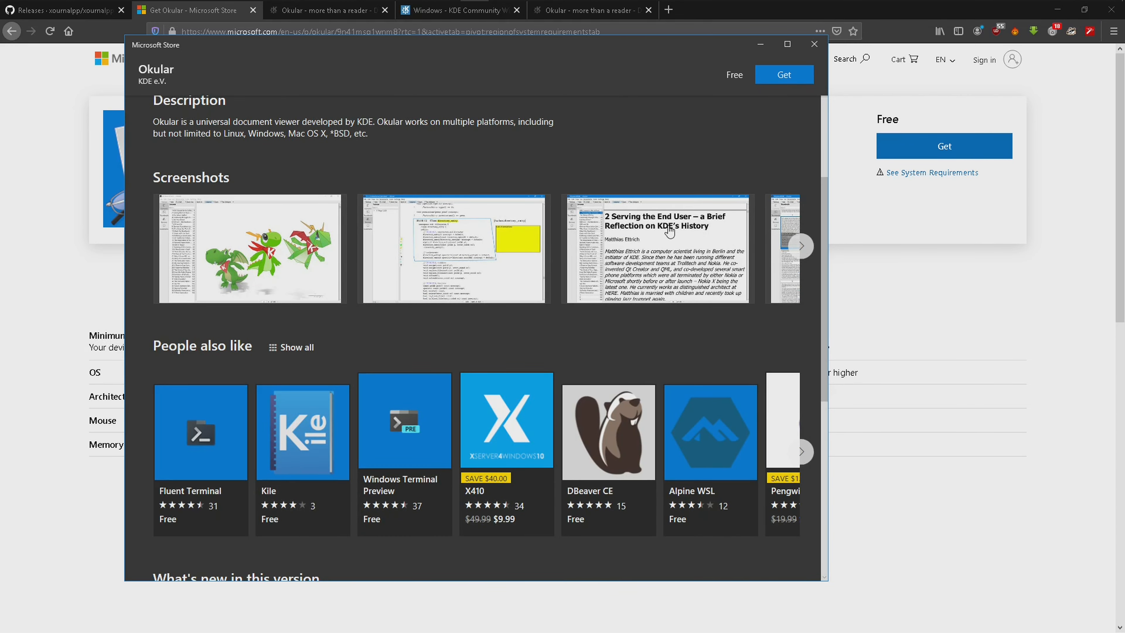
scroll(669, 231, up, 7)
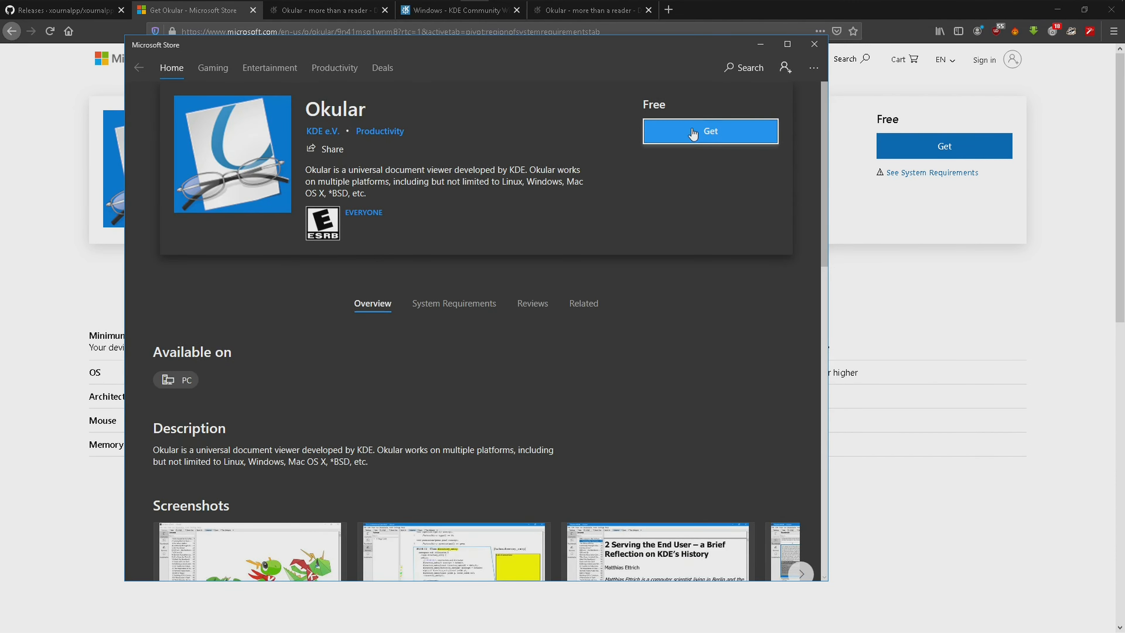
click(693, 132)
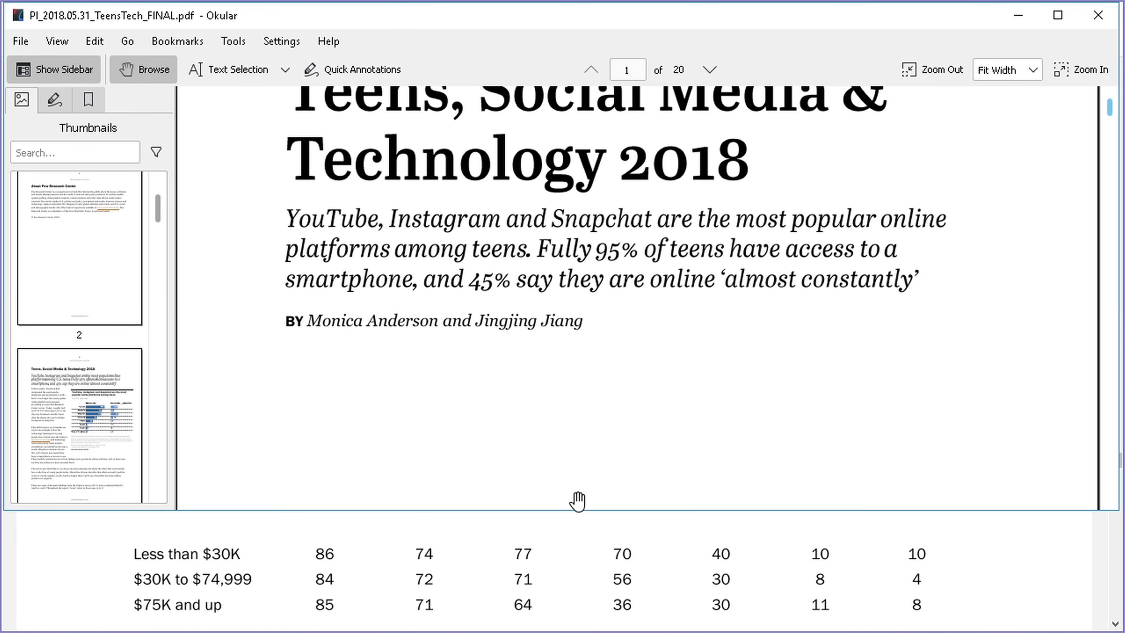
In Okular, make the window taller and go to page 15 of PI_2018.05.31_TeensTech_FINAL.pdf.
drag(578, 513, 575, 625)
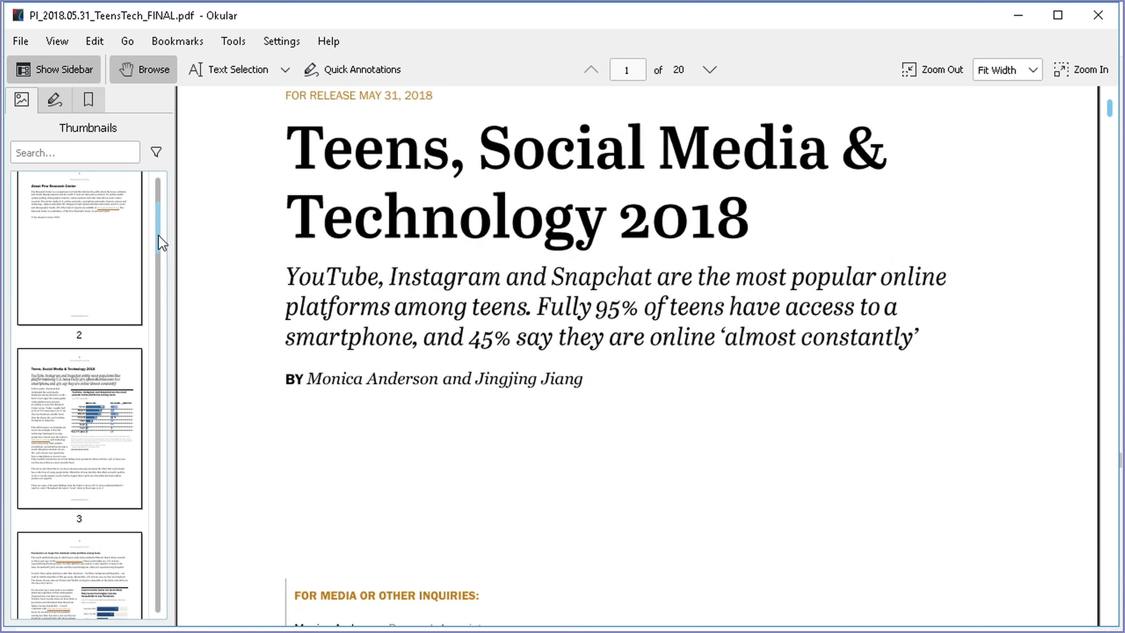
drag(158, 236, 159, 504)
click(91, 360)
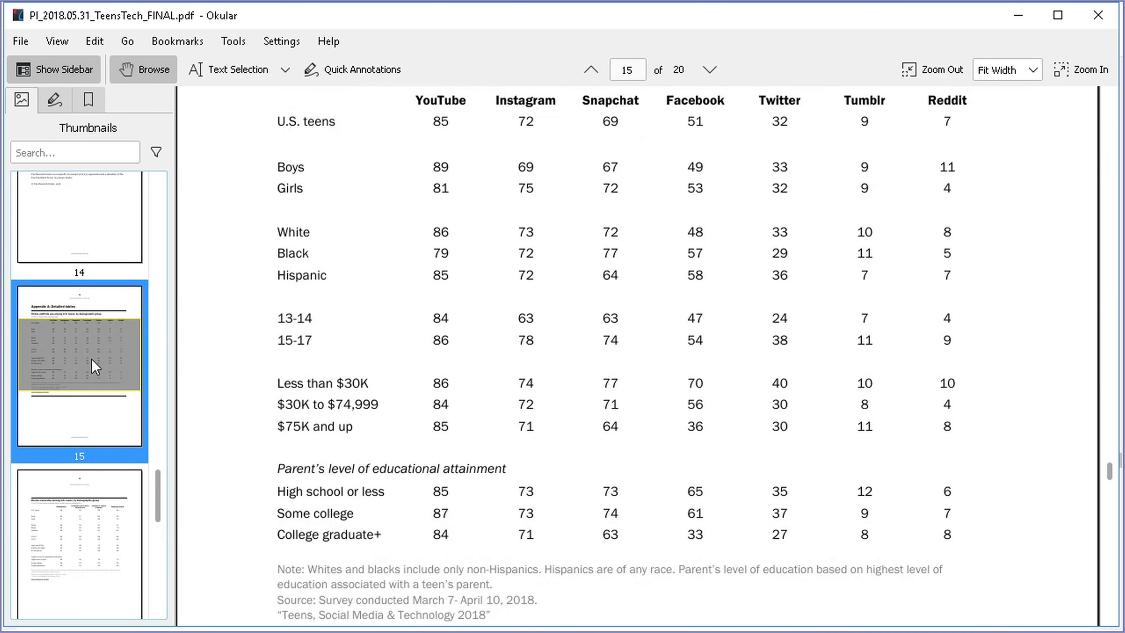
Look over the whole table of online platform use by demographic group on page 15.
scroll(718, 277, up, 2)
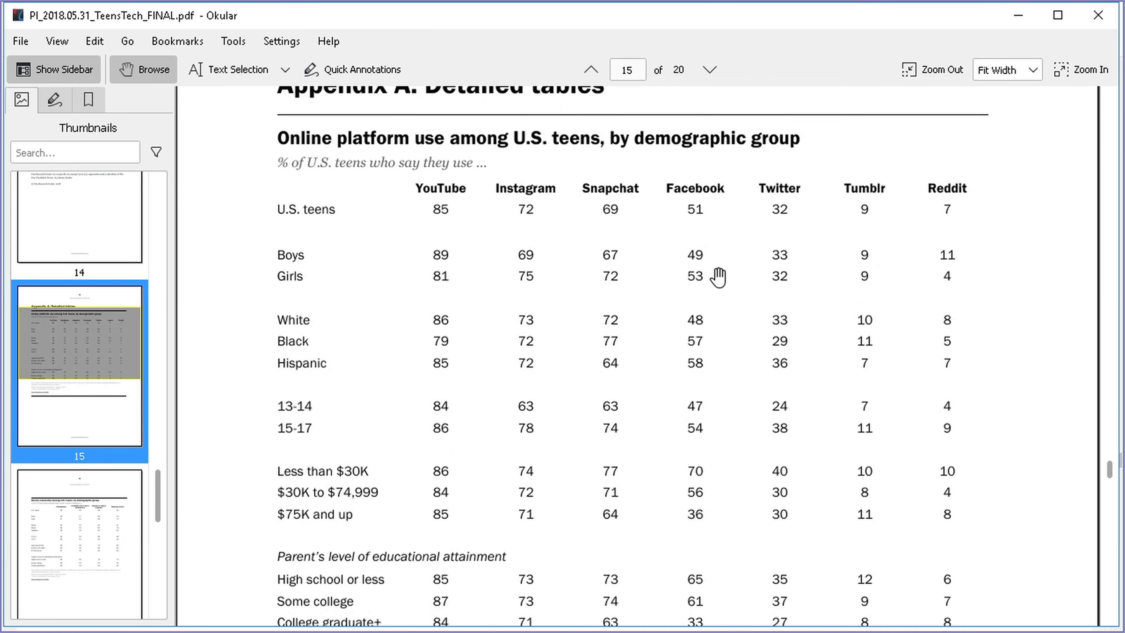
scroll(718, 284, down, 4)
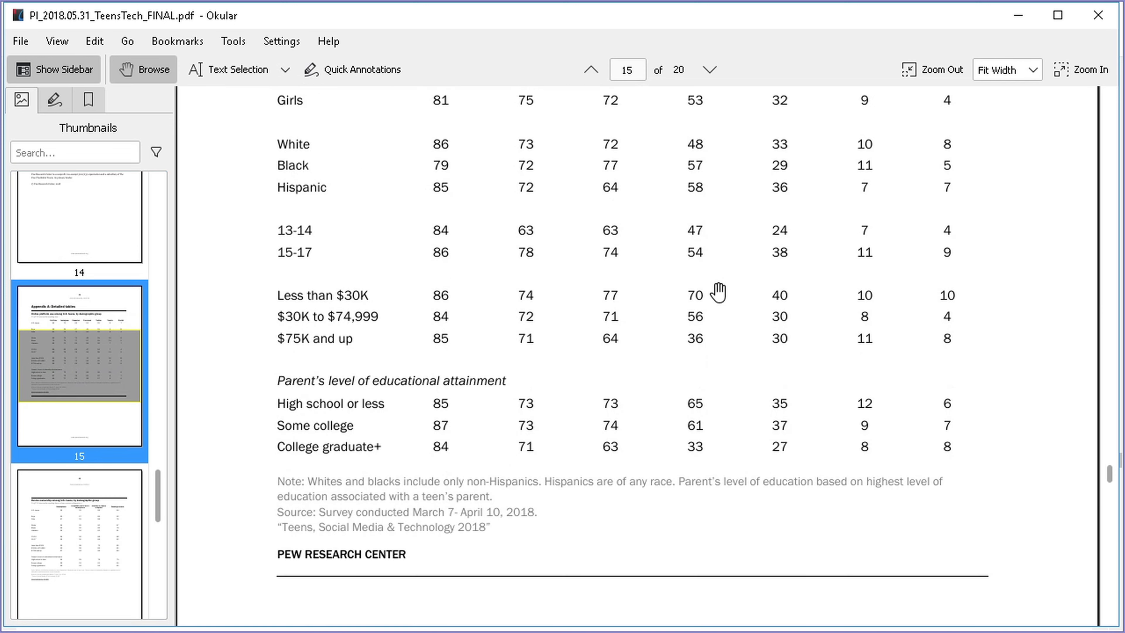
scroll(718, 291, up, 4)
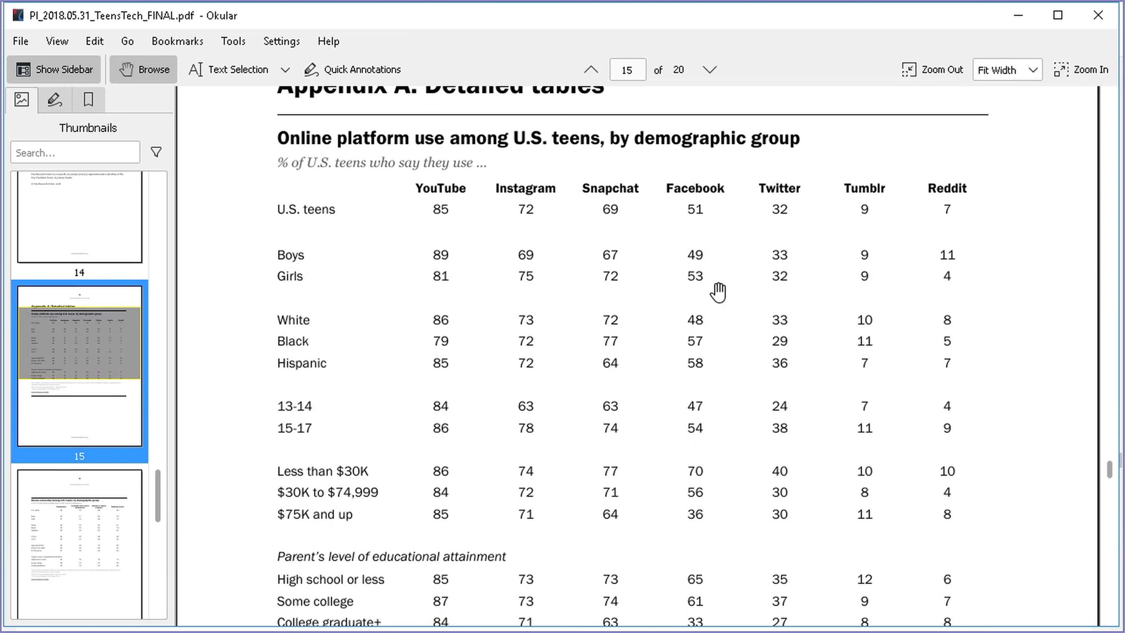
scroll(833, 267, up, 2)
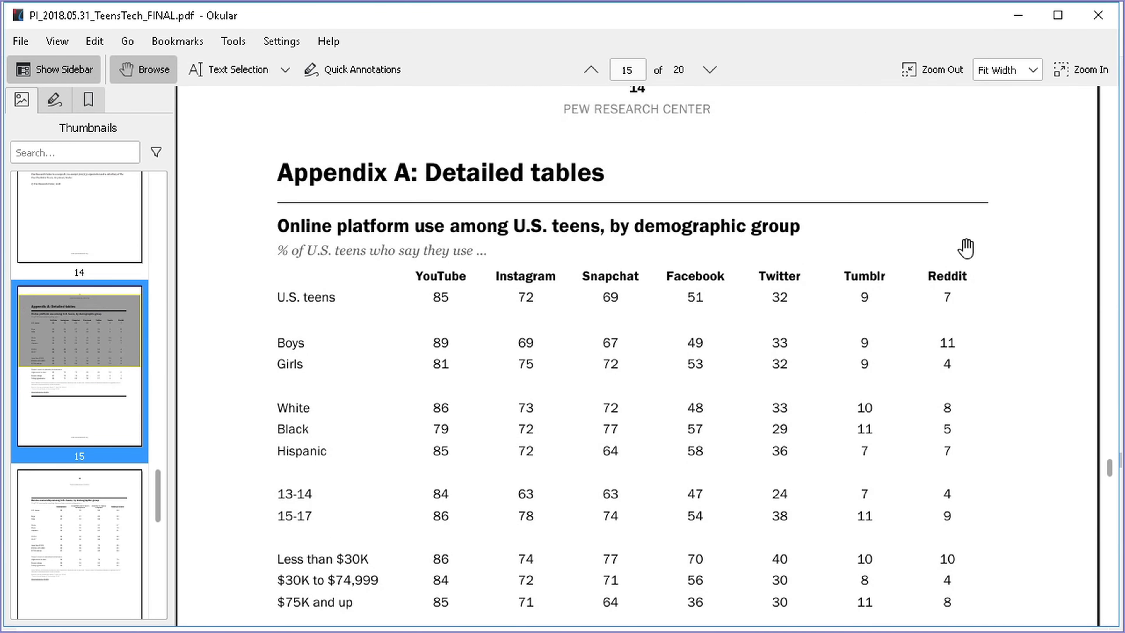
scroll(1007, 252, down, 2)
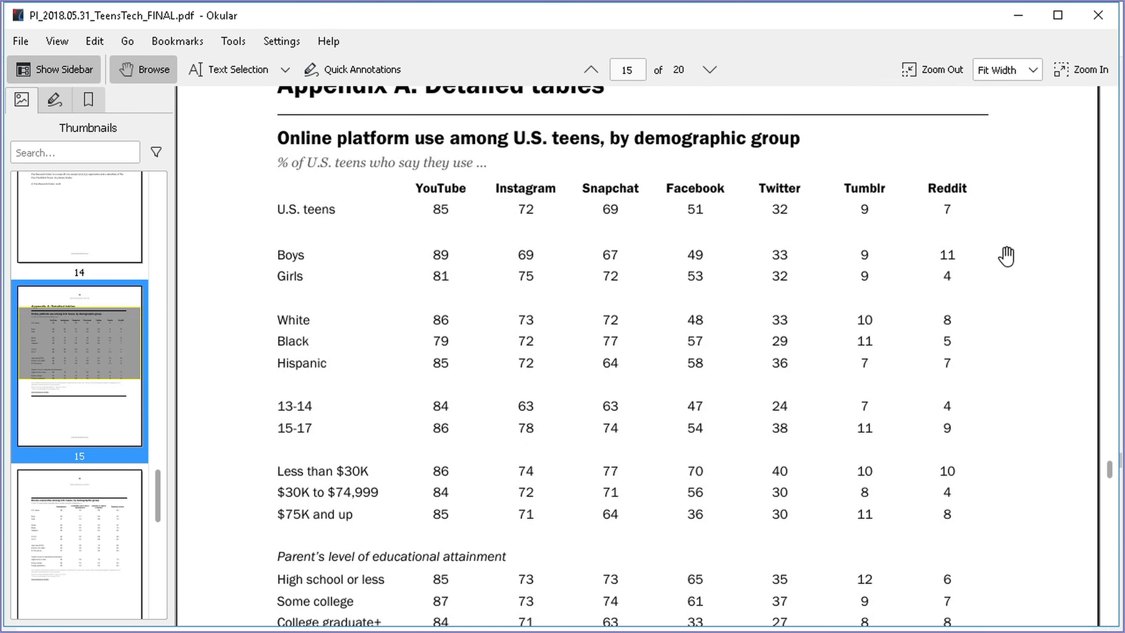
scroll(1006, 256, down, 4)
scroll(1005, 255, up, 2)
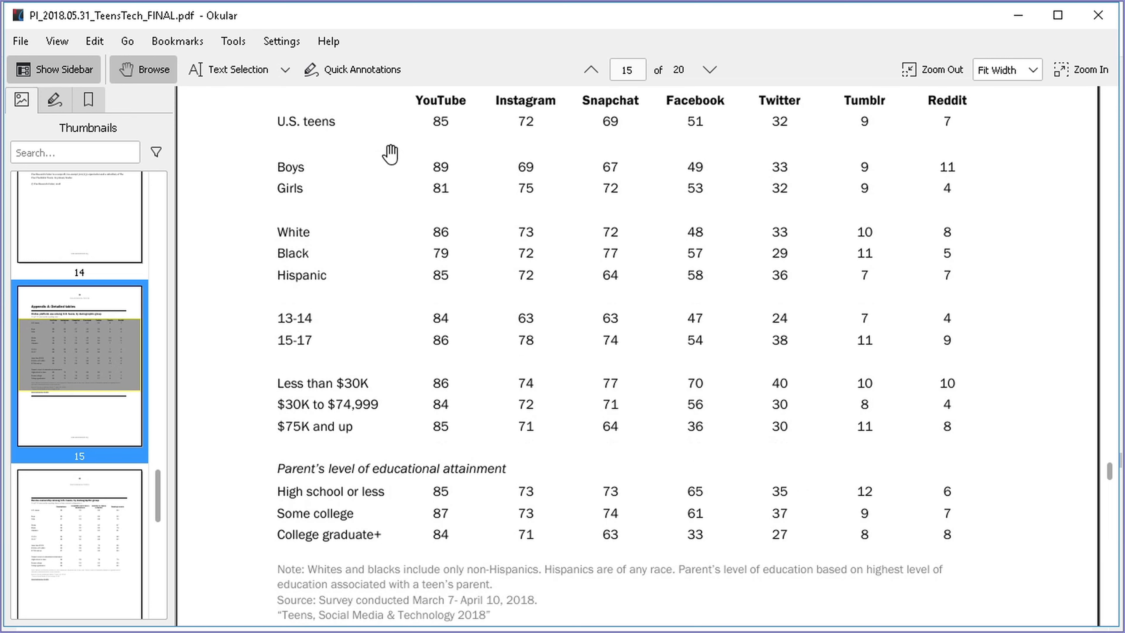
Activate the Table Selection tool and zoom the page out to 100%.
click(286, 69)
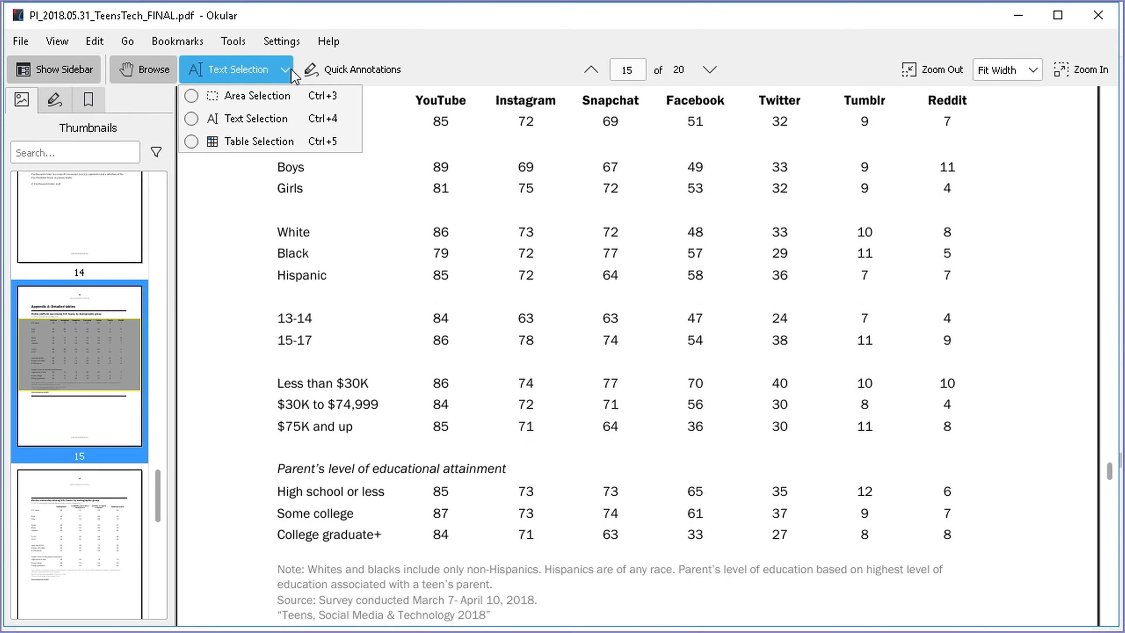
click(245, 142)
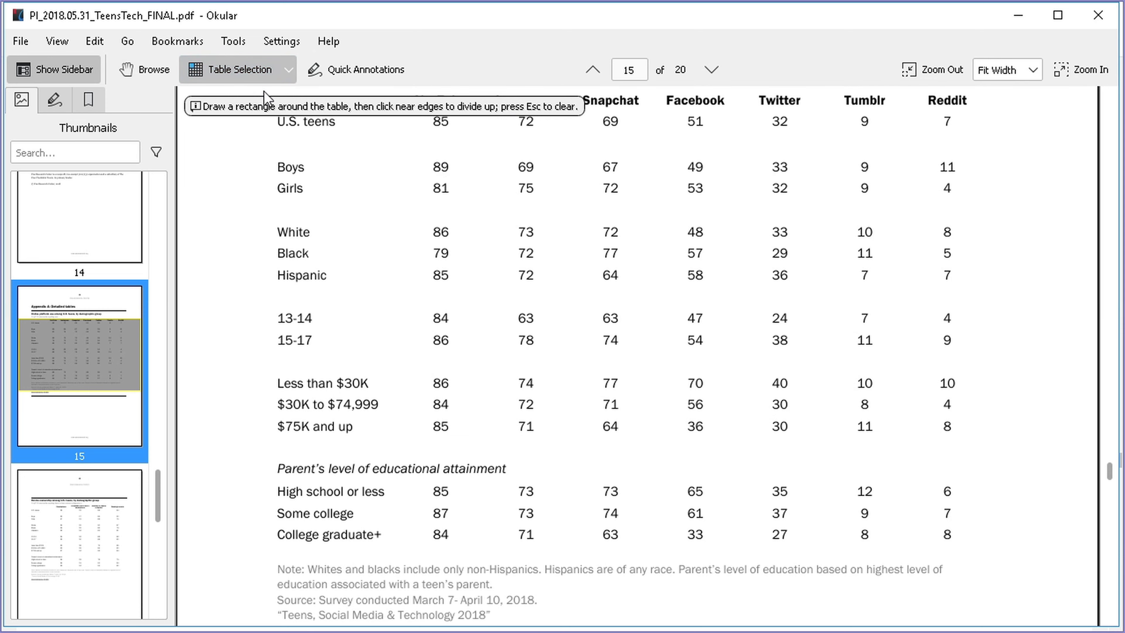
scroll(261, 118, up, 2)
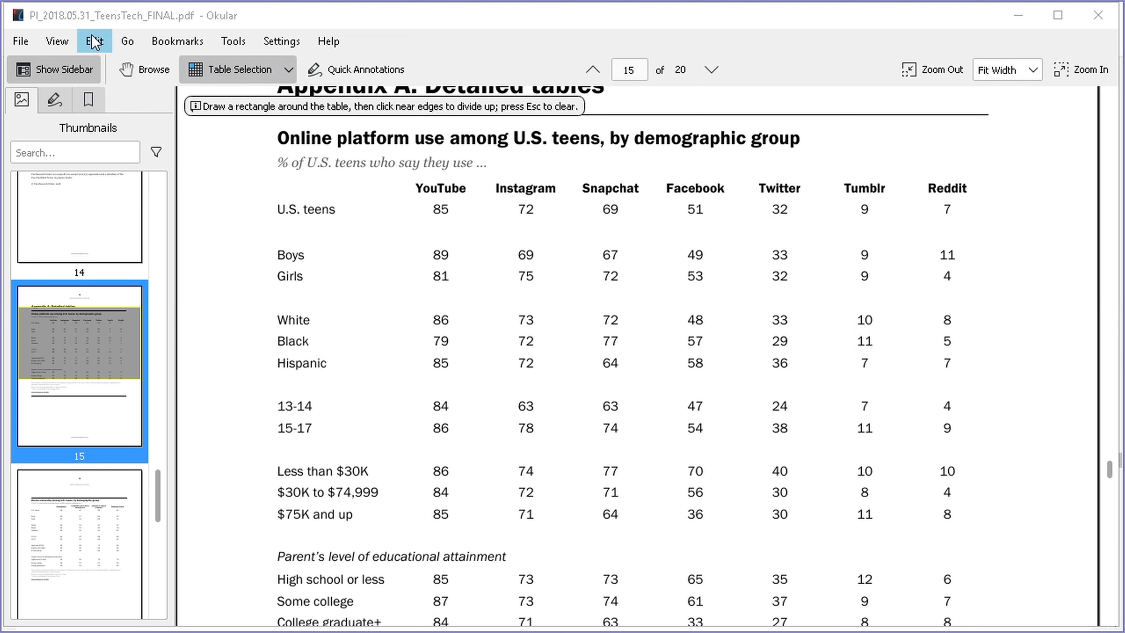
click(57, 41)
click(116, 135)
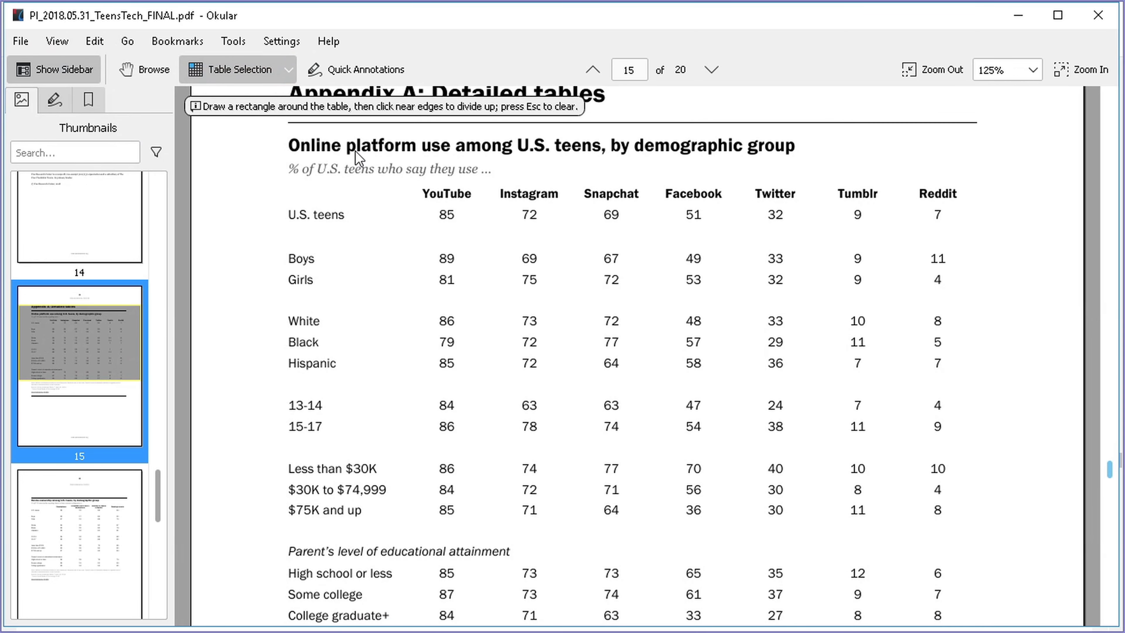
click(58, 46)
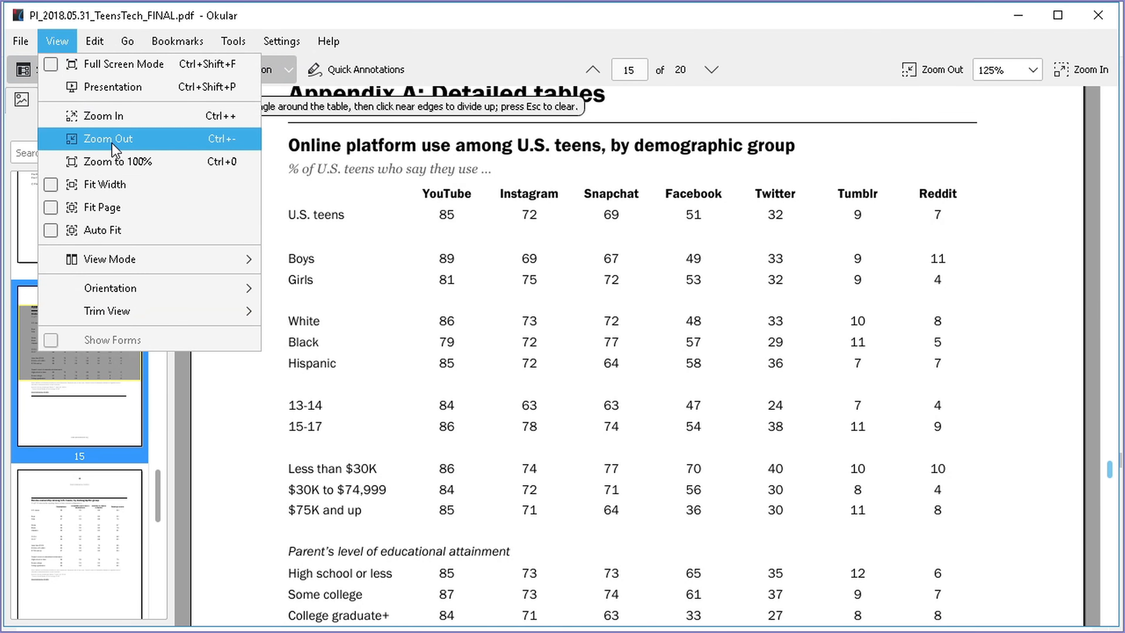
click(112, 142)
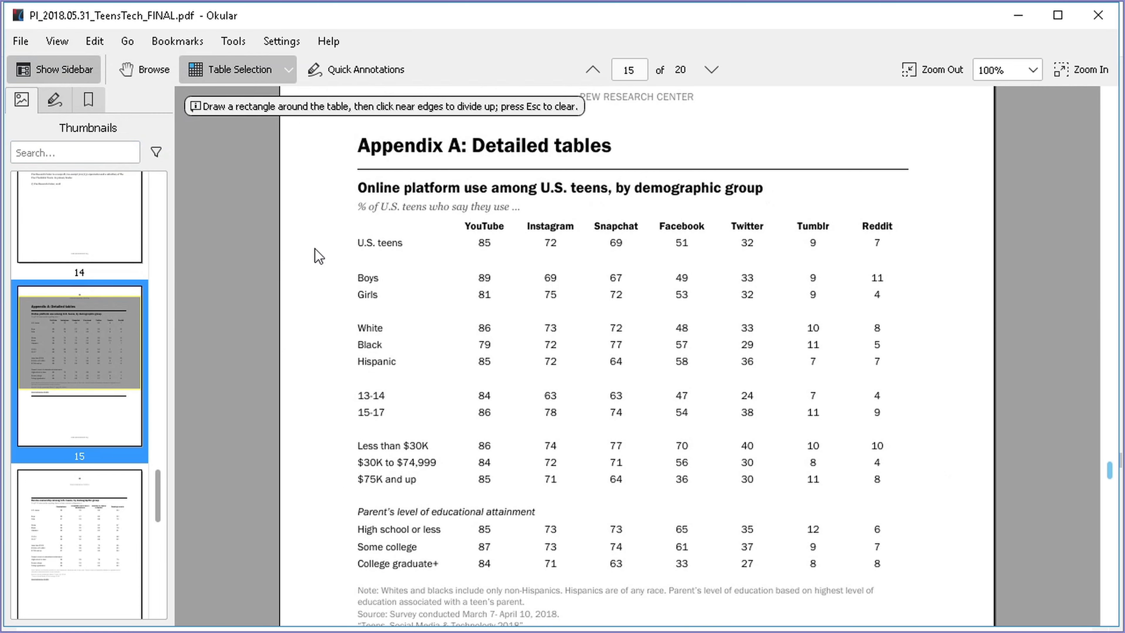
Select the table from its header row to College graduate+ and add column dividers before every platform column, YouTube through Reddit.
scroll(317, 256, down, 2)
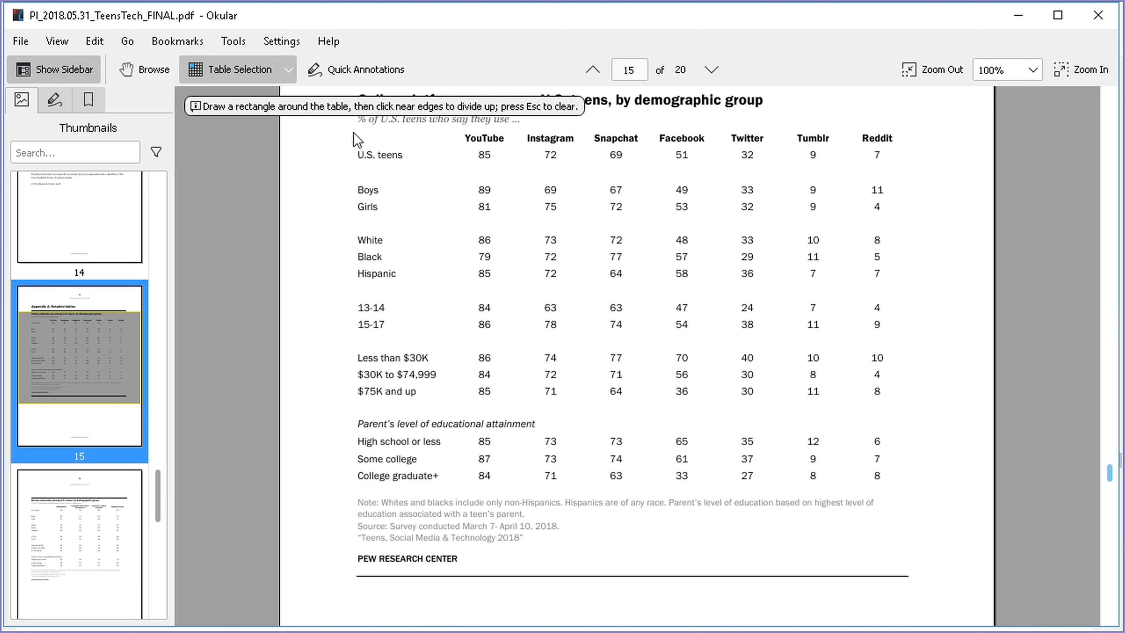
drag(354, 134, 911, 485)
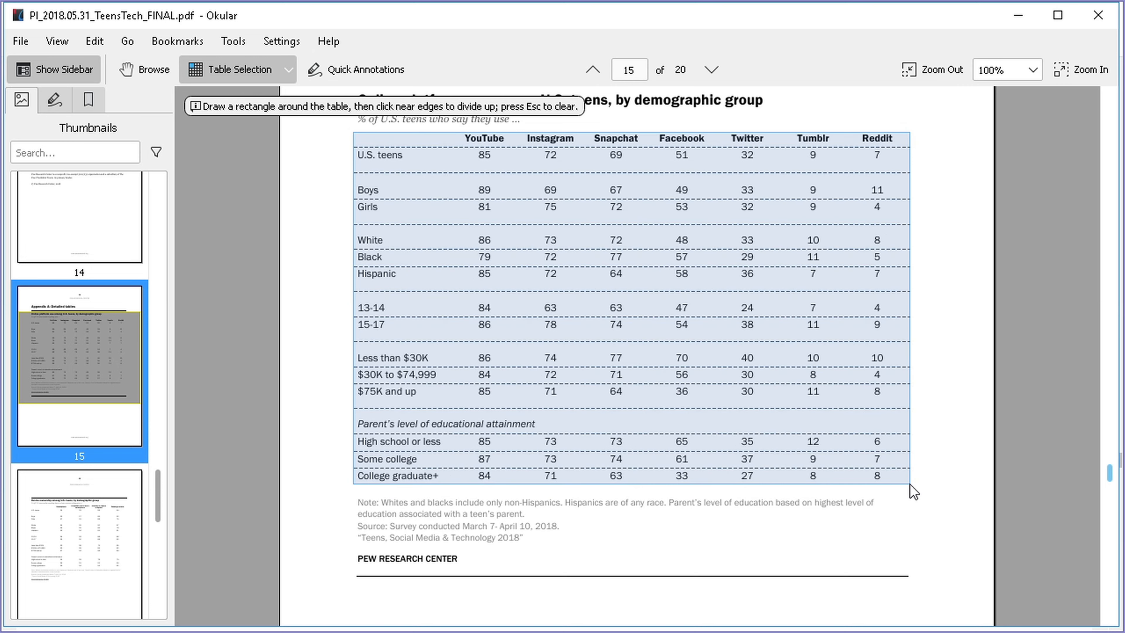
click(848, 140)
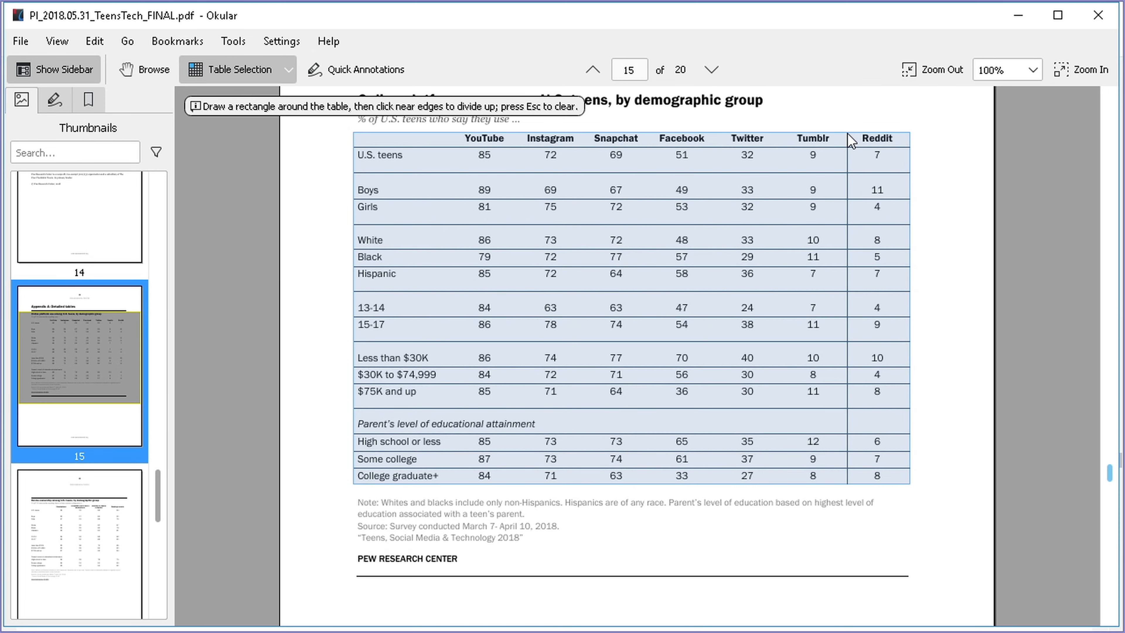
click(778, 139)
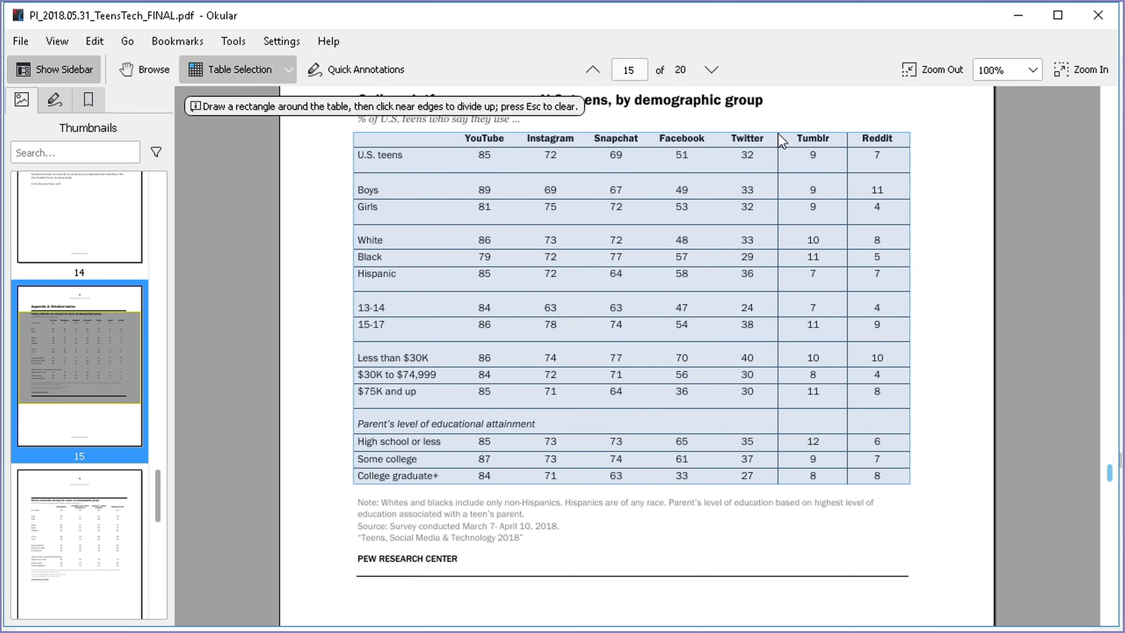
click(718, 139)
click(650, 137)
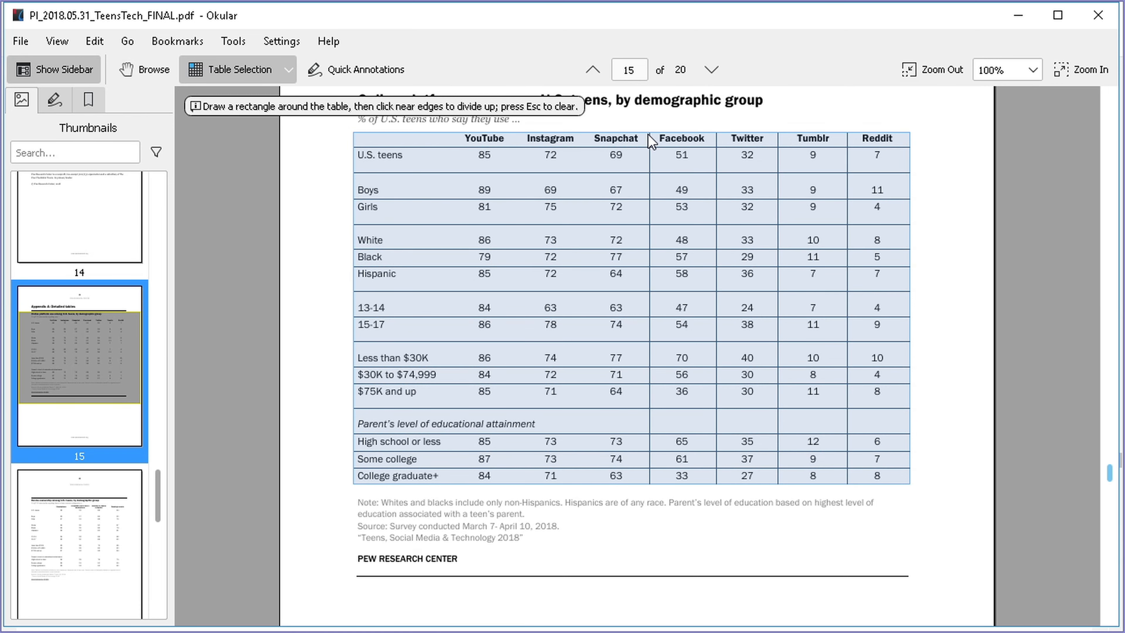
click(588, 136)
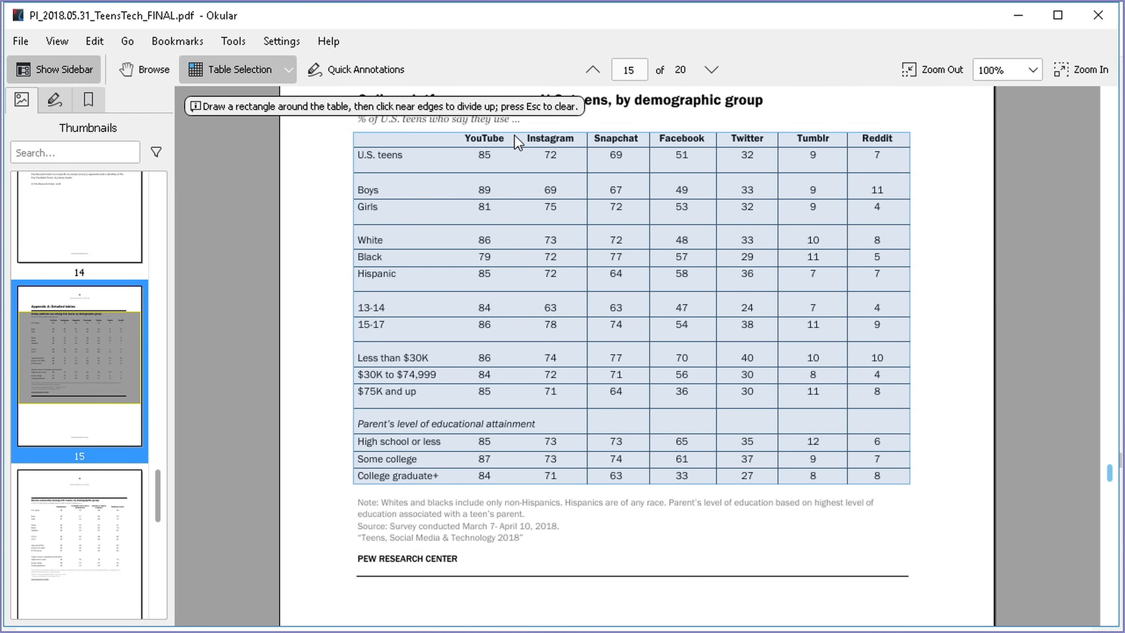
click(514, 139)
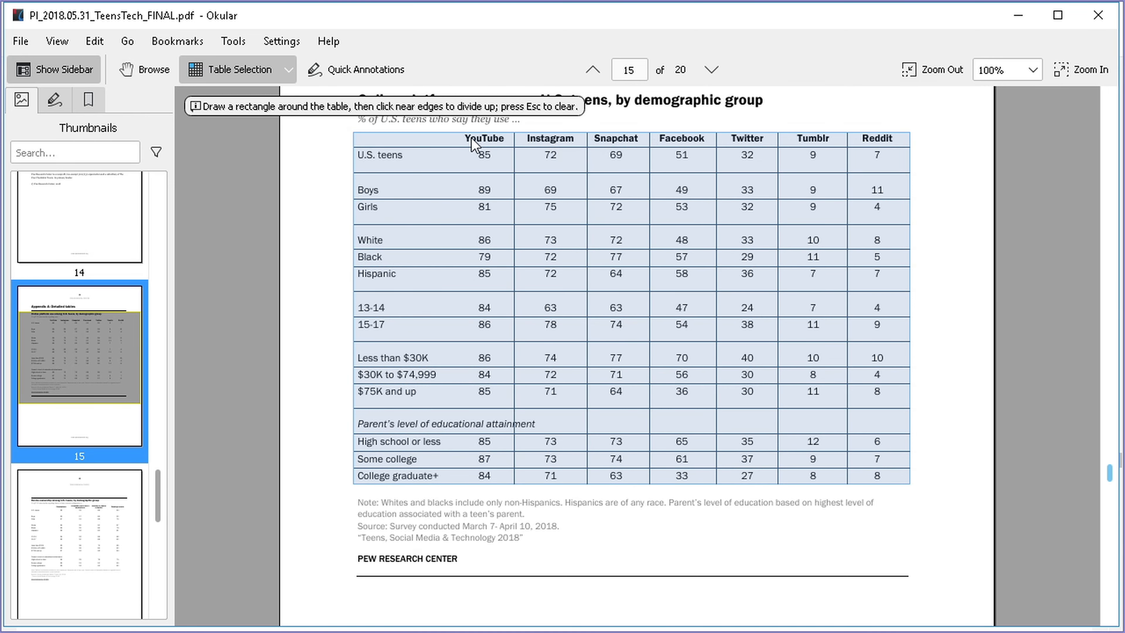
click(456, 137)
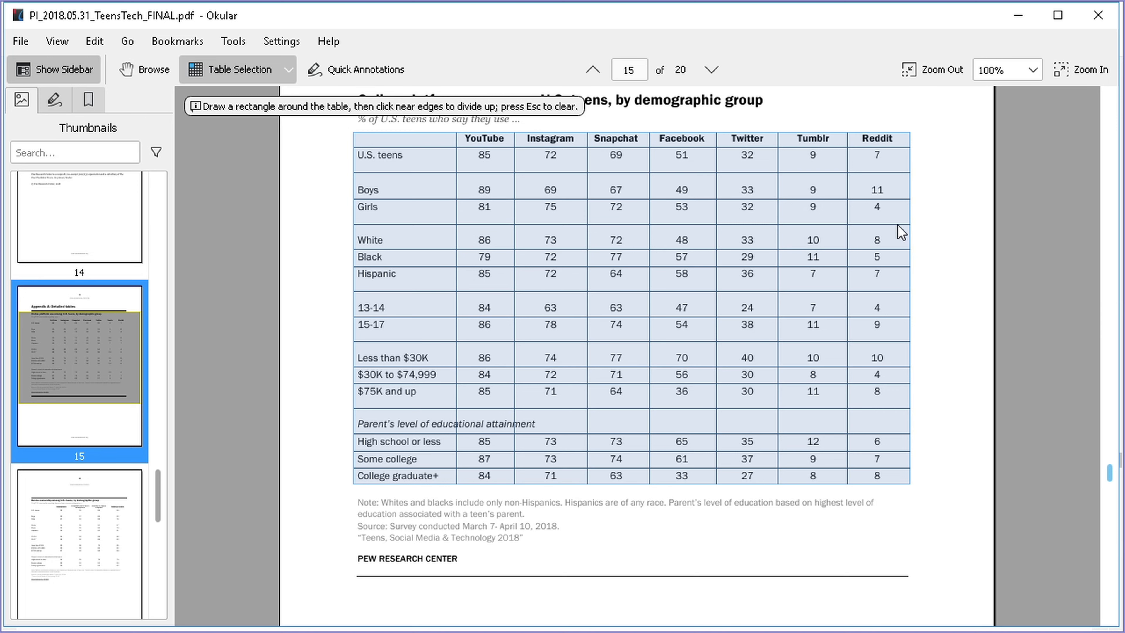
Copy the divided table selection to the clipboard.
right_click(899, 215)
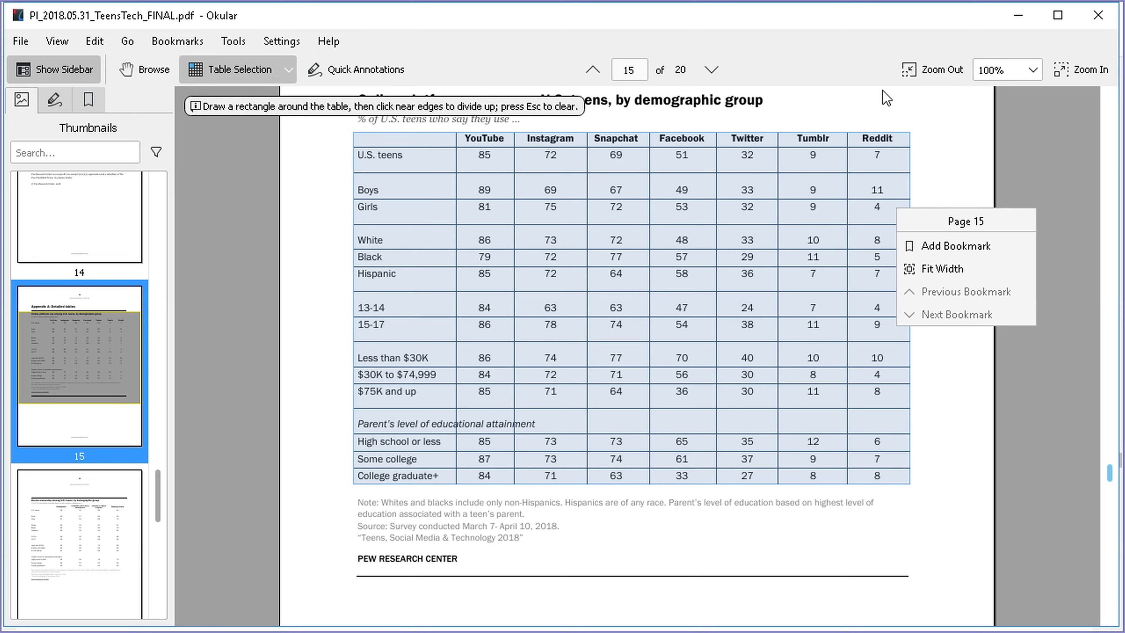
click(837, 79)
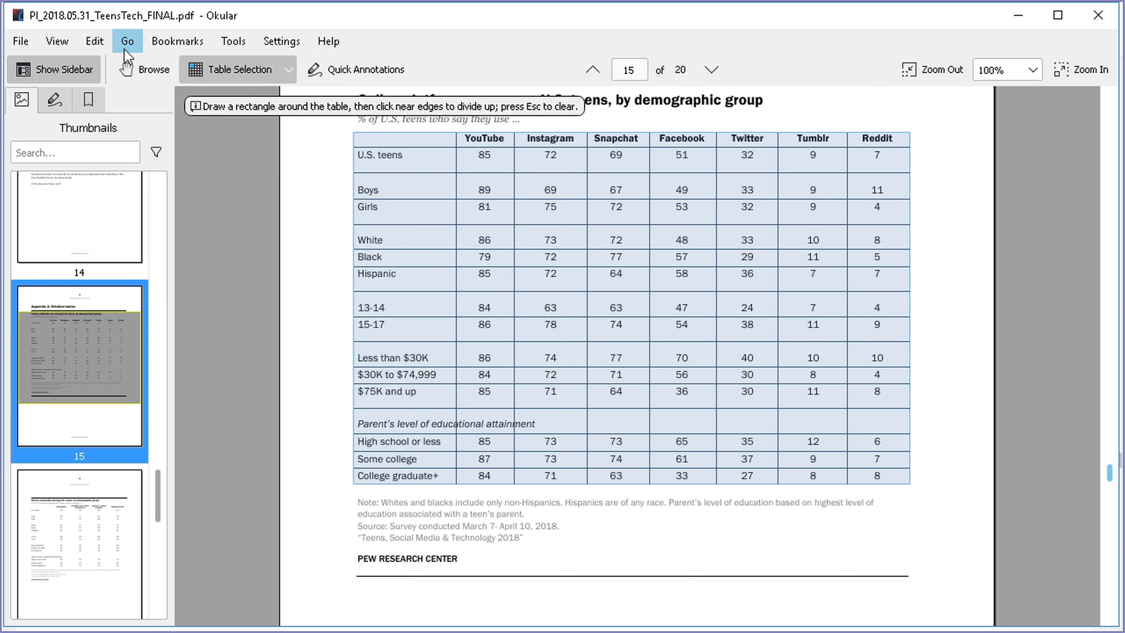
click(91, 41)
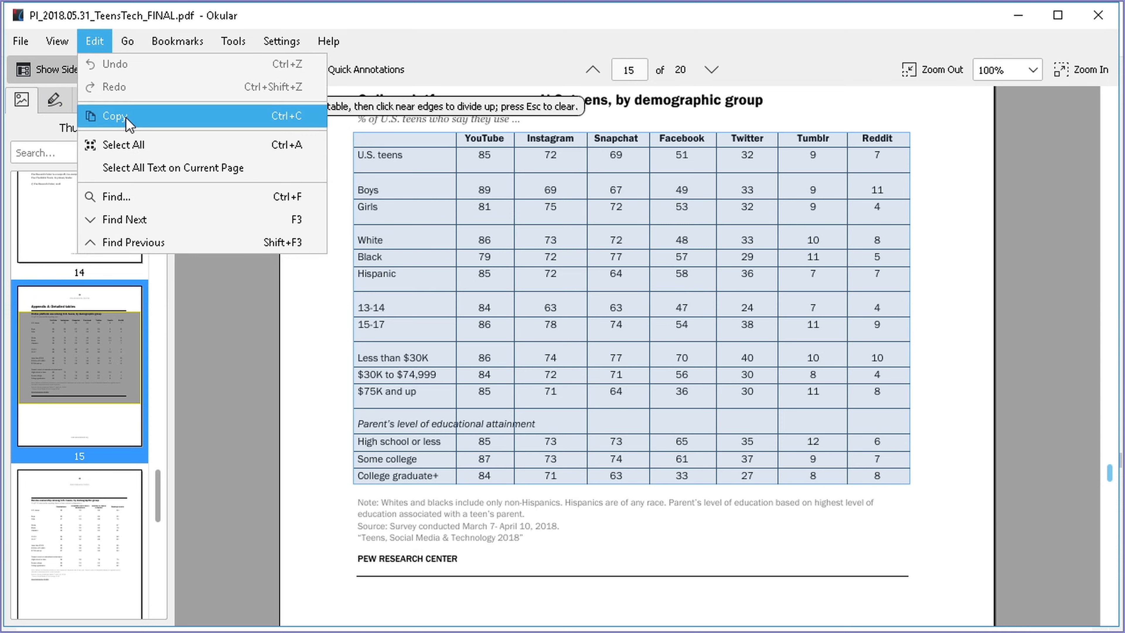
click(115, 116)
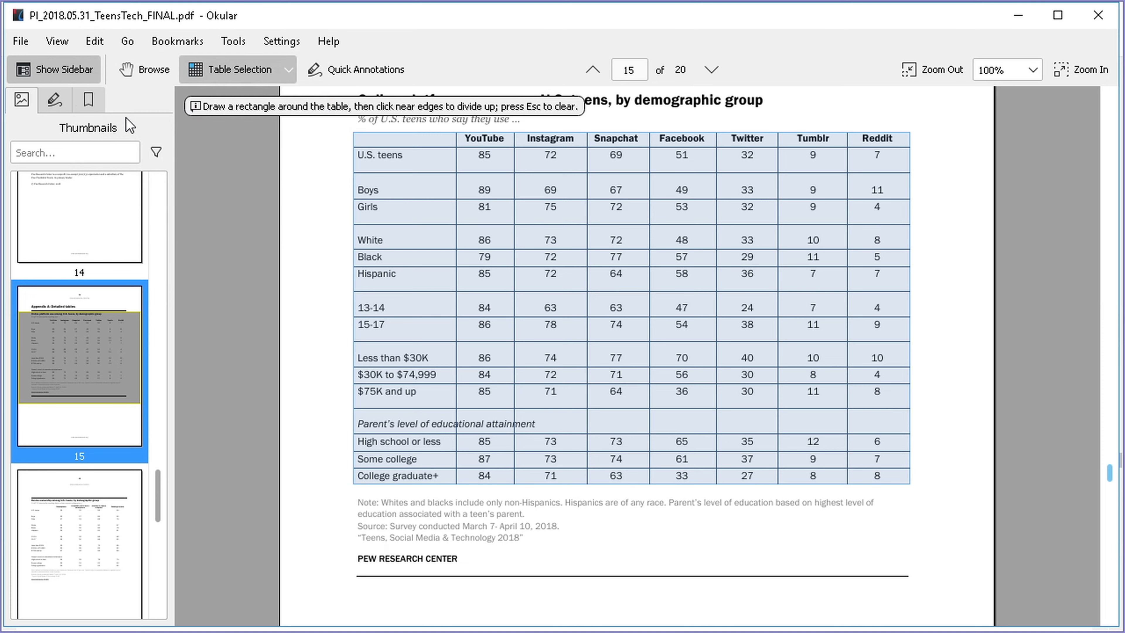
Switch to the blank LibreOffice Calc spreadsheet and start a Paste Special of the copied table as unformatted text at cell B2.
key(alt+Tab)
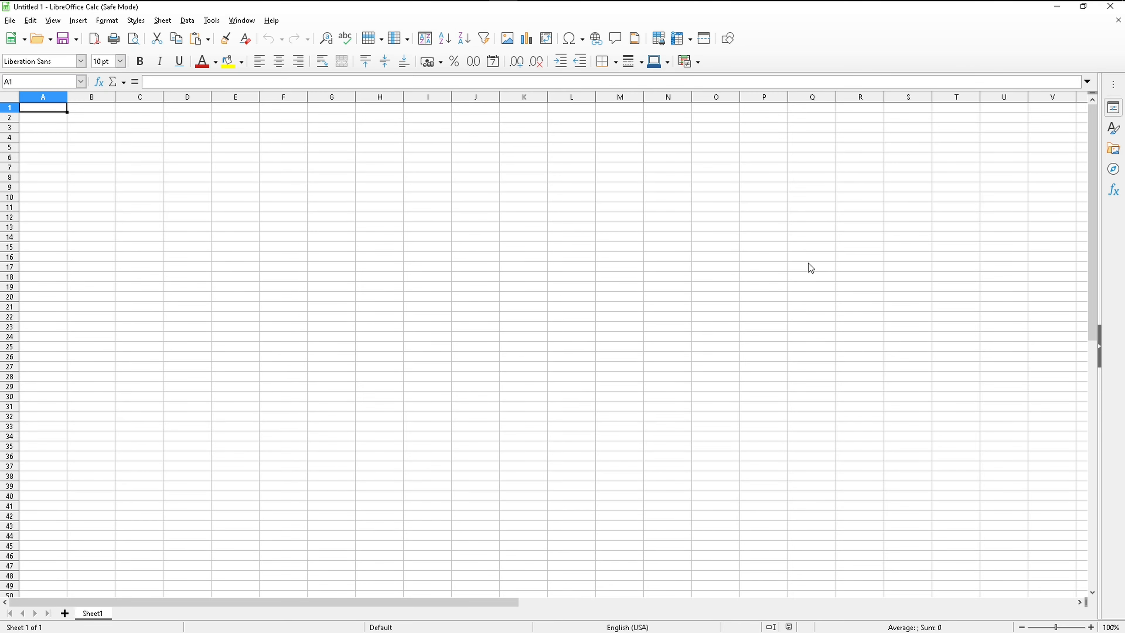
click(76, 118)
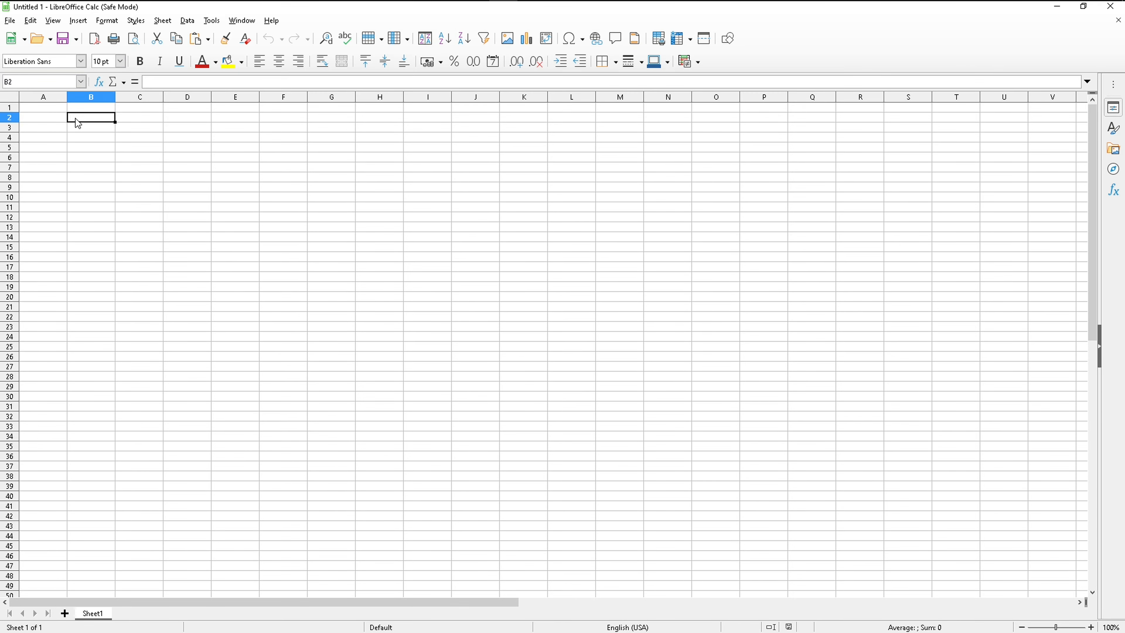
click(34, 22)
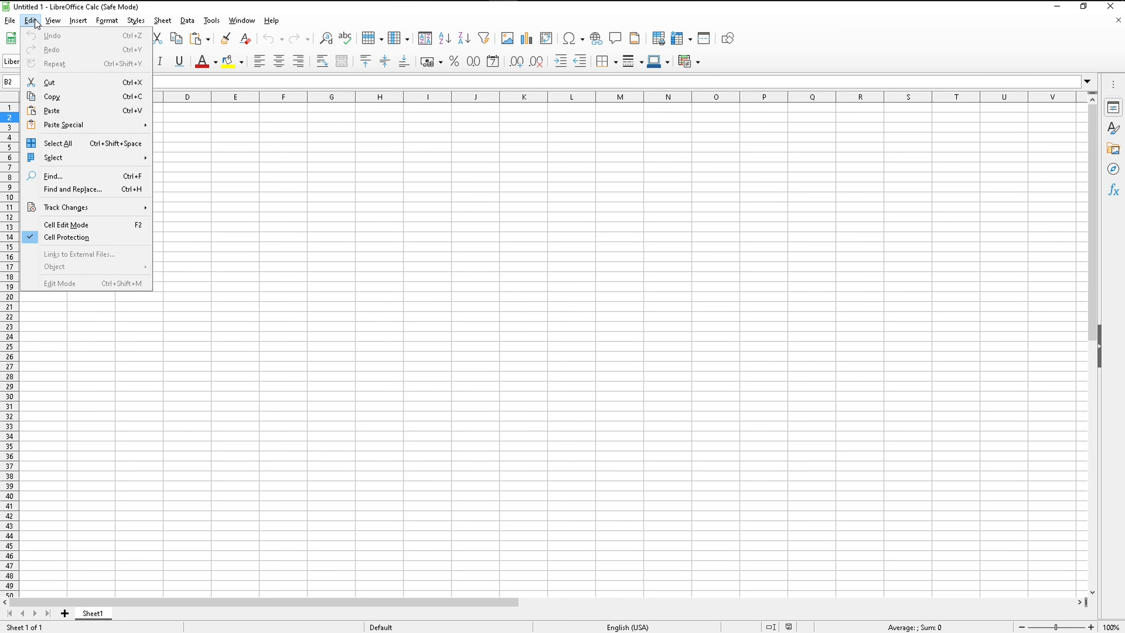
mouse_move(85, 124)
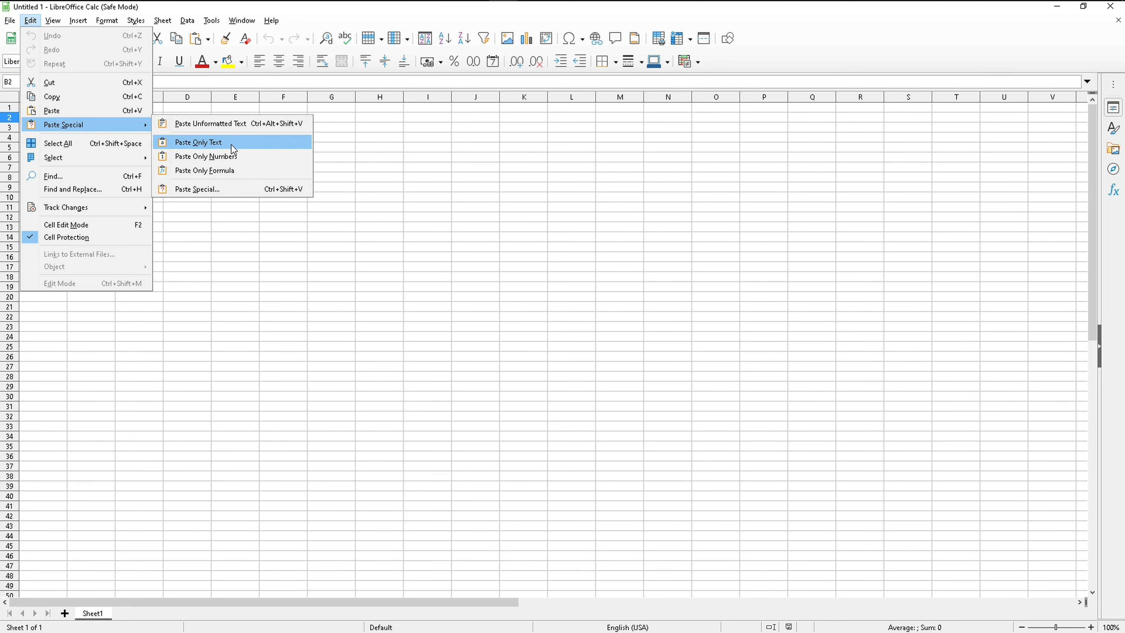
click(246, 190)
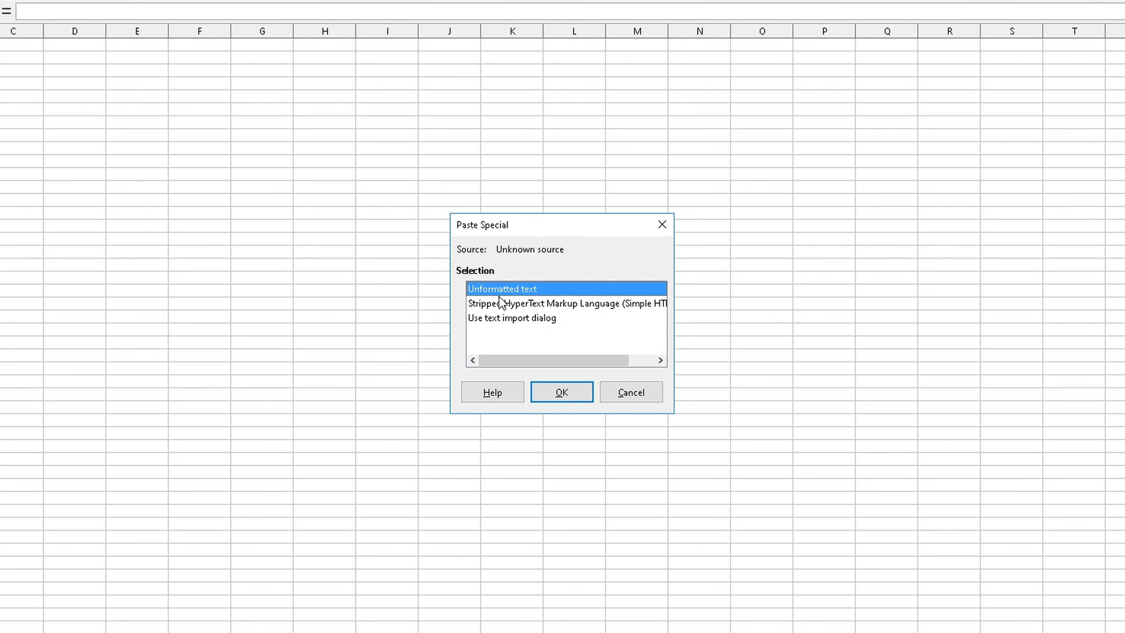
drag(553, 368, 505, 370)
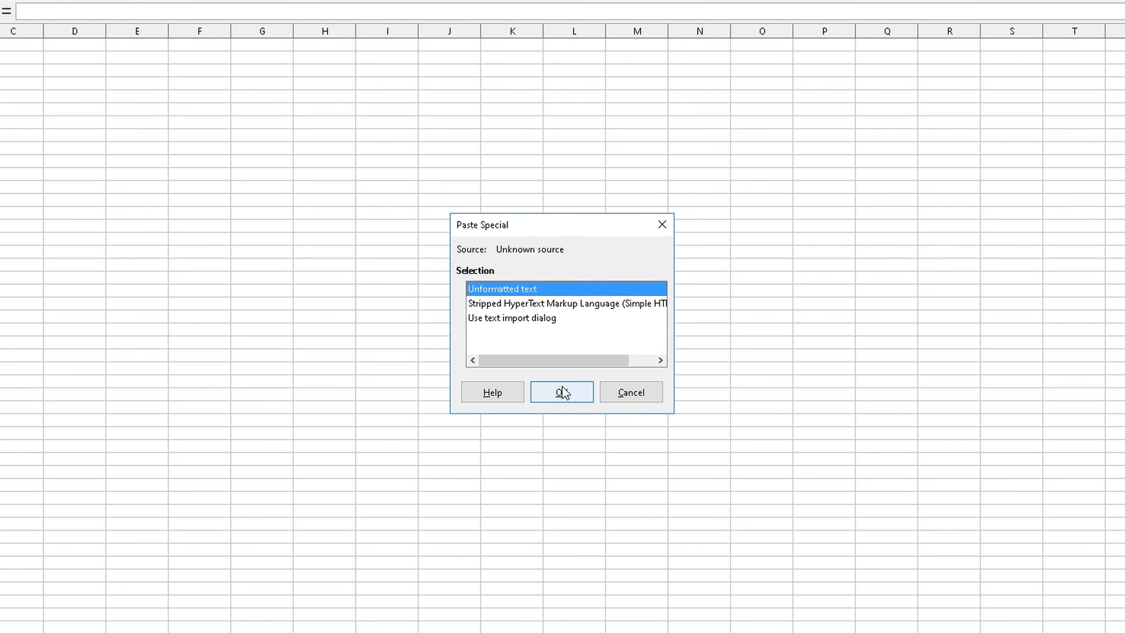
click(561, 396)
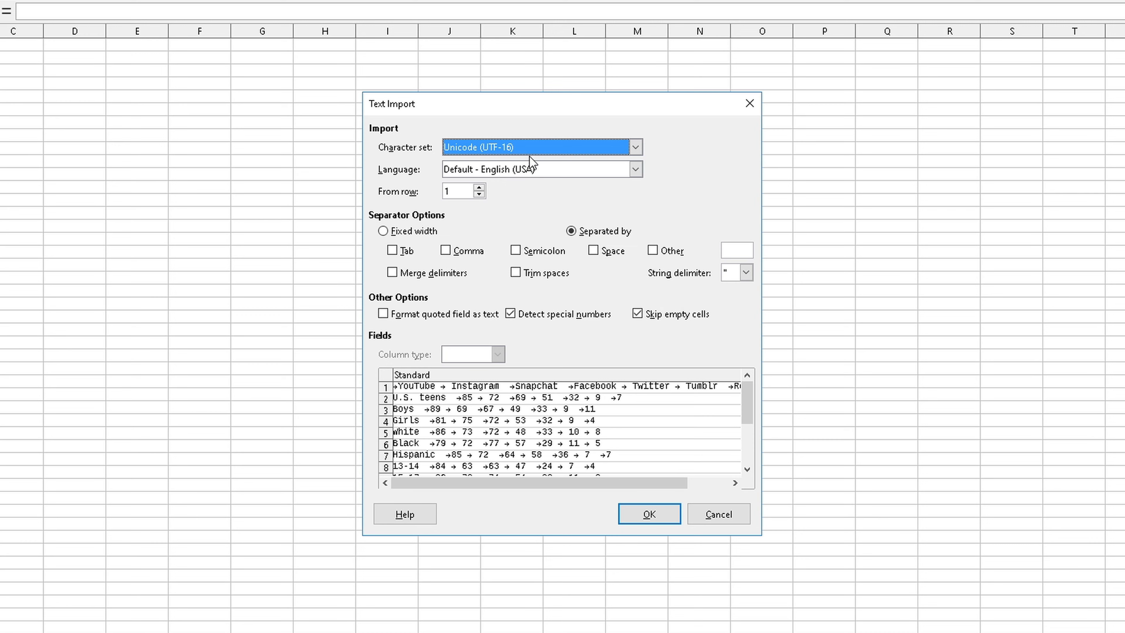
Try the Fixed width option, return to Separated by, and set Tab as the separator for the text import.
click(406, 237)
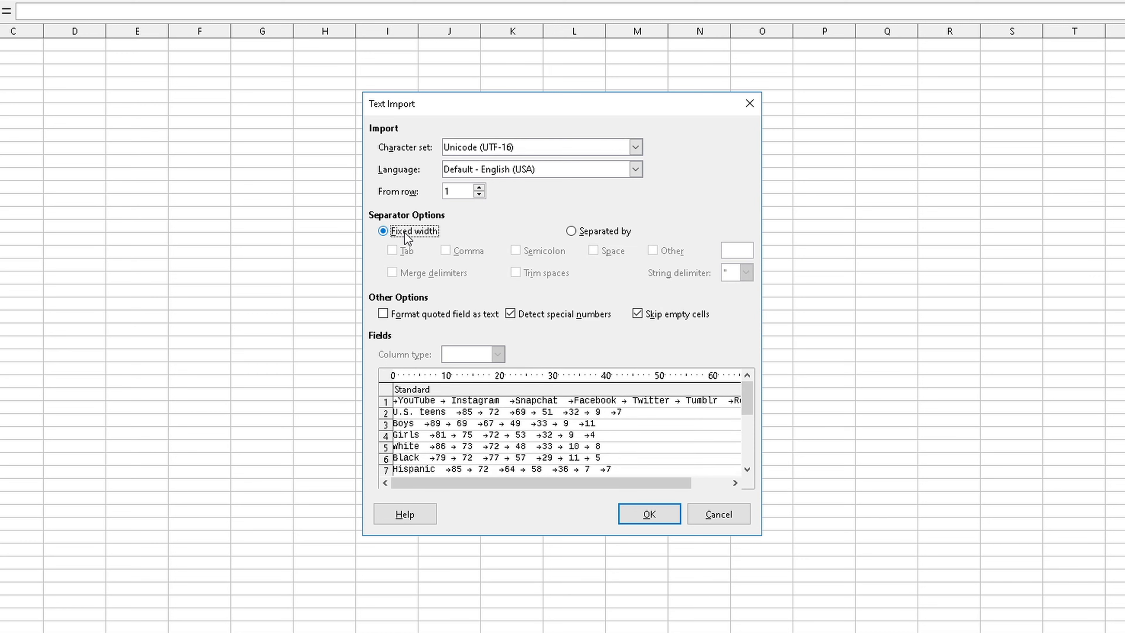
click(571, 231)
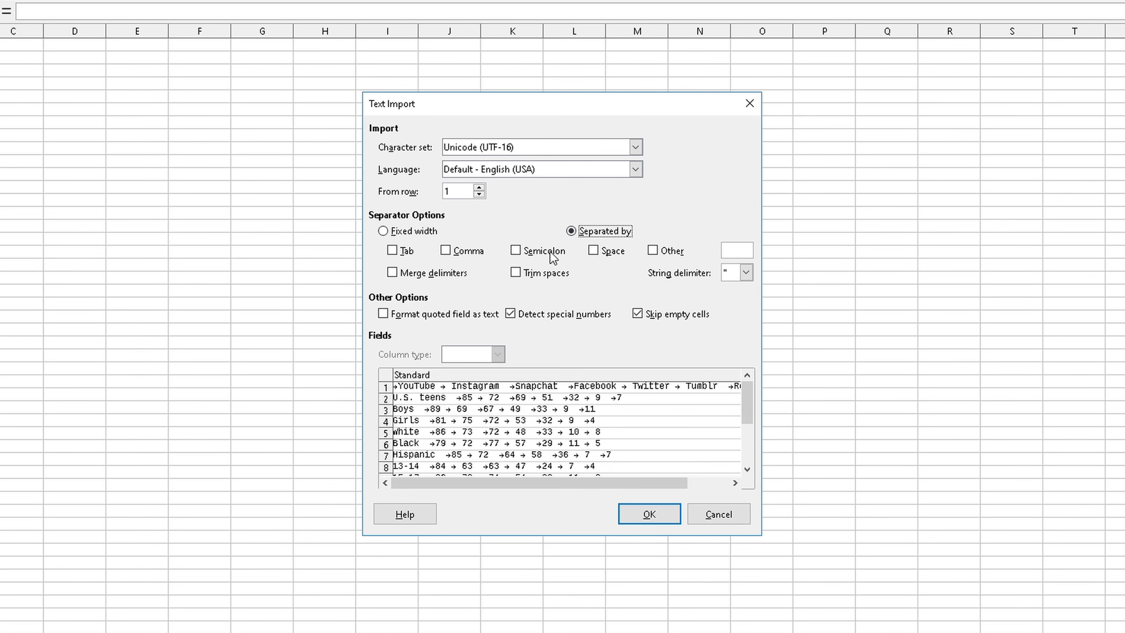
click(408, 257)
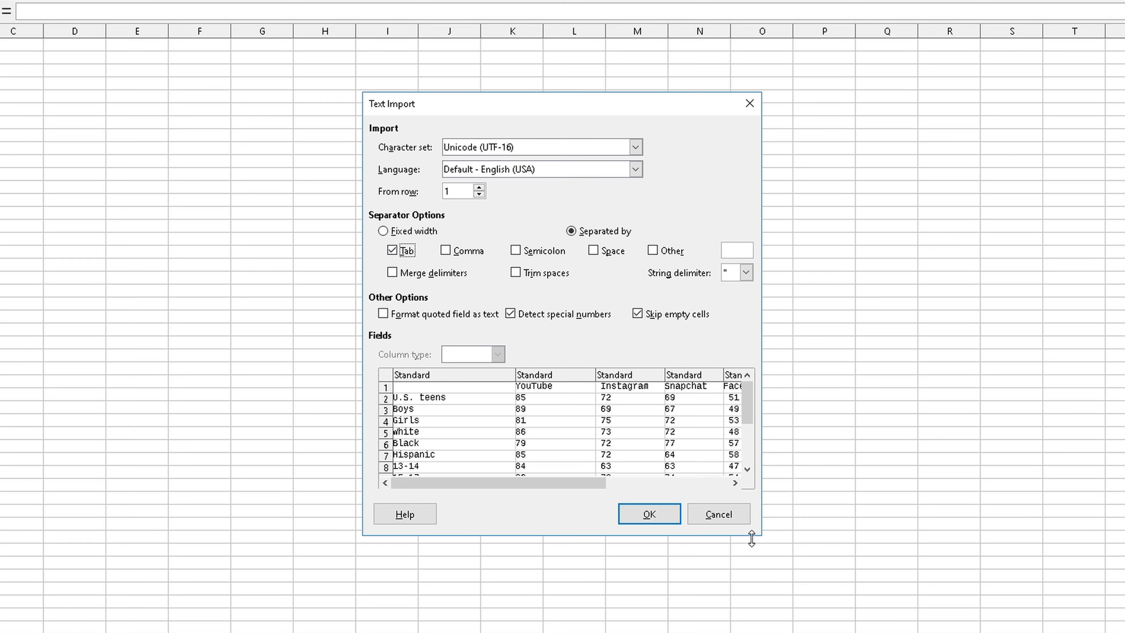
Reposition and enlarge the Text Import dialog so its preview fits all rows and columns of the table.
drag(761, 535, 1062, 632)
drag(635, 108, 449, 37)
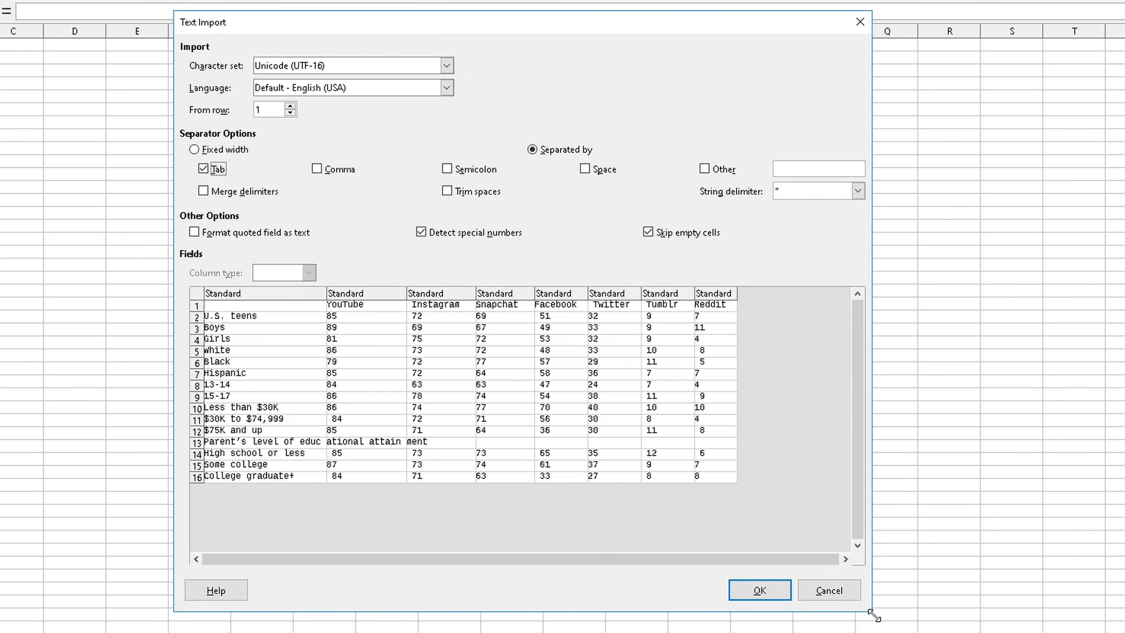
drag(873, 613, 1044, 632)
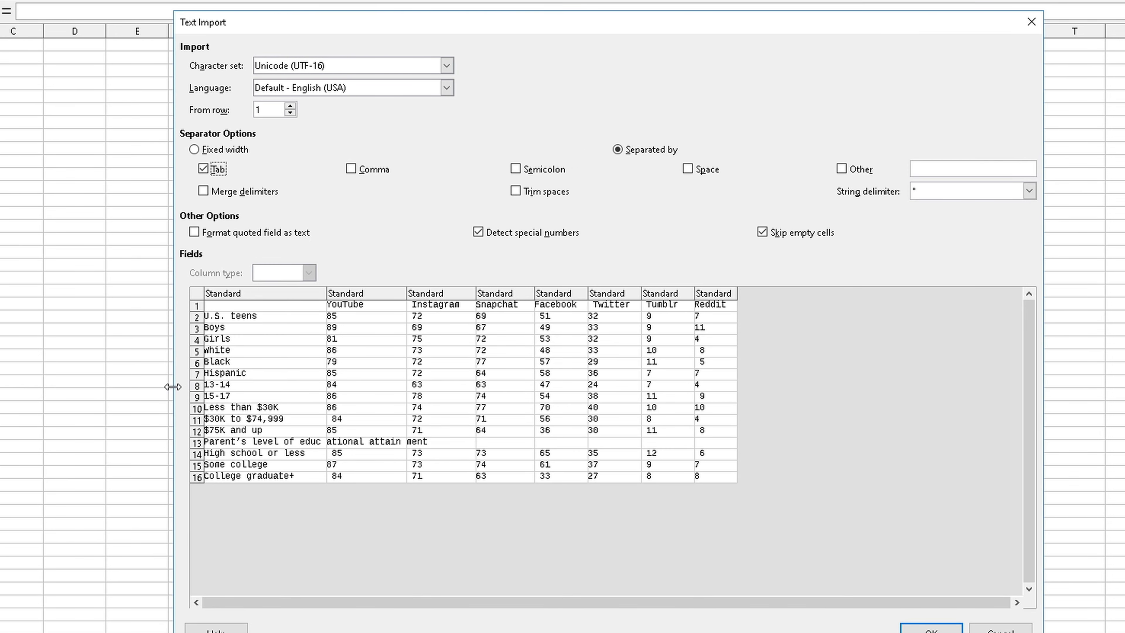
drag(171, 385, 24, 385)
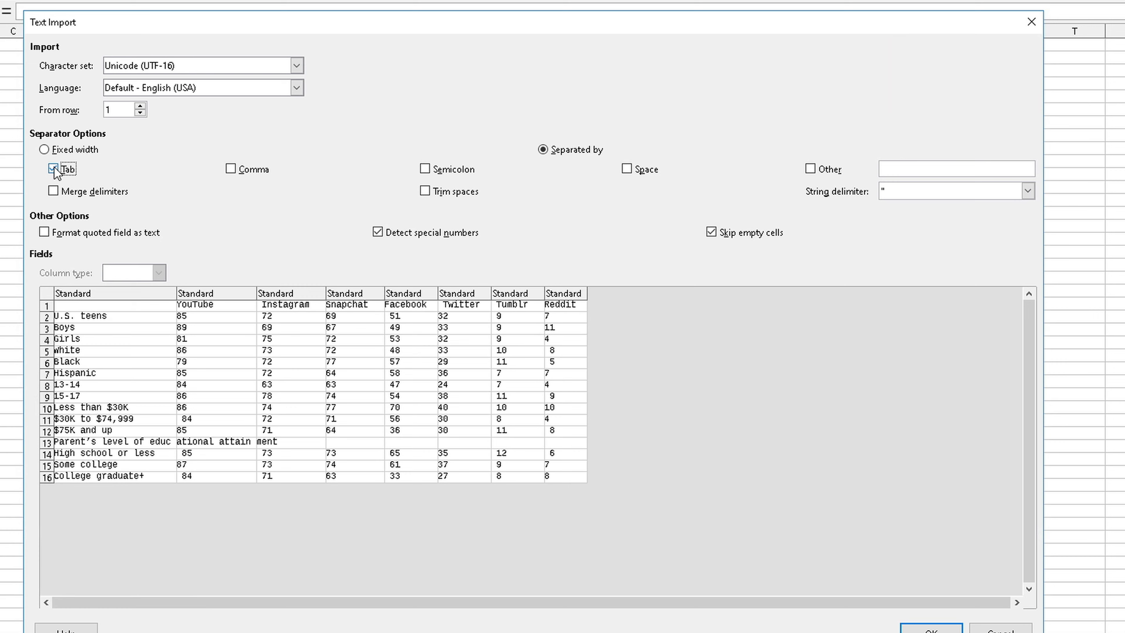
Try out the Tab, Comma, Semicolon, Space and Other separators against the preview, leaving only Tab enabled.
click(61, 173)
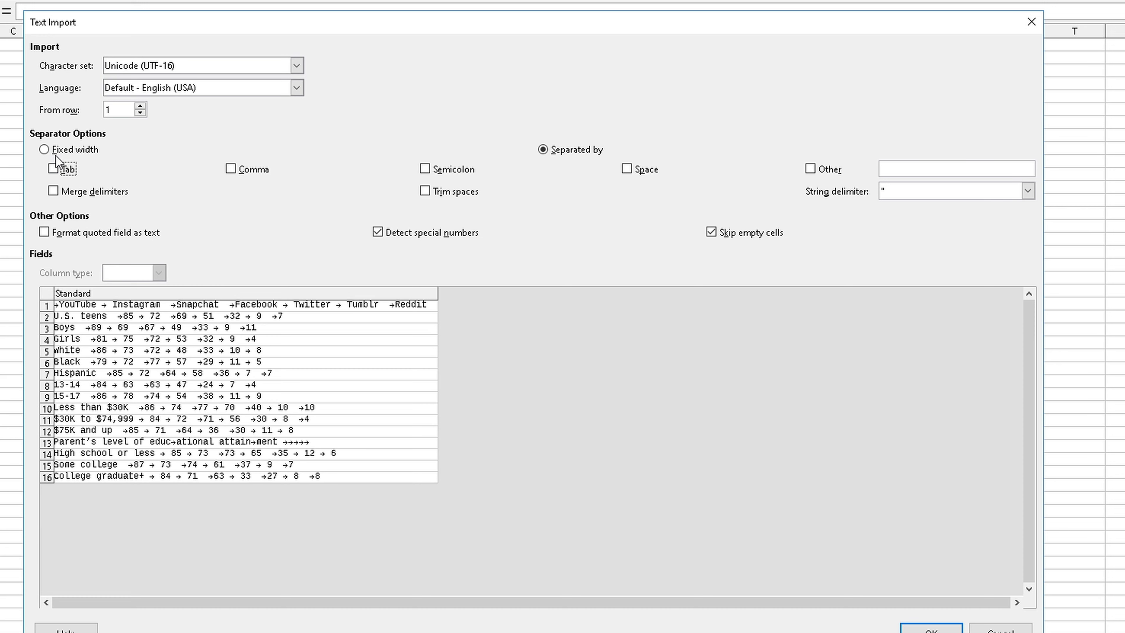
click(57, 170)
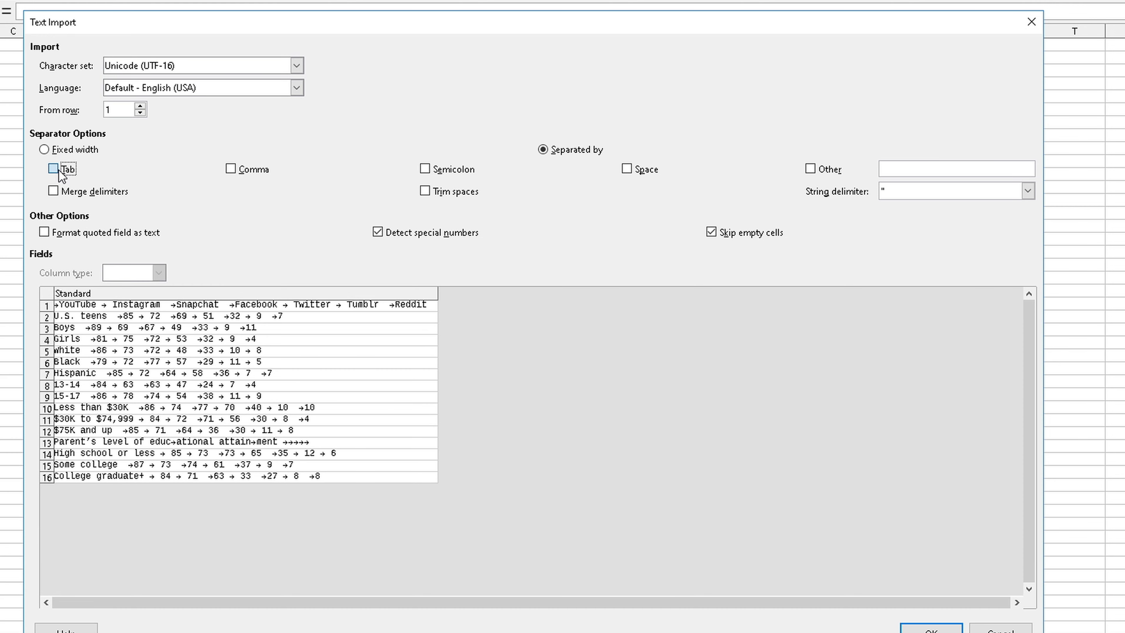
click(242, 171)
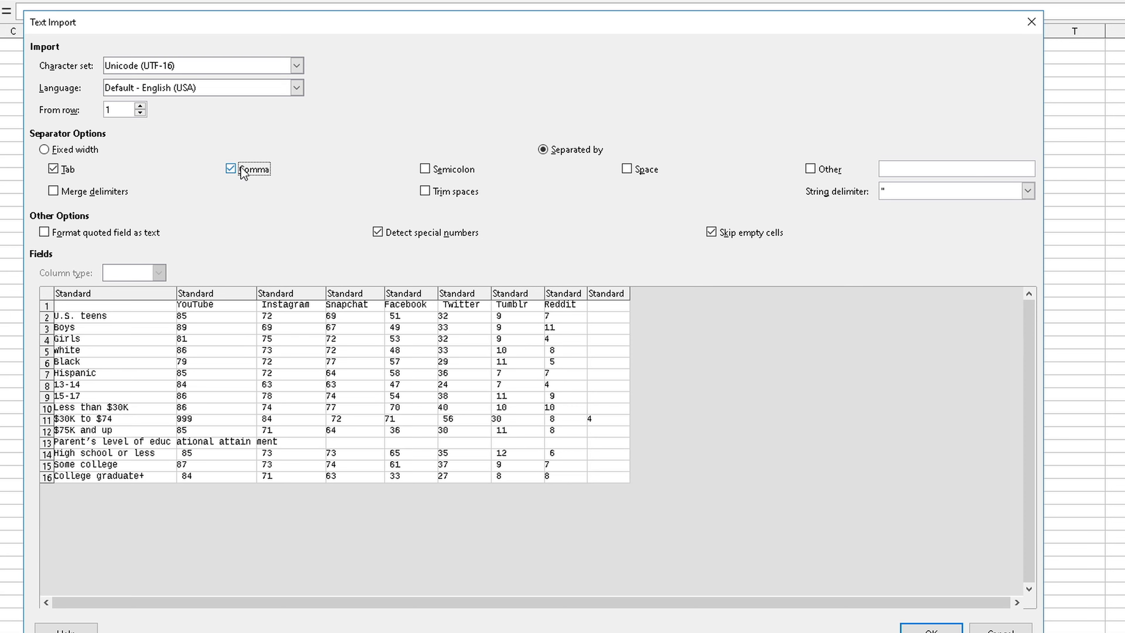
click(243, 171)
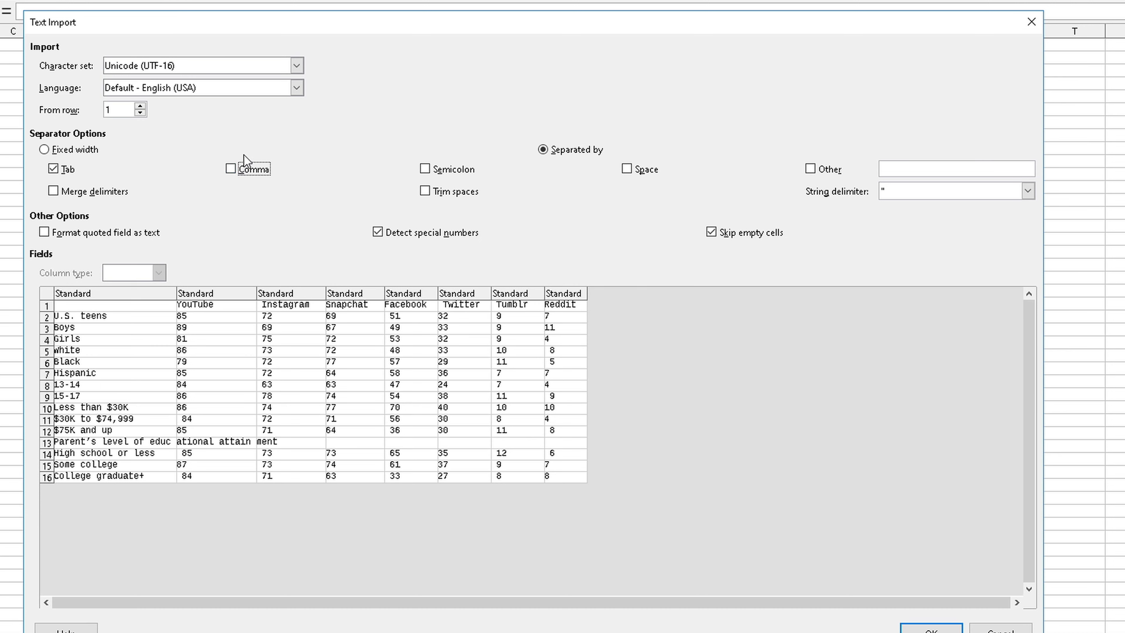
click(445, 169)
click(448, 176)
click(640, 171)
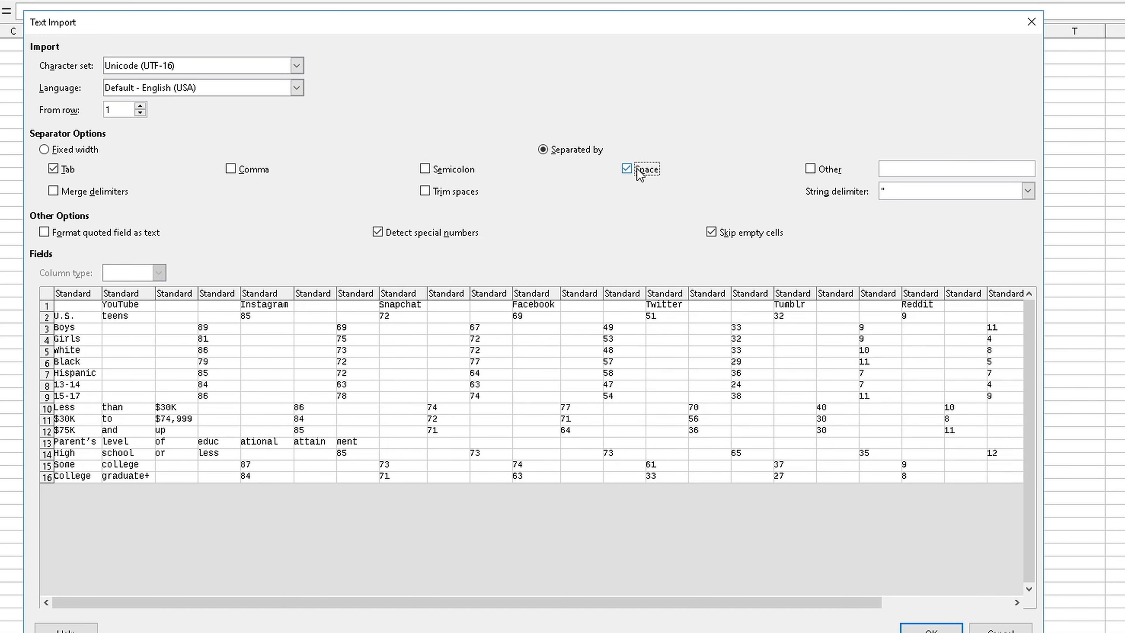
click(639, 171)
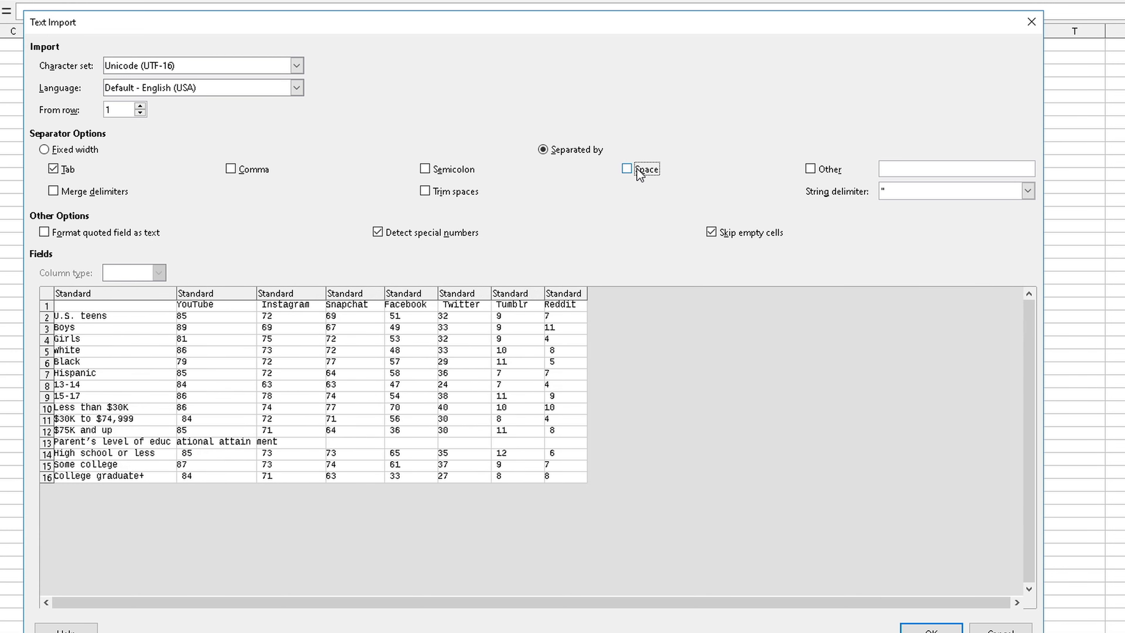
click(812, 172)
click(831, 172)
Try out the Merge delimiters and Trim spaces options against the preview, leaving both disabled.
click(108, 198)
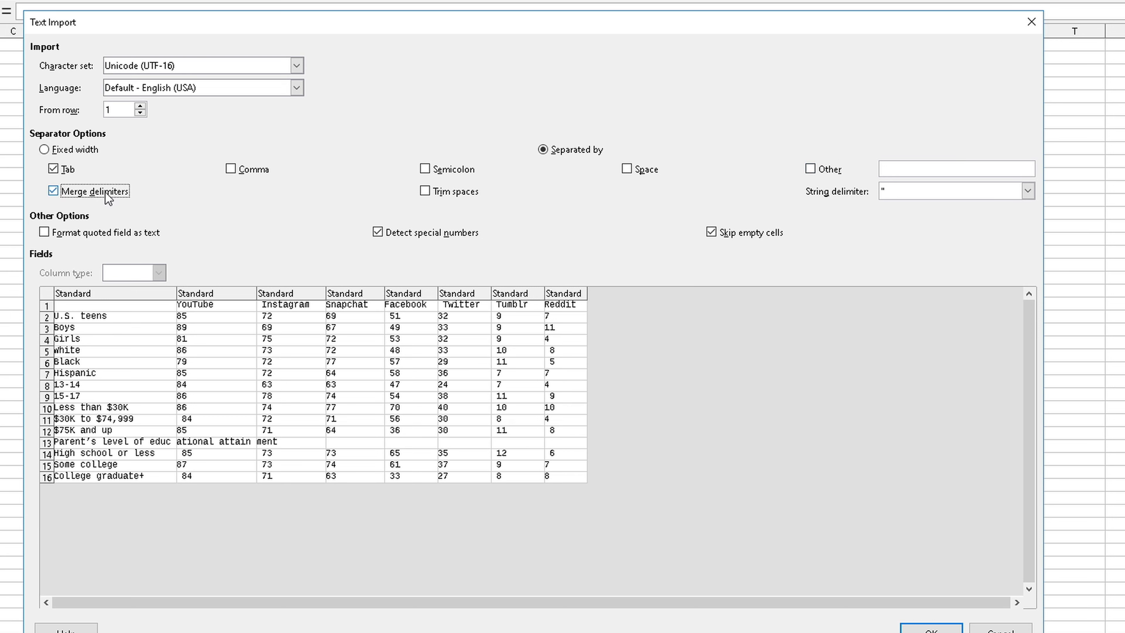
click(108, 199)
click(446, 194)
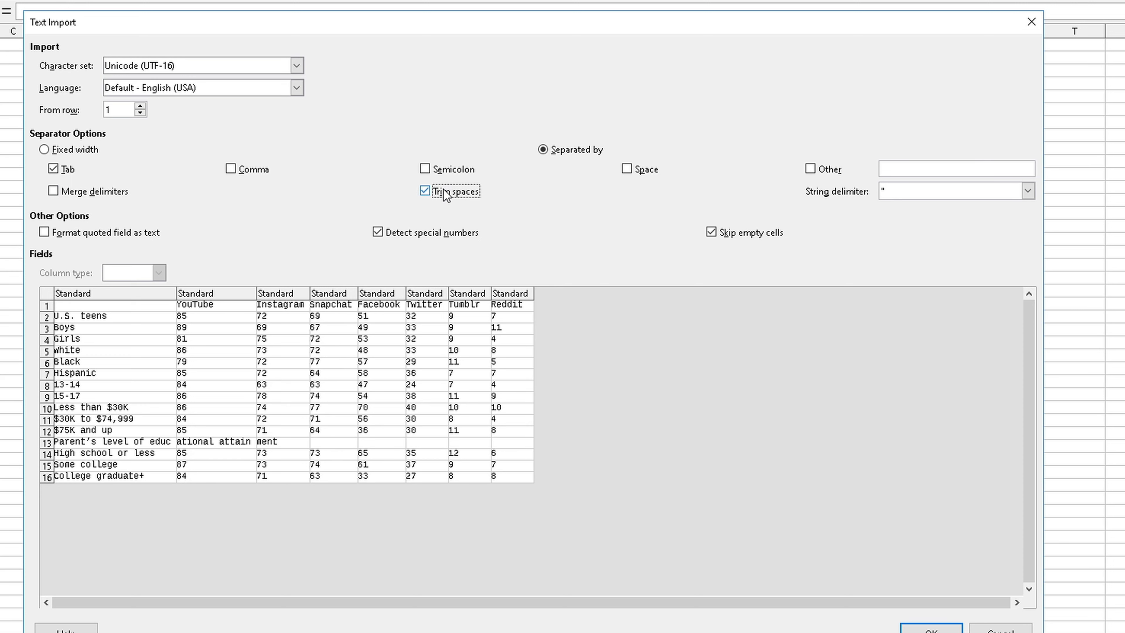
click(446, 195)
click(446, 195)
click(446, 196)
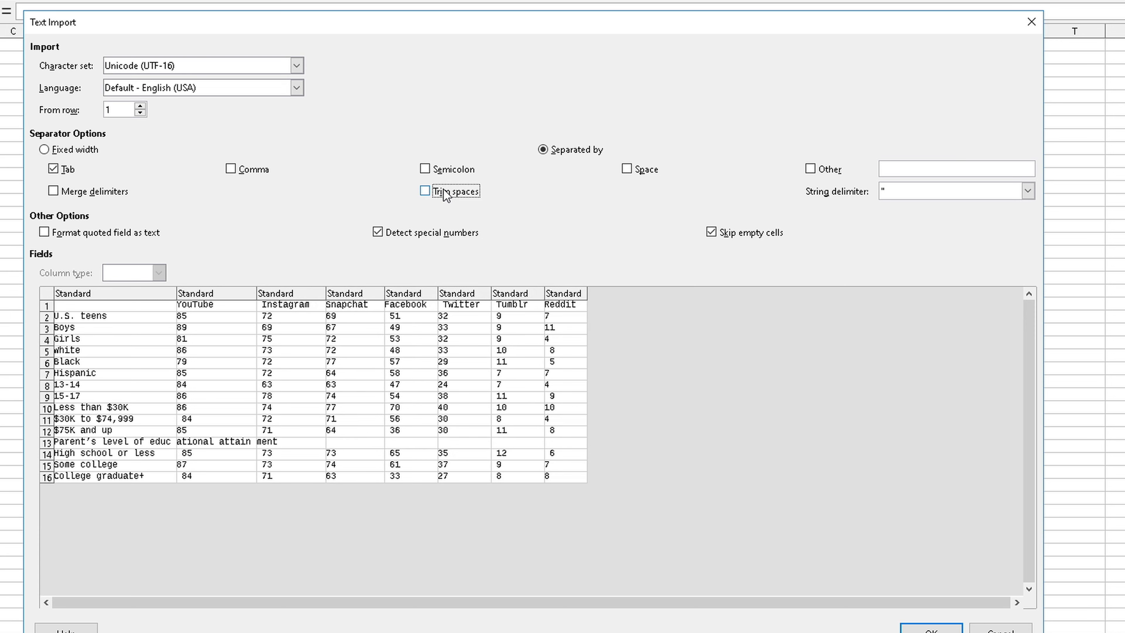
click(446, 195)
click(446, 196)
Set the string delimiter to a single quote (') and enable Trim spaces for the text import.
click(912, 192)
click(1026, 193)
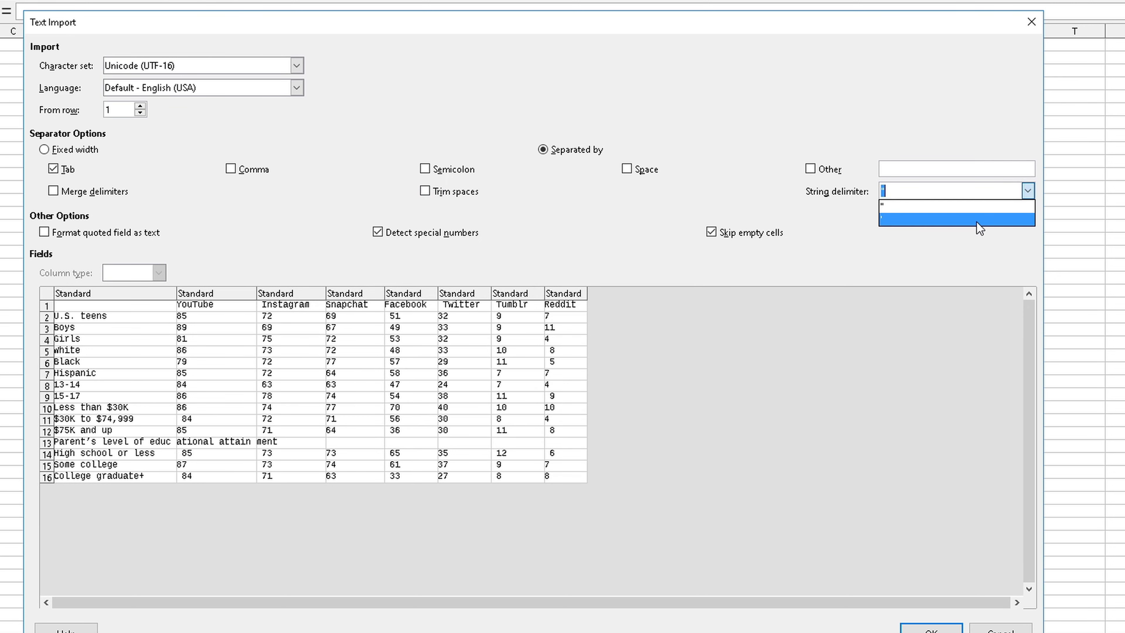
click(974, 219)
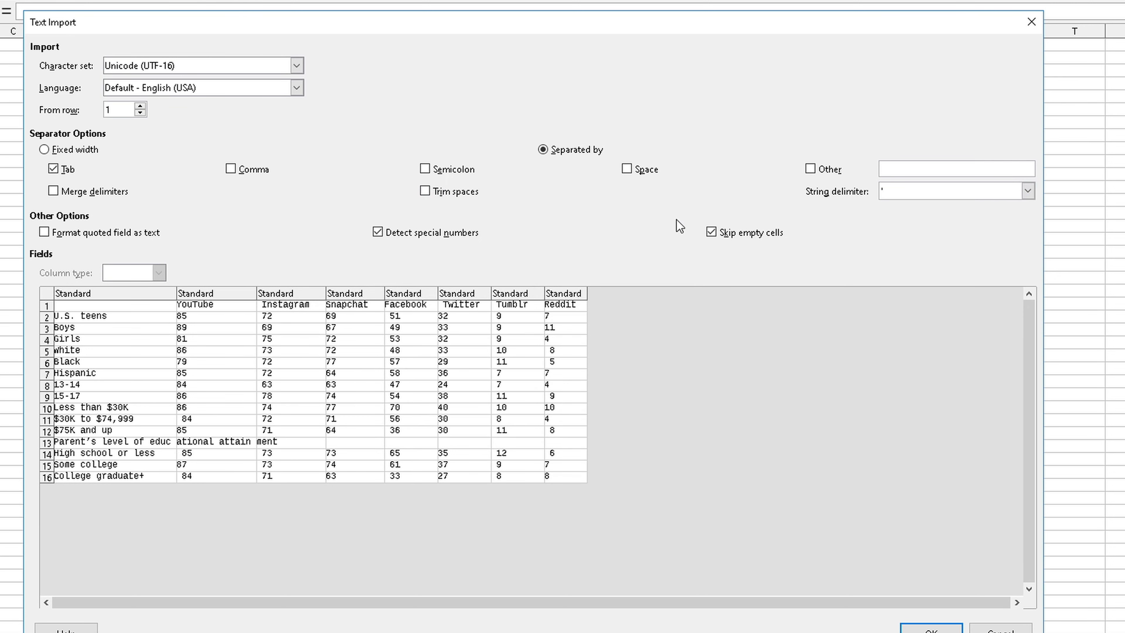
click(451, 197)
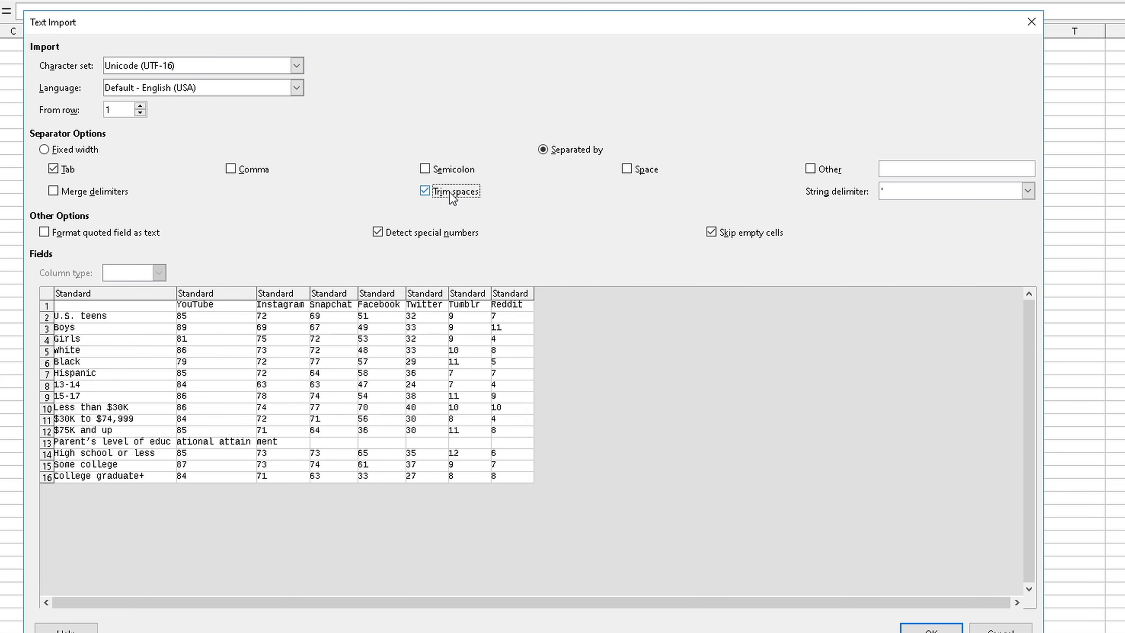
click(452, 197)
click(452, 197)
Try toggling Format quoted field as text and Skip empty cells, restore both settings, and complete the text import.
click(132, 236)
click(132, 236)
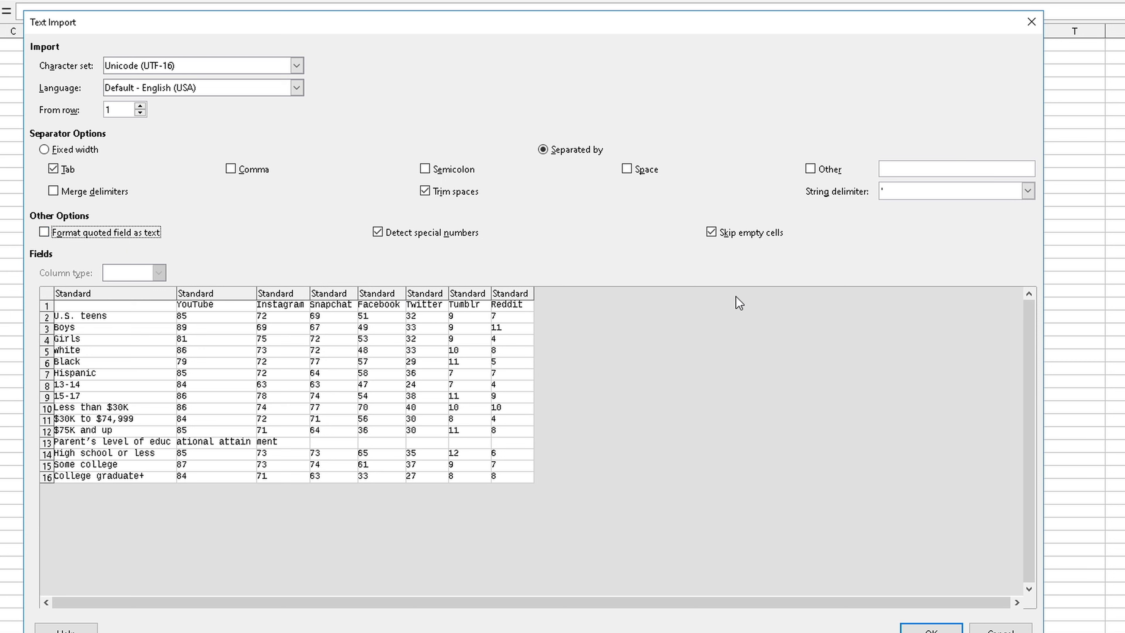
click(750, 238)
click(749, 240)
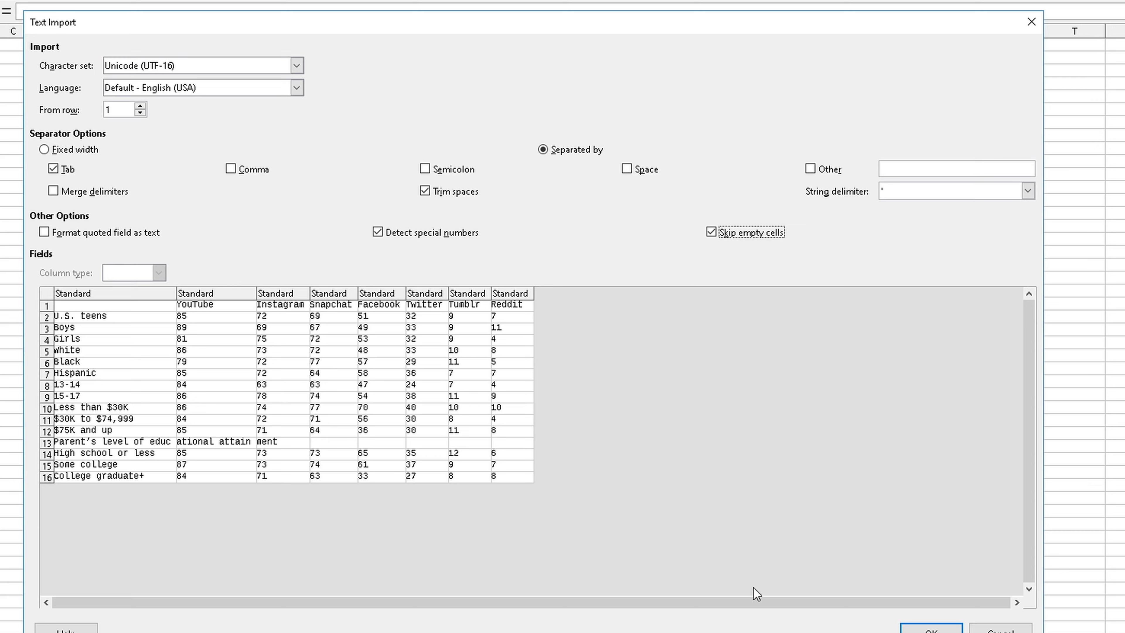
click(931, 629)
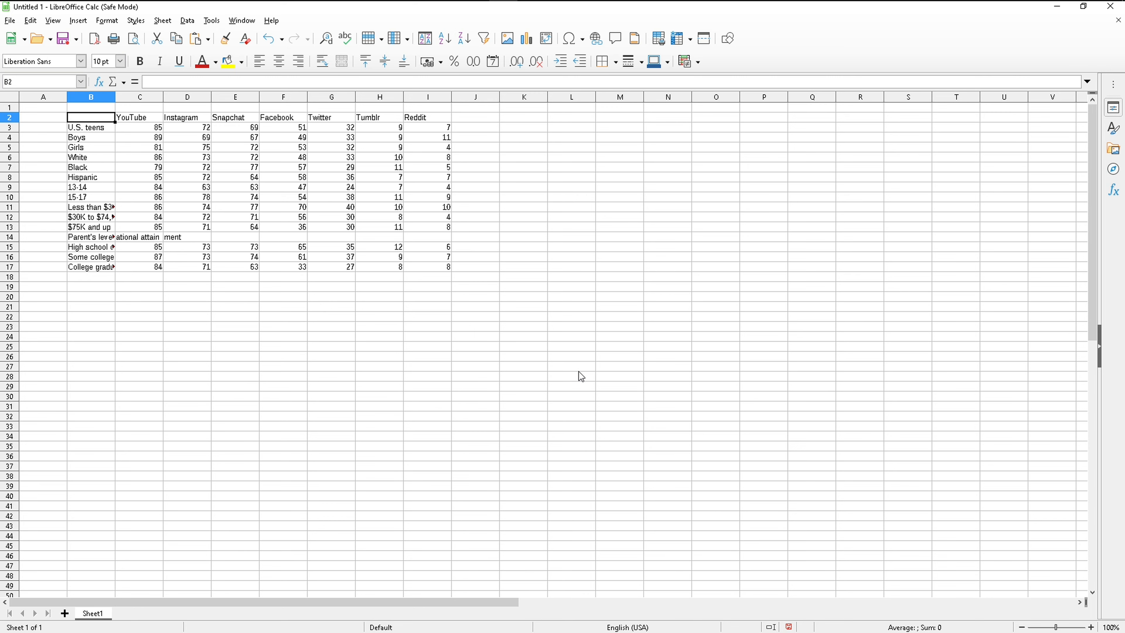
Bring the other PDF viewer window beside the imported data and compare the full table on page 15 with the sheet.
key(alt+Tab)
key(Tab)
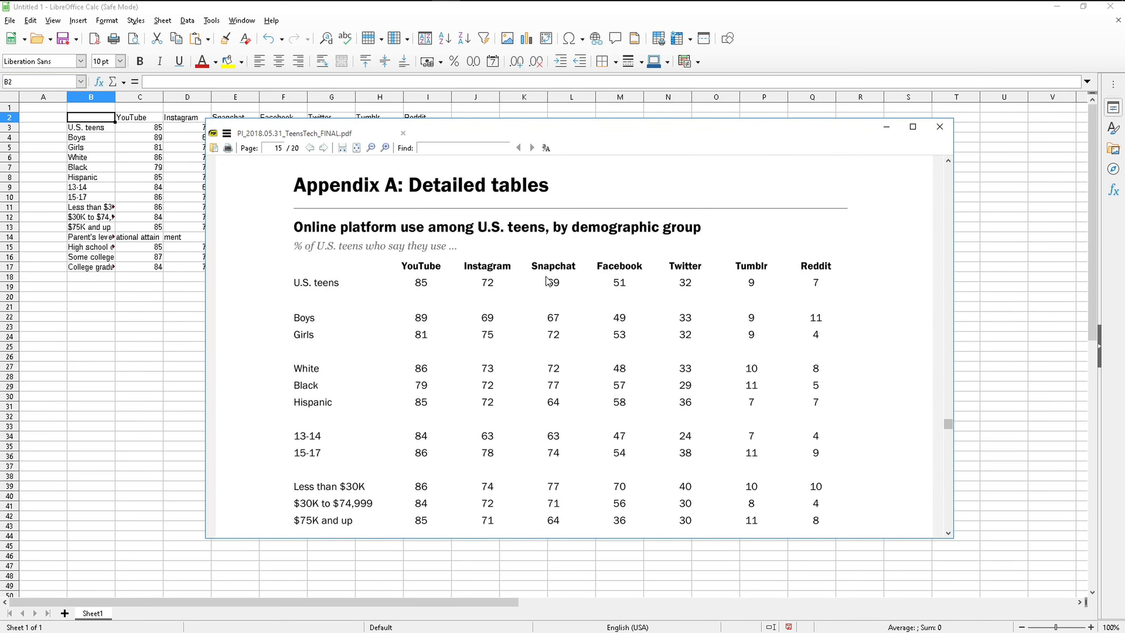
drag(561, 138, 806, 75)
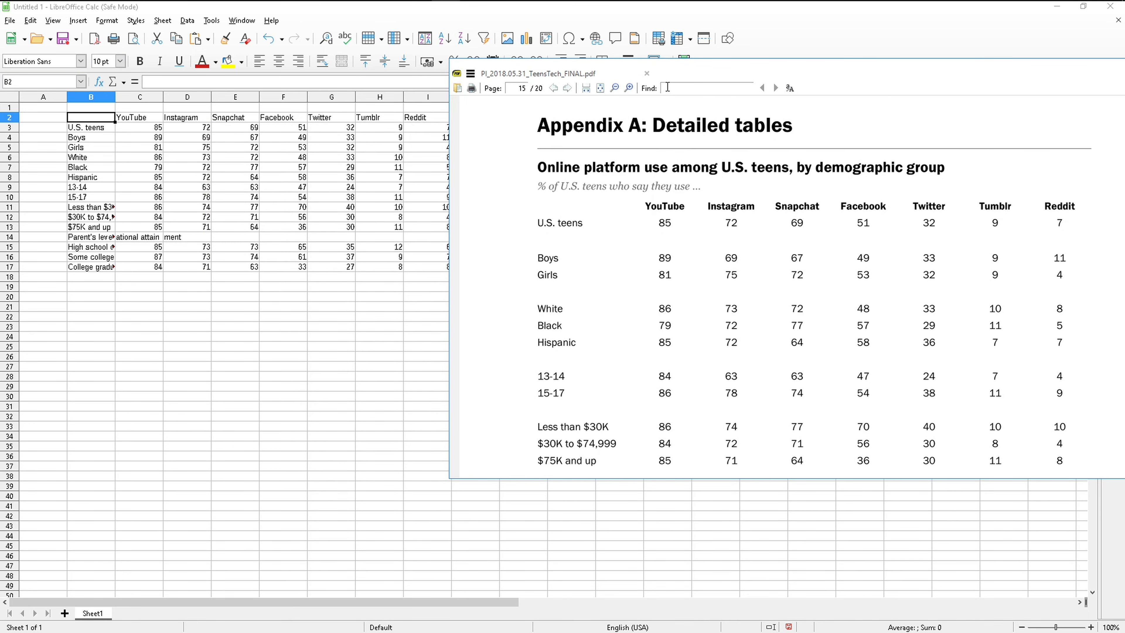
drag(715, 71, 753, 39)
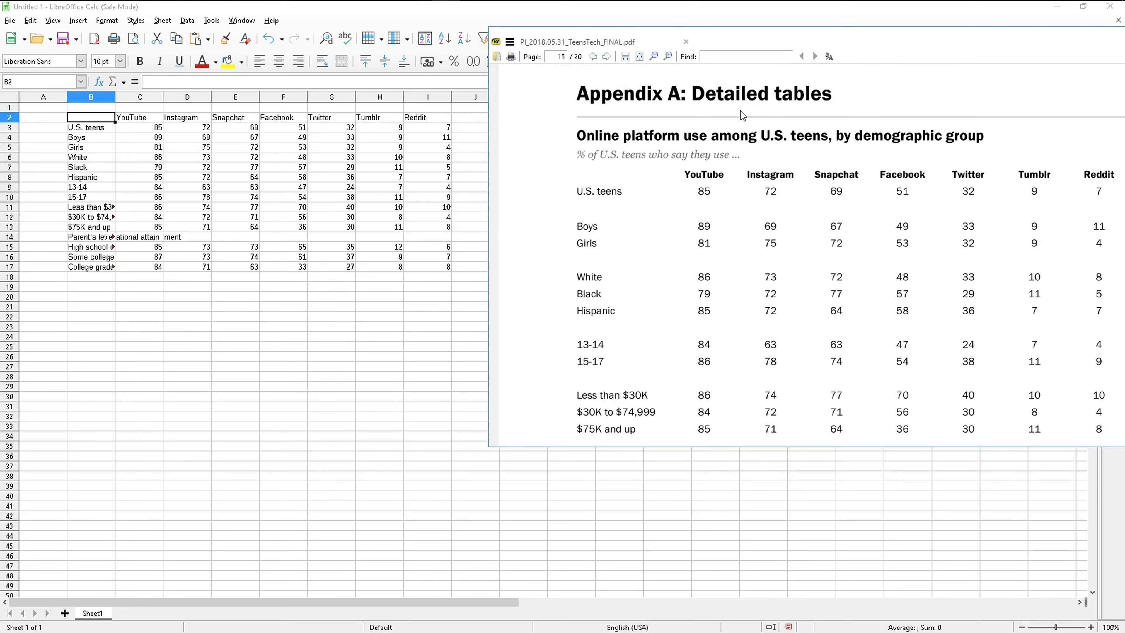
click(656, 57)
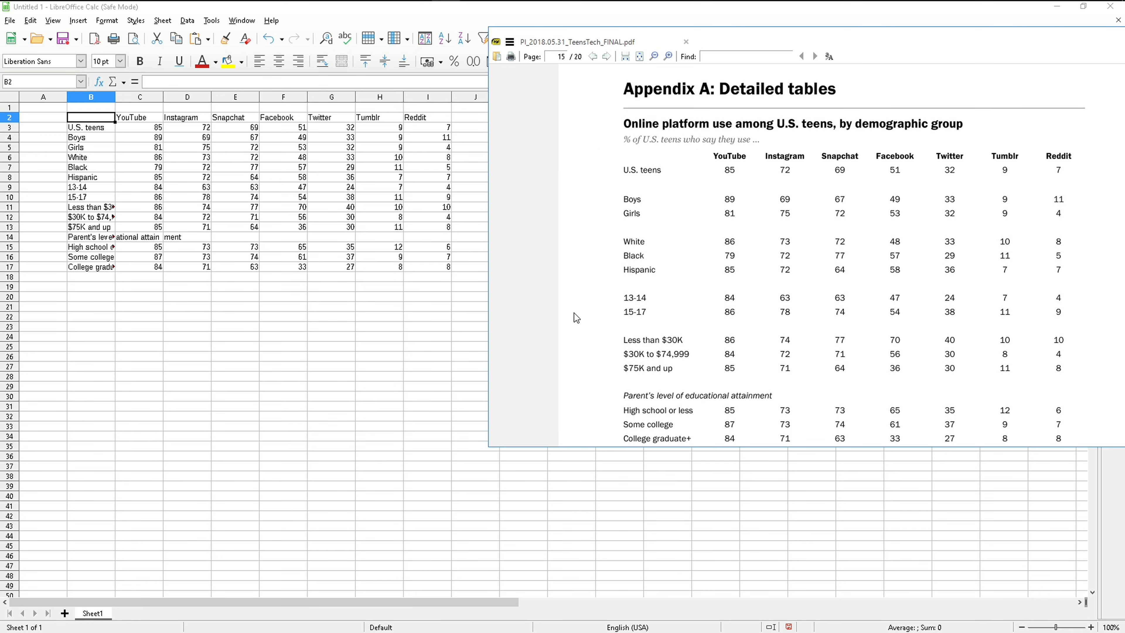
scroll(653, 291, down, 2)
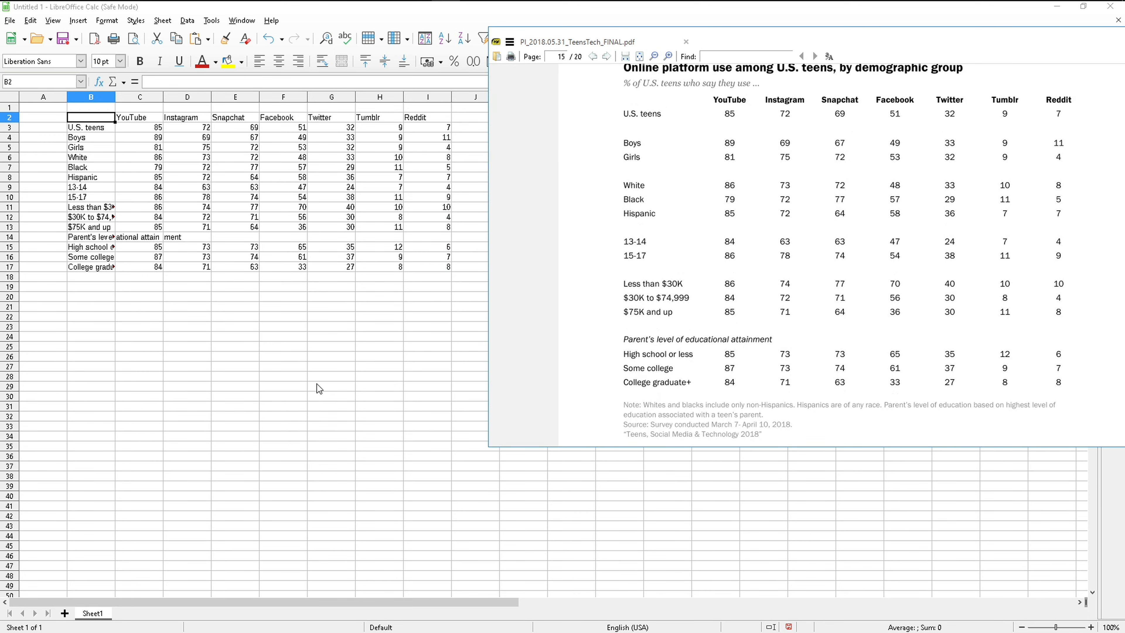
Enter a SUM formula over I3:I17 in cell I19 for the Reddit column.
click(437, 288)
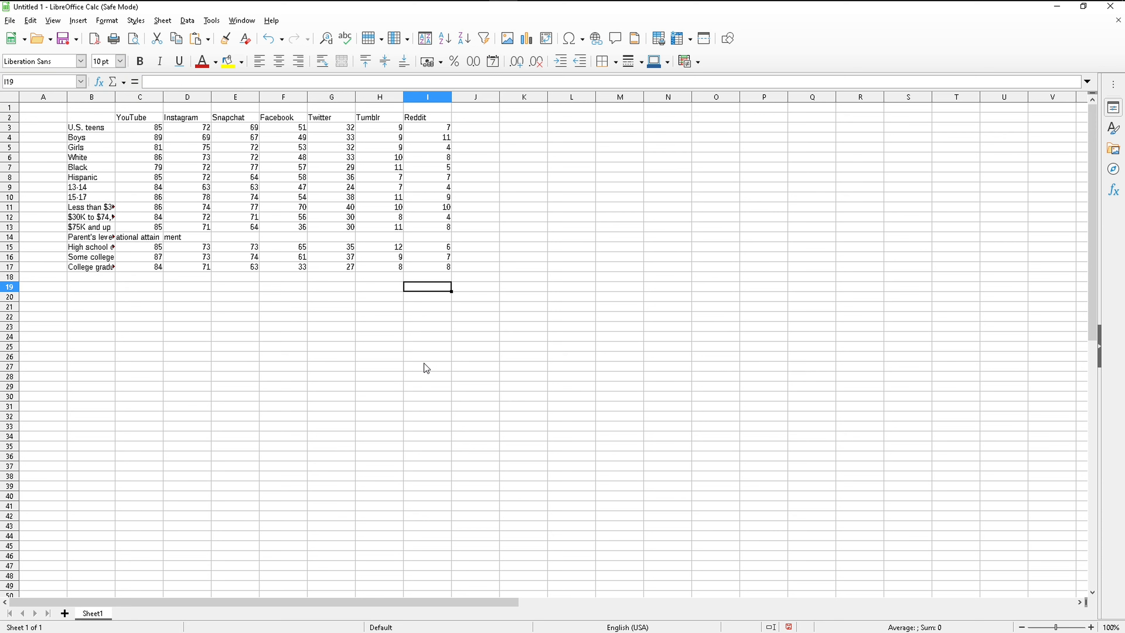
text(=s)
text(um)
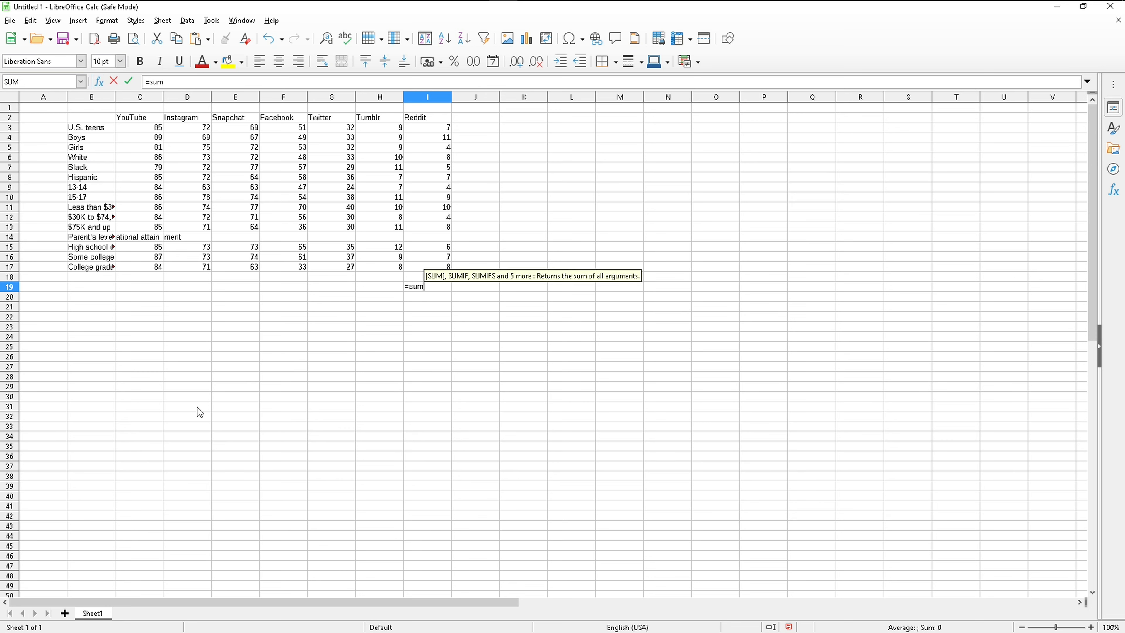
text(()
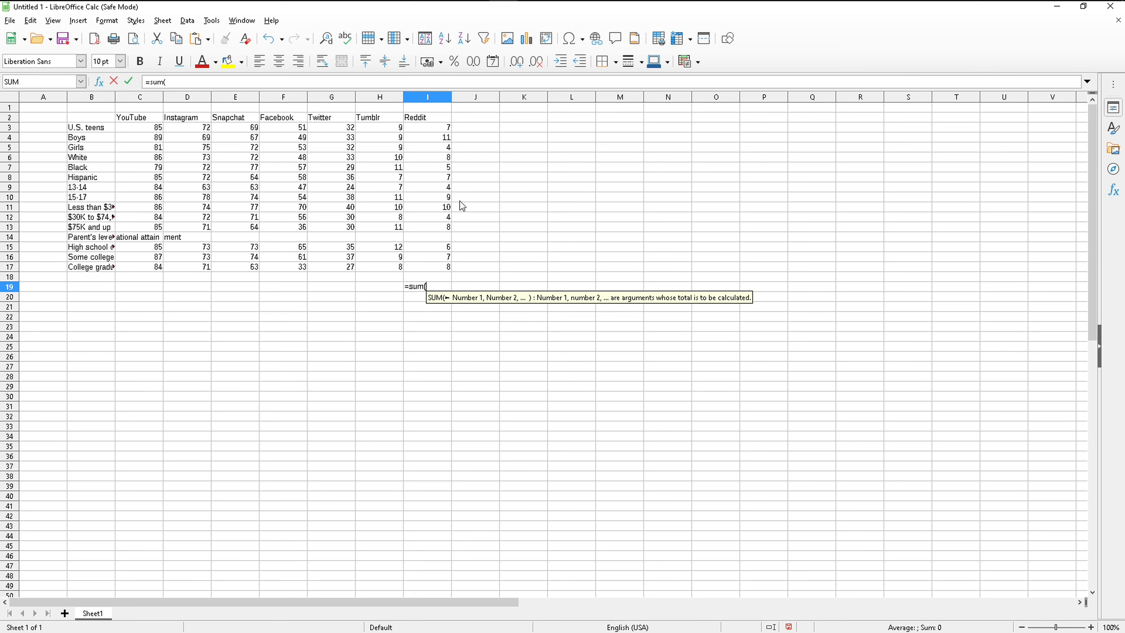
drag(445, 131, 436, 271)
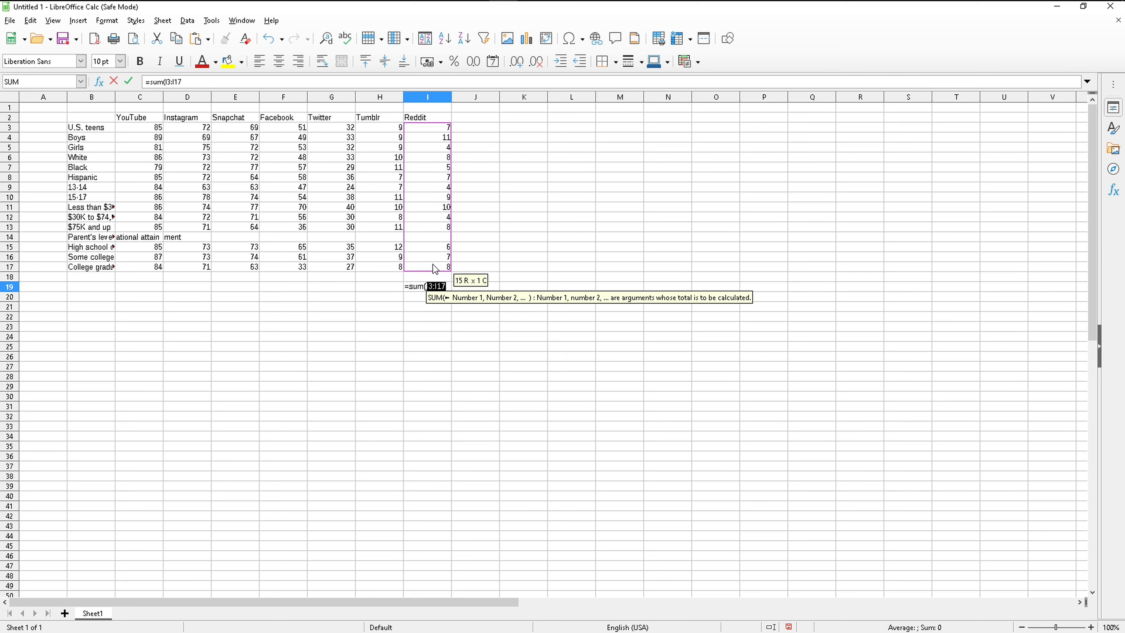
key(Right)
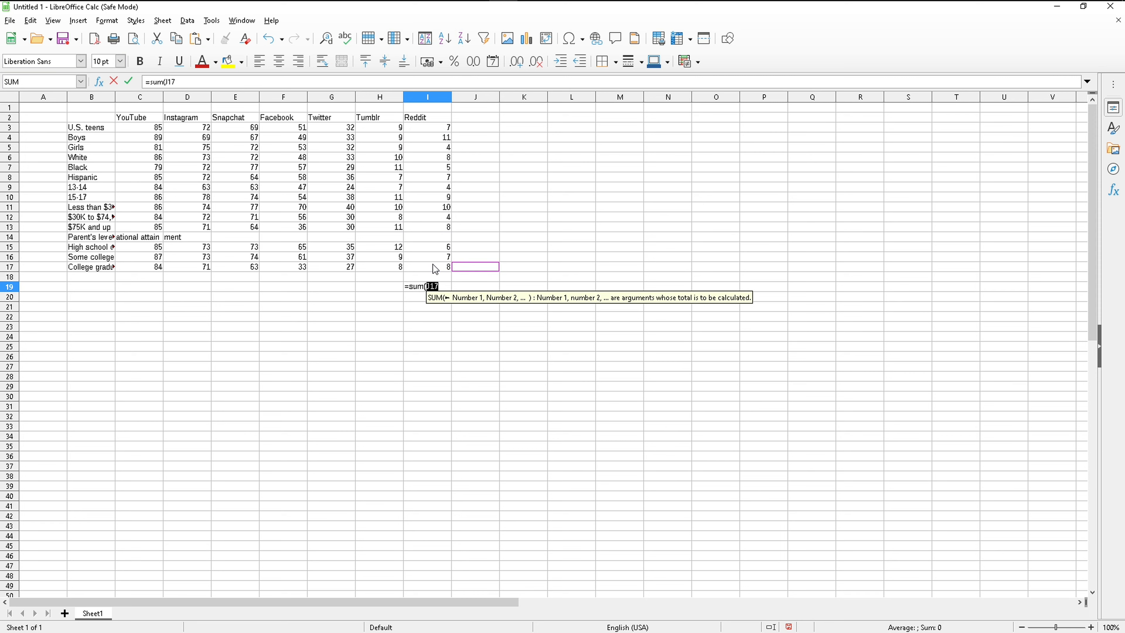
key(Left)
drag(429, 134, 429, 273)
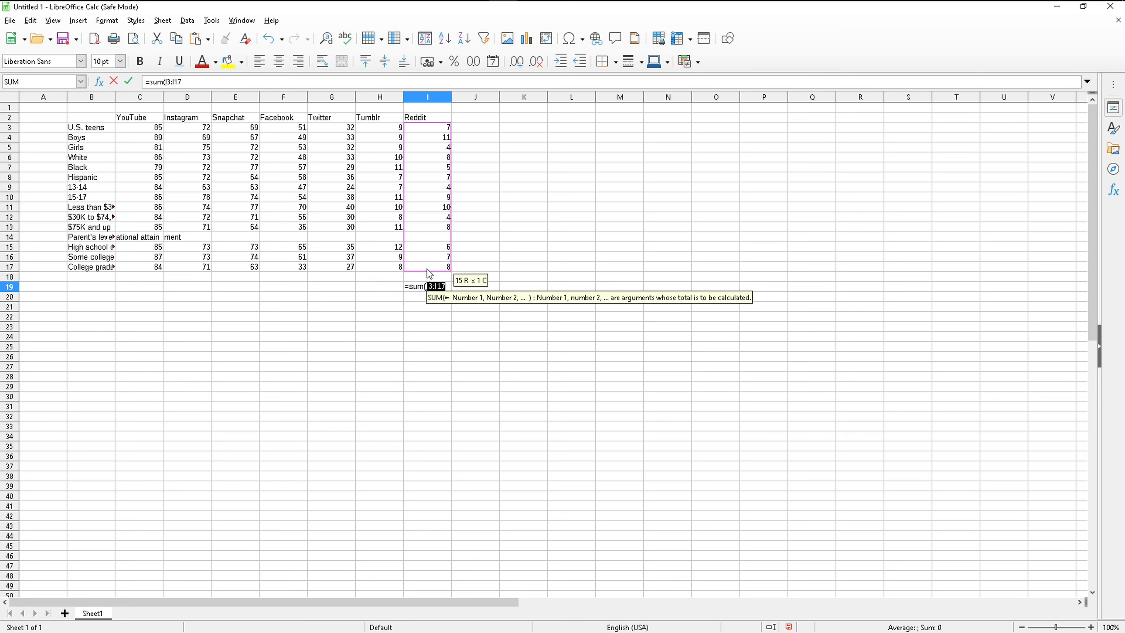
key(Return)
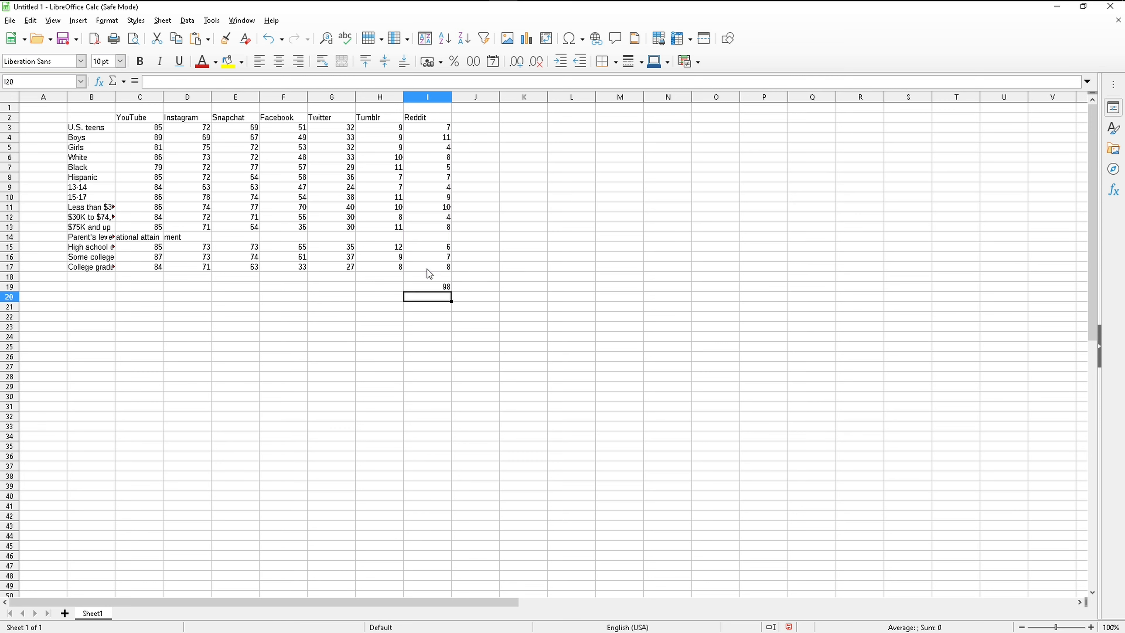
Copy the Reddit sum formula into H19 through C19 to total every other platform column.
key(Up)
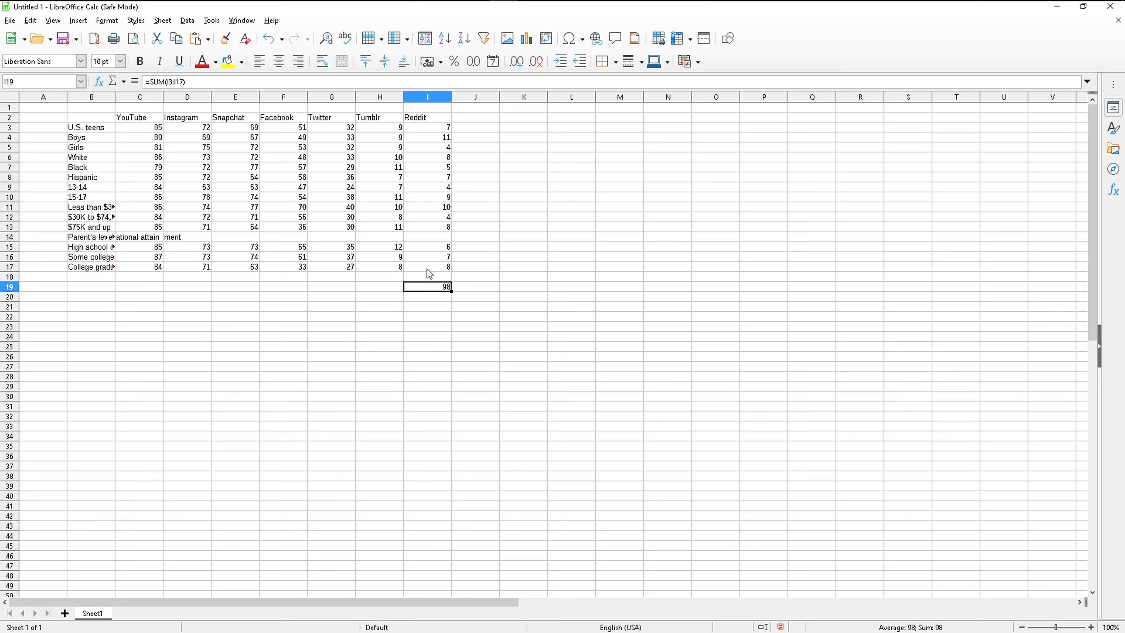
key(ctrl+c)
key(Left)
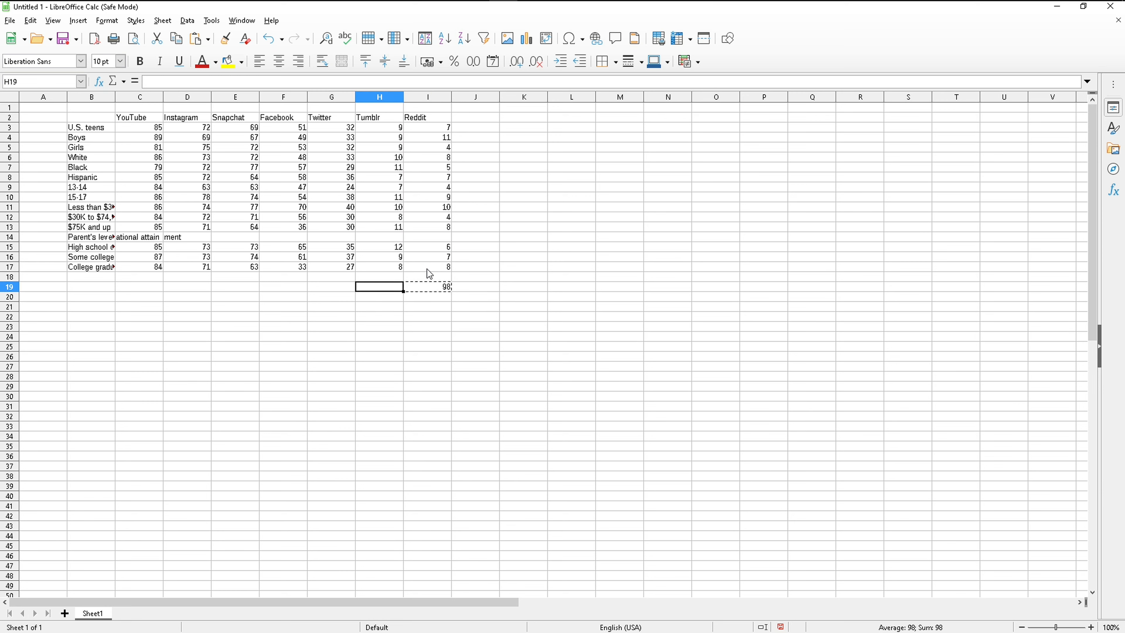
key(ctrl+v)
key(Left)
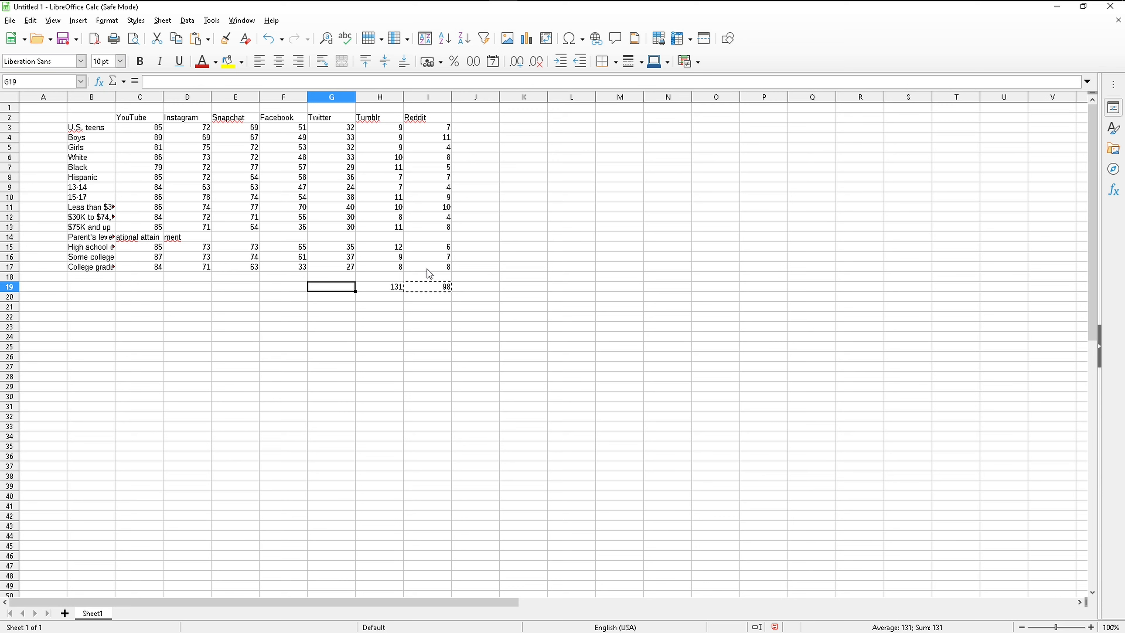
key(ctrl+v)
key(Left)
key(ctrl+v)
key(Left)
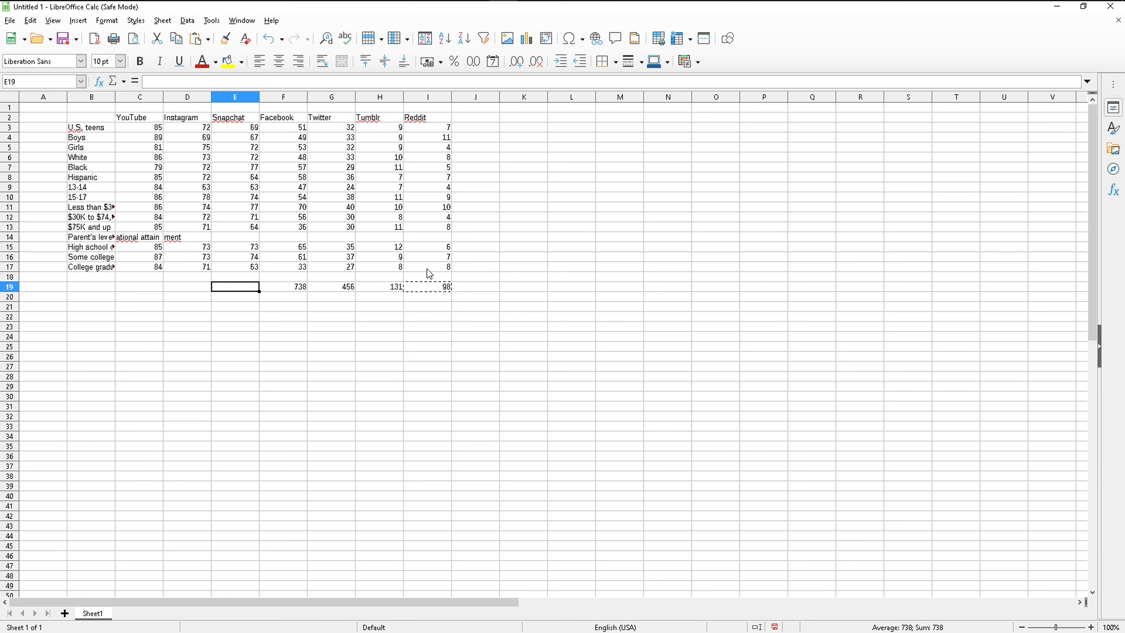
key(ctrl+v)
key(Left)
key(ctrl+v)
key(Left)
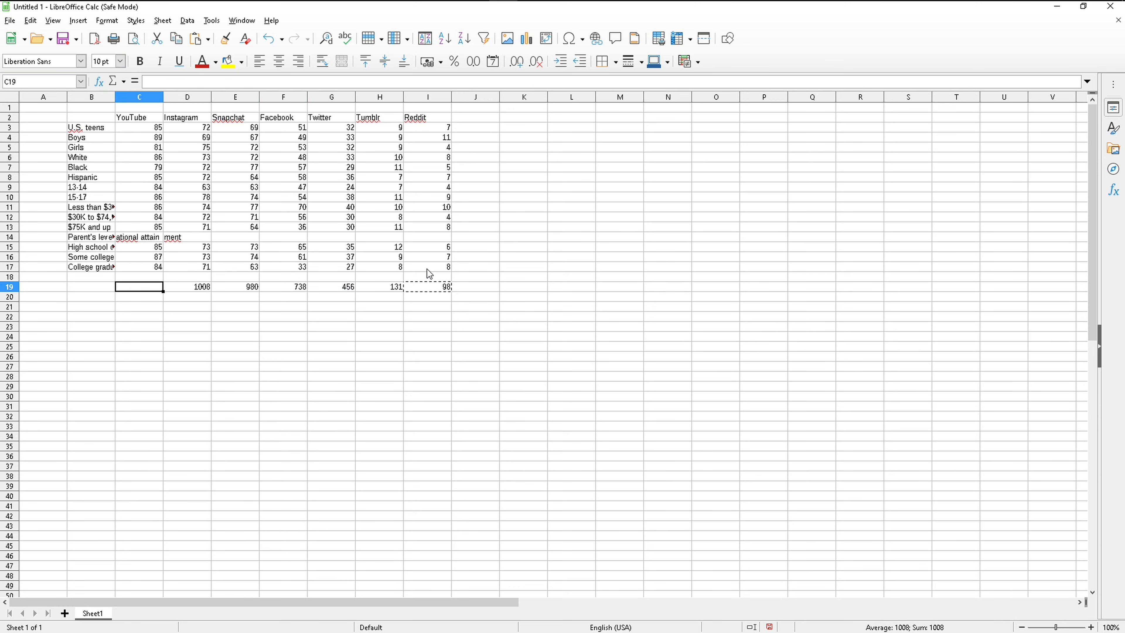
key(ctrl+v)
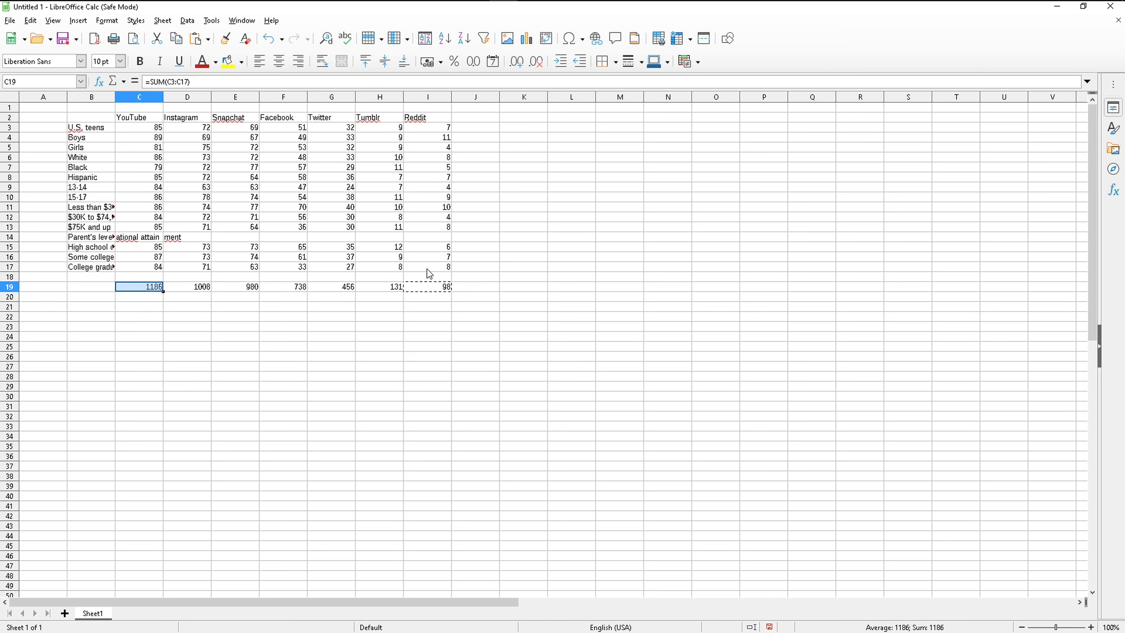
Check the column totals in row 19 one by one from YouTube to Reddit.
key(Right)
key(Right)
key(Right)
key(Right)
key(Right)
key(Right)
key(Right)
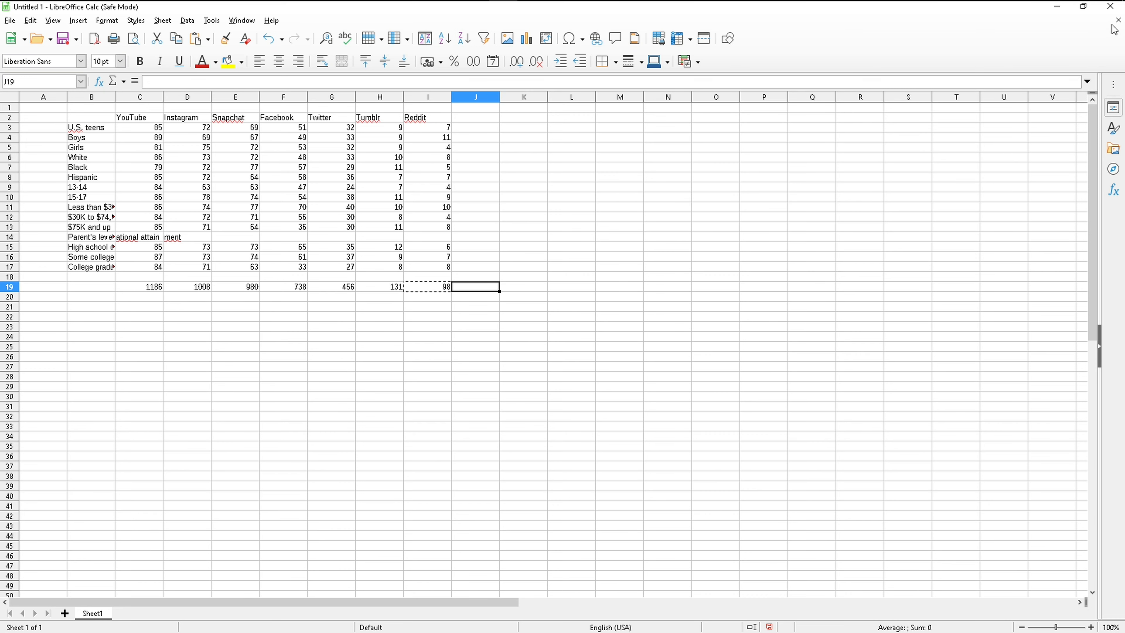
Switch to Okular and mark the key subgroups sample size table on page 13 with Table Selection.
key(alt+Tab)
key(alt+Tab)
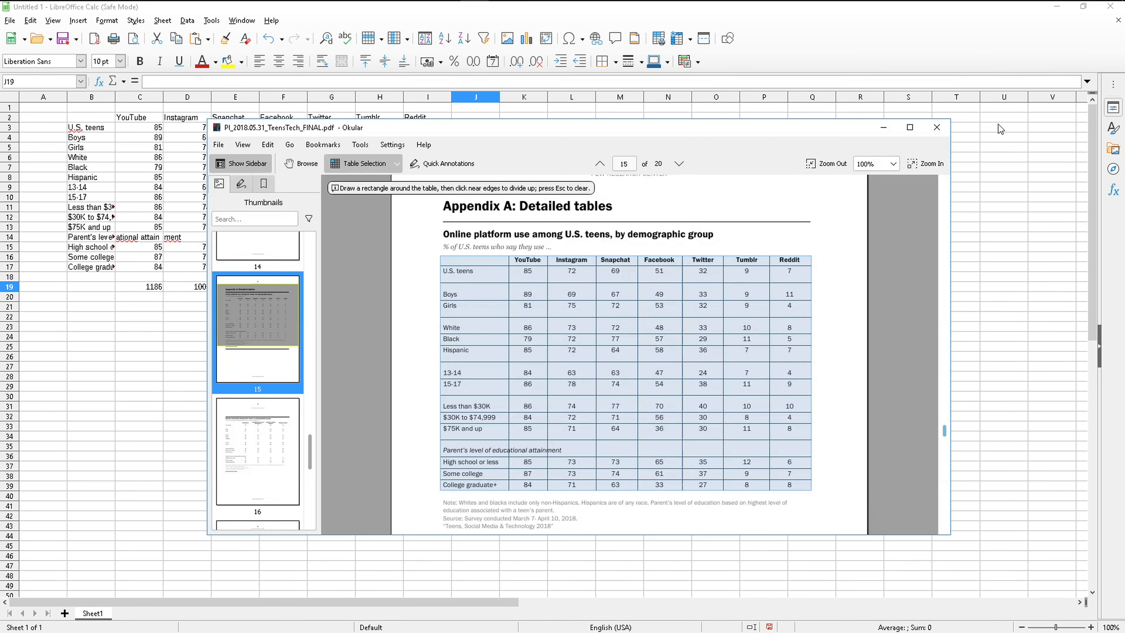
scroll(352, 342, up, 10)
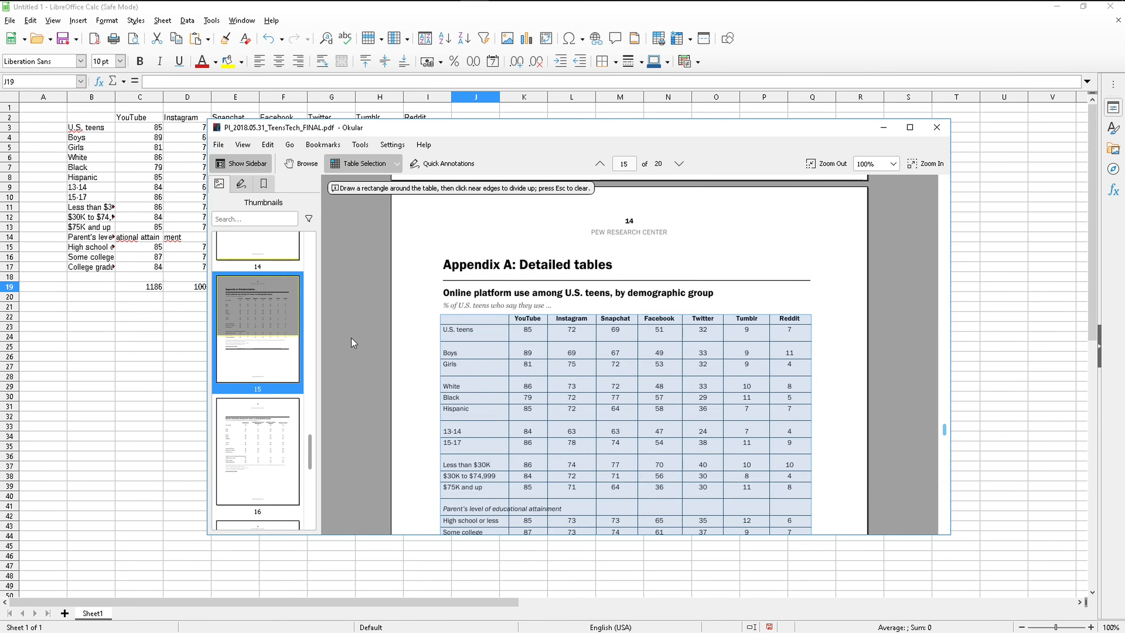
scroll(349, 353, up, 3)
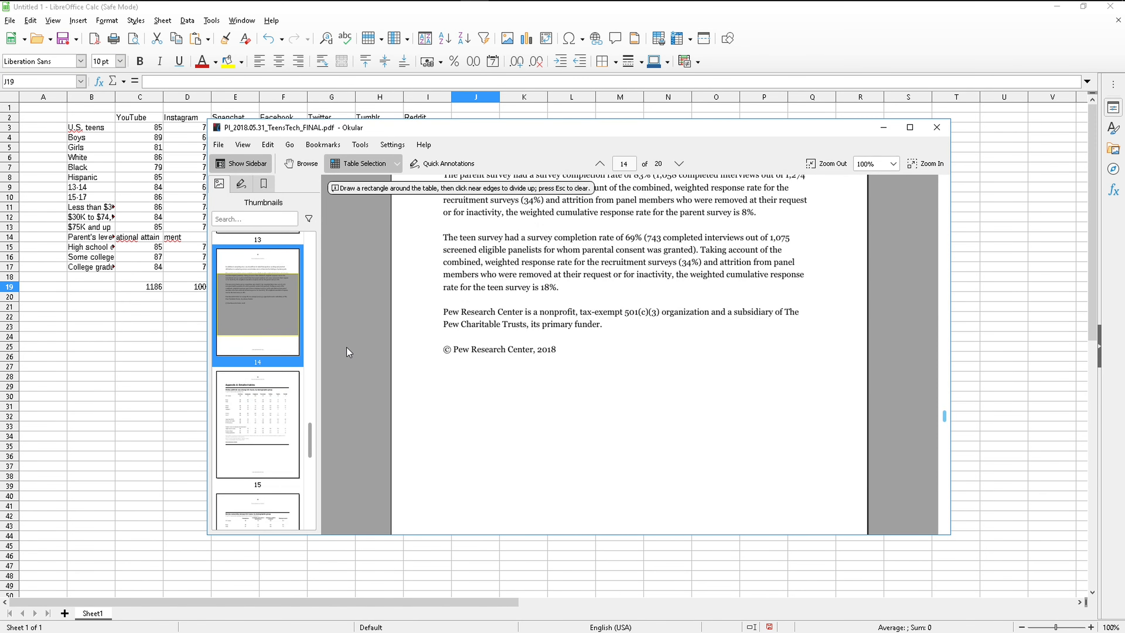
scroll(346, 360, up, 10)
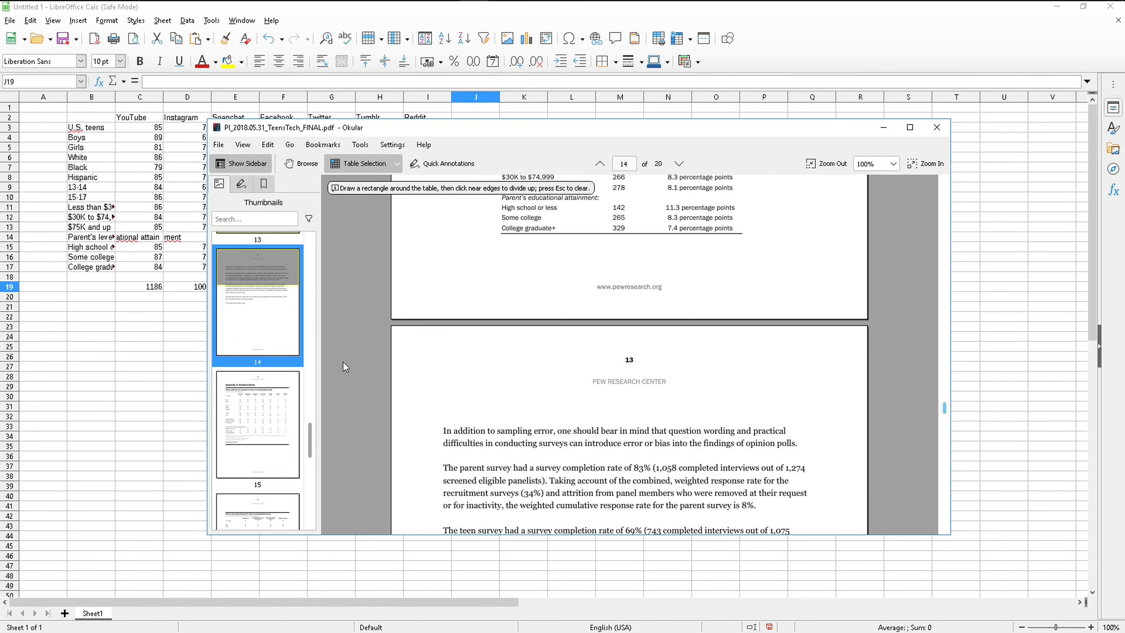
scroll(343, 363, down, 3)
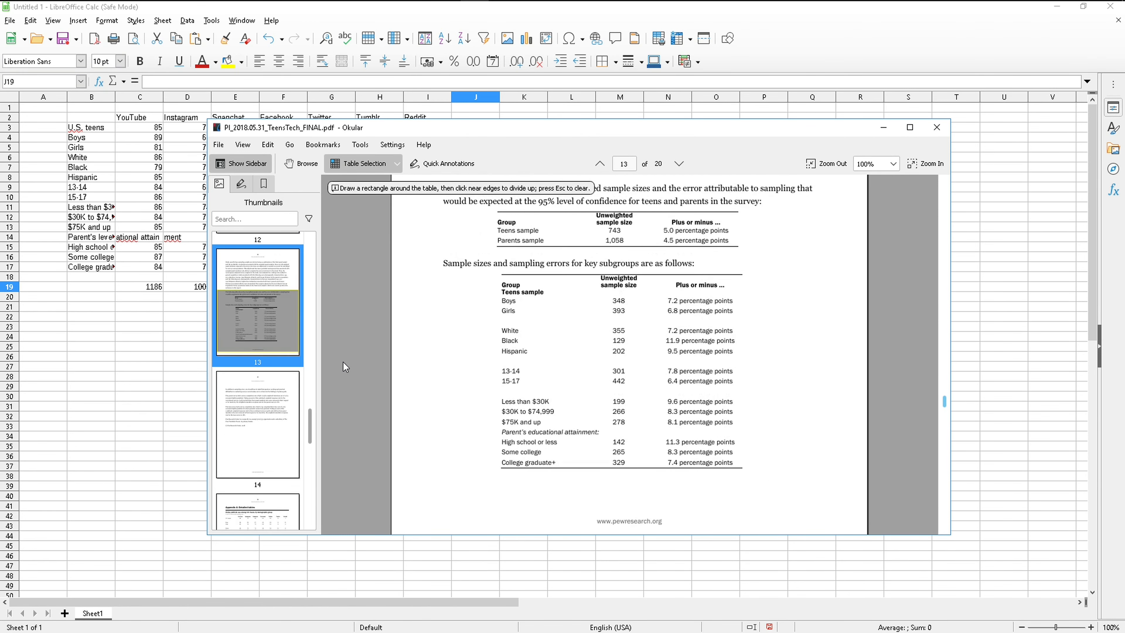
scroll(343, 367, up, 3)
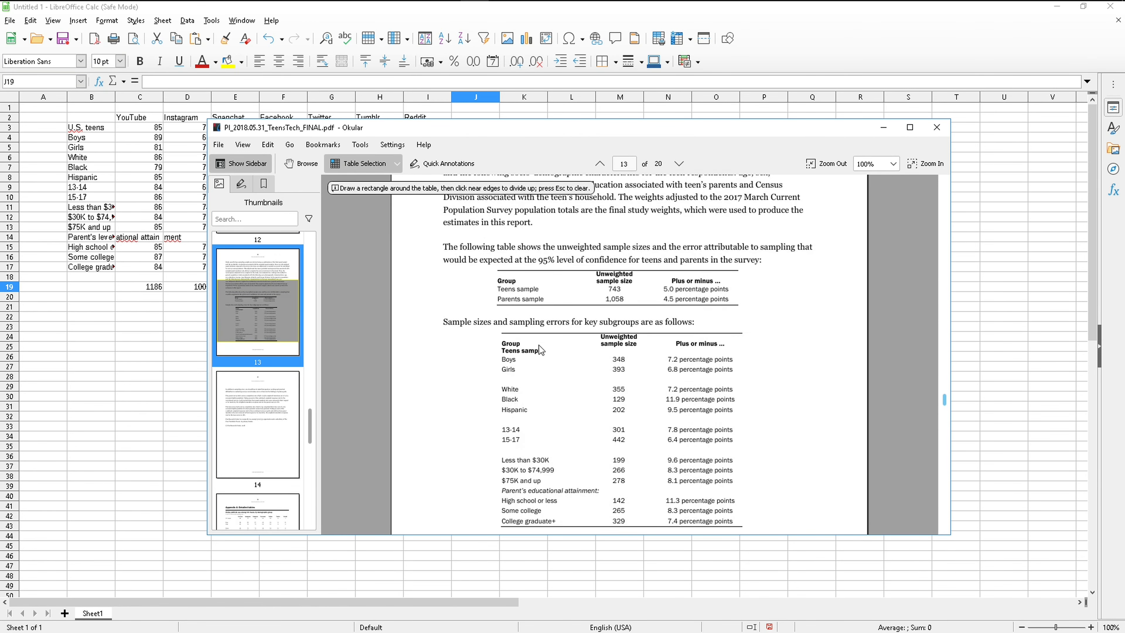
scroll(489, 338, down, 3)
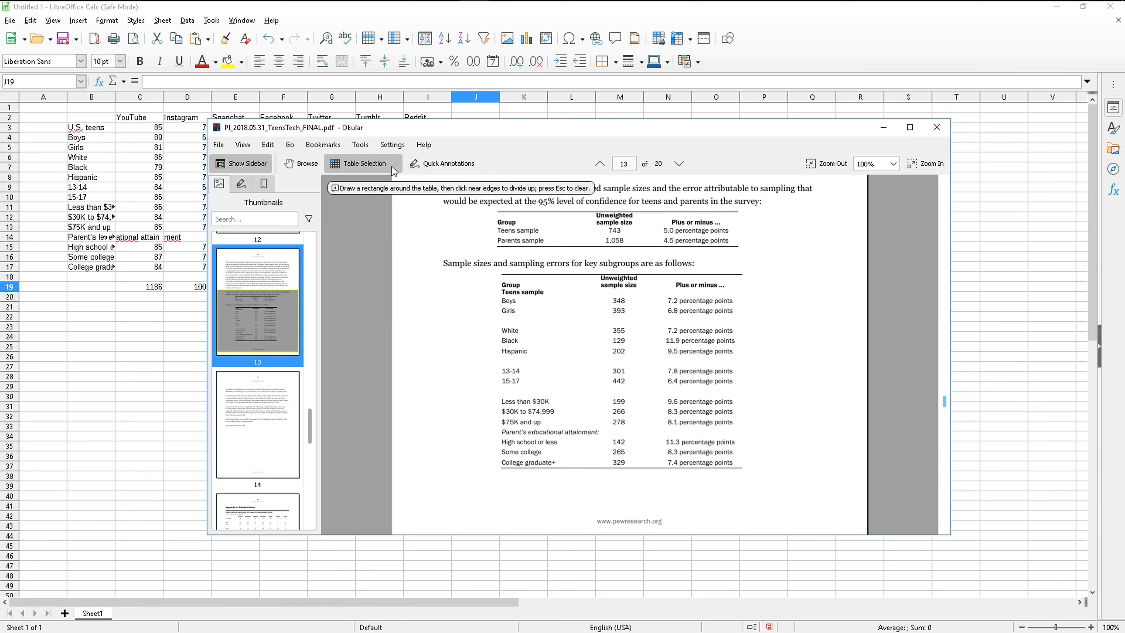
click(397, 164)
click(485, 283)
drag(491, 269, 753, 475)
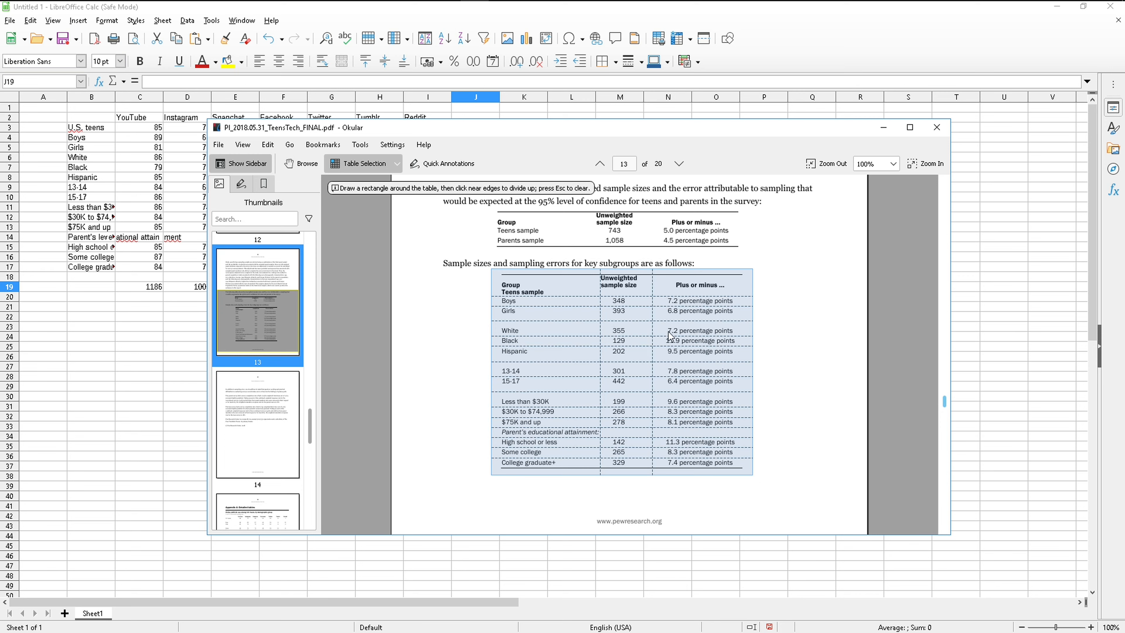
Copy the marked subgroup table from Okular and paste it as unformatted text at cell B23 in LibreOffice Calc.
click(268, 145)
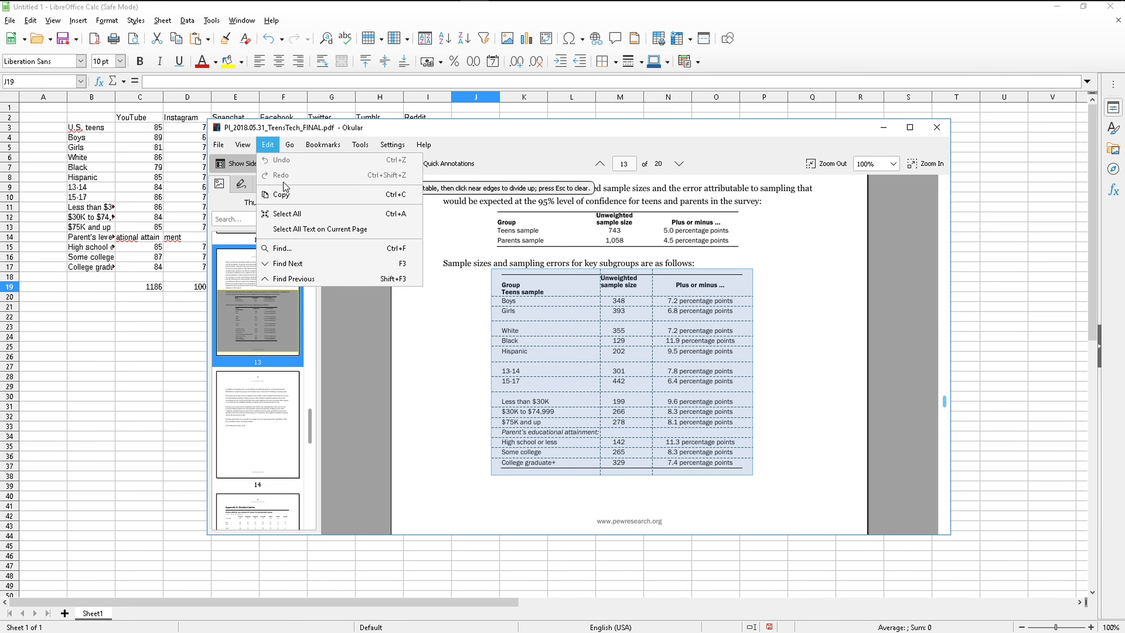
click(289, 195)
click(81, 331)
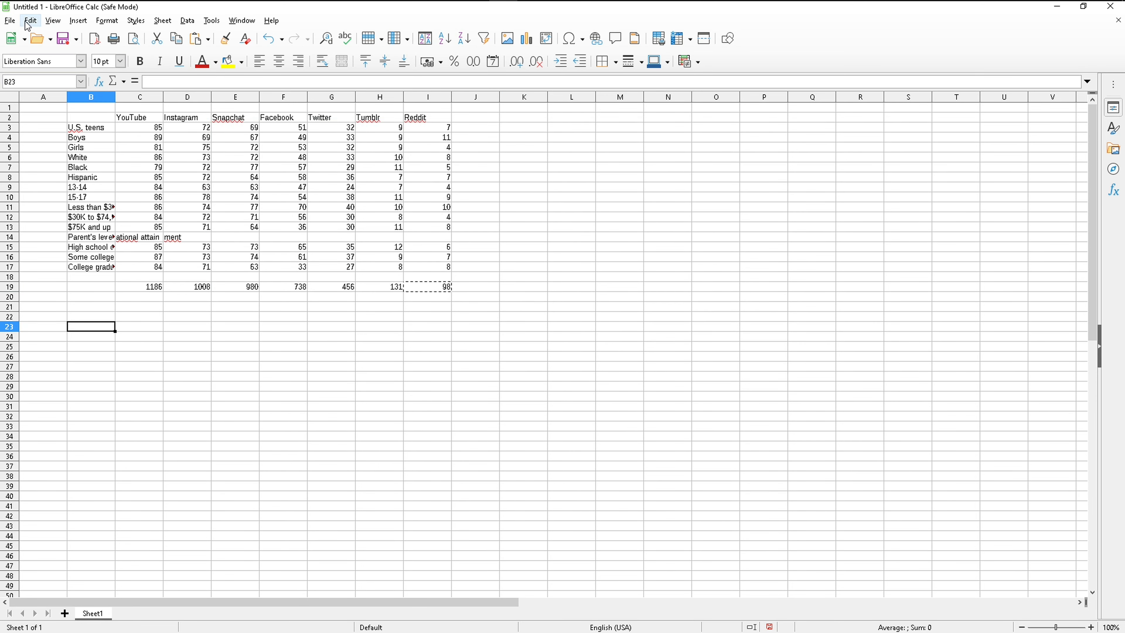
right_click(90, 325)
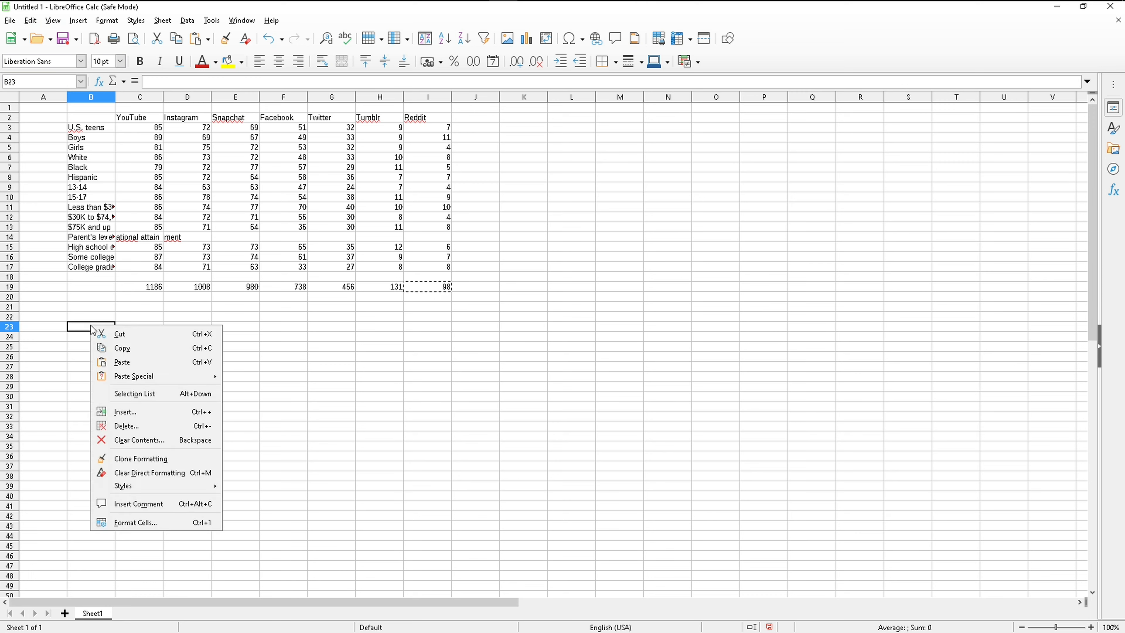
mouse_move(131, 376)
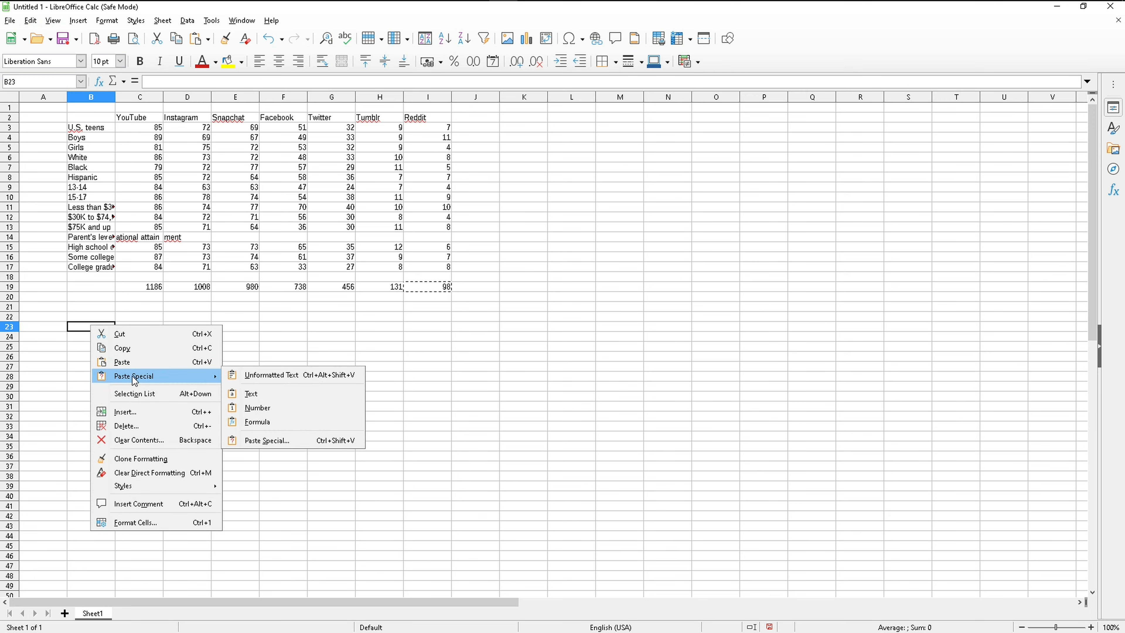
click(268, 376)
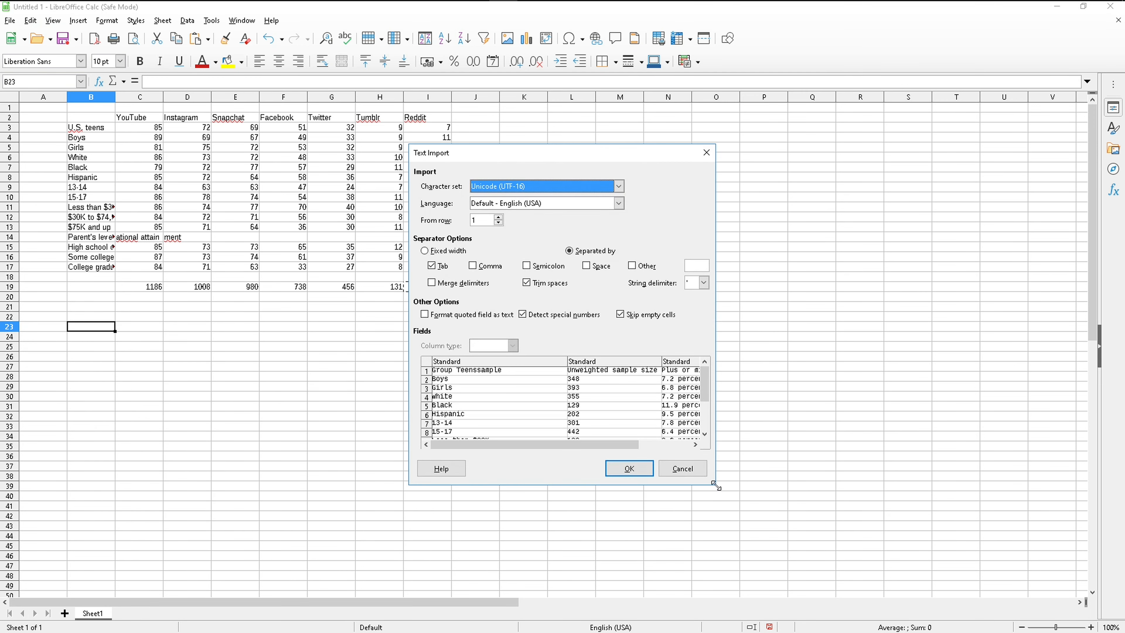
Enlarge the text import preview and compare the column split with and without comma as a separator.
drag(716, 485, 1068, 557)
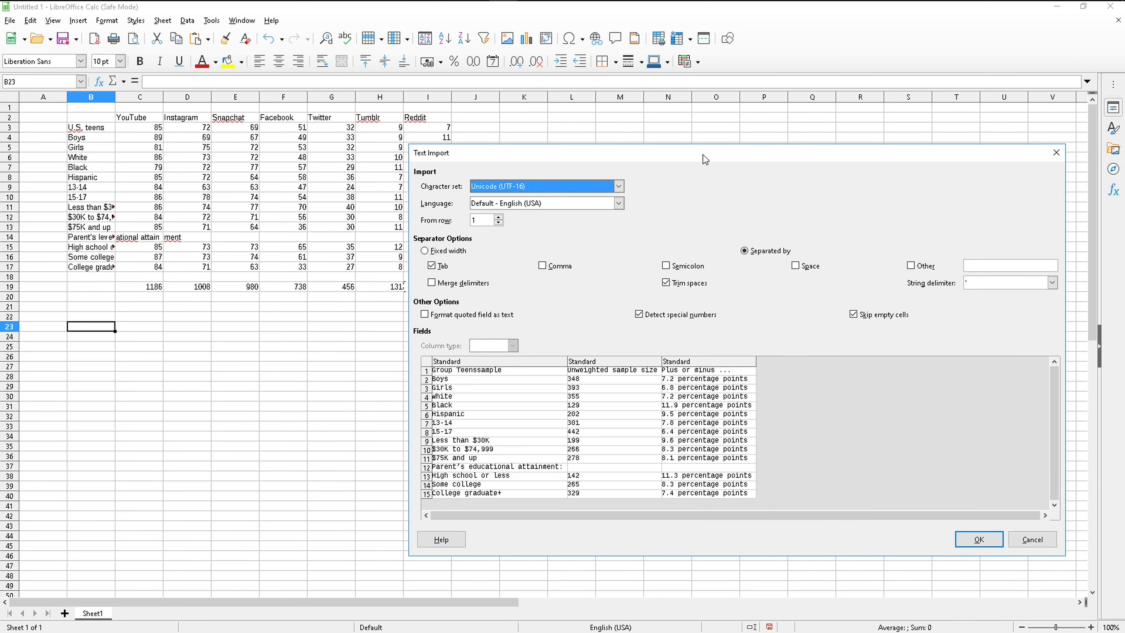
drag(706, 160, 438, 138)
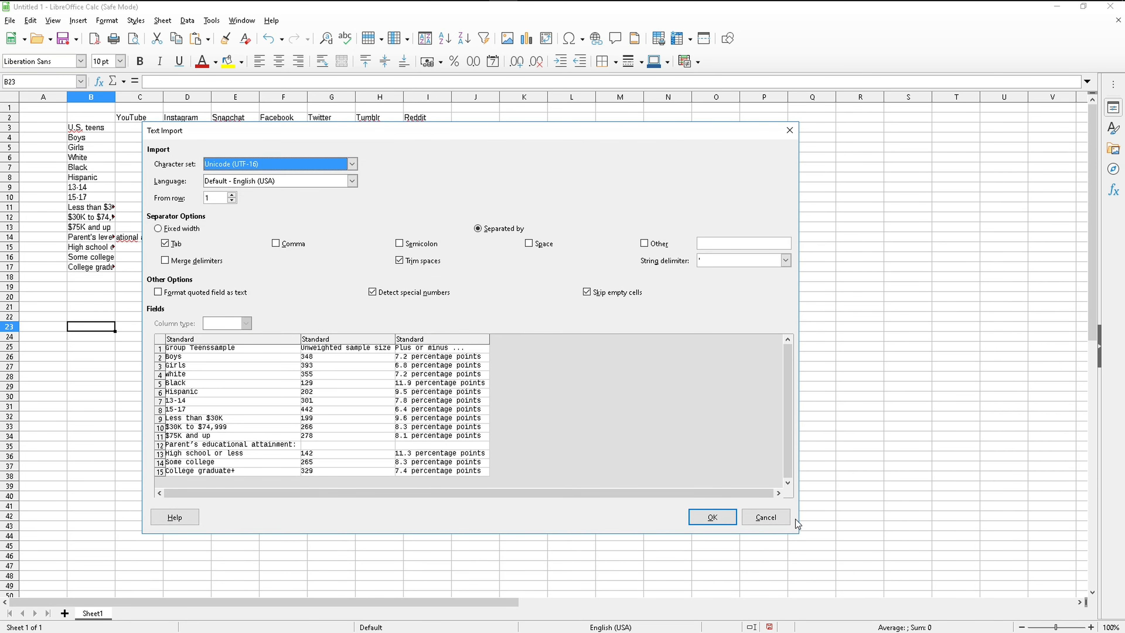
drag(800, 535, 1006, 597)
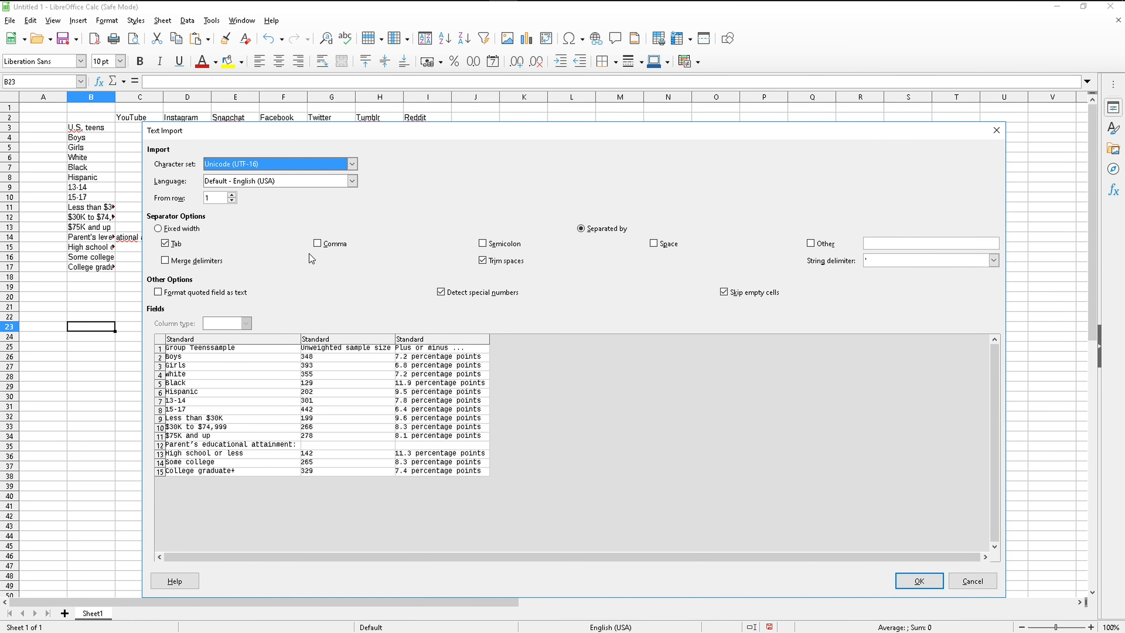
click(329, 247)
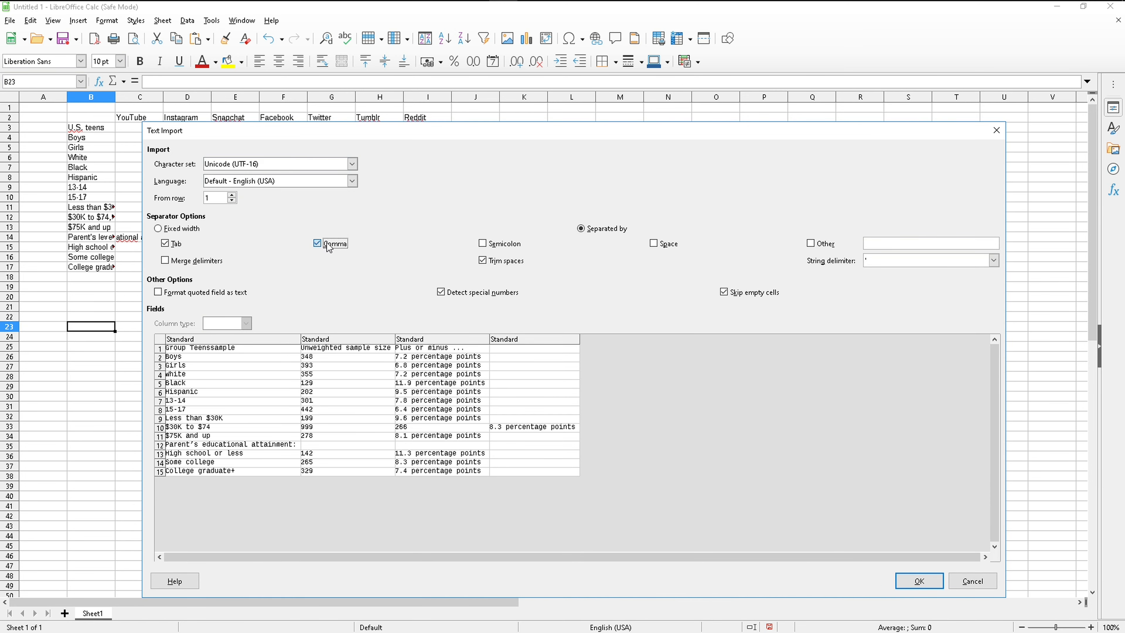
click(329, 246)
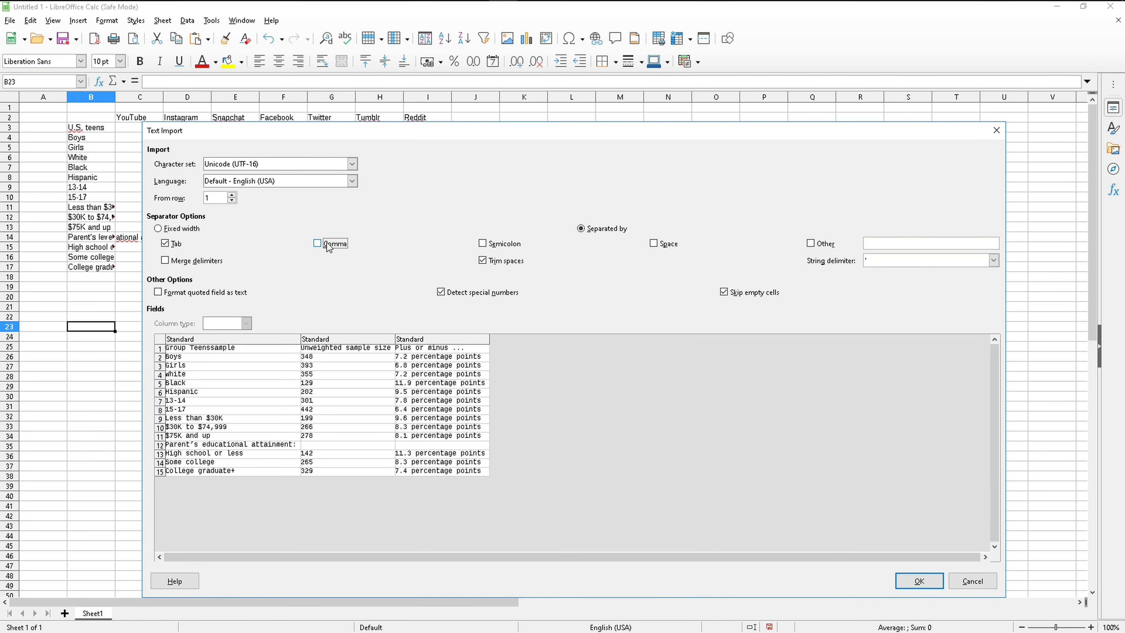
Import the tab-separated table with space trimming turned off and fit columns C and D to their contents.
click(501, 264)
click(499, 261)
click(498, 261)
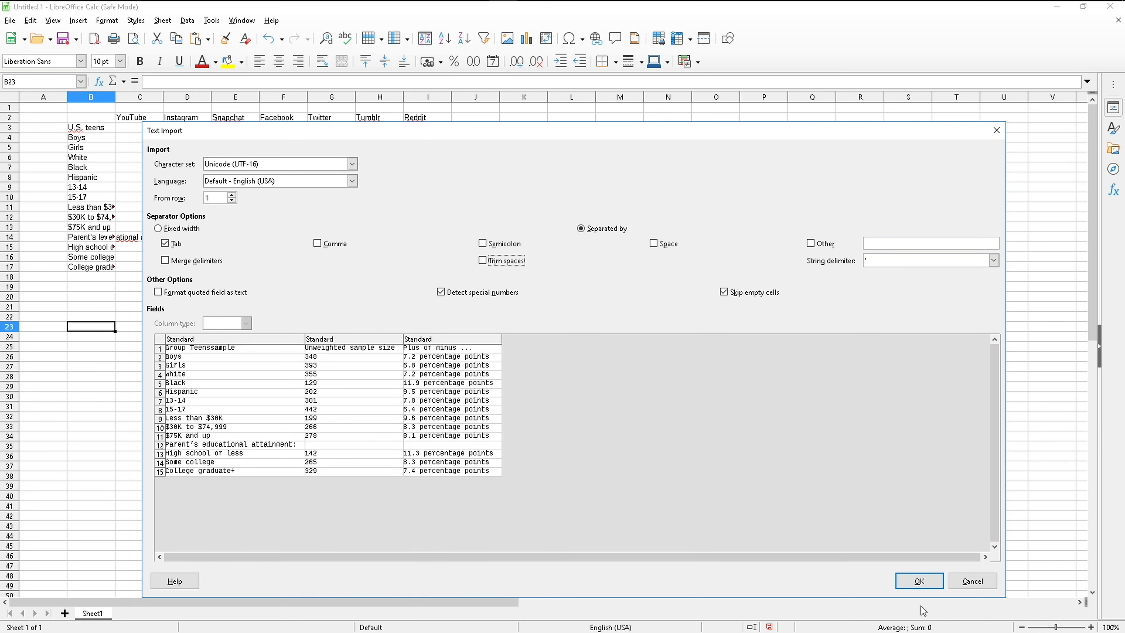
click(920, 581)
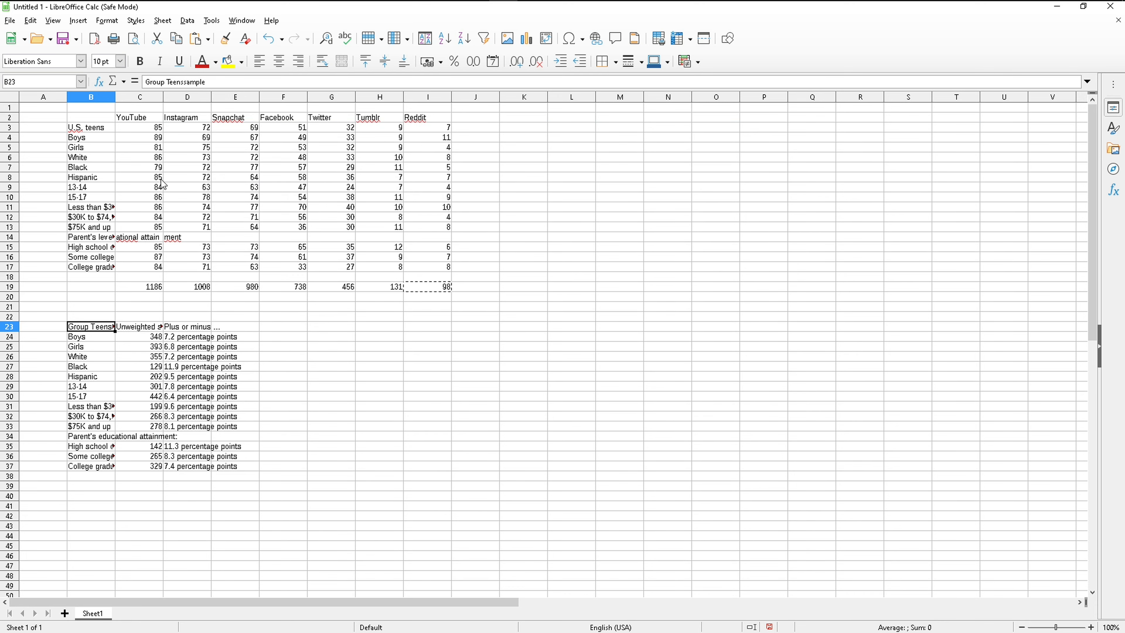
double_click(163, 96)
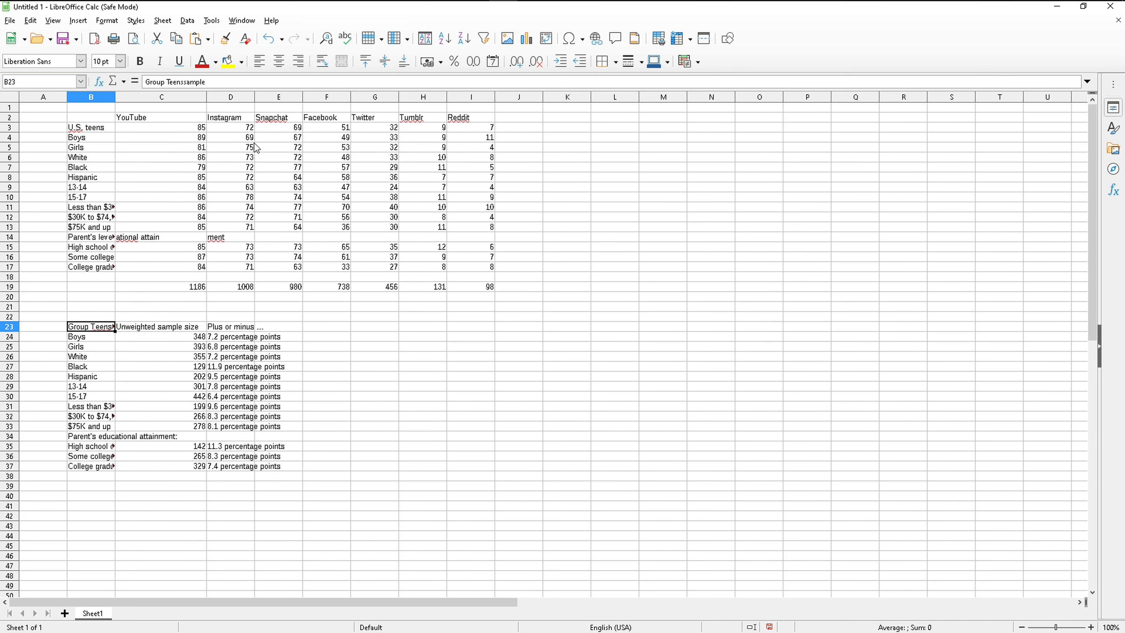
double_click(254, 96)
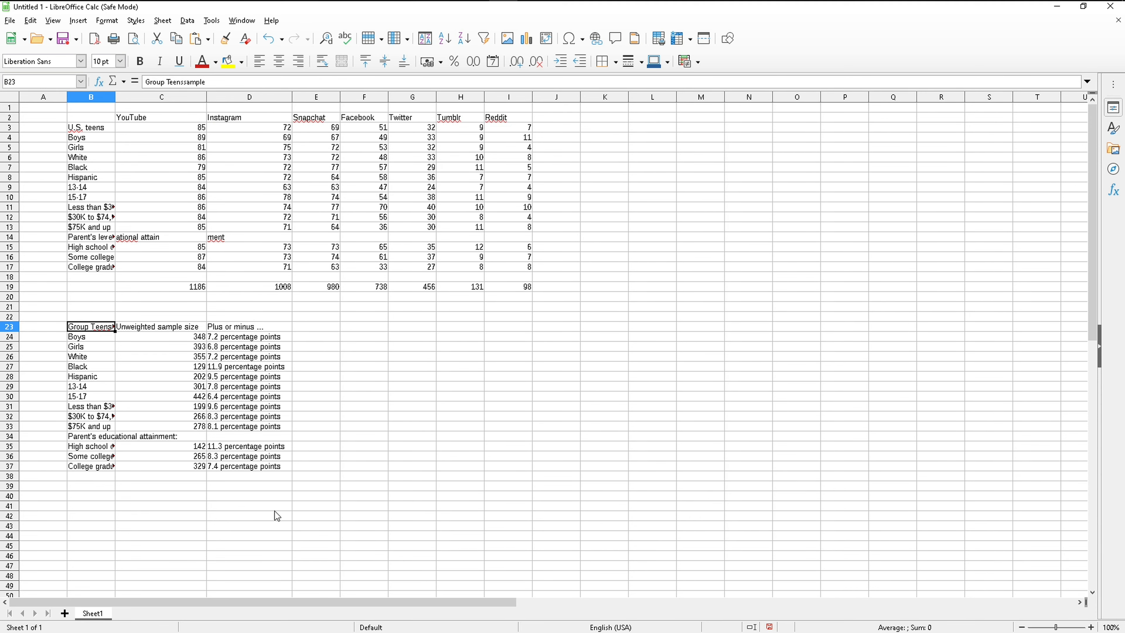
Switch to the other PDF viewer and compare the key subgroups table on page 13 with the imported rows.
key(alt+Tab)
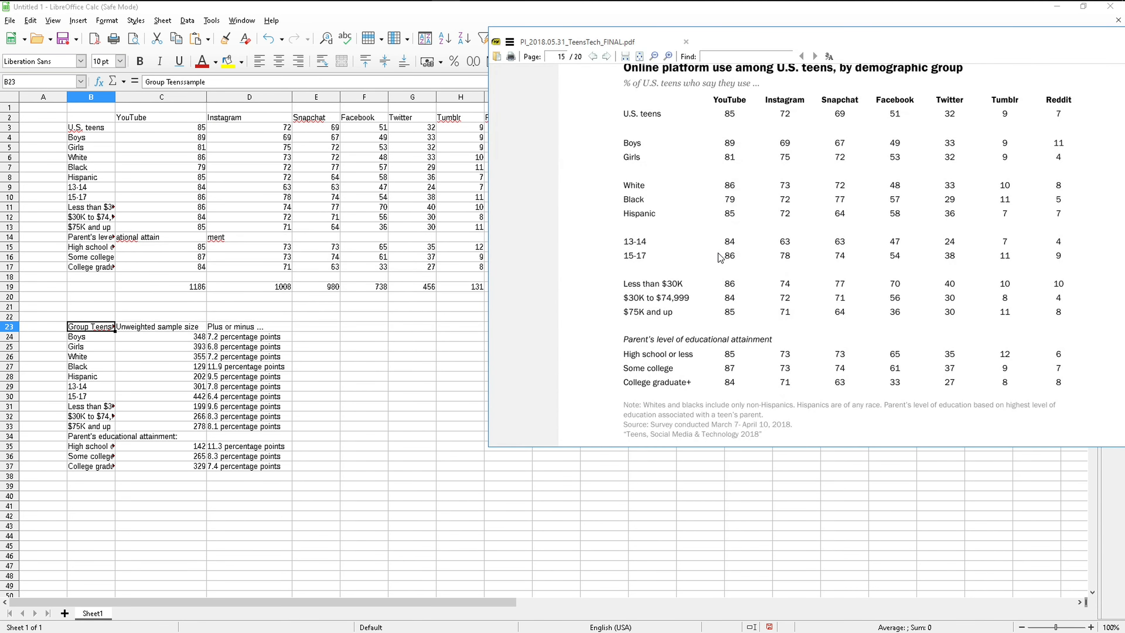
scroll(721, 259, down, 1)
scroll(686, 268, up, 10)
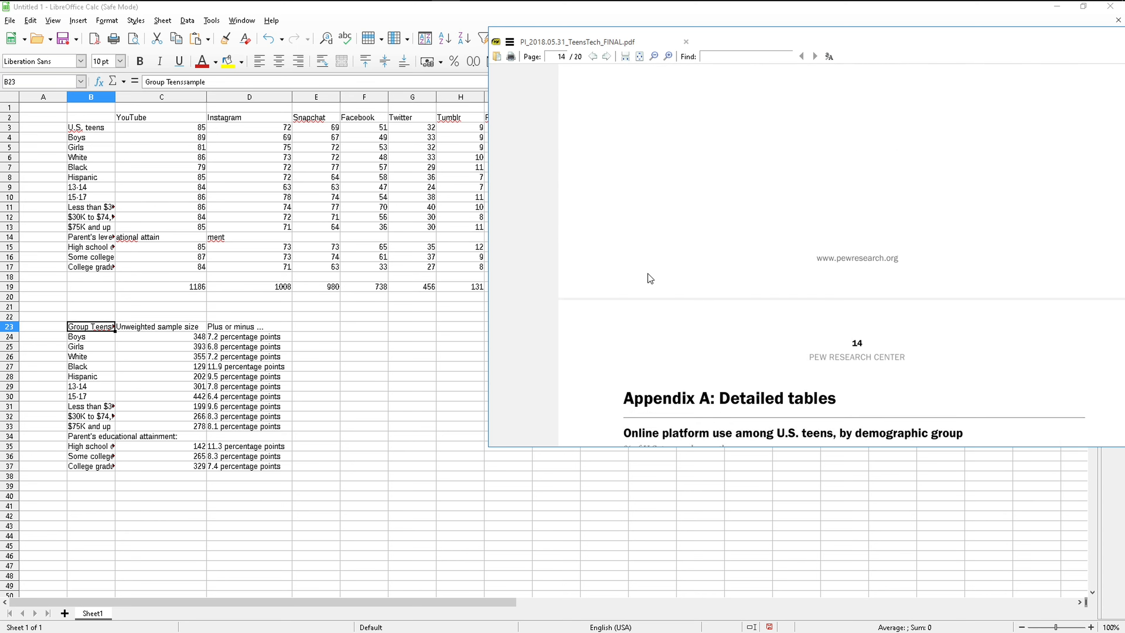
scroll(650, 278, up, 10)
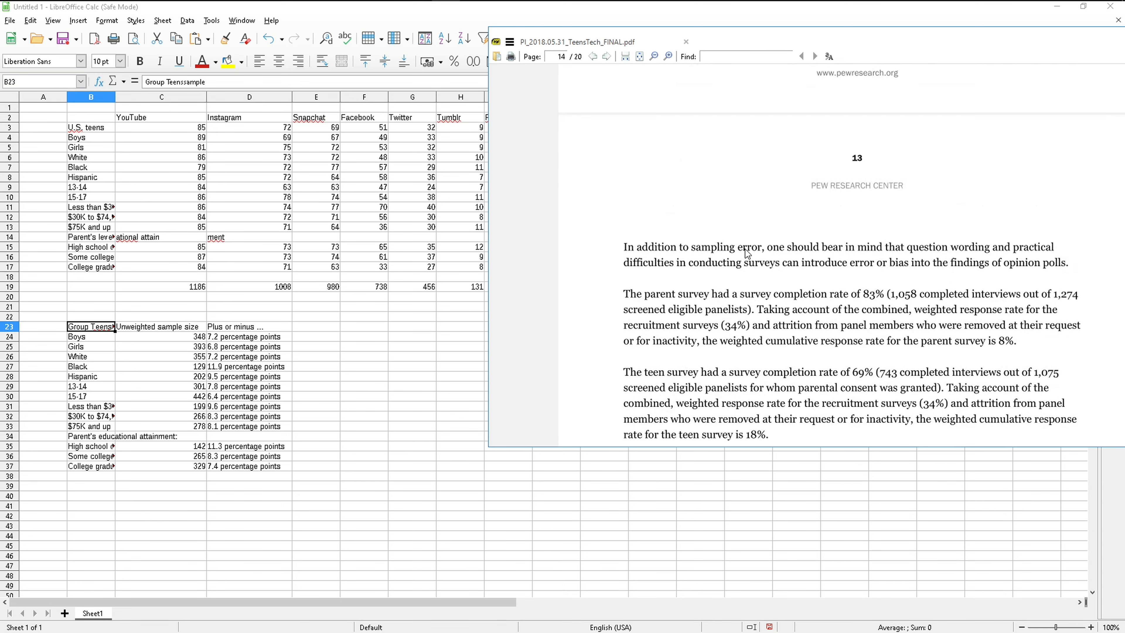
drag(746, 45, 548, 166)
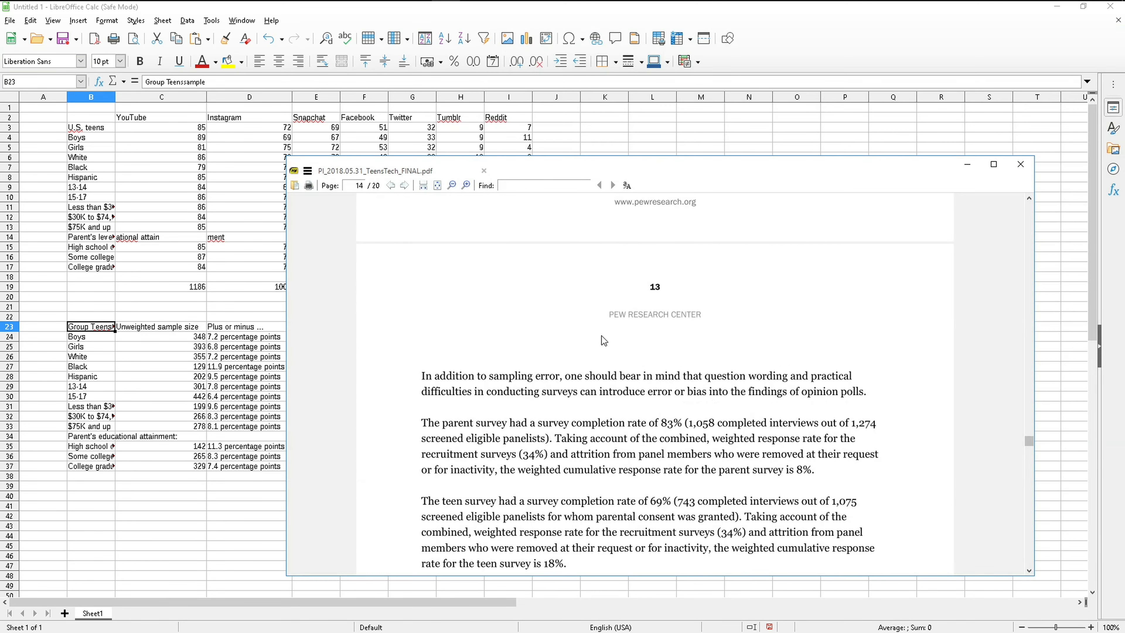
scroll(596, 364, up, 3)
scroll(589, 395, up, 5)
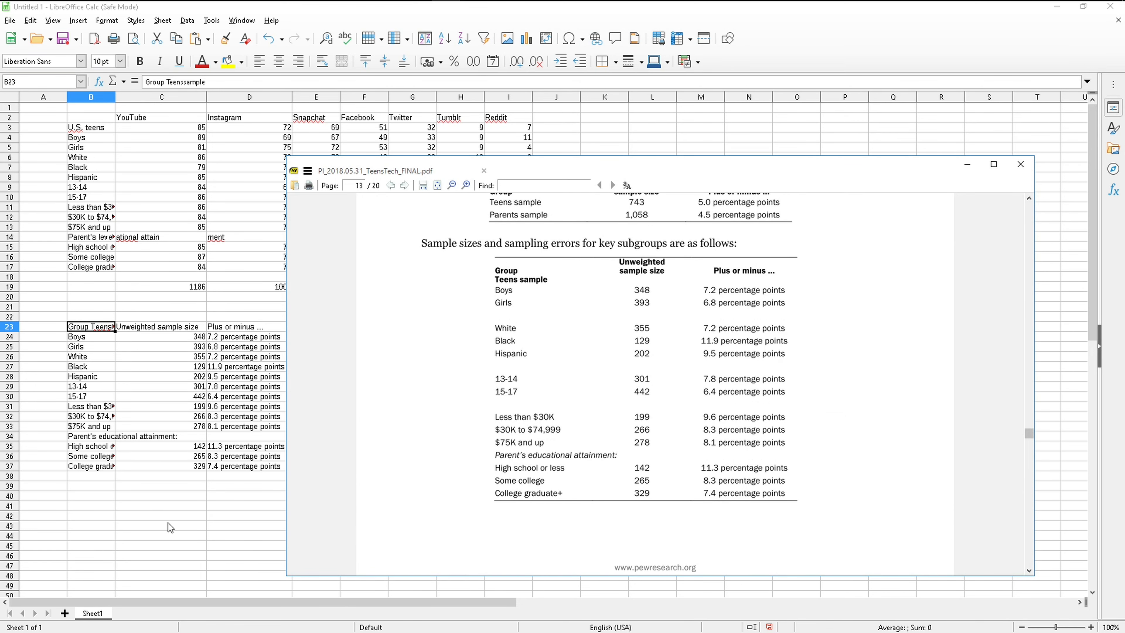
Return to Calc and enter a SUM formula over C24:C37 in cell C39 for the unweighted sample sizes.
click(163, 486)
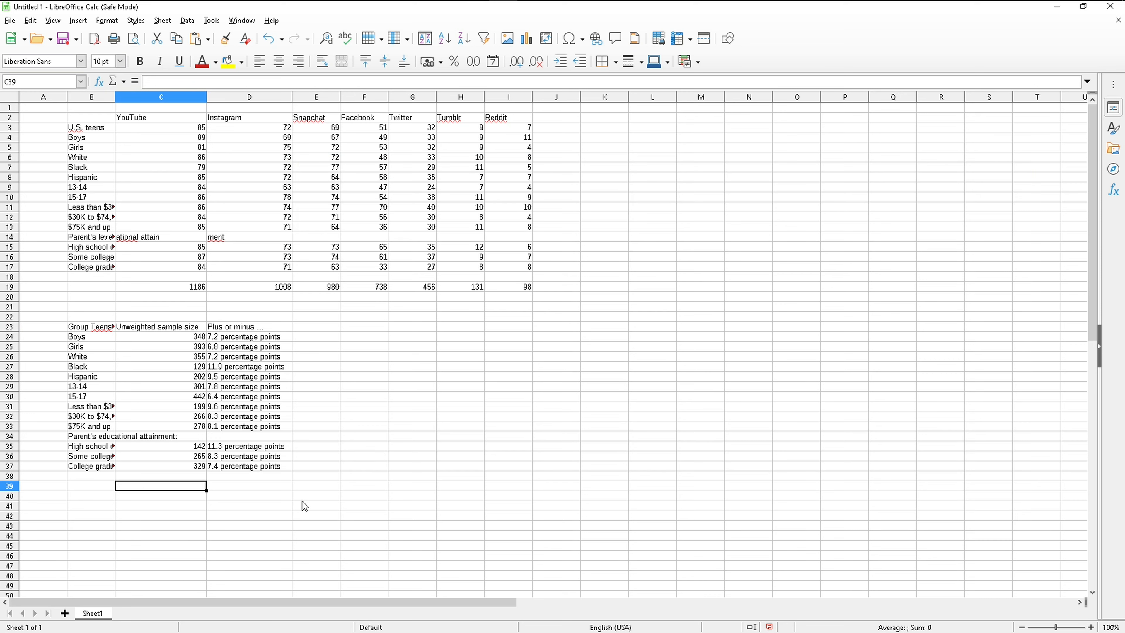
text(=su)
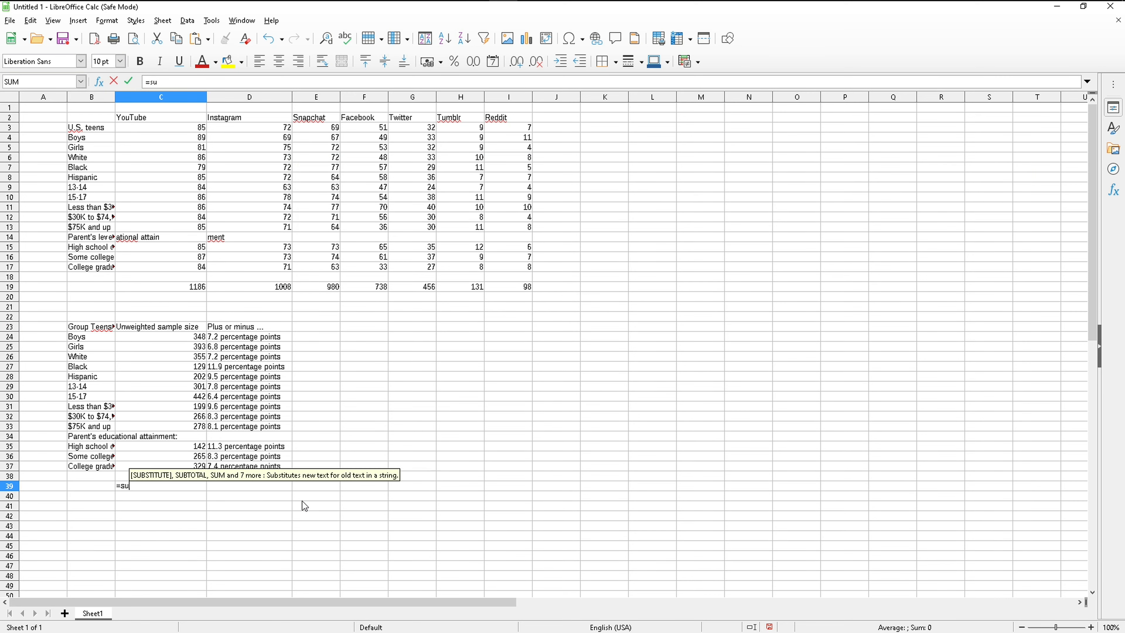
text(m()
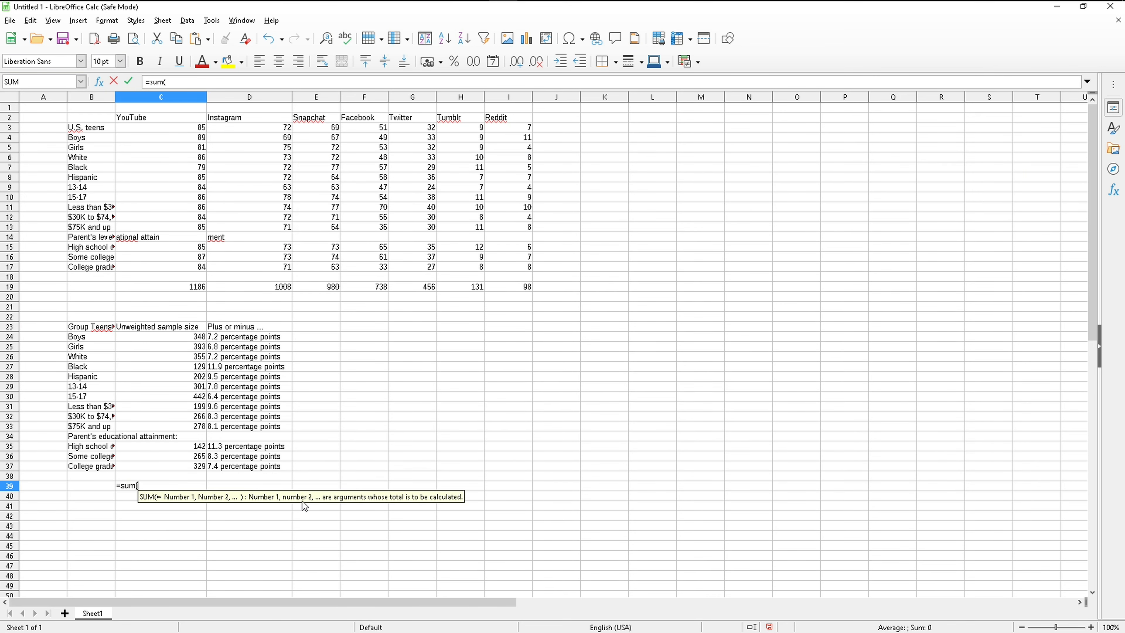
drag(163, 340, 168, 474)
key(Return)
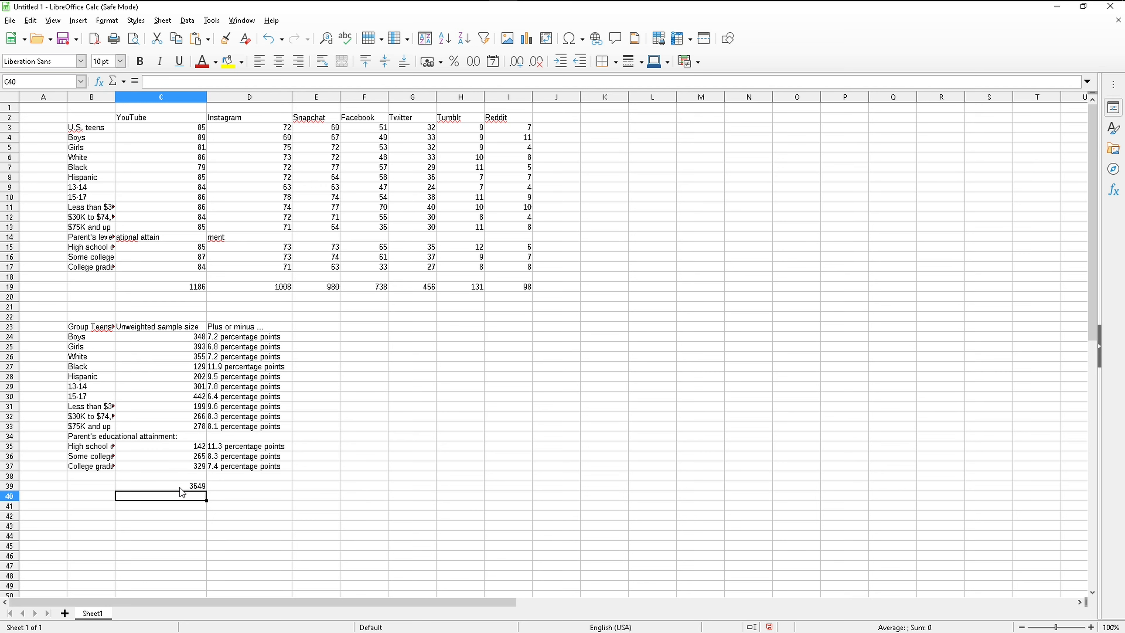
click(182, 487)
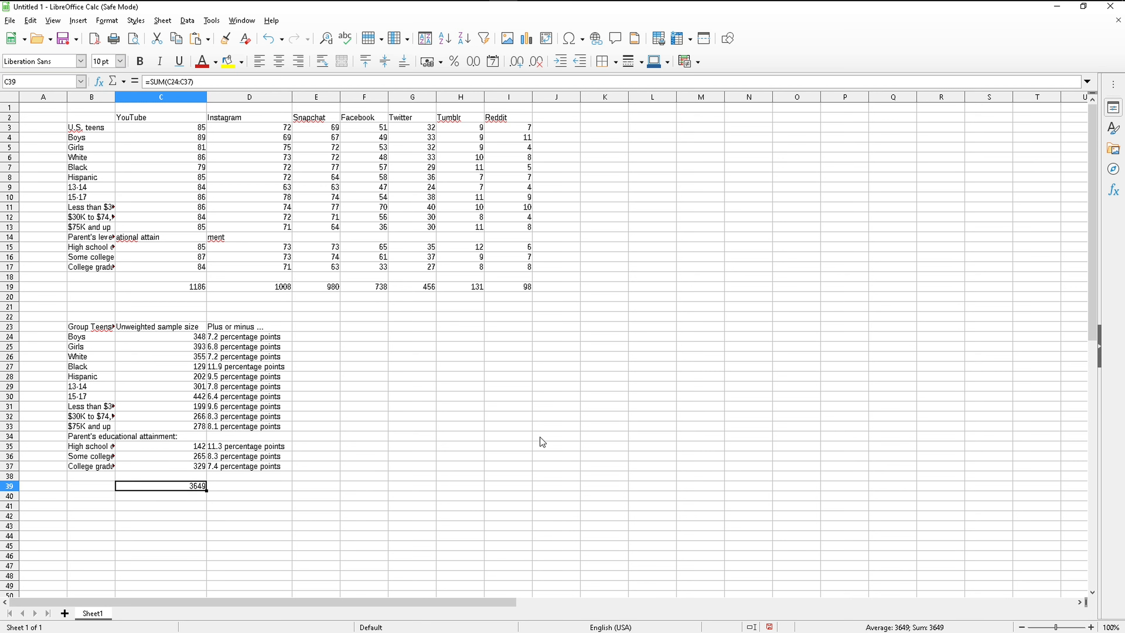
Switch back to Okular and review its selection modes, sidebar views and editing commands.
mouse_move(769, 5)
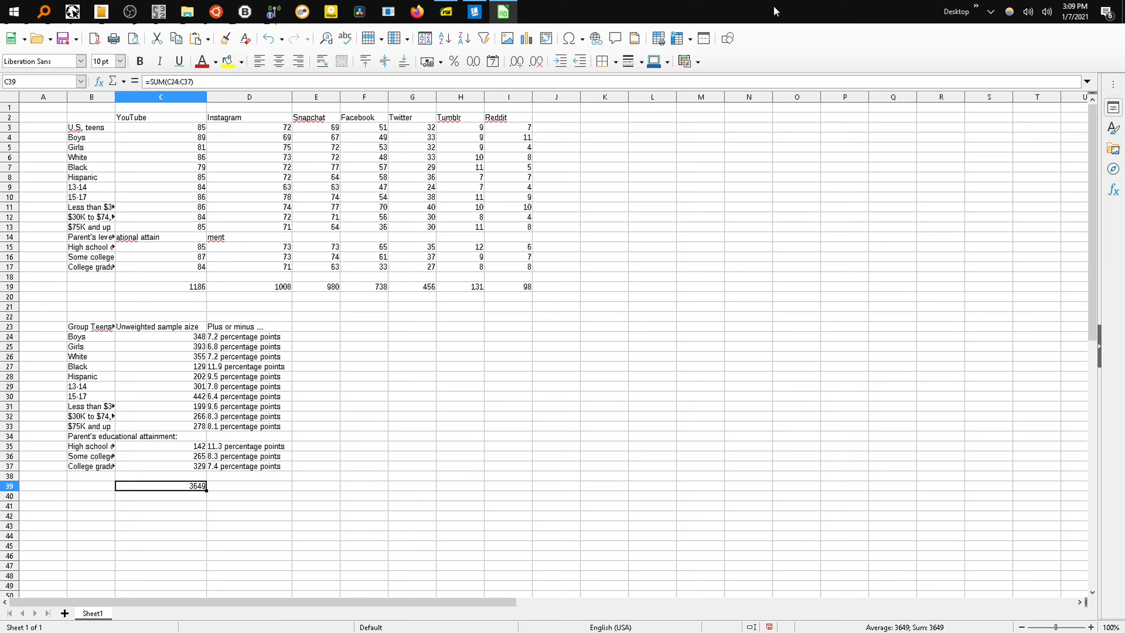
click(992, 11)
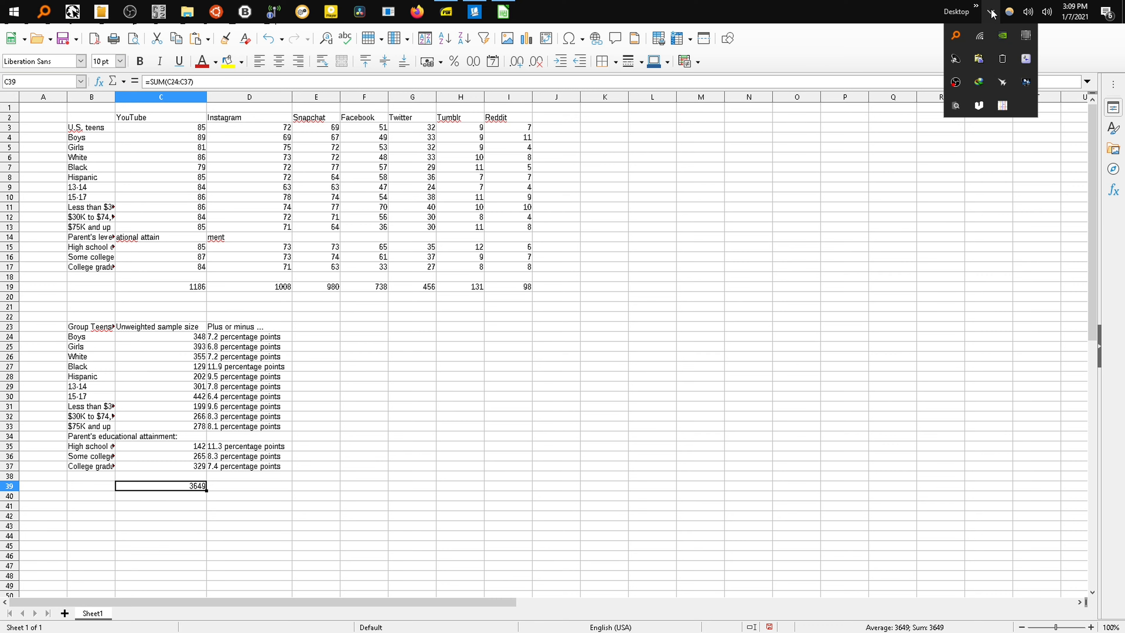
click(475, 11)
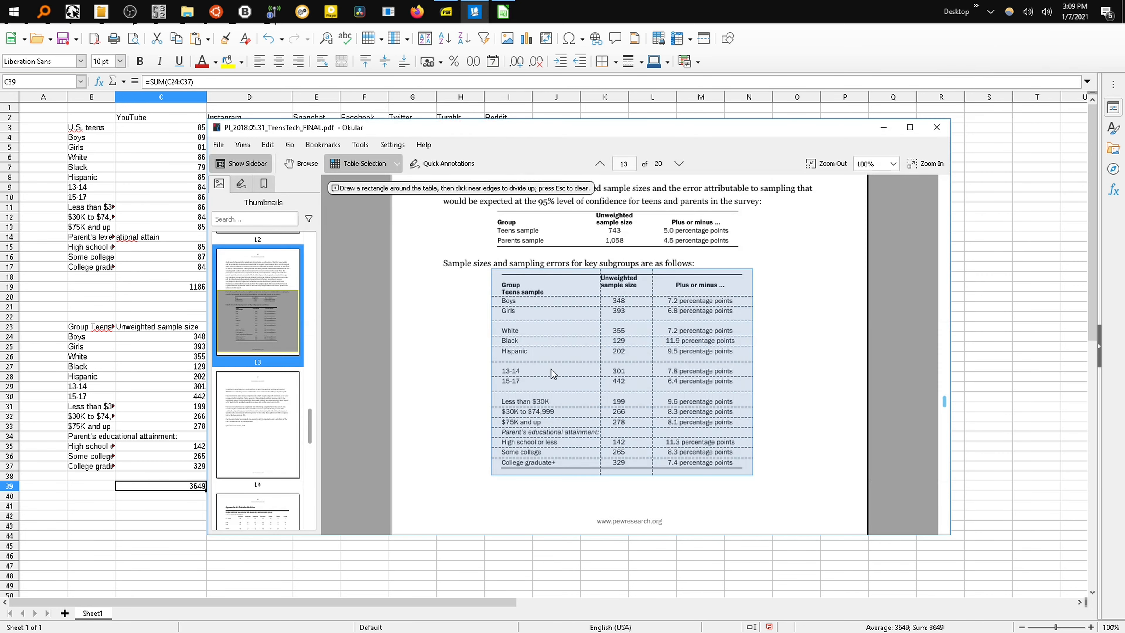
click(397, 164)
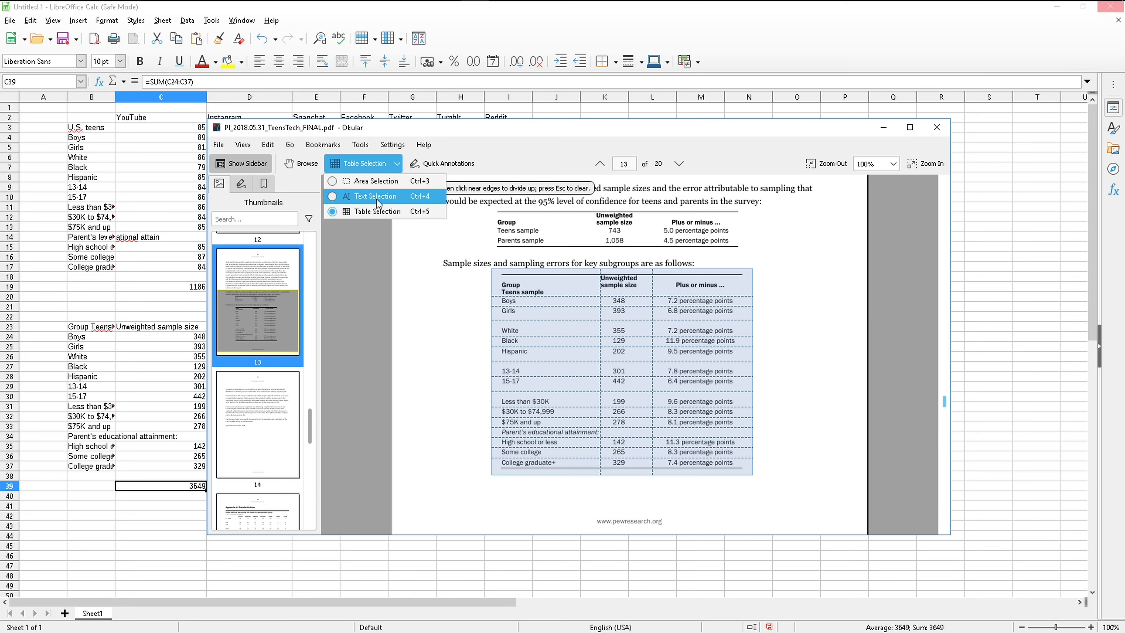
click(241, 186)
click(241, 185)
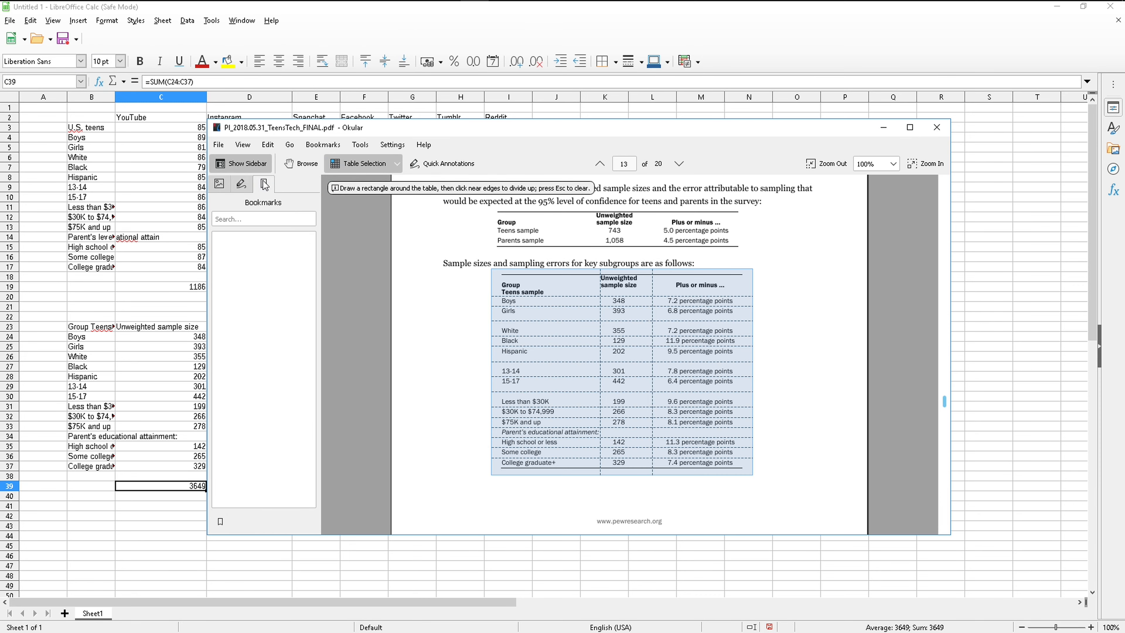
click(219, 183)
click(268, 145)
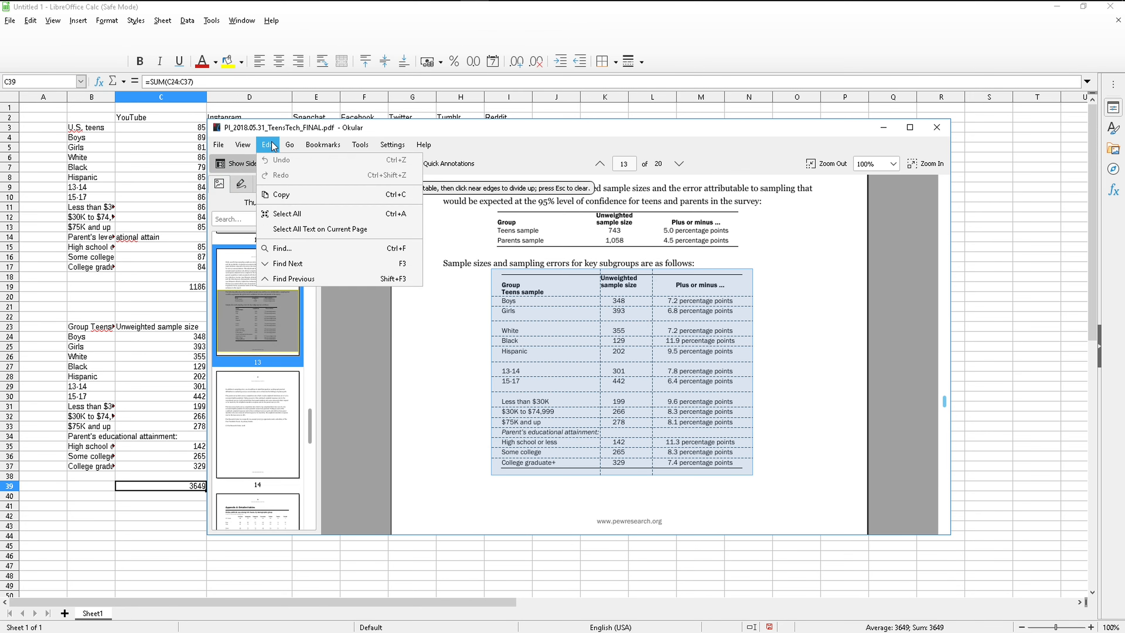